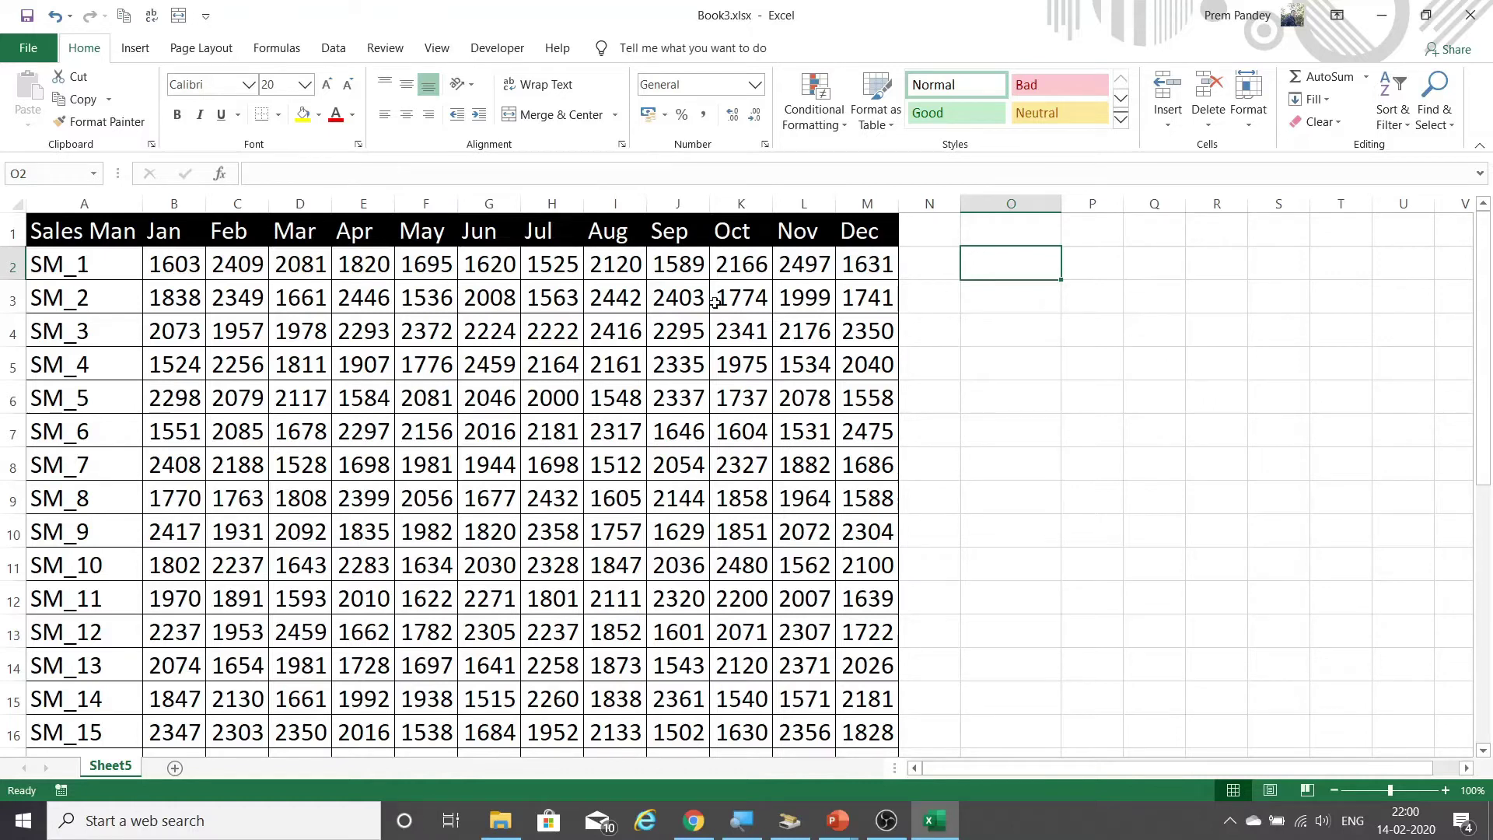
- Inspect SM_1's monthly figures B2:M2 and the list of salesman names
{"action": "left_click", "coordinate": [94, 269]}
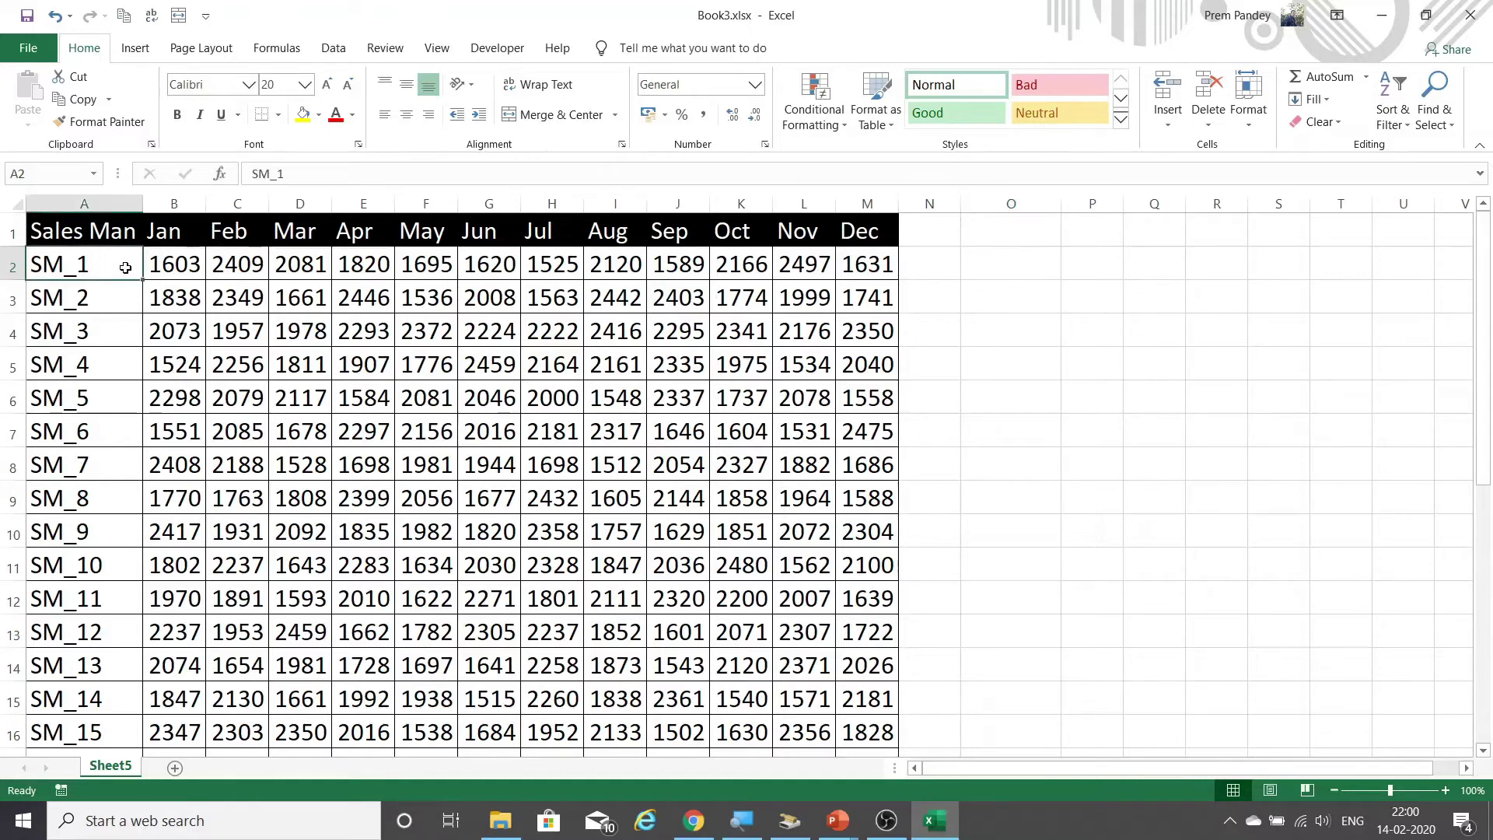
{"action": "left_click_drag", "start_coordinate": [167, 269], "coordinate": [865, 265]}
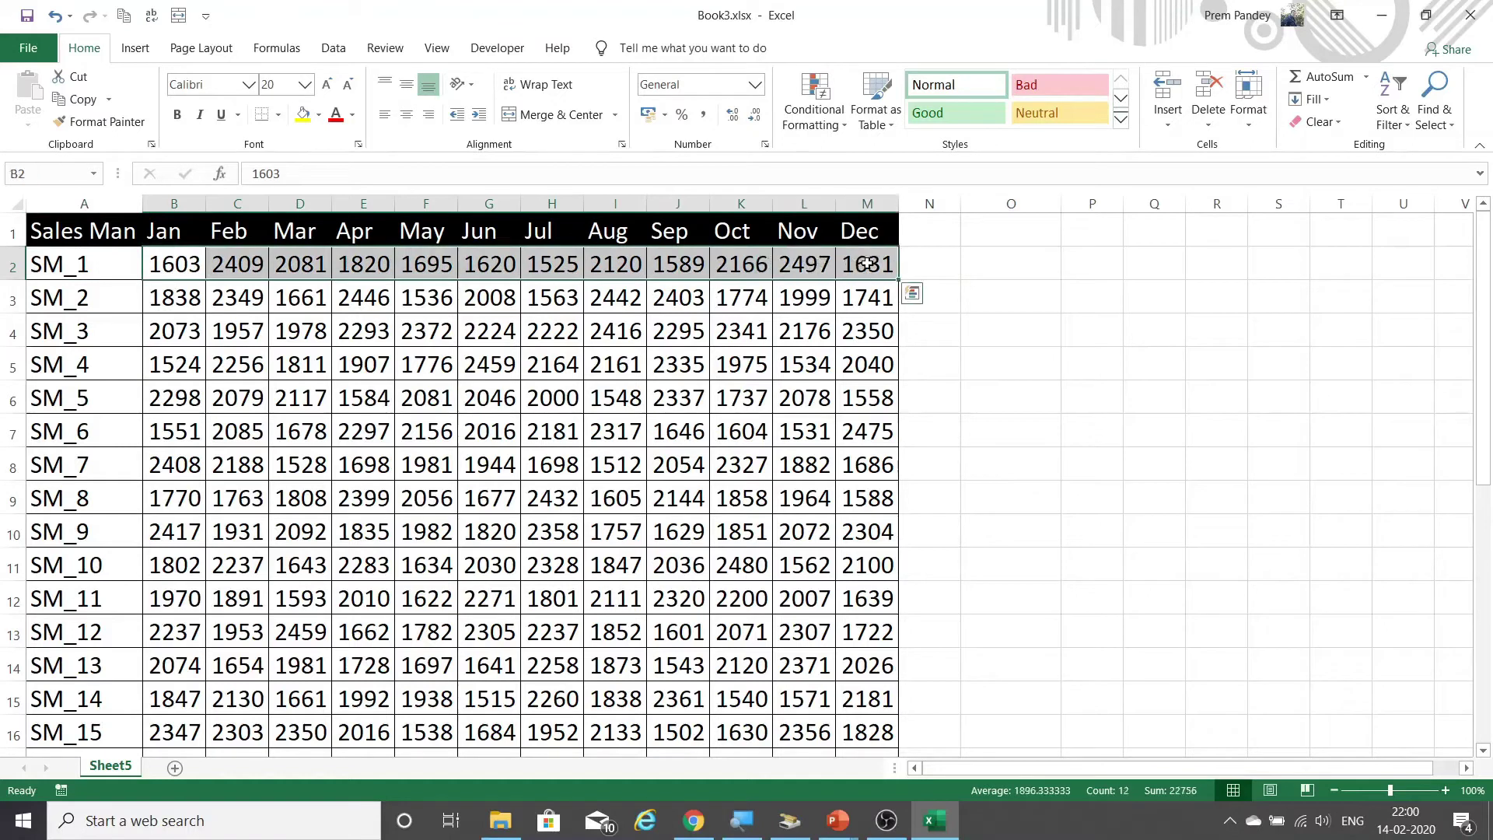
{"action": "left_click_drag", "start_coordinate": [181, 264], "coordinate": [866, 264]}
{"action": "left_click", "coordinate": [97, 271]}
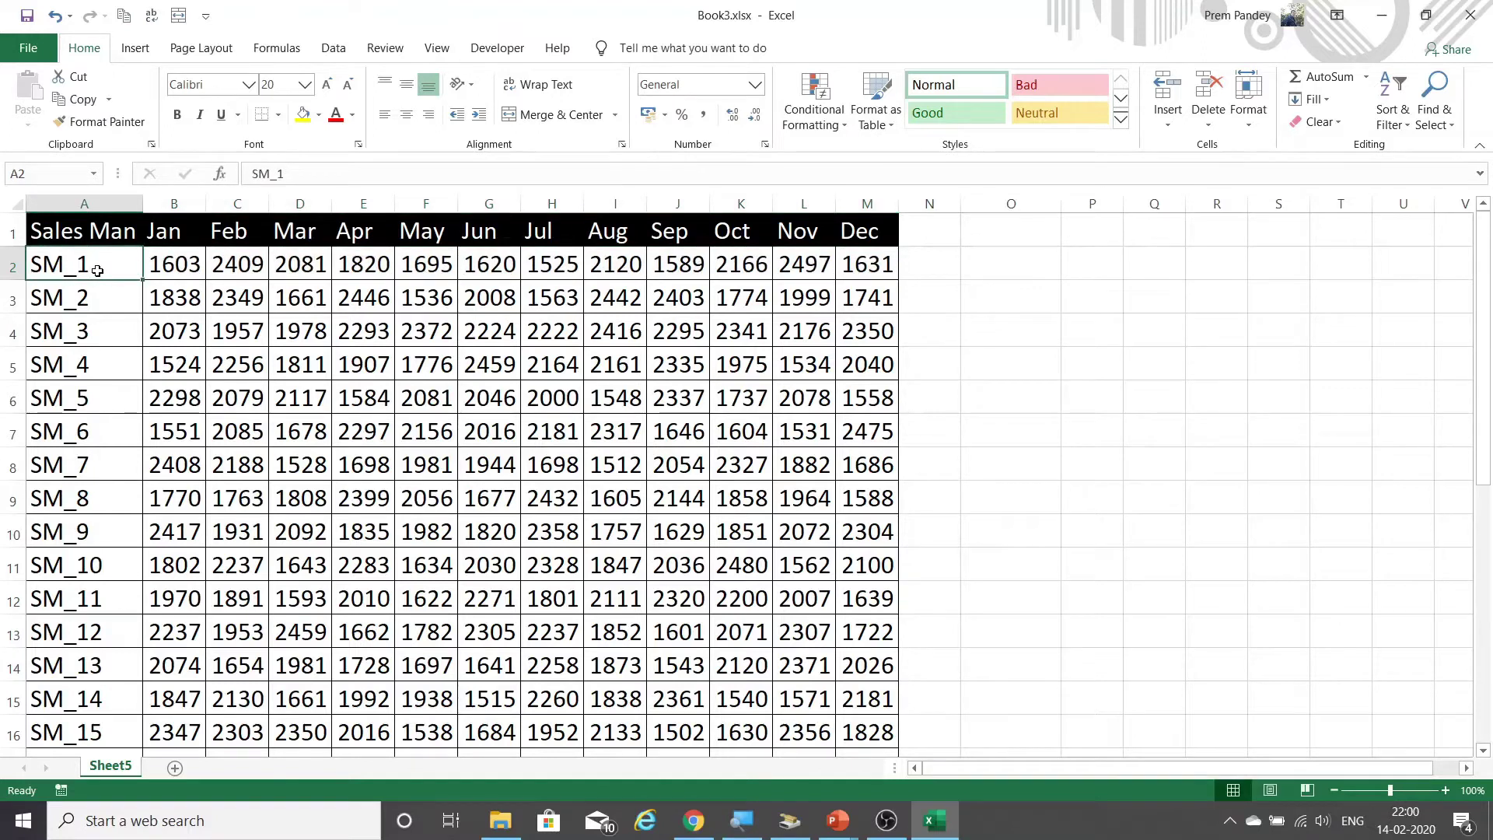
{"action": "key", "text": "Down"}
{"action": "key", "text": "Down"}
{"action": "key", "text": "Down"}
{"action": "key", "text": "Down"}
{"action": "key", "text": "Down"}
{"action": "key", "text": "Down"}
{"action": "key", "text": "Down"}
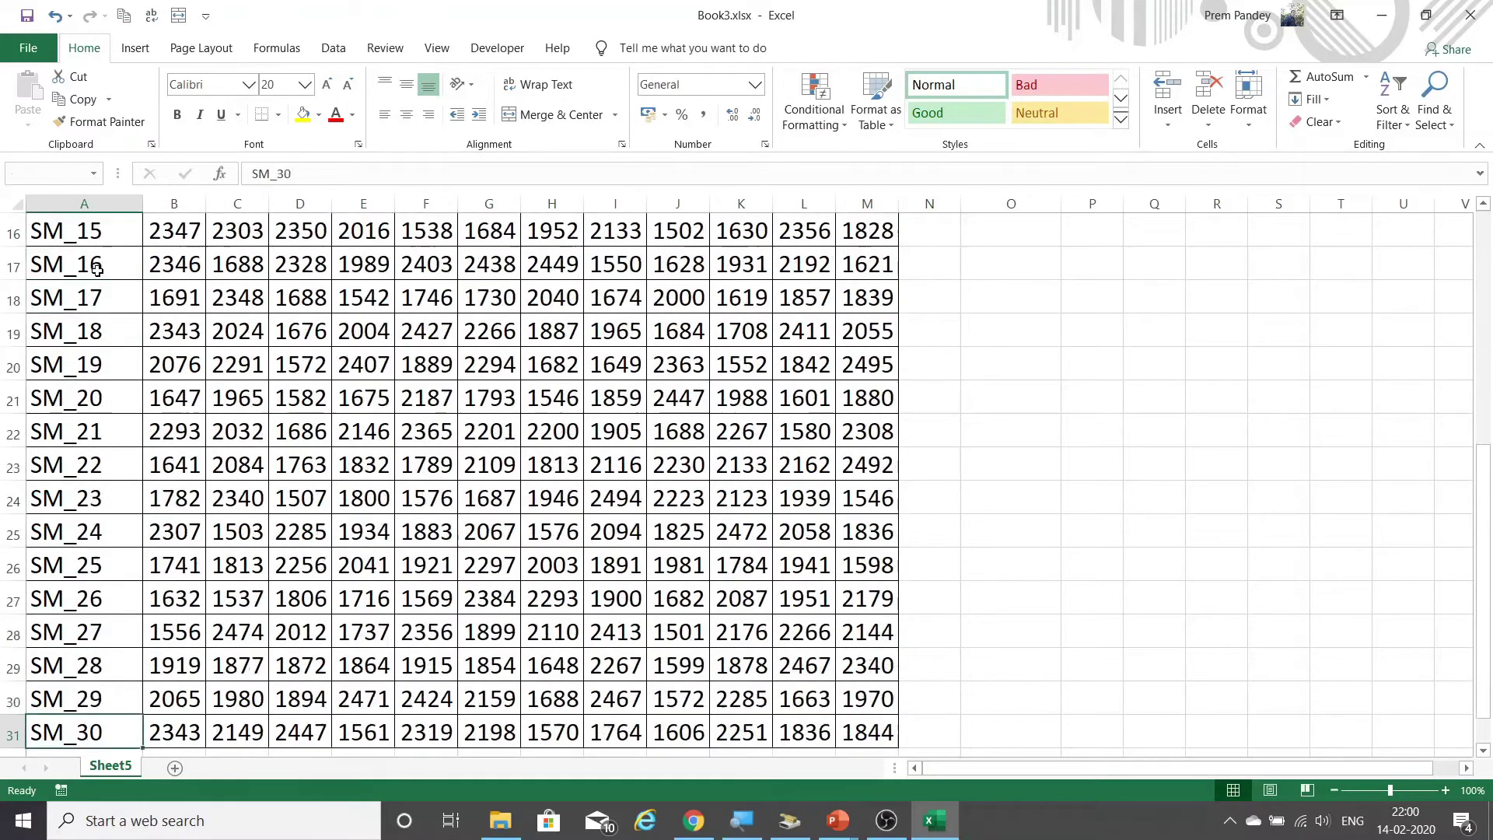
{"action": "key", "text": "Down"}
{"action": "key", "text": "Down"}
{"action": "key", "text": "Down"}
{"action": "key", "text": "ctrl+Home"}
{"action": "key", "text": "Down"}
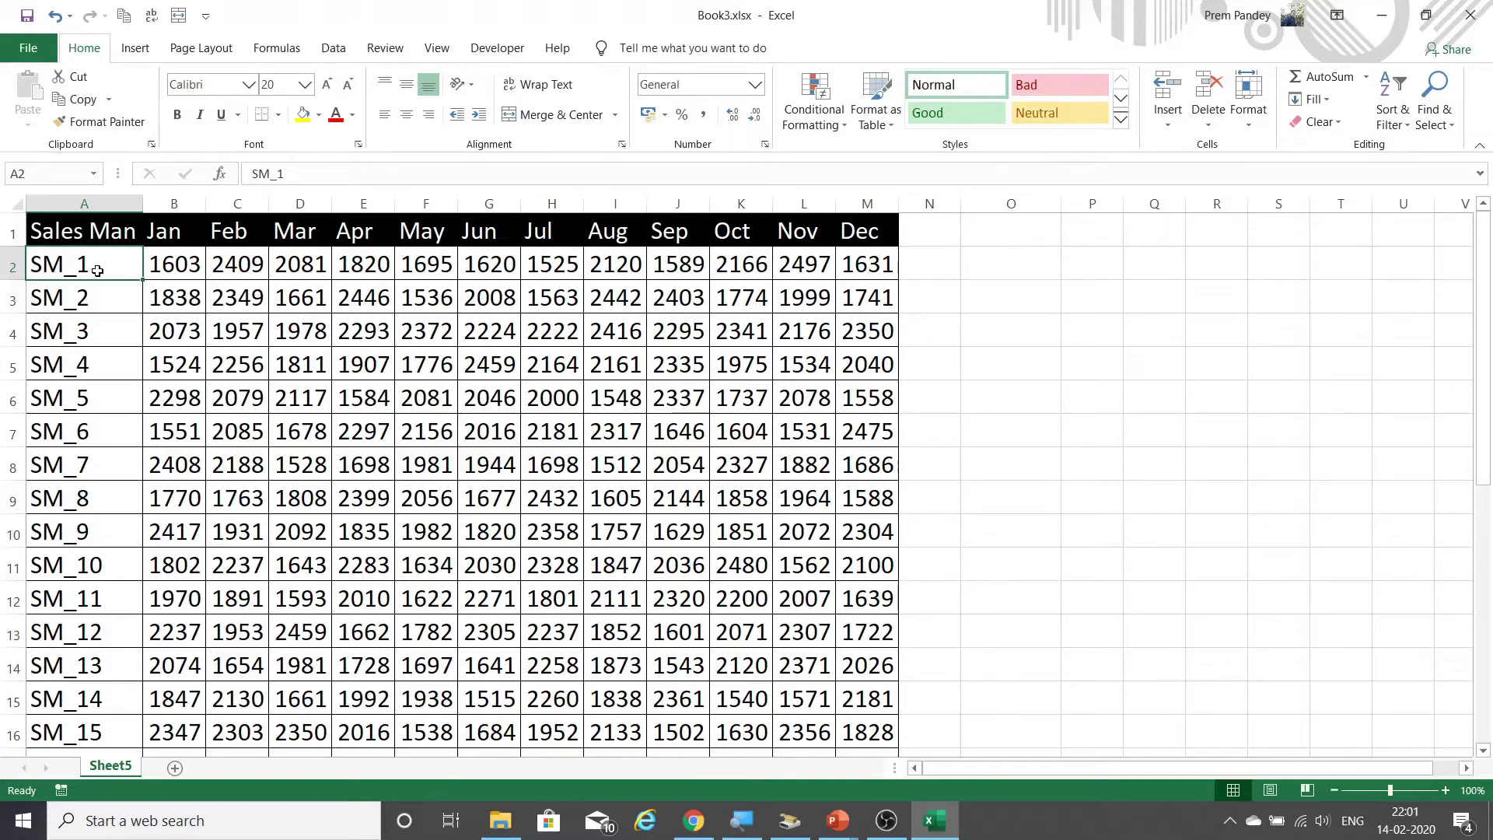
- Enter =MAX(SM_1) in O2 using autocomplete, returning 2497
{"action": "left_click", "coordinate": [277, 48]}
{"action": "left_click", "coordinate": [1014, 266]}
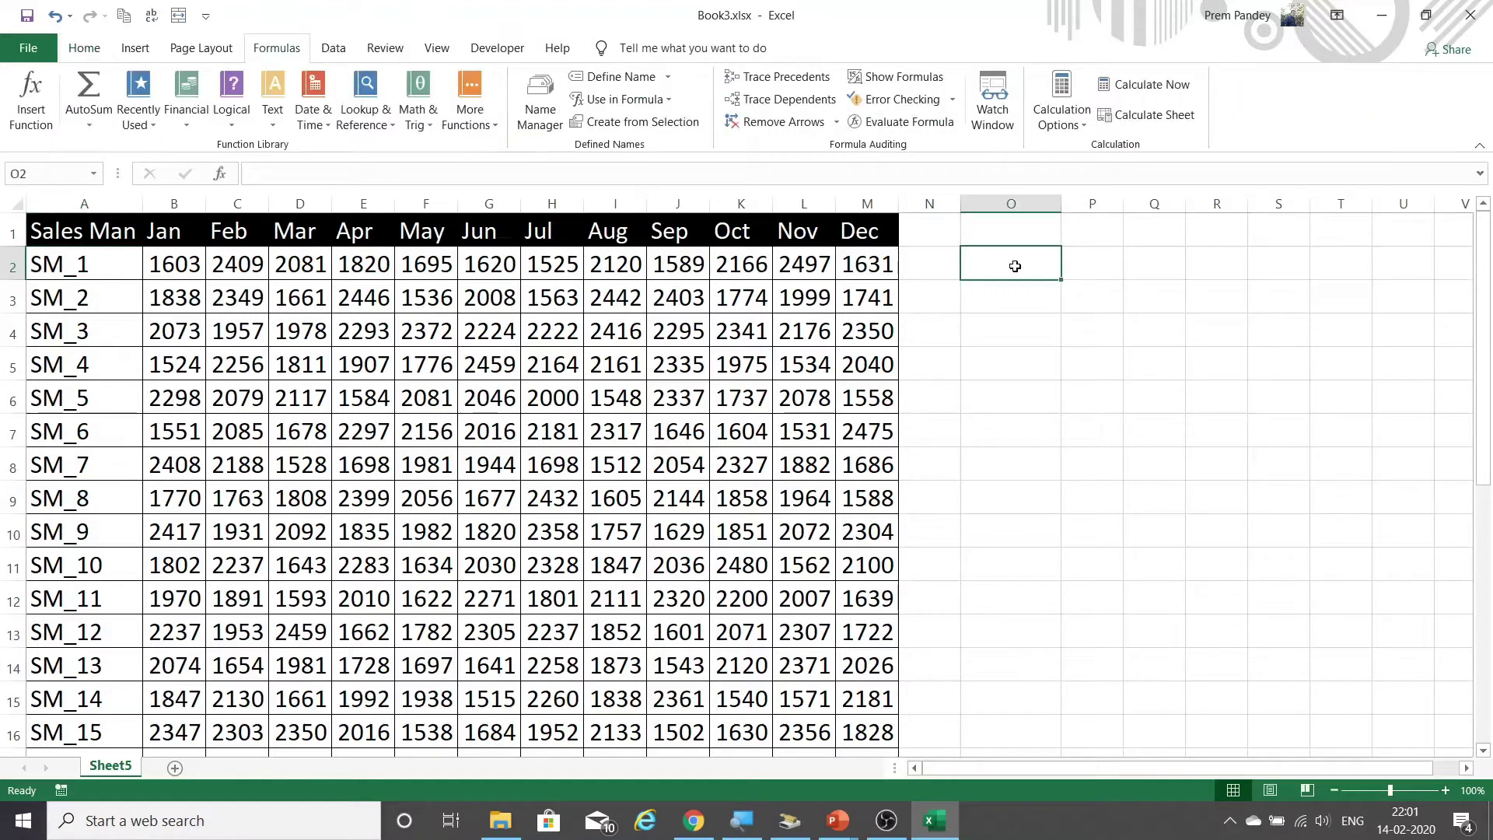
{"action": "type", "text": "="}
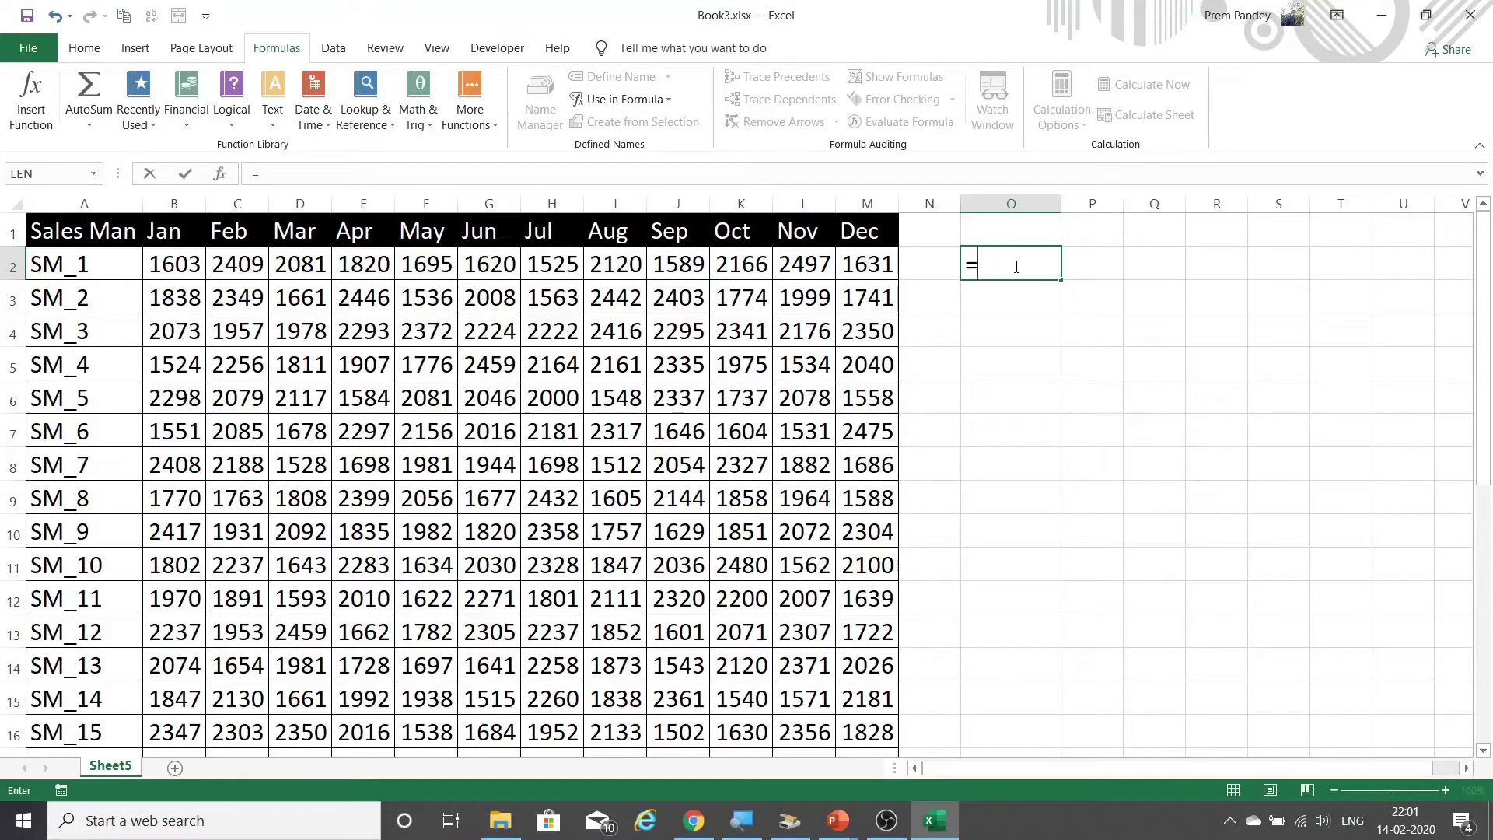
{"action": "type", "text": "max"}
{"action": "key", "text": "Tab"}
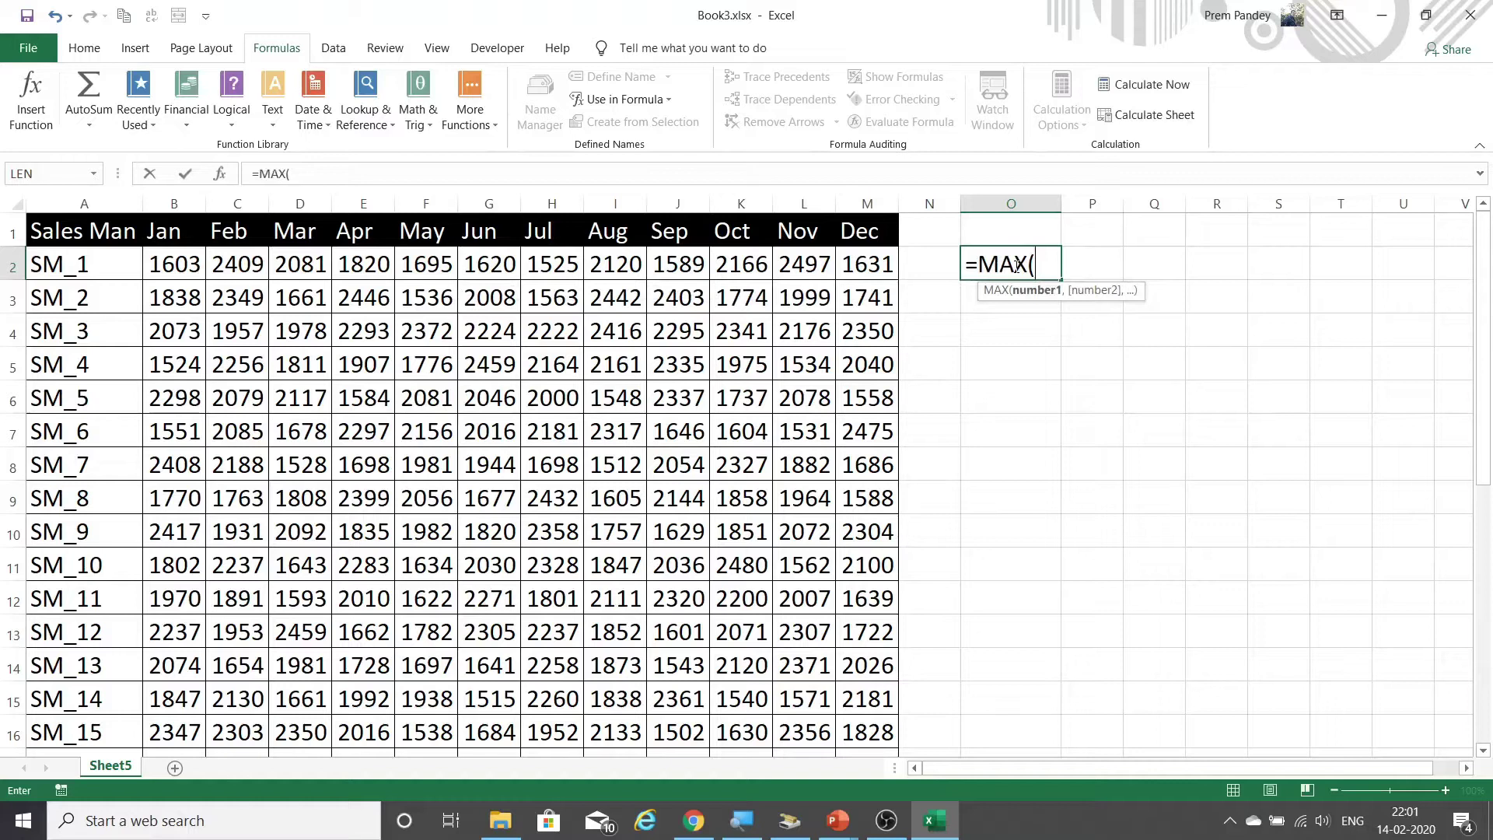
{"action": "type", "text": "SM"}
{"action": "key", "text": "Tab"}
{"action": "type", "text": ")"}
{"action": "key", "text": "Return"}
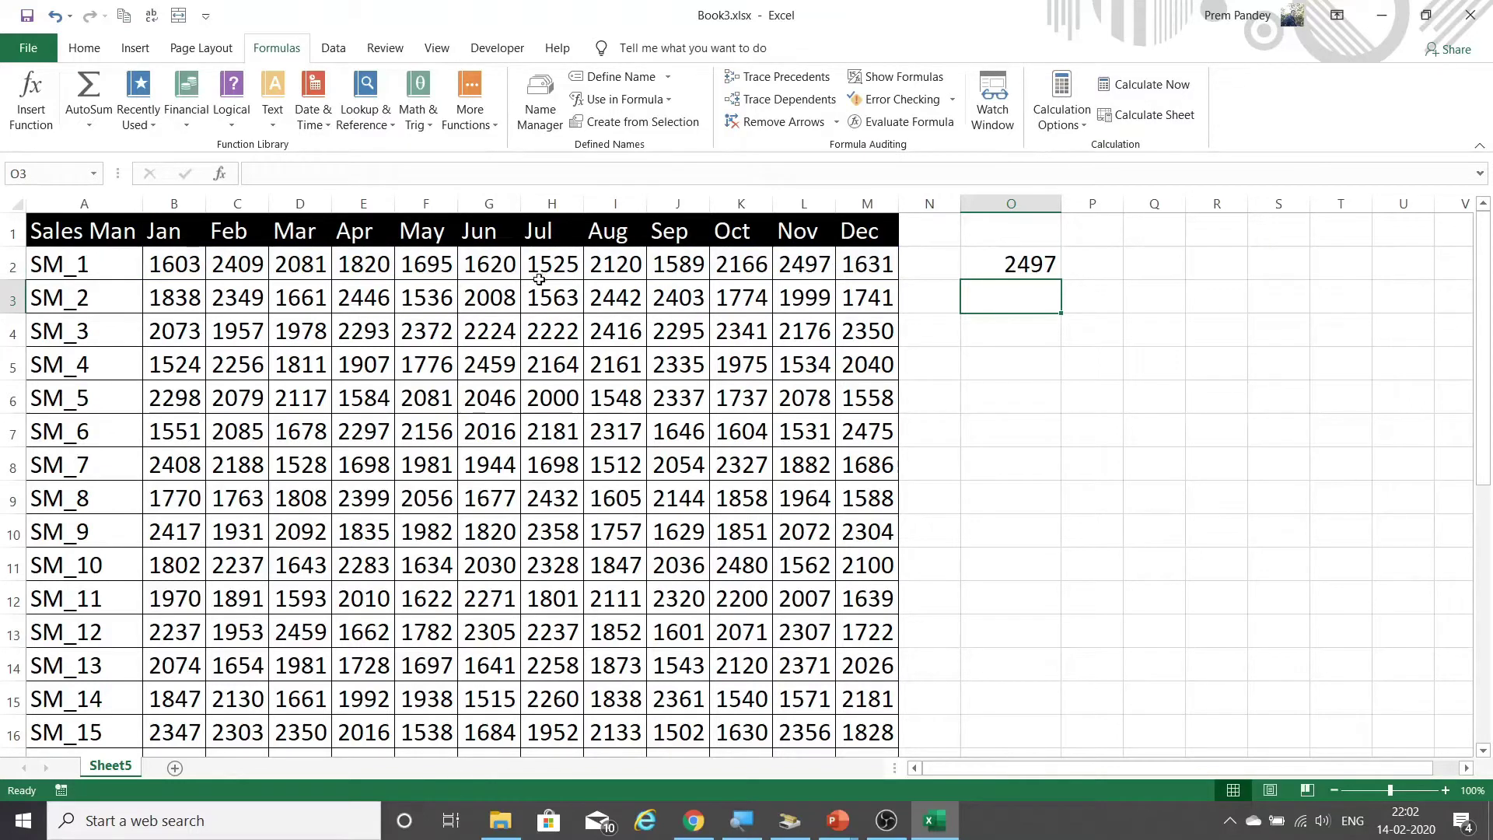
- Enter =MIN(SM_1) in P2, returning the lowest sales of 1525
{"action": "left_click", "coordinate": [807, 269]}
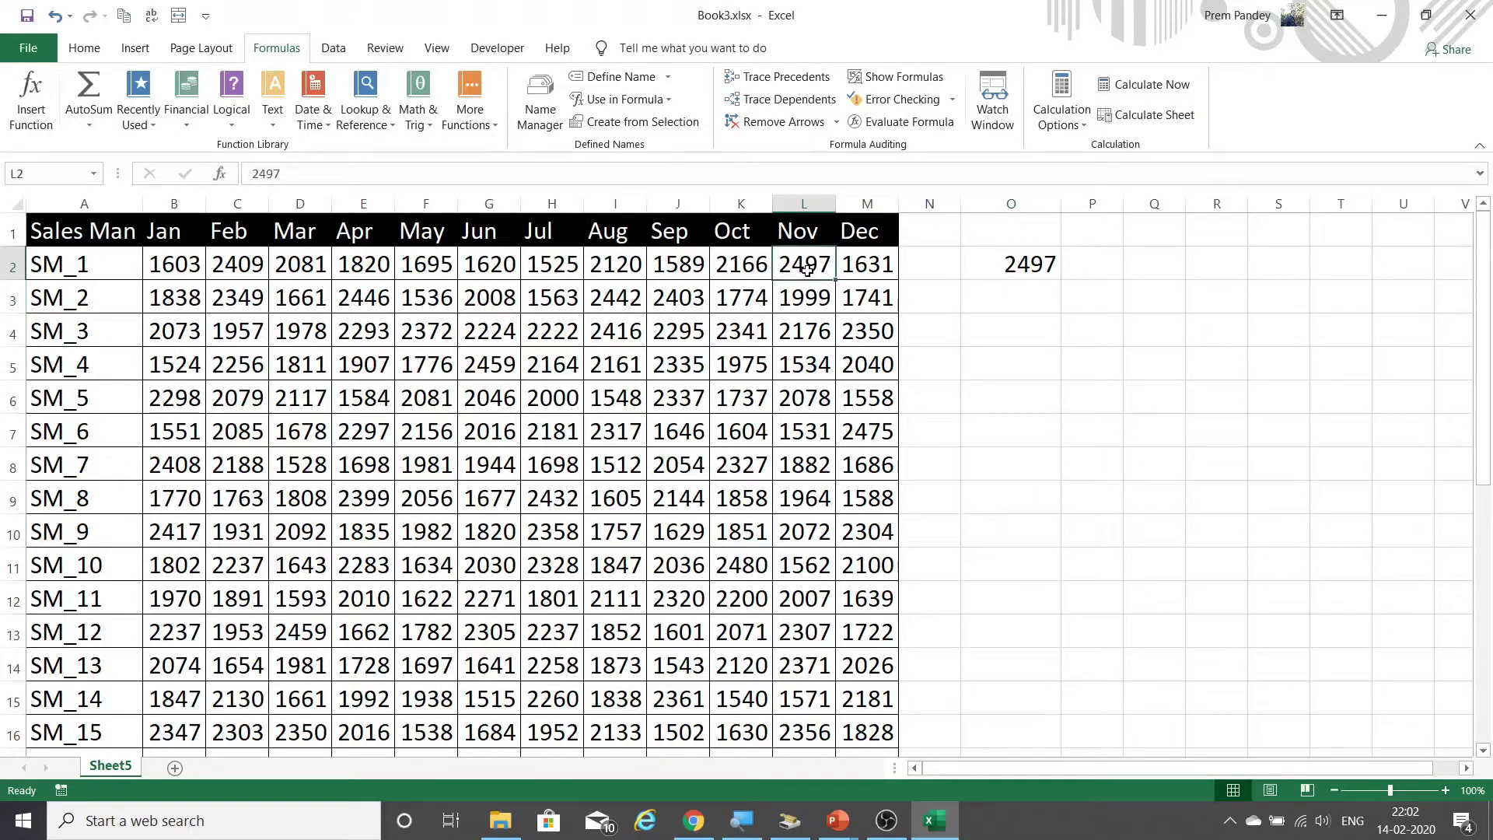
{"action": "left_click", "coordinate": [1086, 266]}
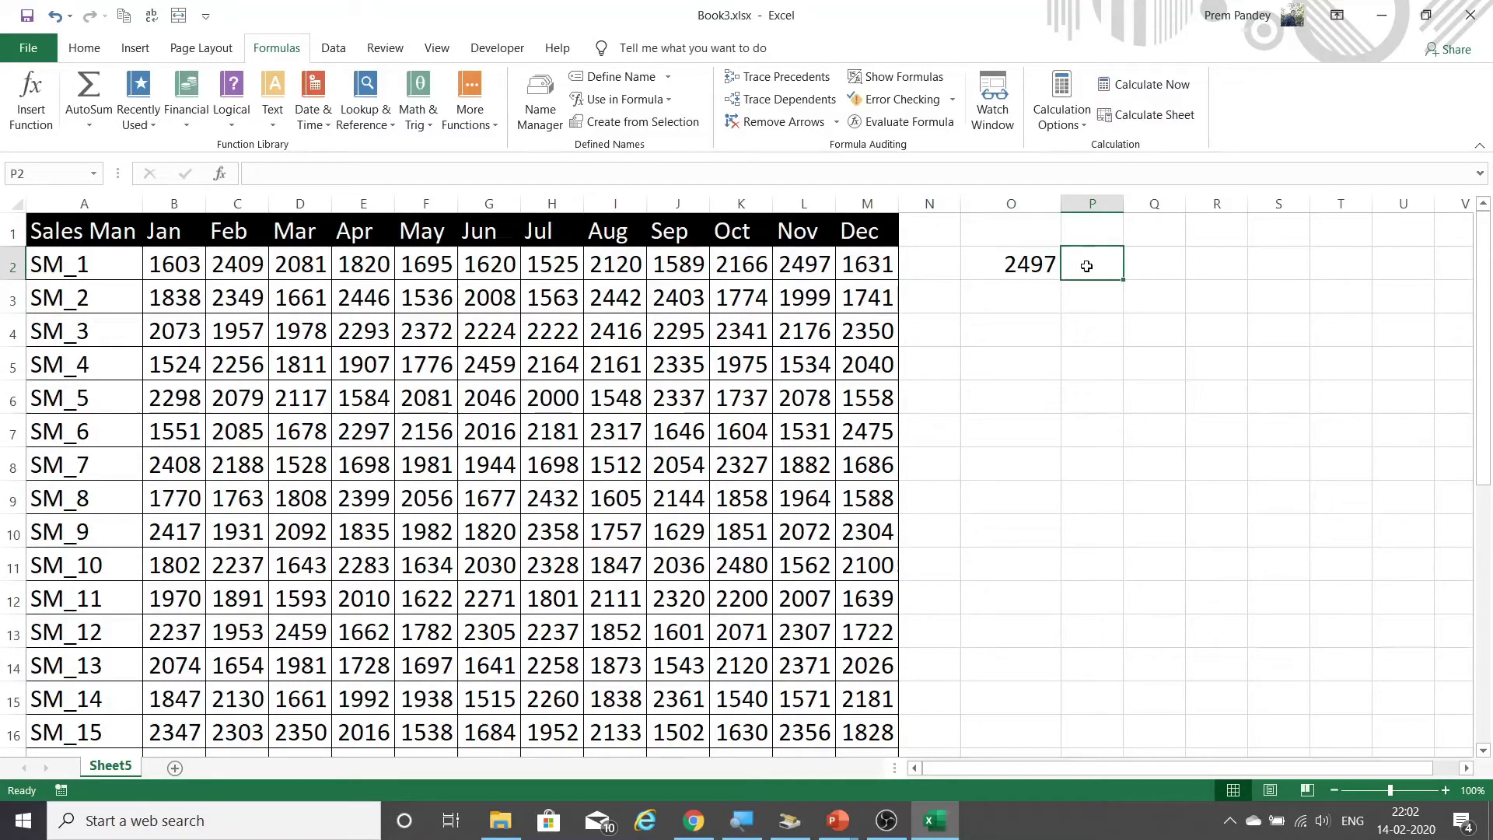
{"action": "type", "text": "=MIN("}
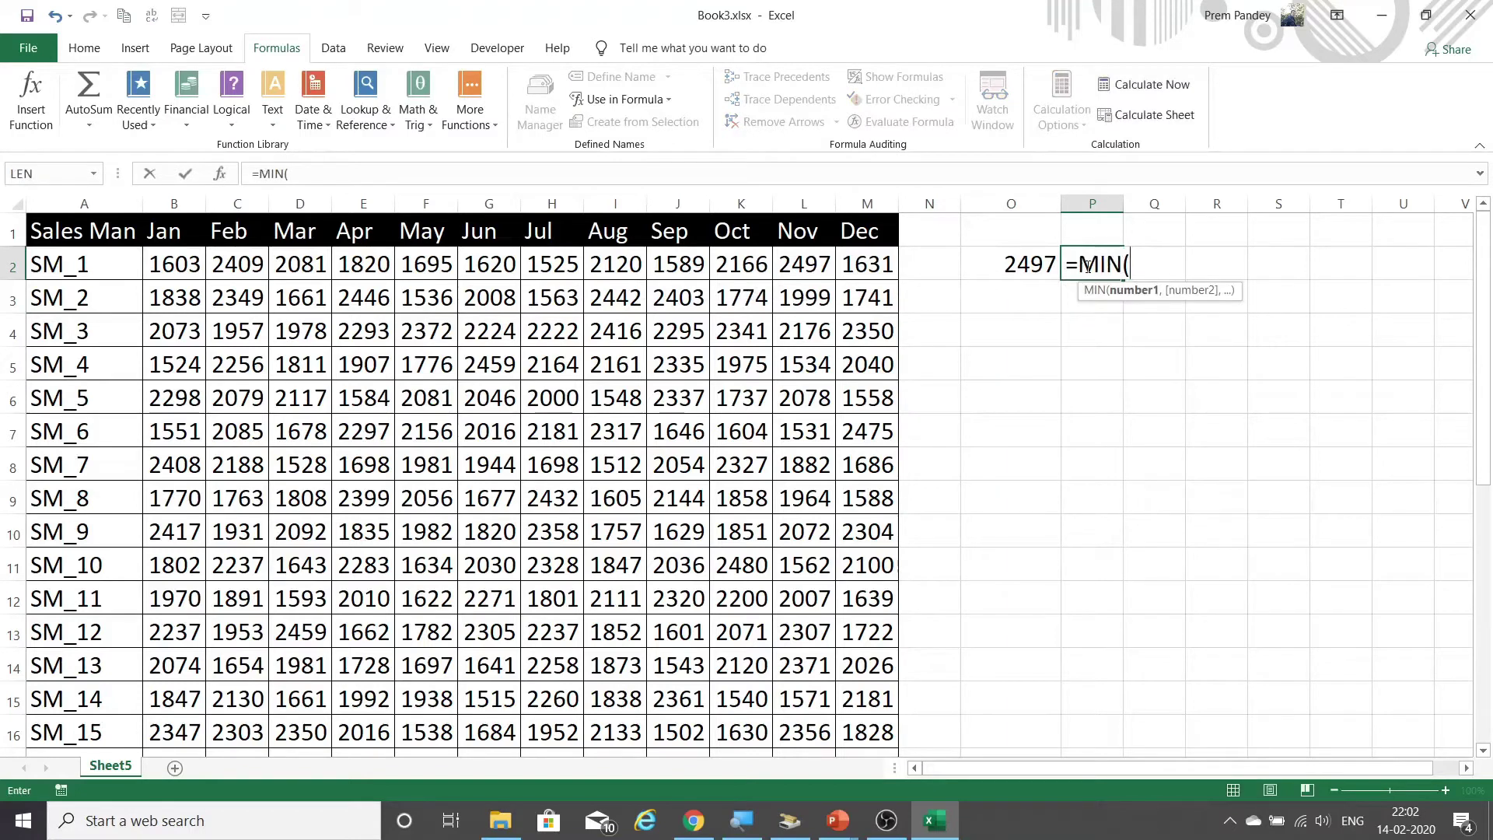
{"action": "type", "text": "sm"}
{"action": "key", "text": "Tab"}
{"action": "type", "text": ")"}
{"action": "key", "text": "Return"}
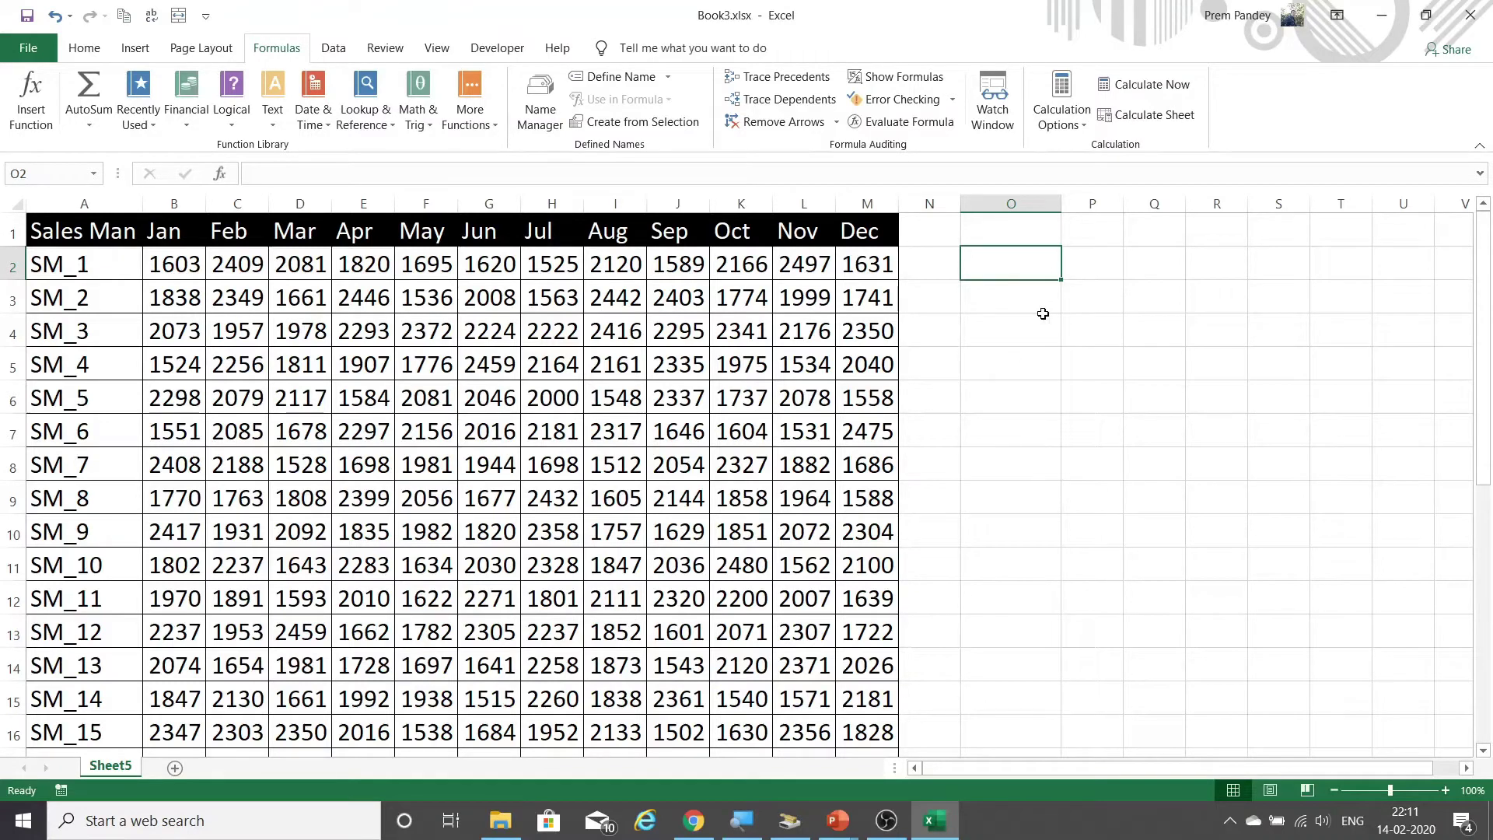
- Name cell B2 (January sales 1603) SM_1_Jan in the Name Box and verify it
{"action": "left_click", "coordinate": [1020, 304]}
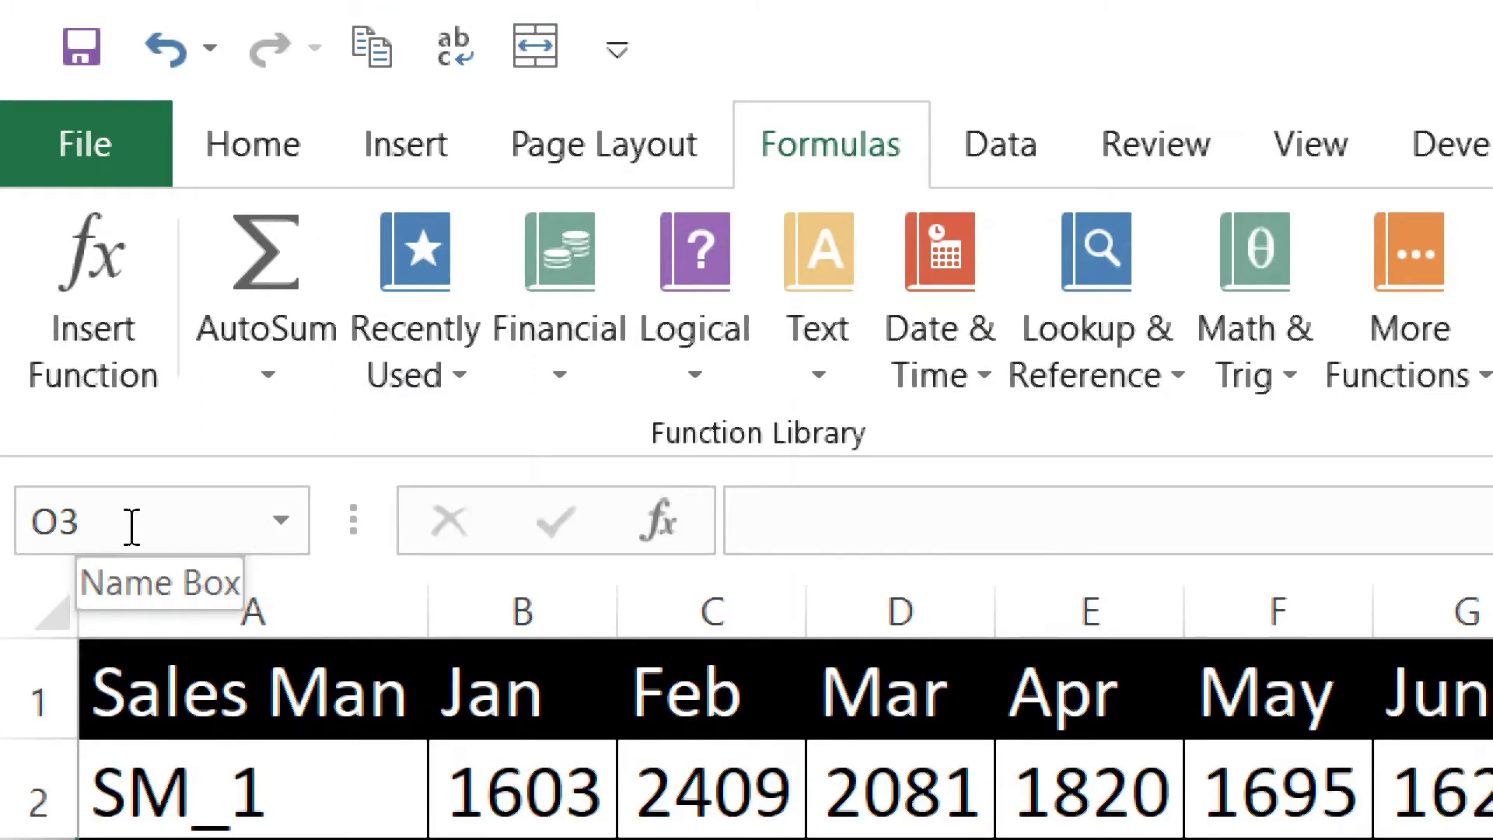
{"action": "left_click", "coordinate": [349, 319]}
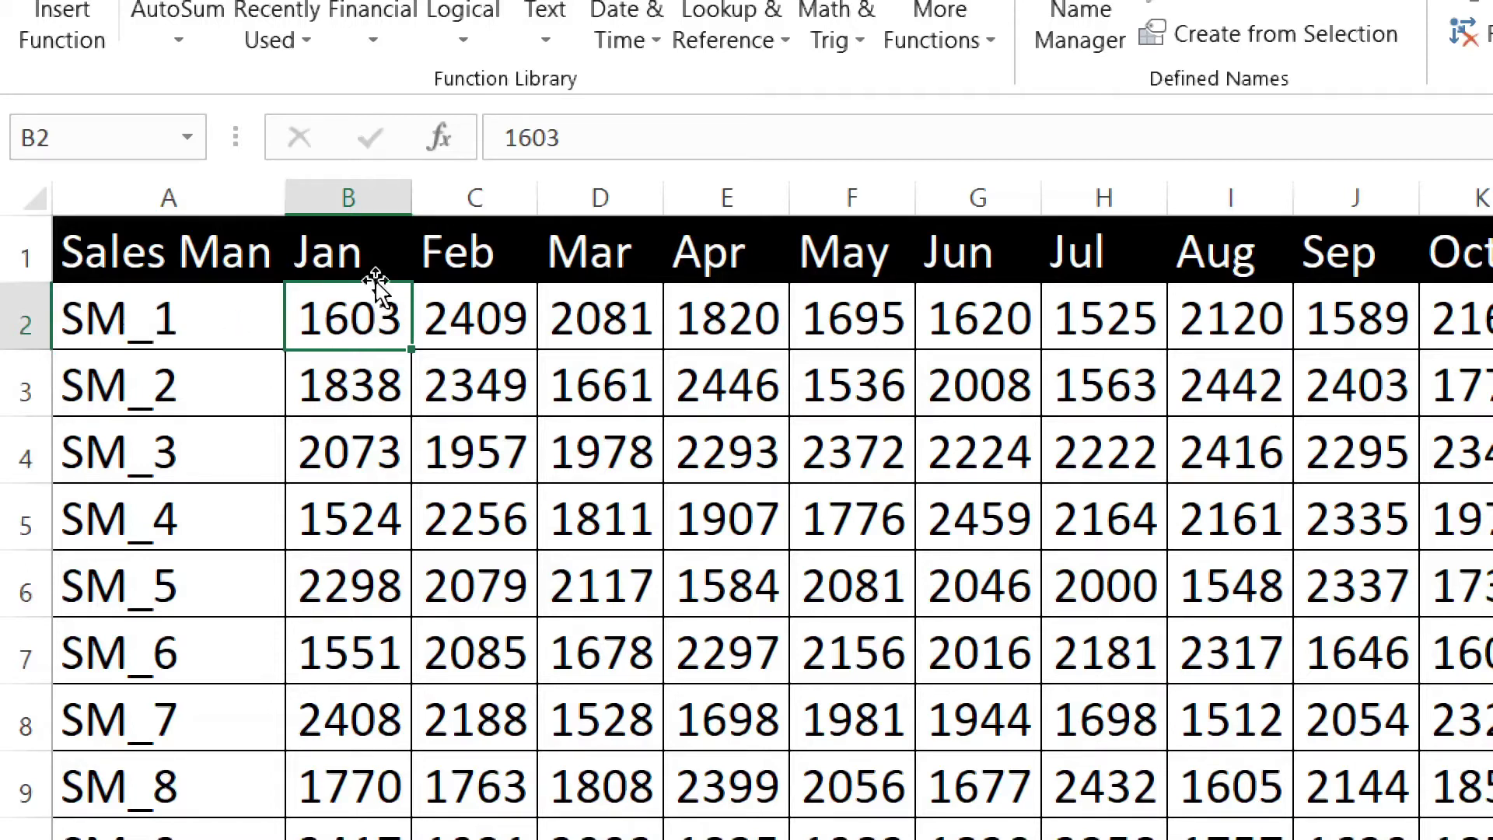
{"action": "left_click", "coordinate": [109, 146]}
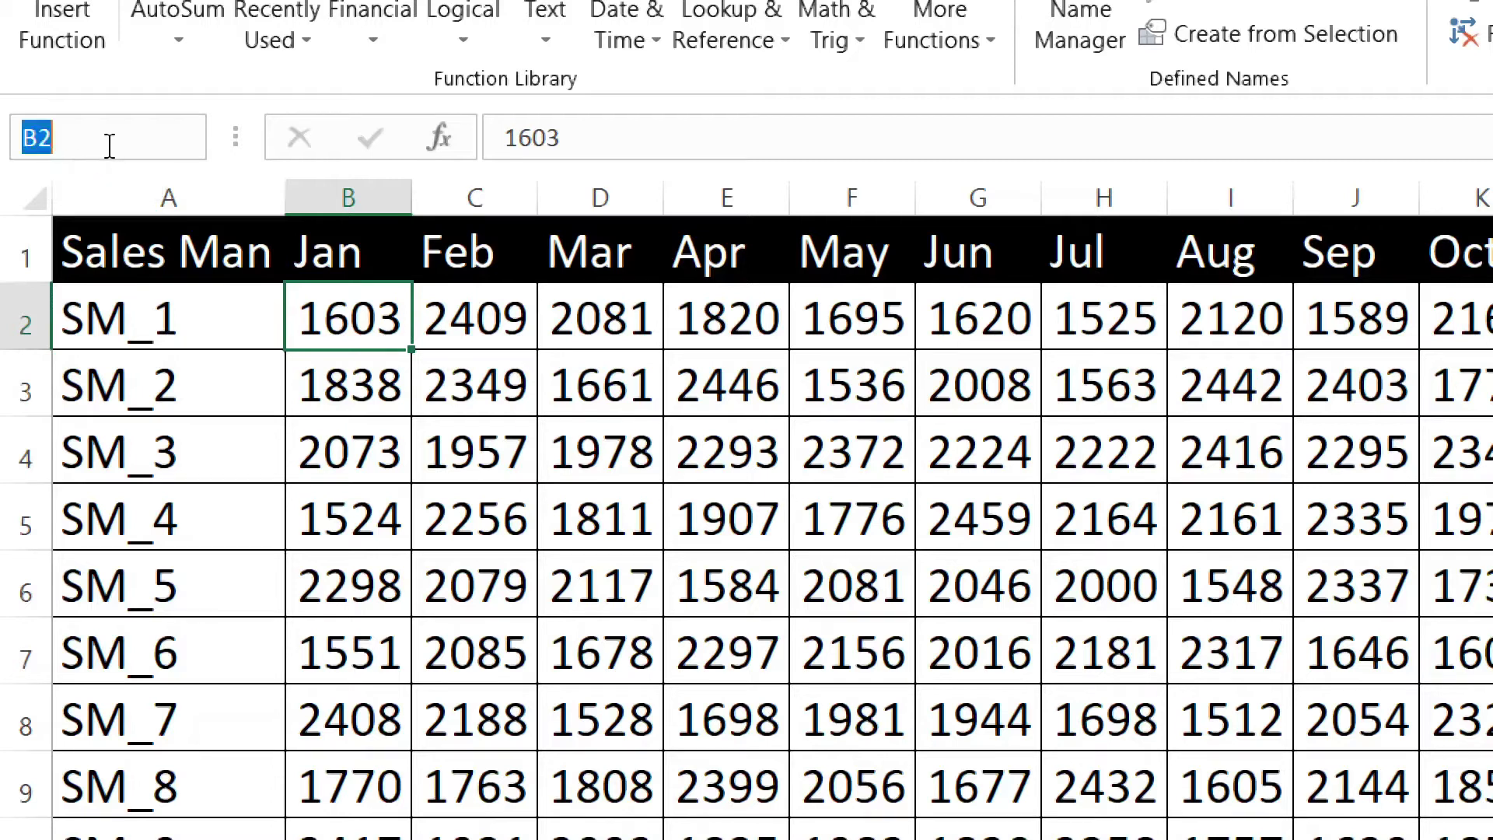
{"action": "type", "text": "SM_1_Jan"}
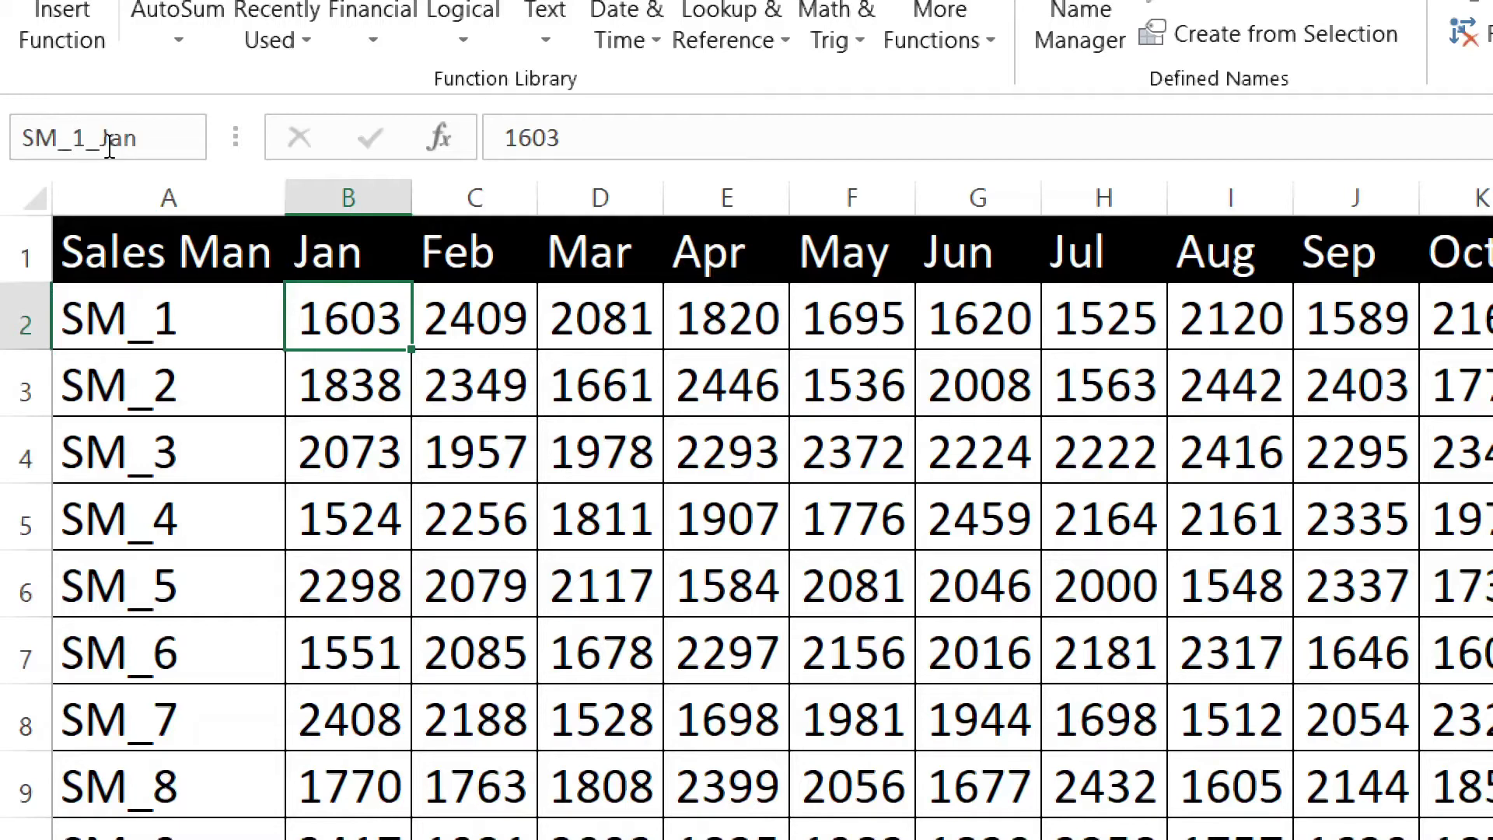
{"action": "key", "text": "Return"}
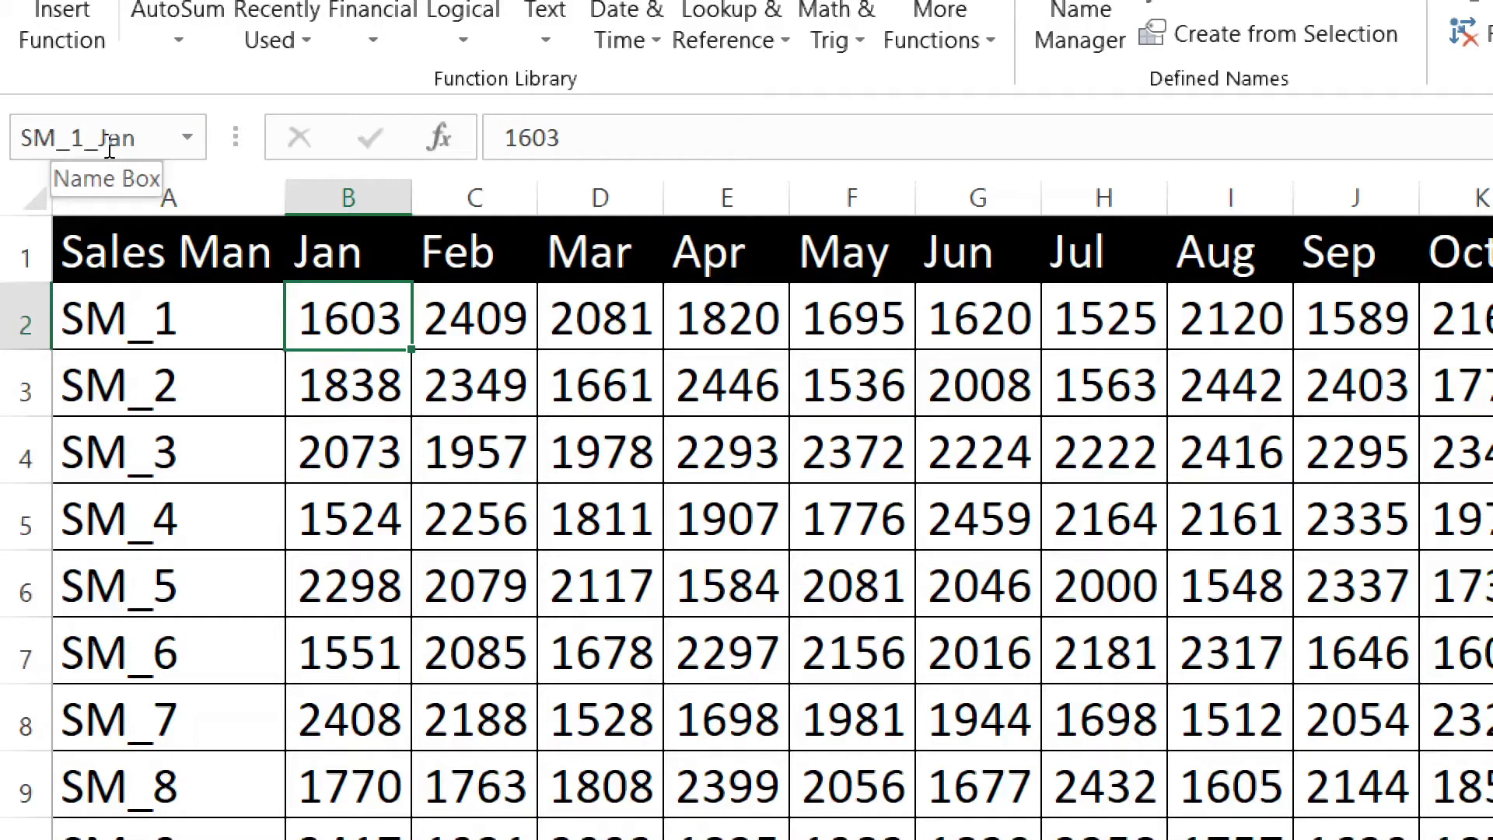
{"action": "key", "text": "Right"}
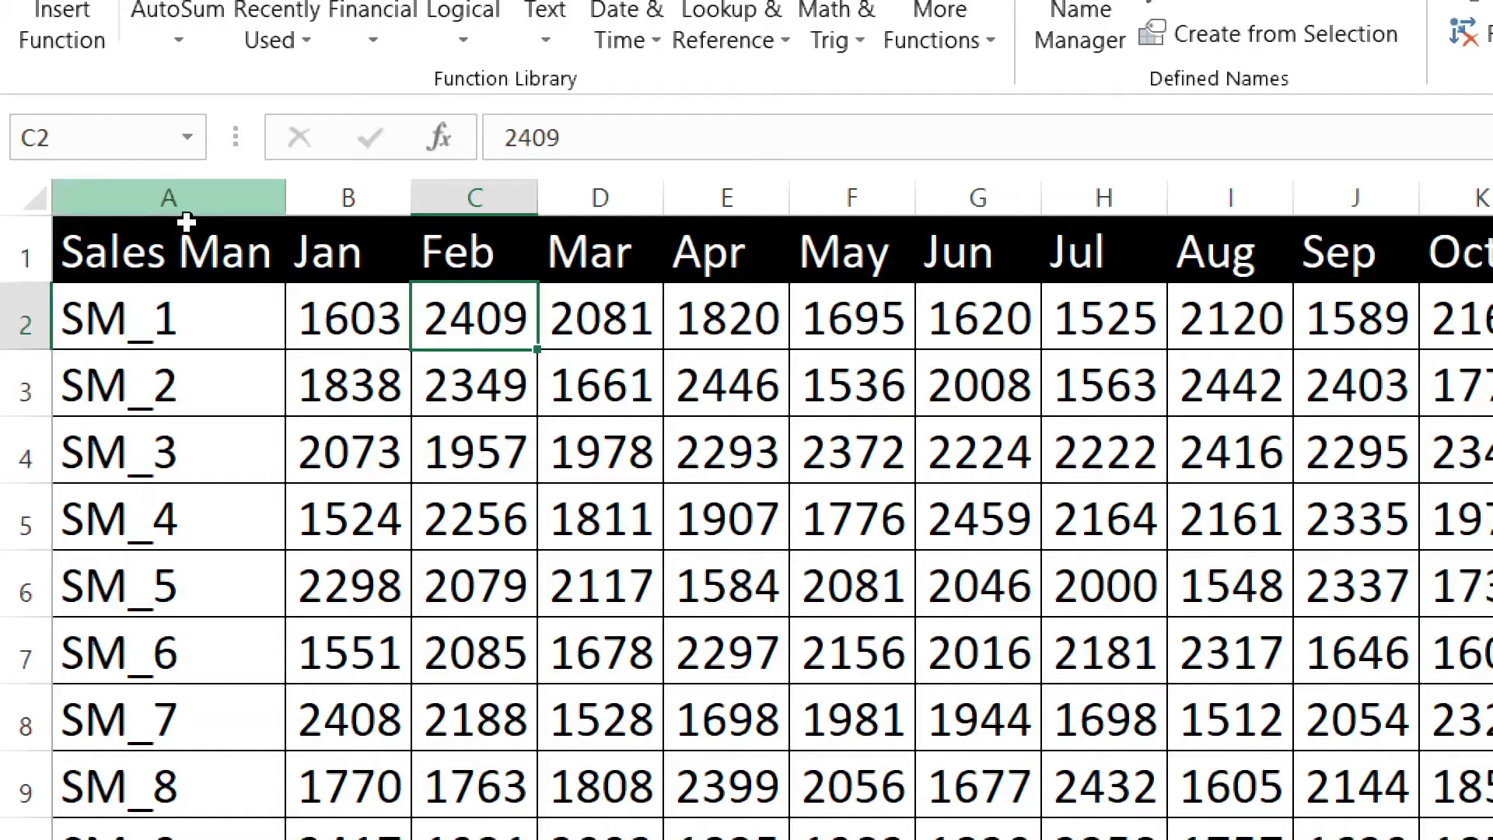
{"action": "left_click", "coordinate": [346, 317]}
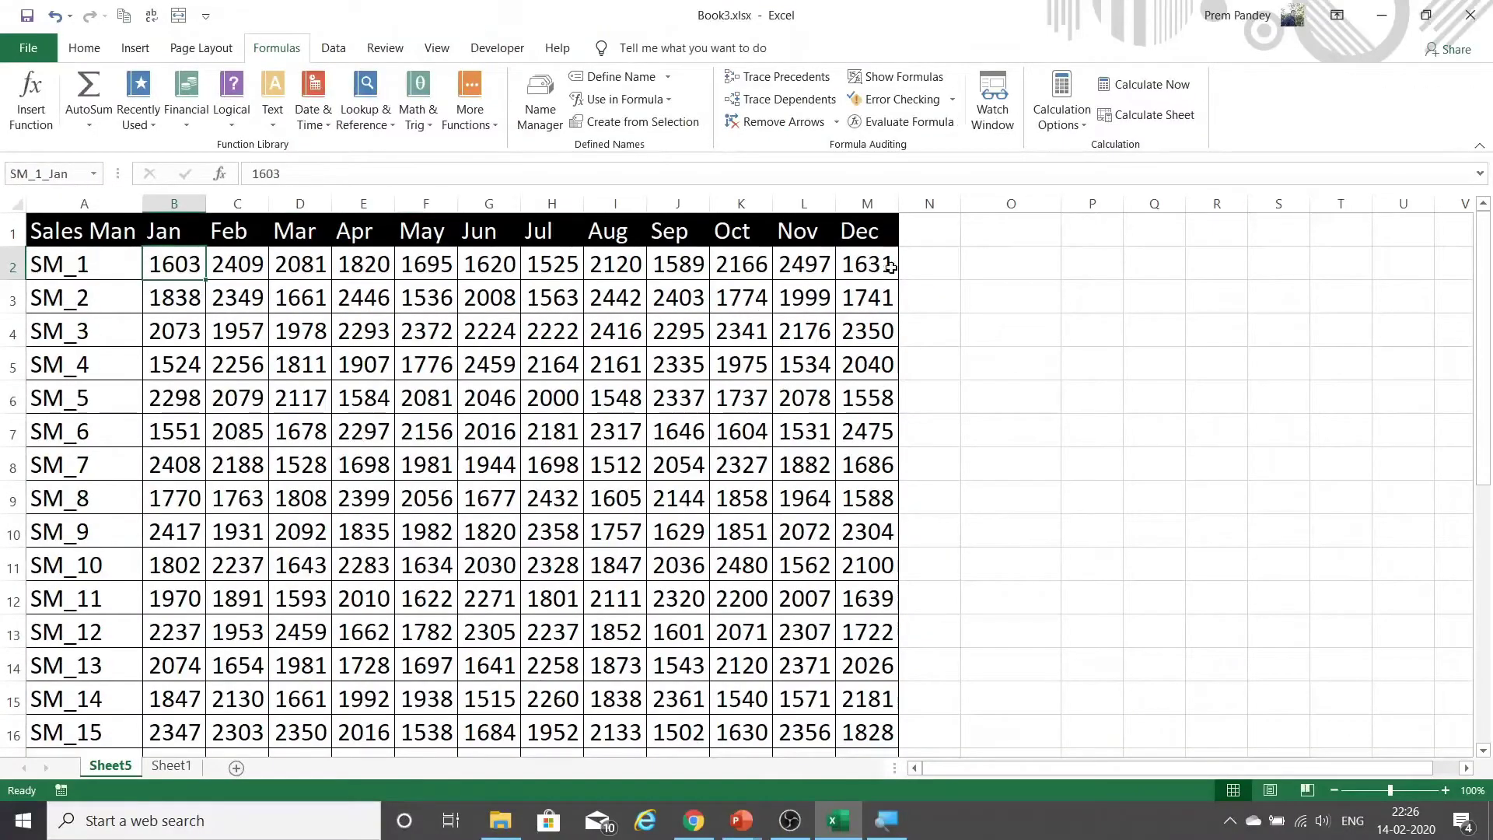
- Enter =SM_1_Jan in O2 so it shows 1603
{"action": "left_click", "coordinate": [998, 269]}
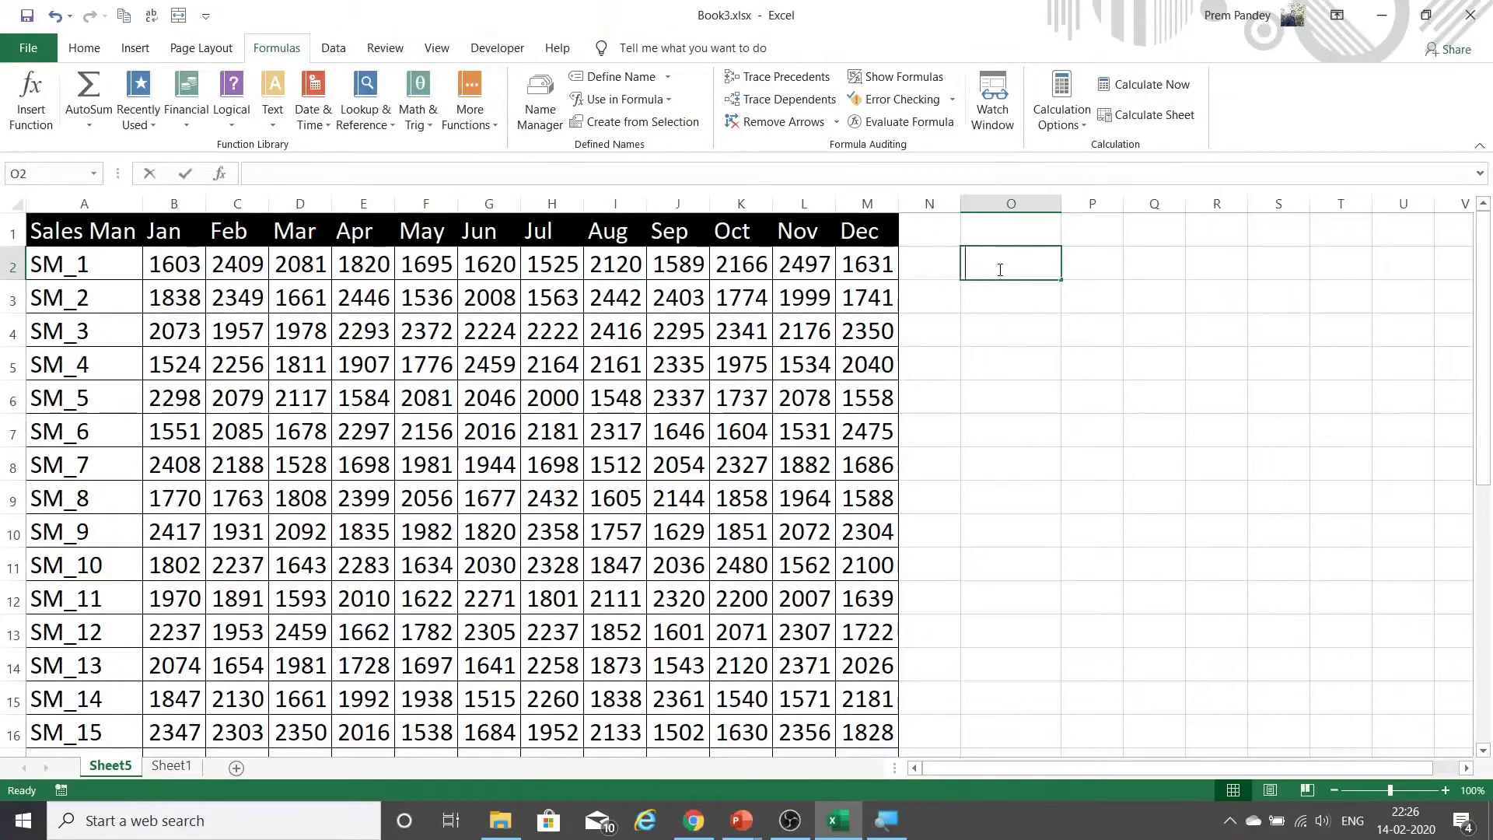
{"action": "type", "text": "=sm"}
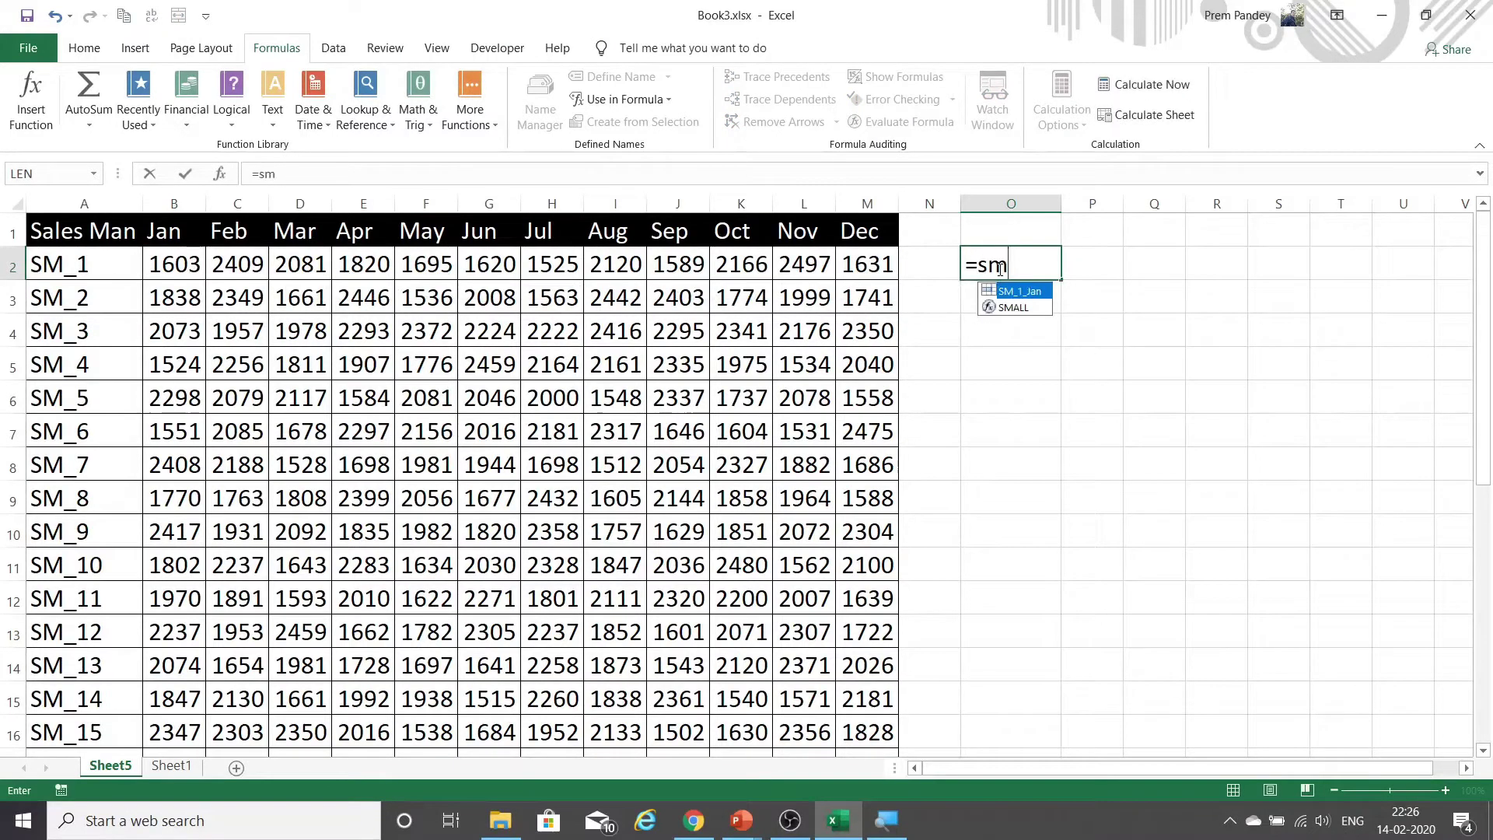
{"action": "key", "text": "Tab"}
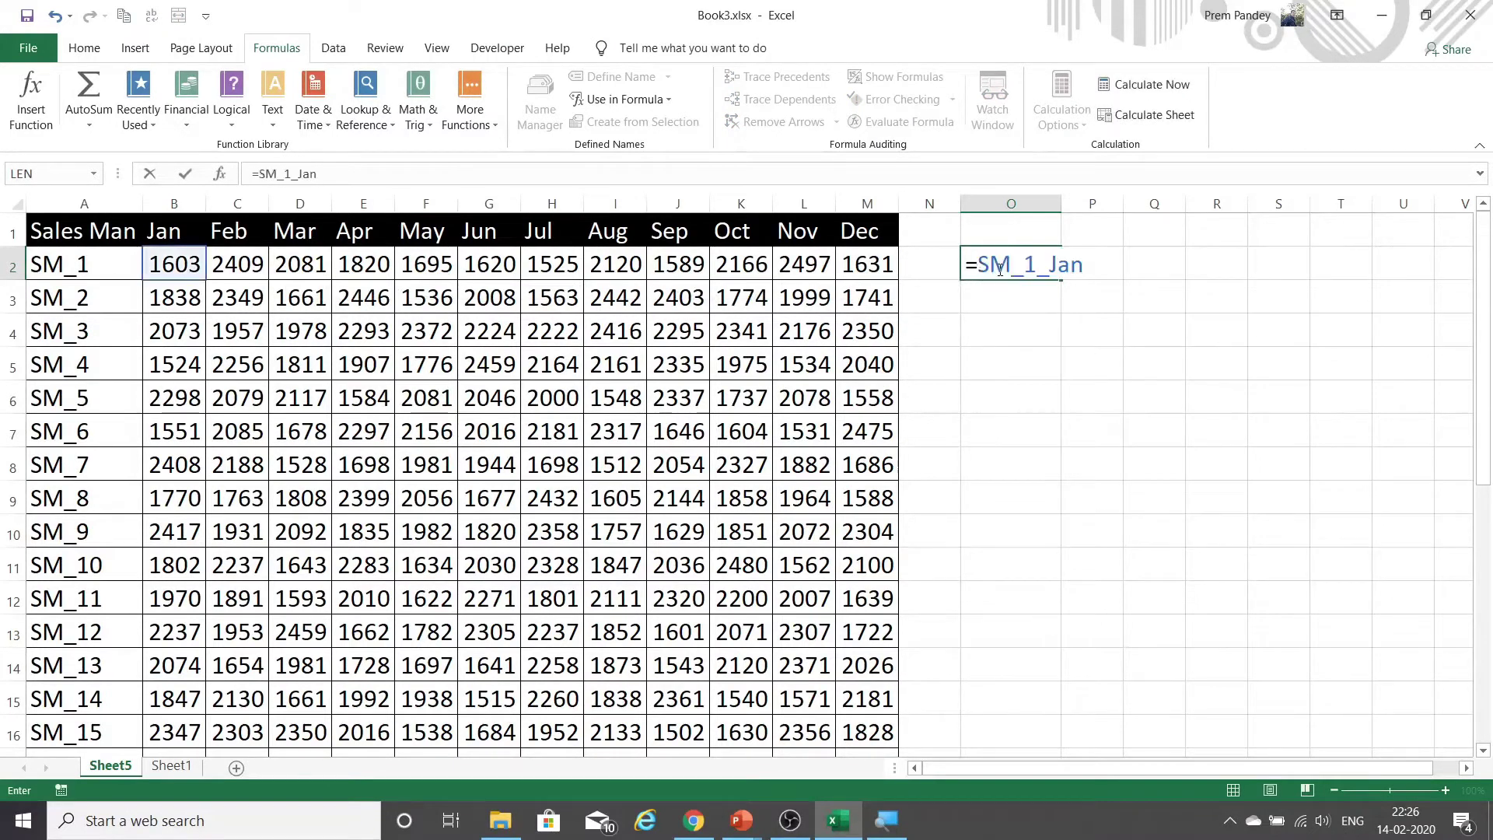
{"action": "key", "text": "Return"}
{"action": "left_click", "coordinate": [999, 269]}
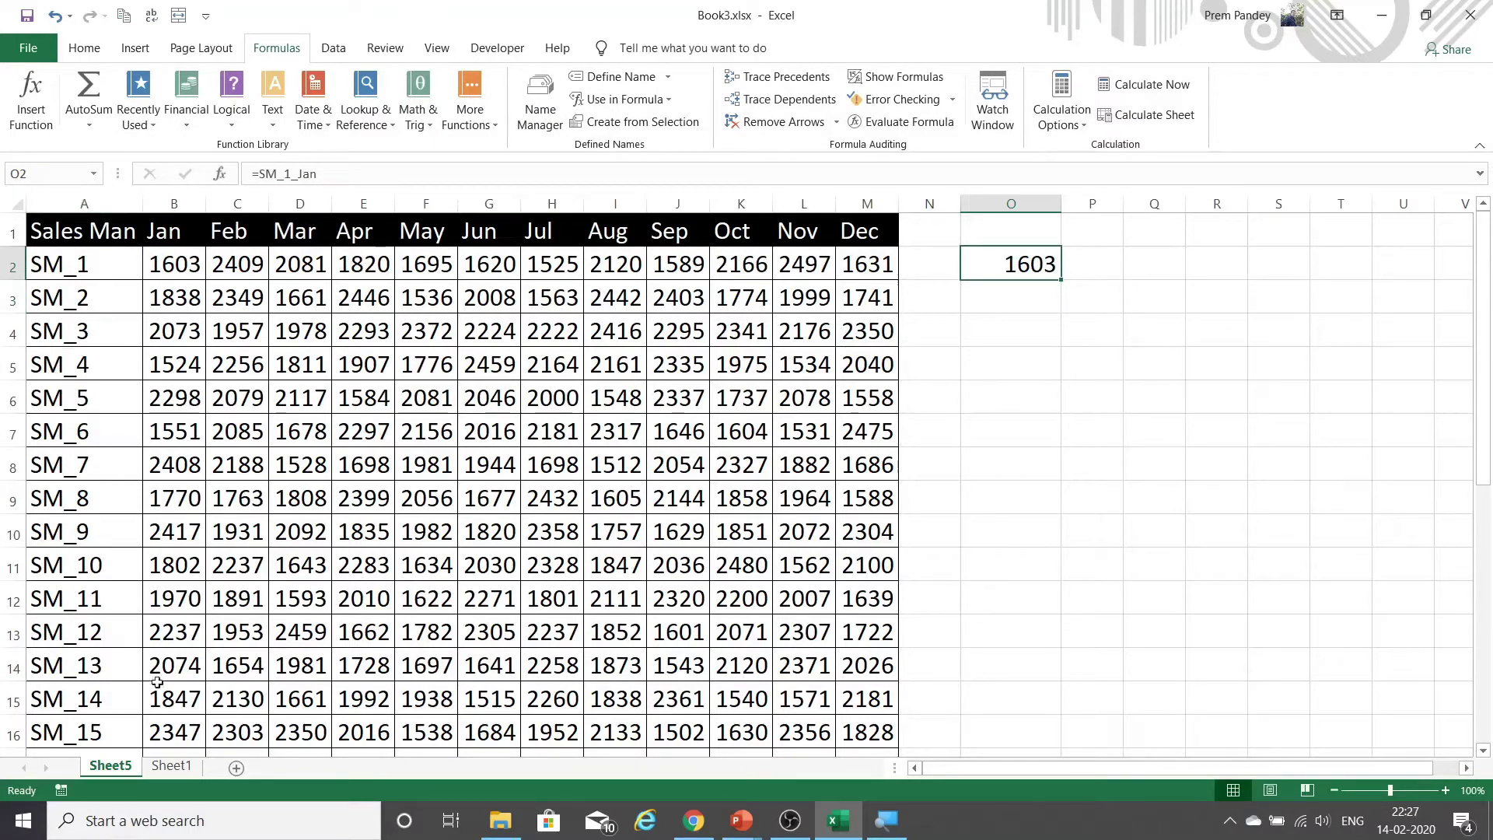
- Enter =SM_1_Jan in Sheet1's A1, then jump back to SM_1_Jan on Sheet5 via the Name Box
{"action": "left_click", "coordinate": [171, 765]}
{"action": "left_click", "coordinate": [54, 223]}
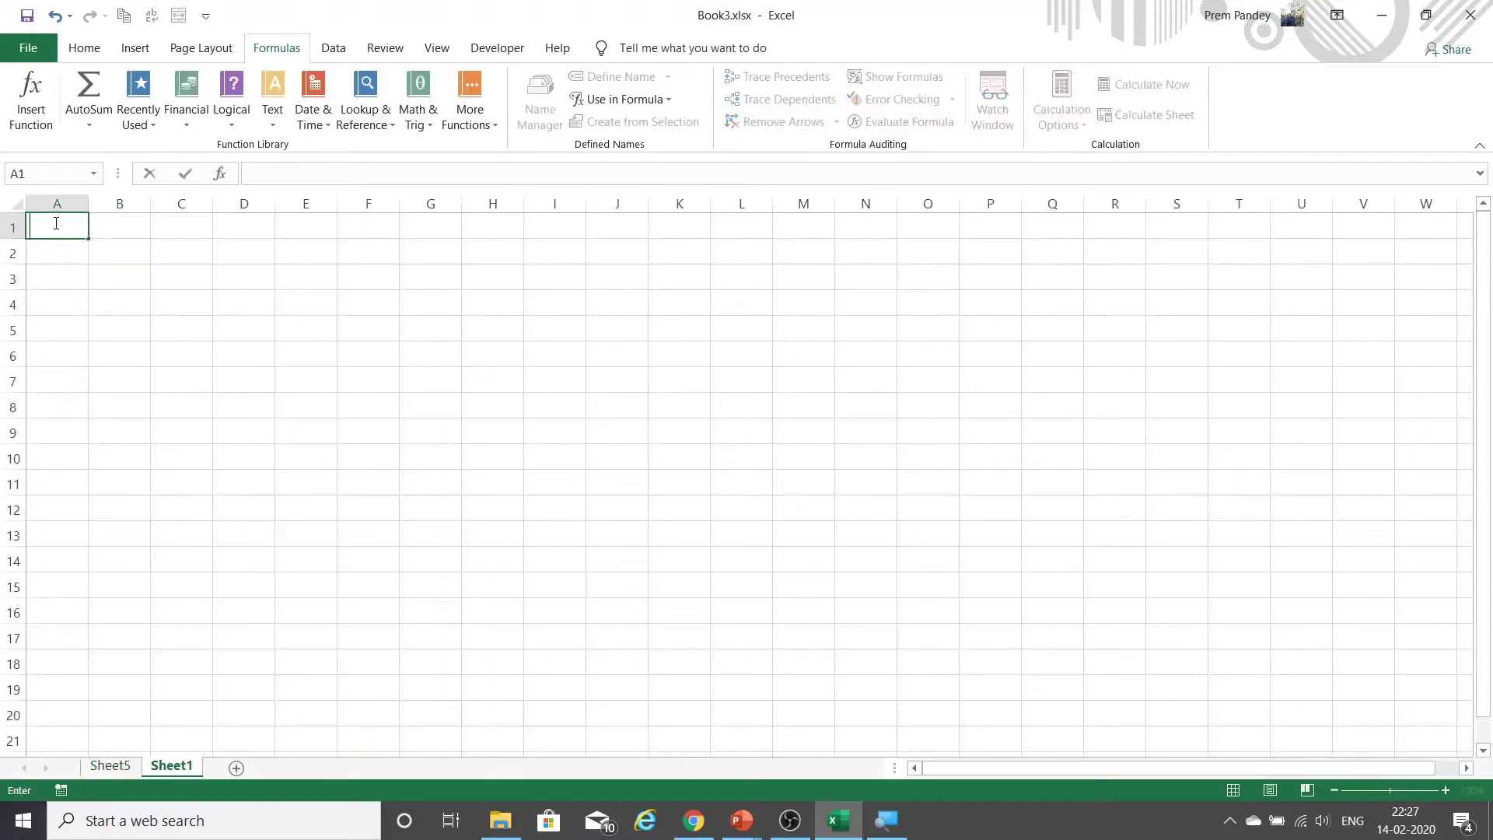
{"action": "type", "text": "=SM_1_Jan"}
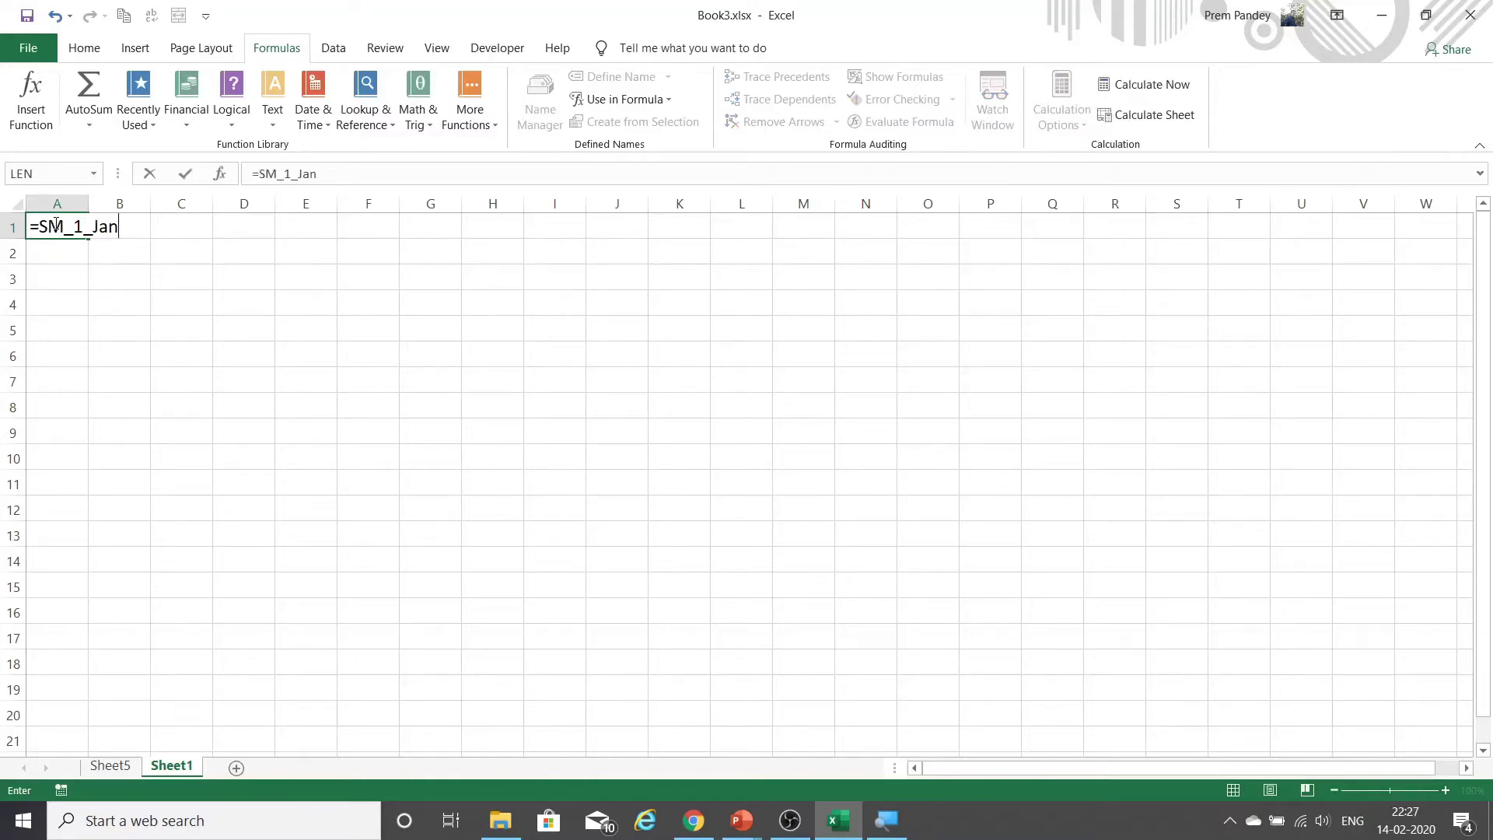
{"action": "key", "text": "Return"}
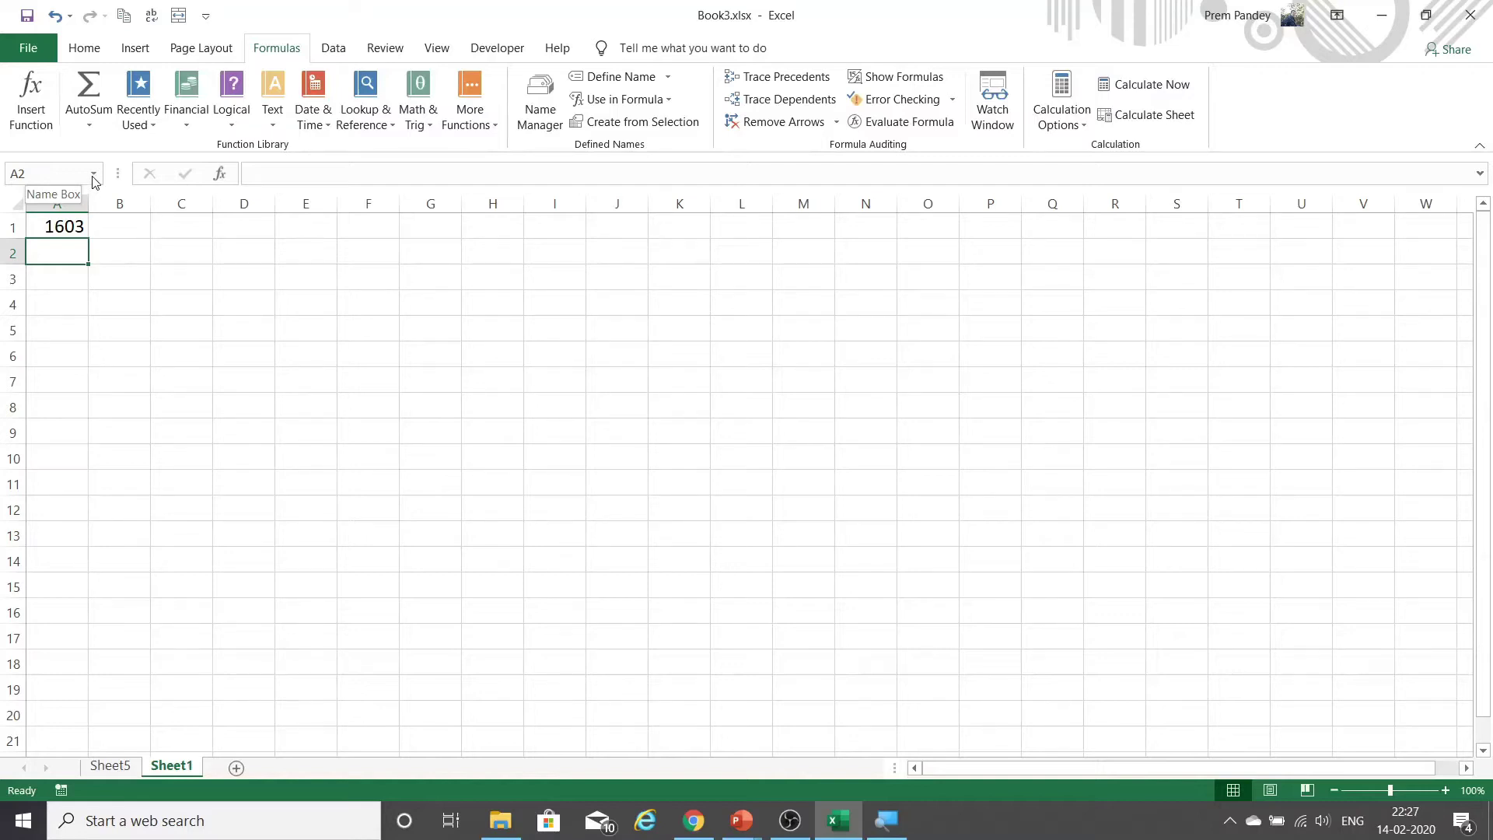
{"action": "left_click", "coordinate": [93, 175]}
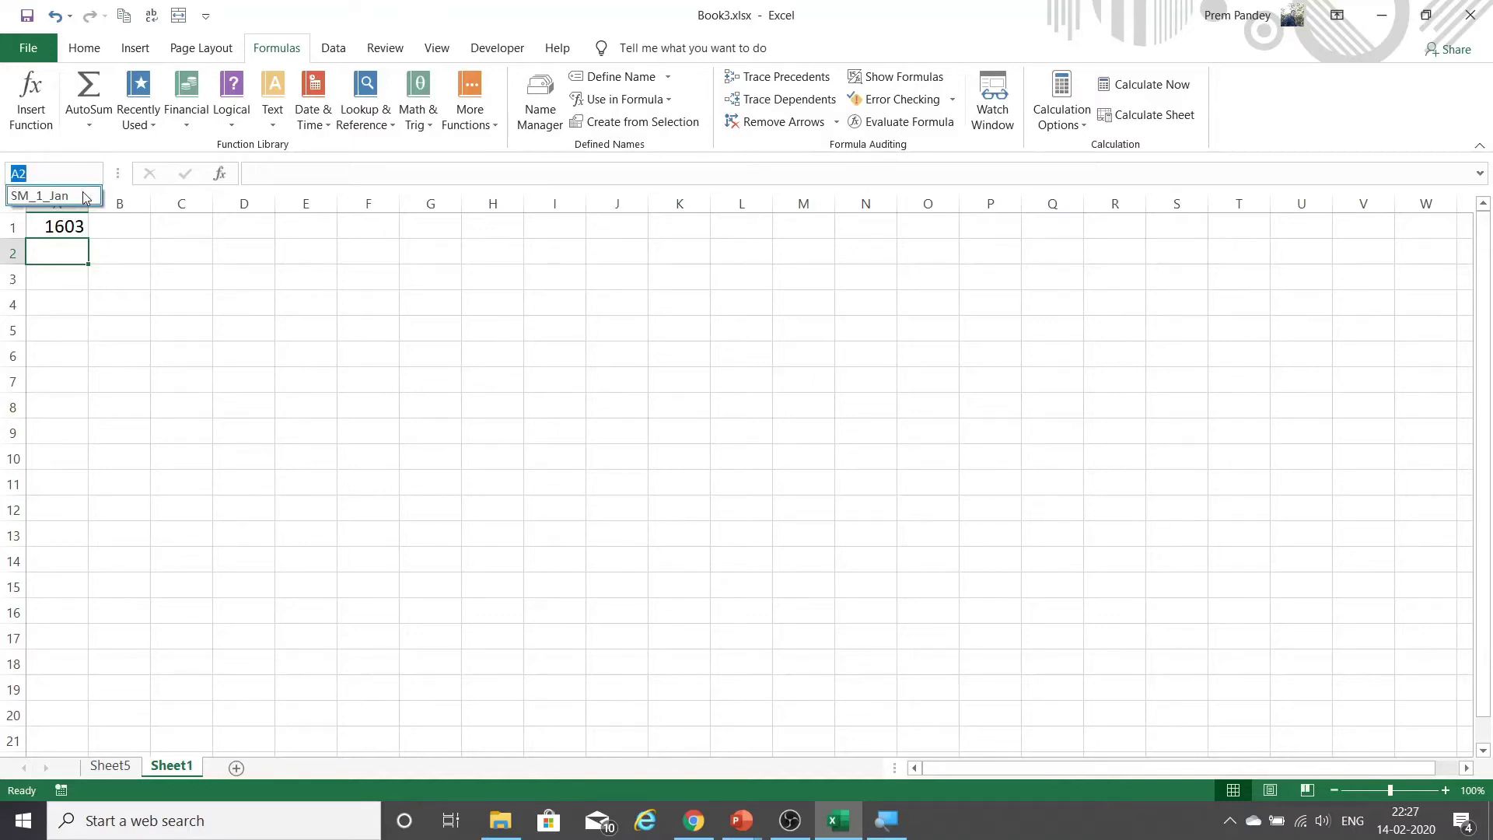
{"action": "left_click", "coordinate": [47, 195]}
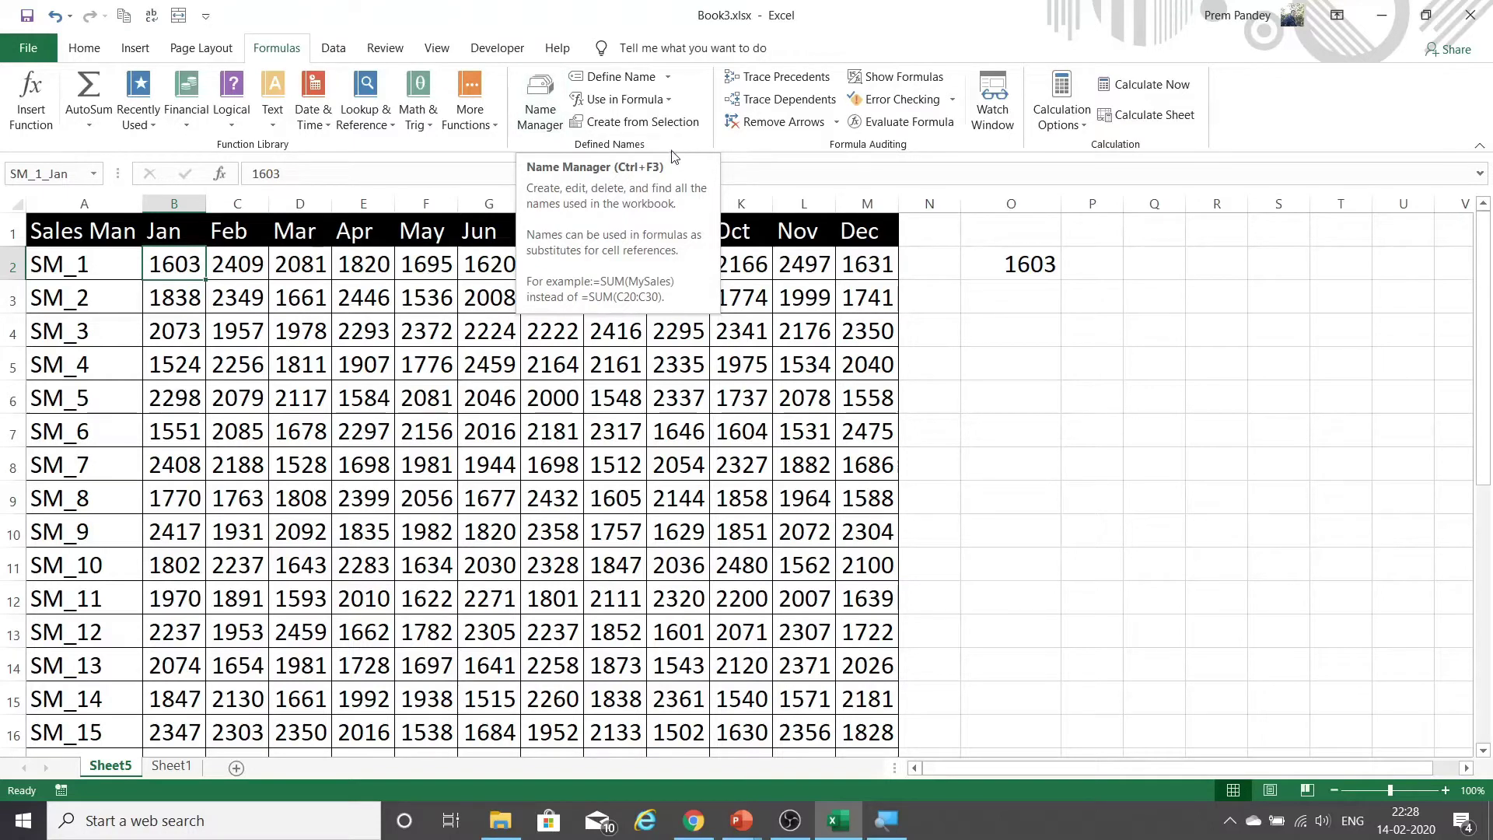
- Start a new name from Name Manager, proposed to refer to =Sheet5!$B$2
{"action": "left_click", "coordinate": [542, 118]}
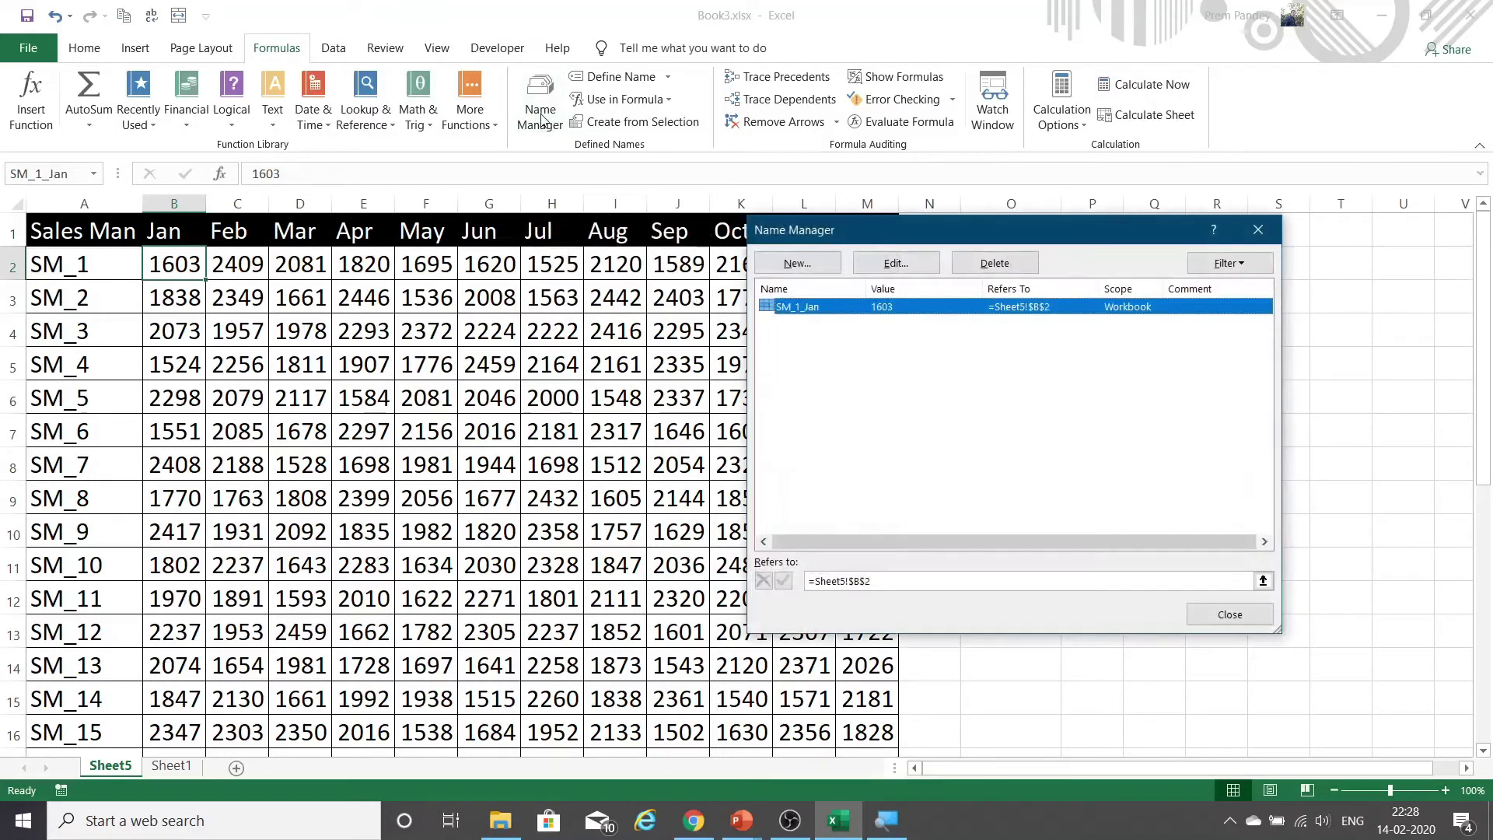
{"action": "left_click_drag", "start_coordinate": [906, 228], "coordinate": [573, 269]}
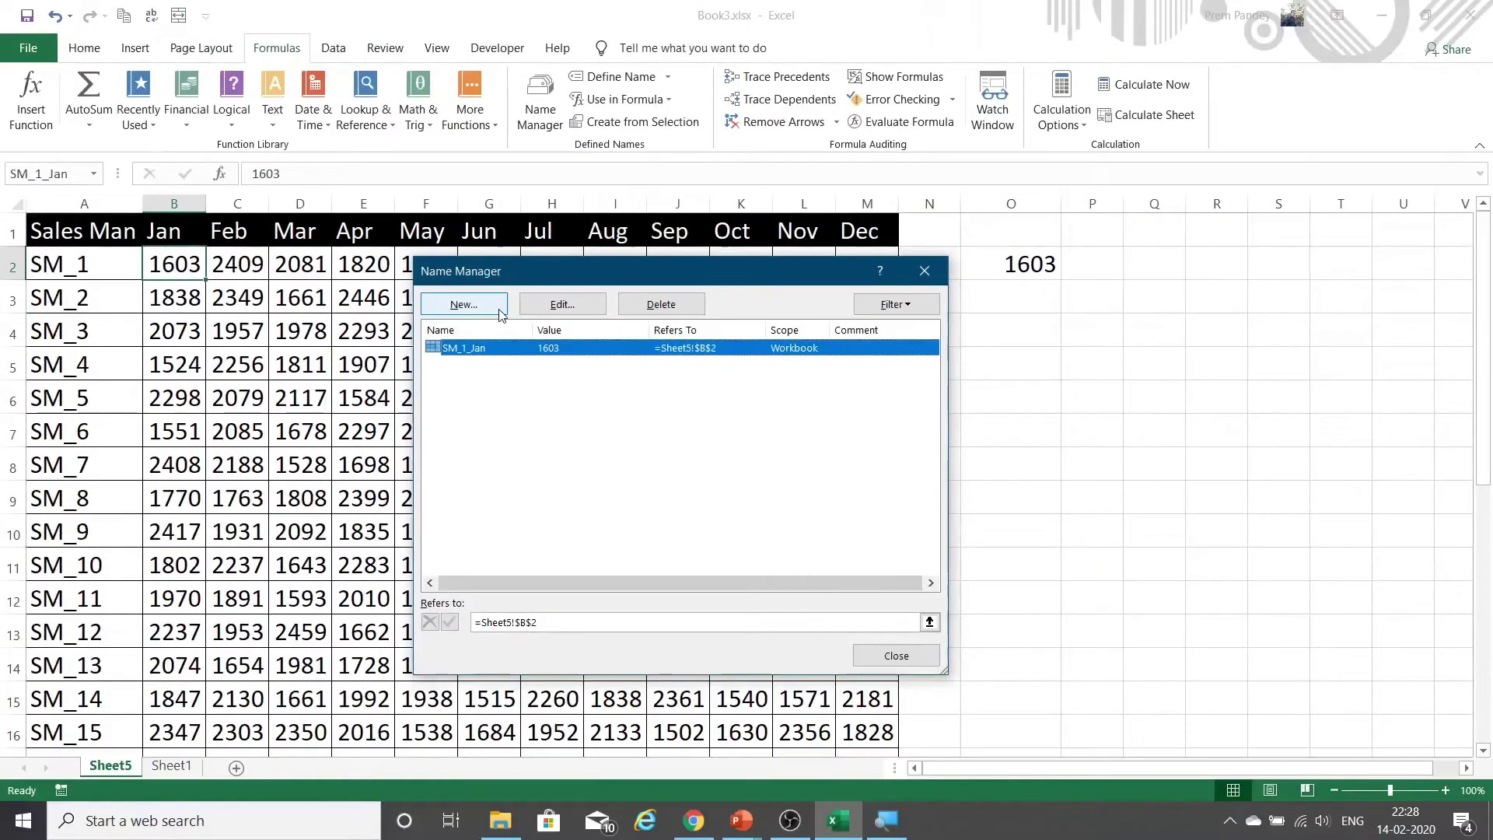
{"action": "left_click", "coordinate": [499, 311]}
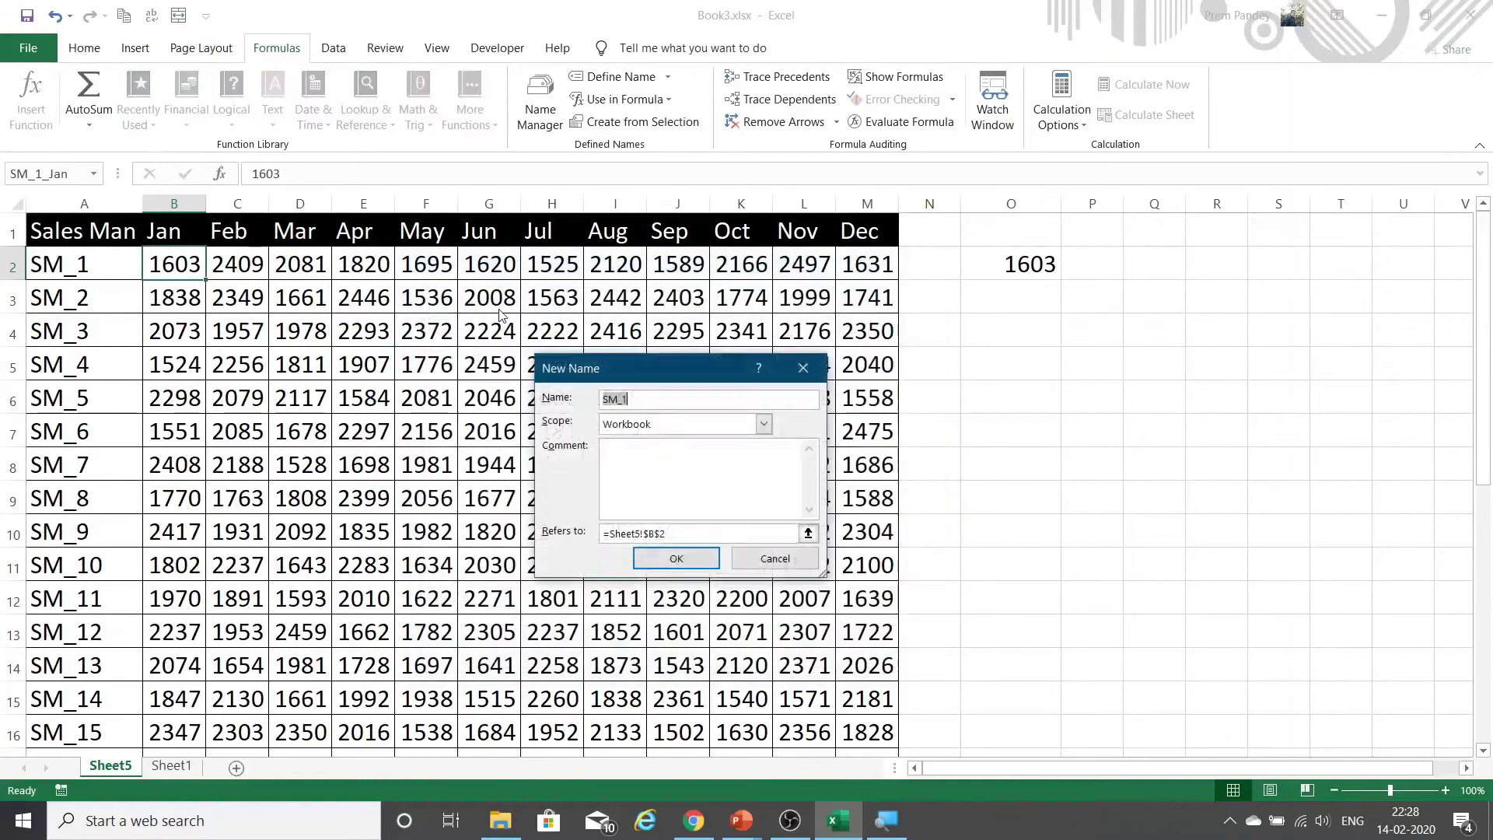
- Name the new entry SM_1, replacing the invalid space with an underscore, with Workbook scope
{"action": "left_click_drag", "start_coordinate": [625, 370], "coordinate": [587, 339]}
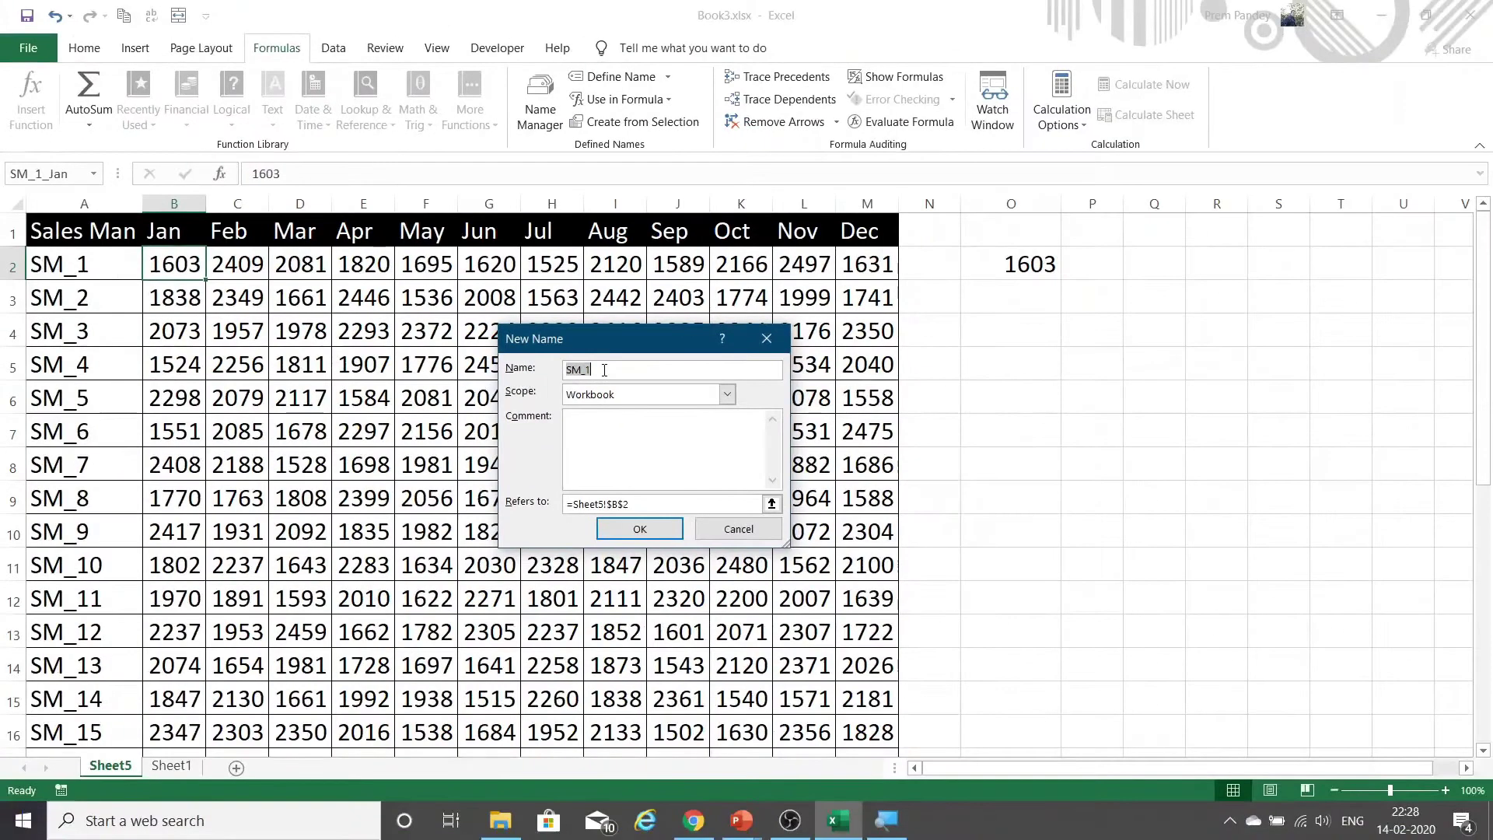
{"action": "left_click", "coordinate": [604, 370]}
{"action": "left_click_drag", "start_coordinate": [604, 370], "coordinate": [565, 369]}
{"action": "type", "text": "SM_1"}
{"action": "key", "text": "Left"}
{"action": "left_click", "coordinate": [640, 529]}
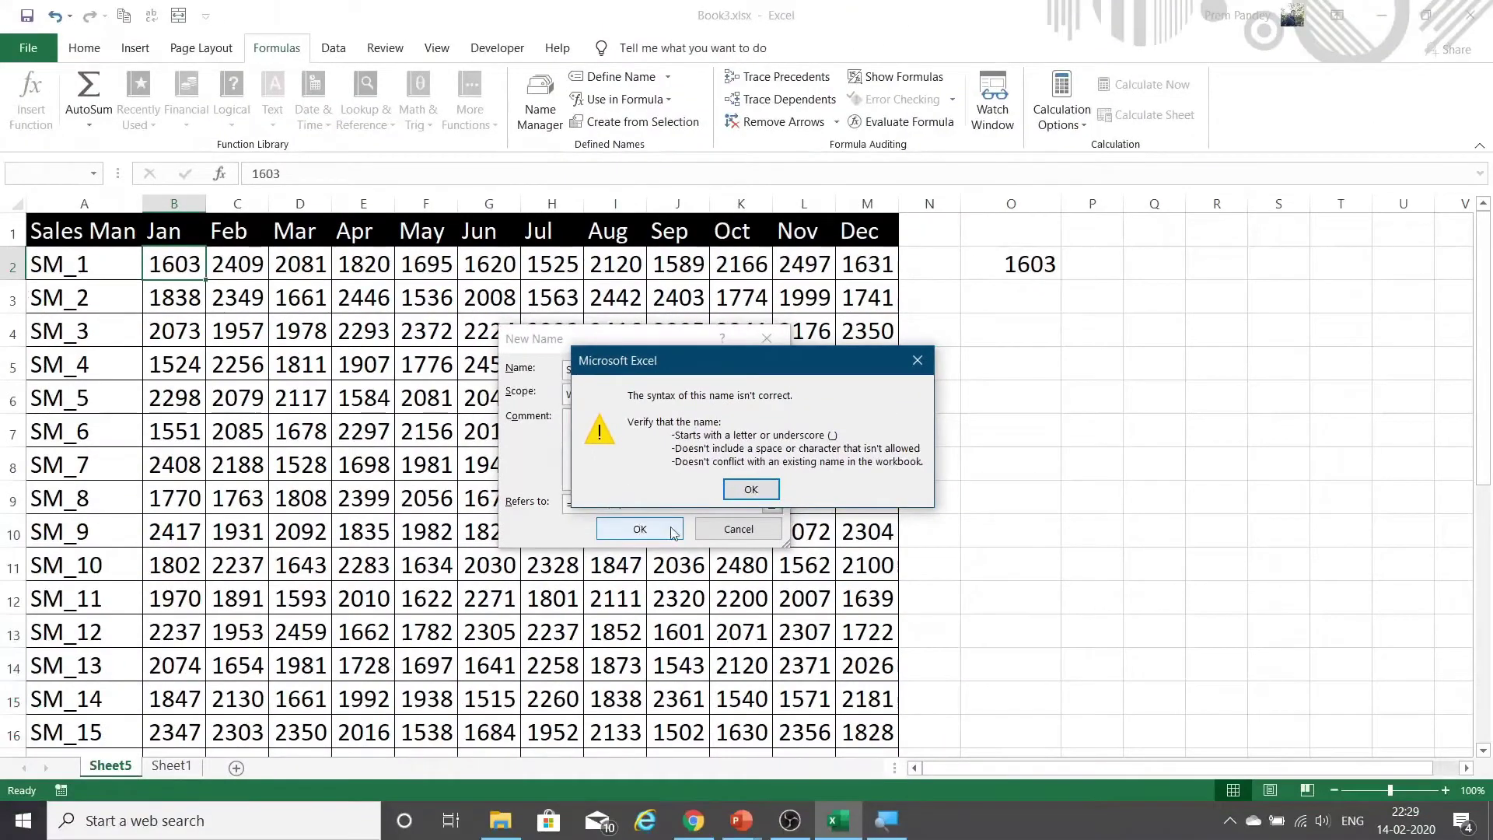
{"action": "left_click", "coordinate": [739, 494]}
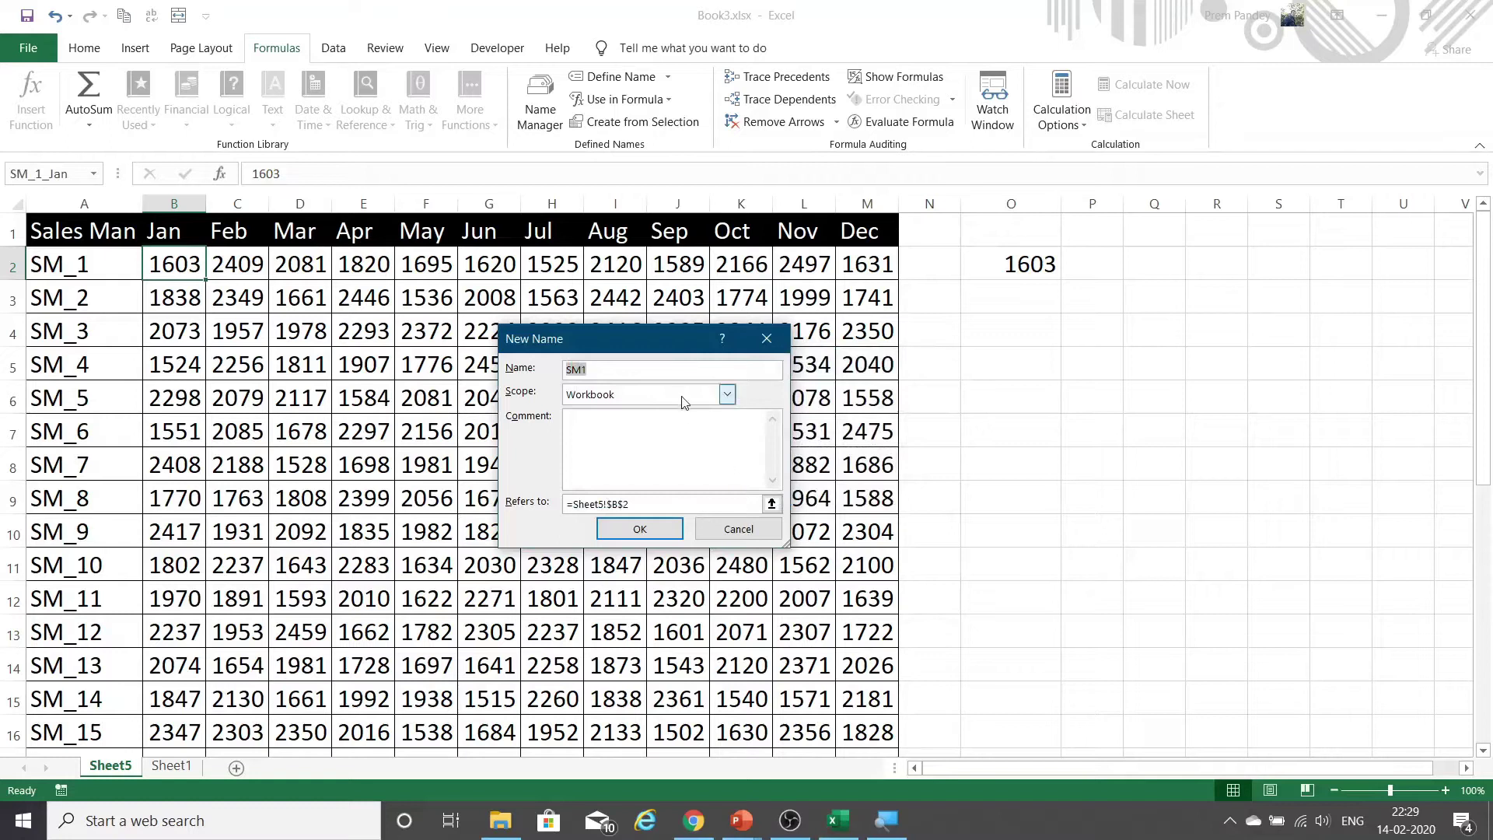
{"action": "left_click", "coordinate": [590, 371]}
{"action": "key", "text": "BackSpace"}
{"action": "type", "text": "_"}
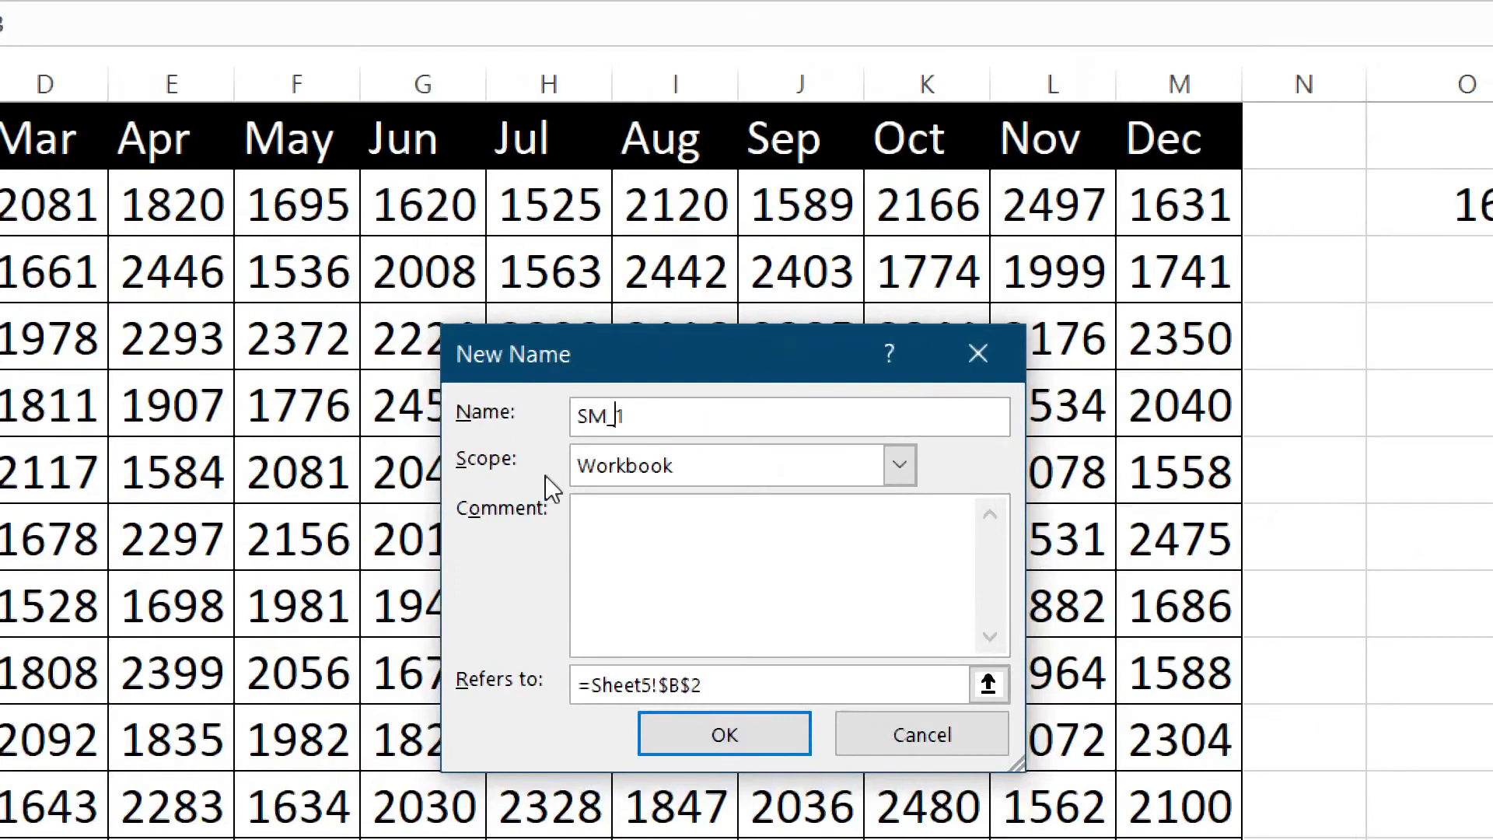
{"action": "left_click", "coordinate": [902, 470]}
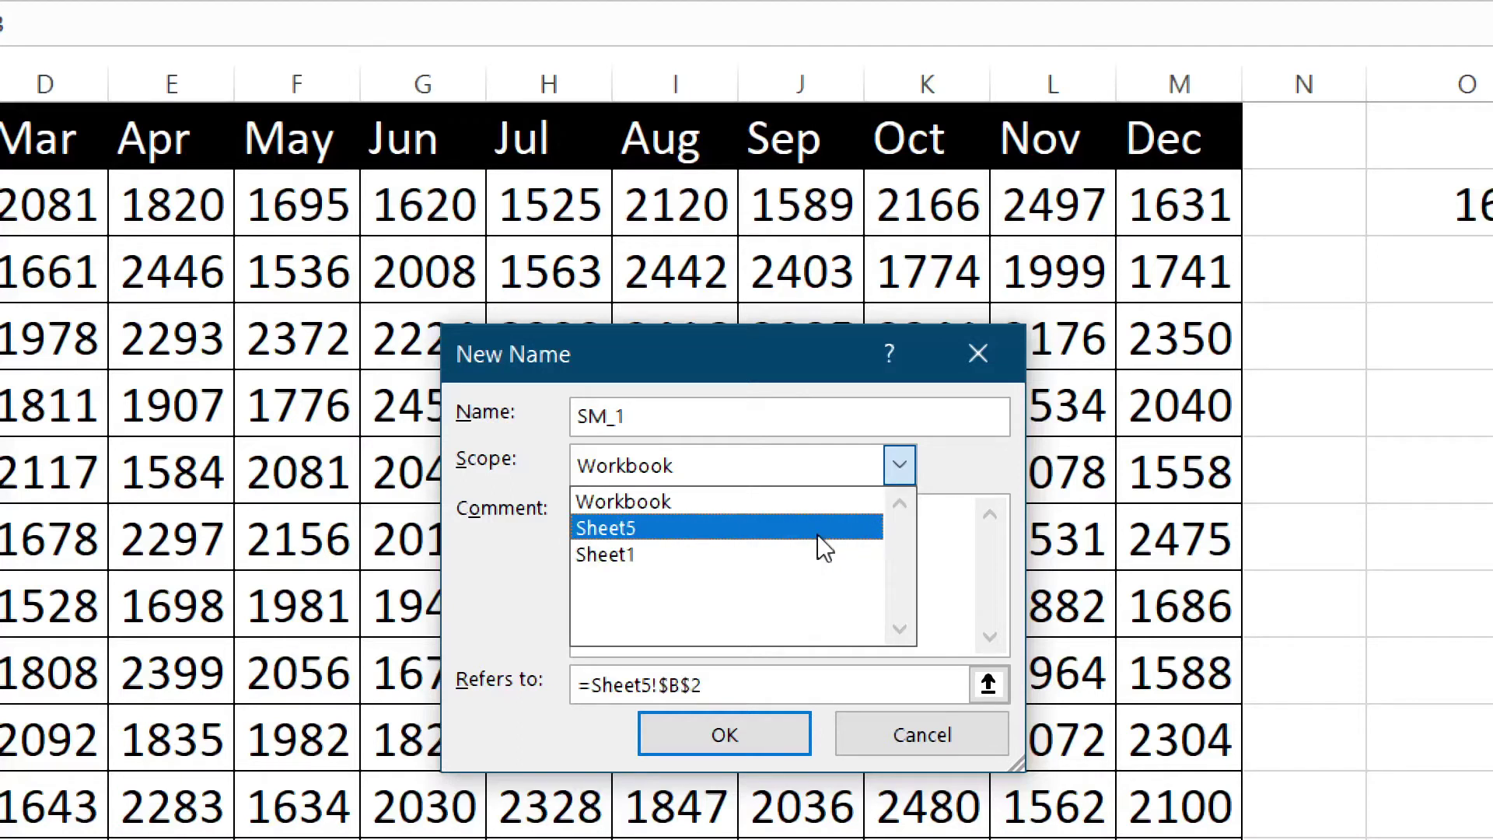
{"action": "left_click", "coordinate": [738, 501]}
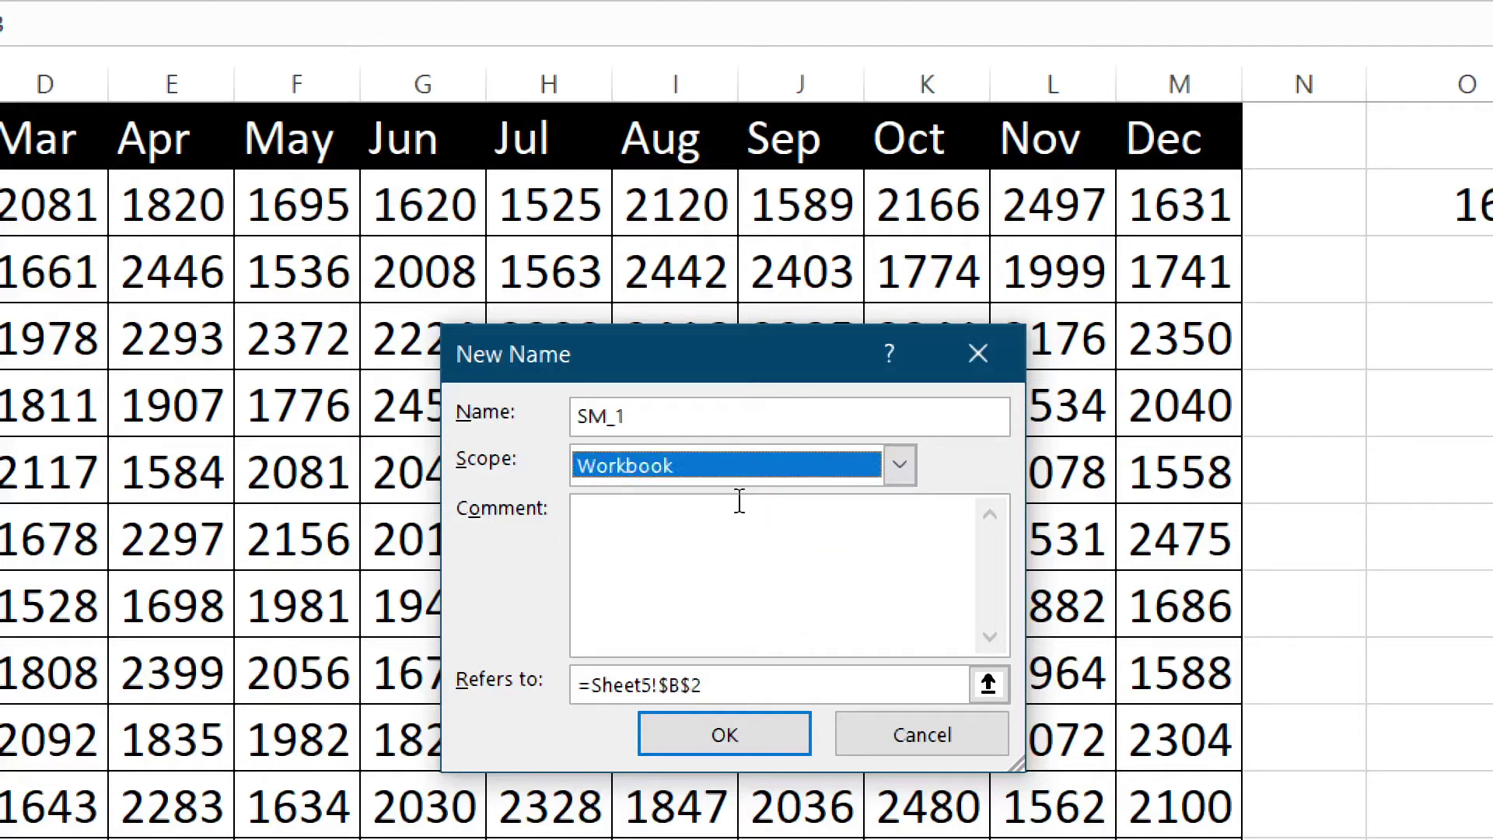
- Point SM_1 at =Sheet5!$B$2:$M$2, save it, and close Name Manager
{"action": "left_click", "coordinate": [638, 529]}
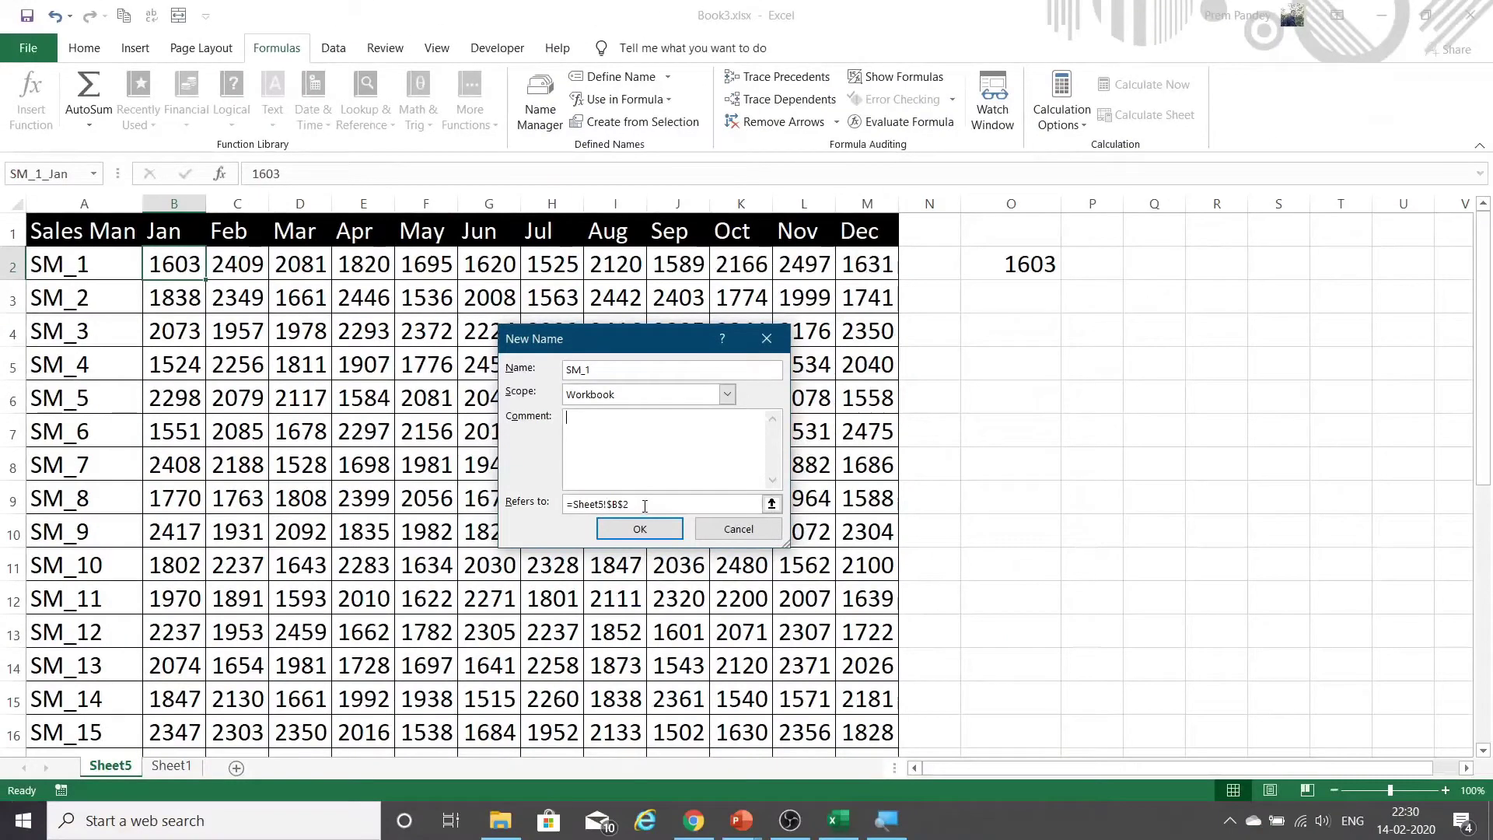
{"action": "key", "text": "Tab"}
{"action": "key", "text": "BackSpace"}
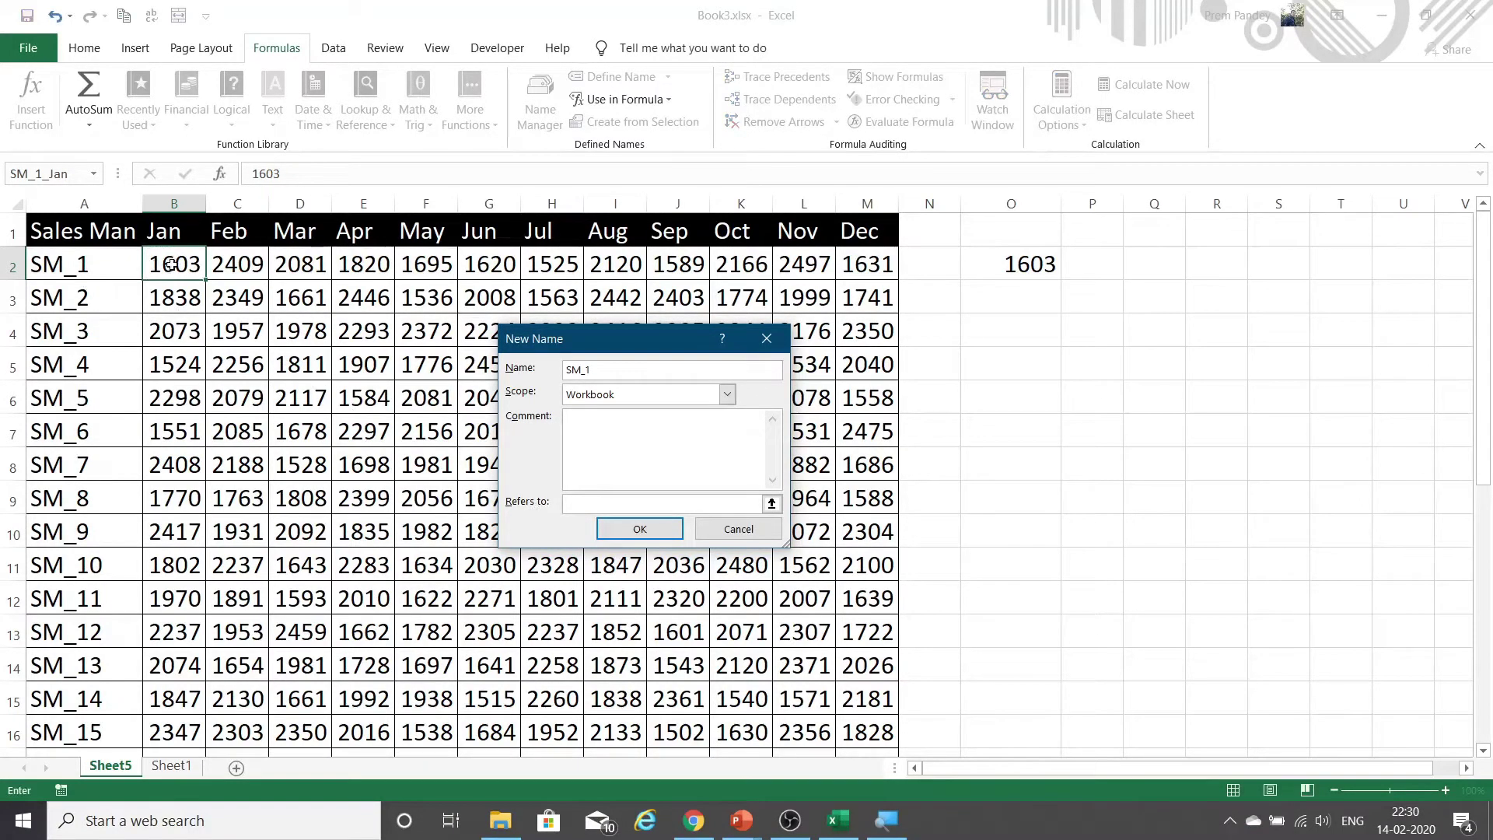
{"action": "left_click_drag", "start_coordinate": [171, 264], "coordinate": [852, 262]}
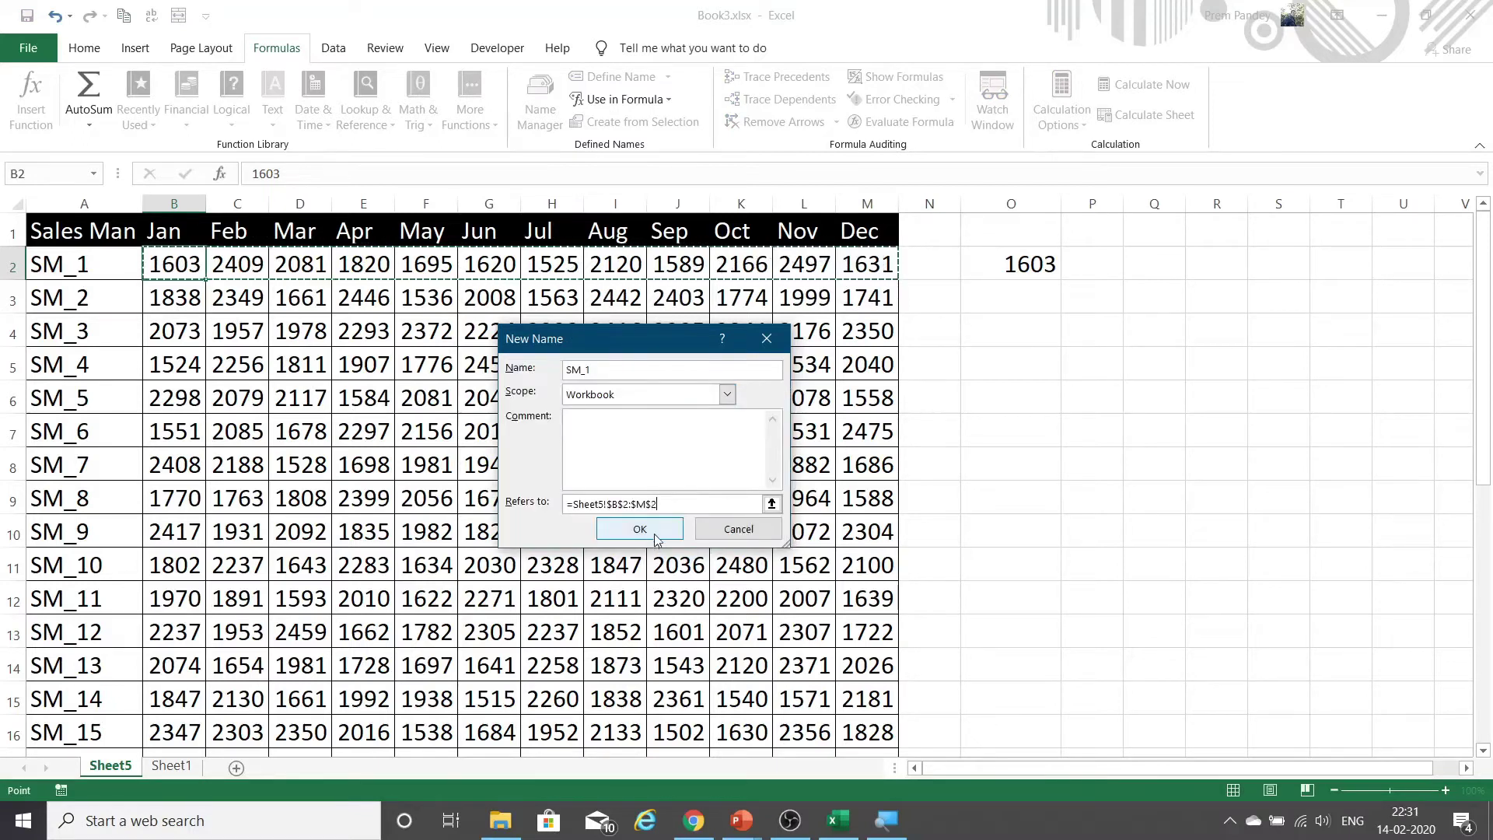
{"action": "left_click", "coordinate": [639, 529]}
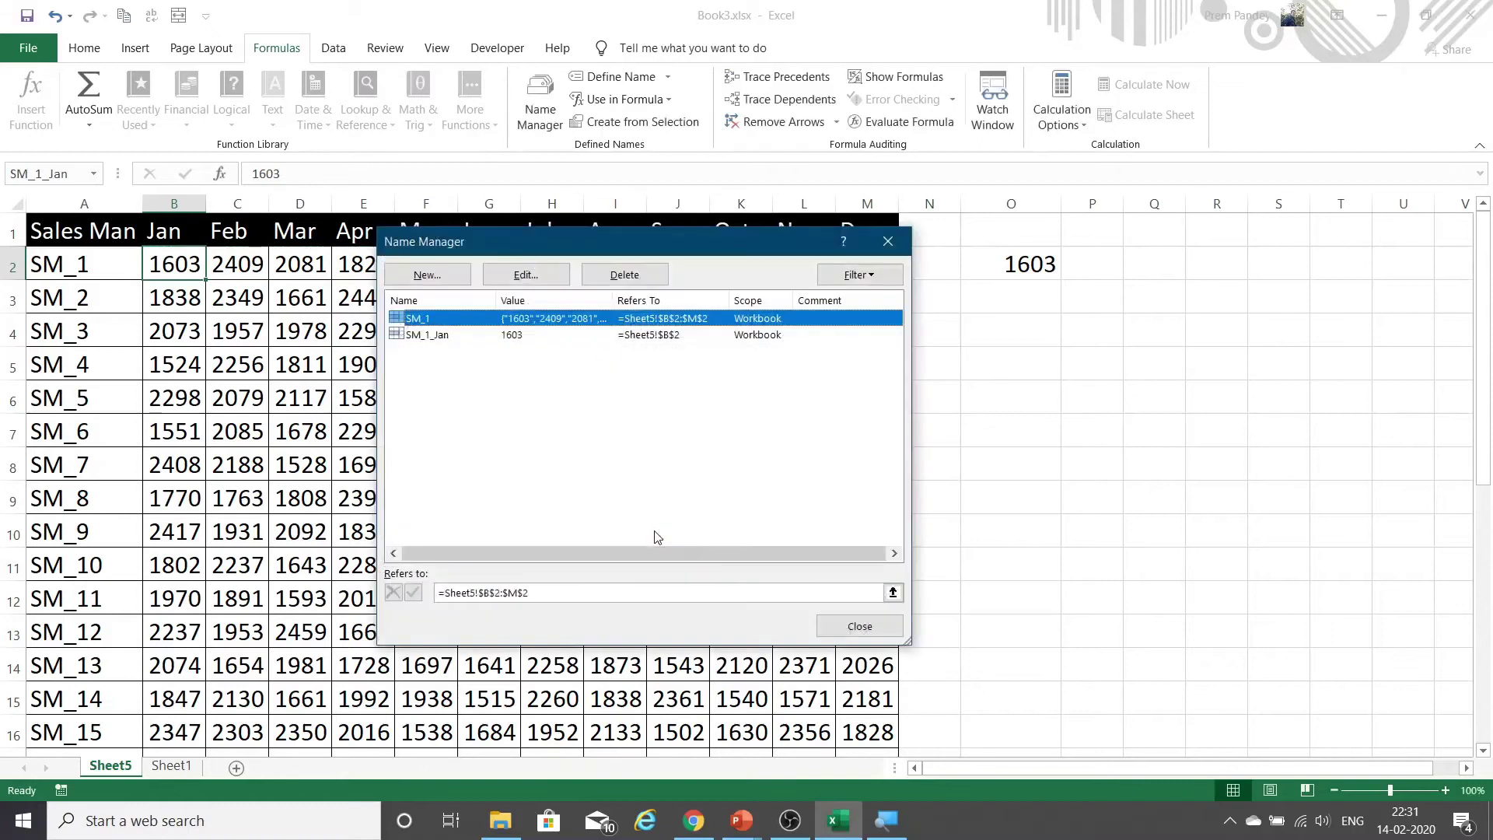
{"action": "left_click", "coordinate": [871, 631]}
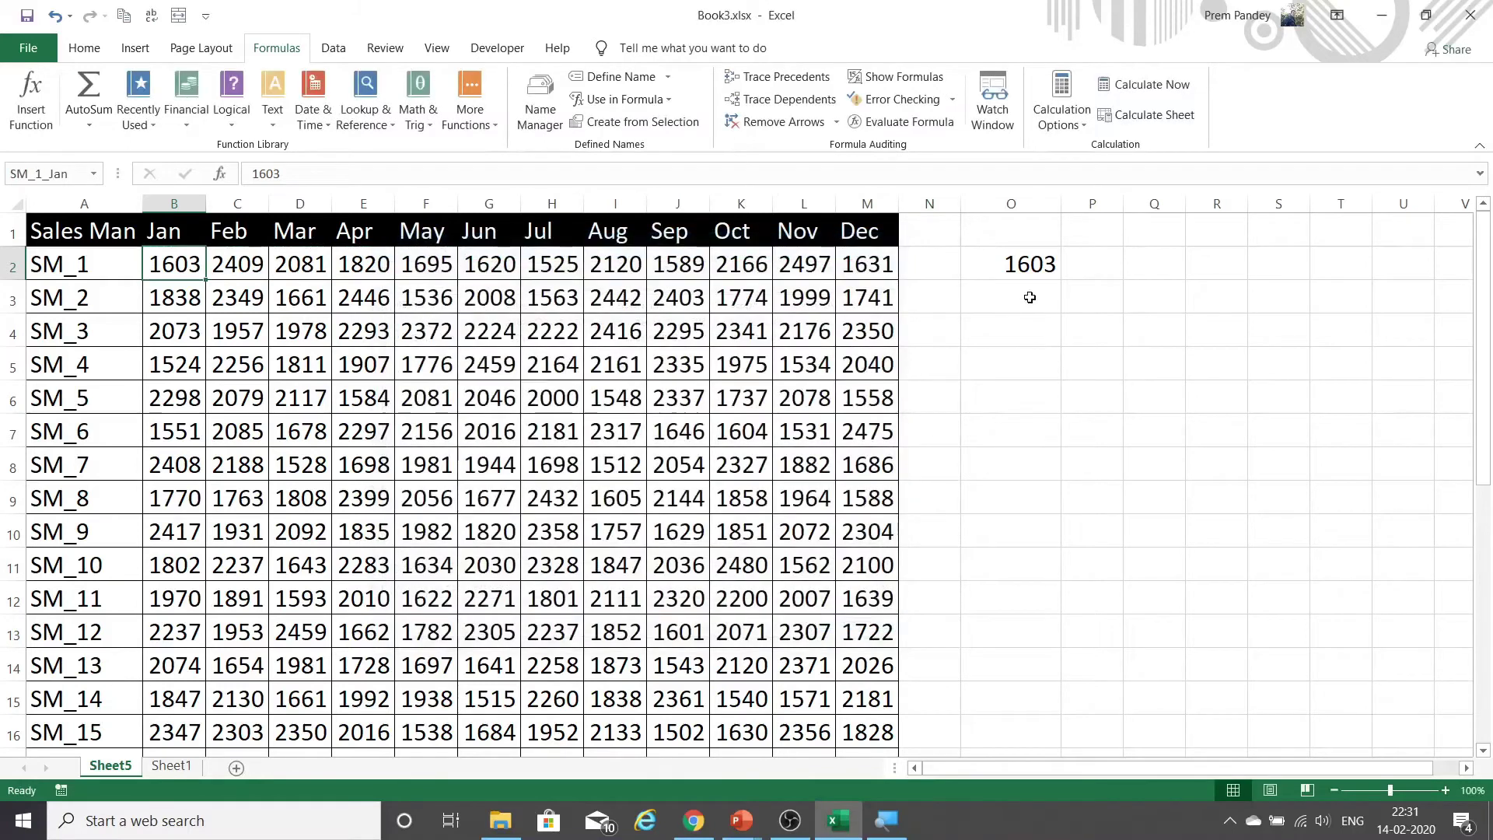
- Replace O2's formula with =SUM(SM_1), giving 22756
{"action": "left_click", "coordinate": [1023, 273]}
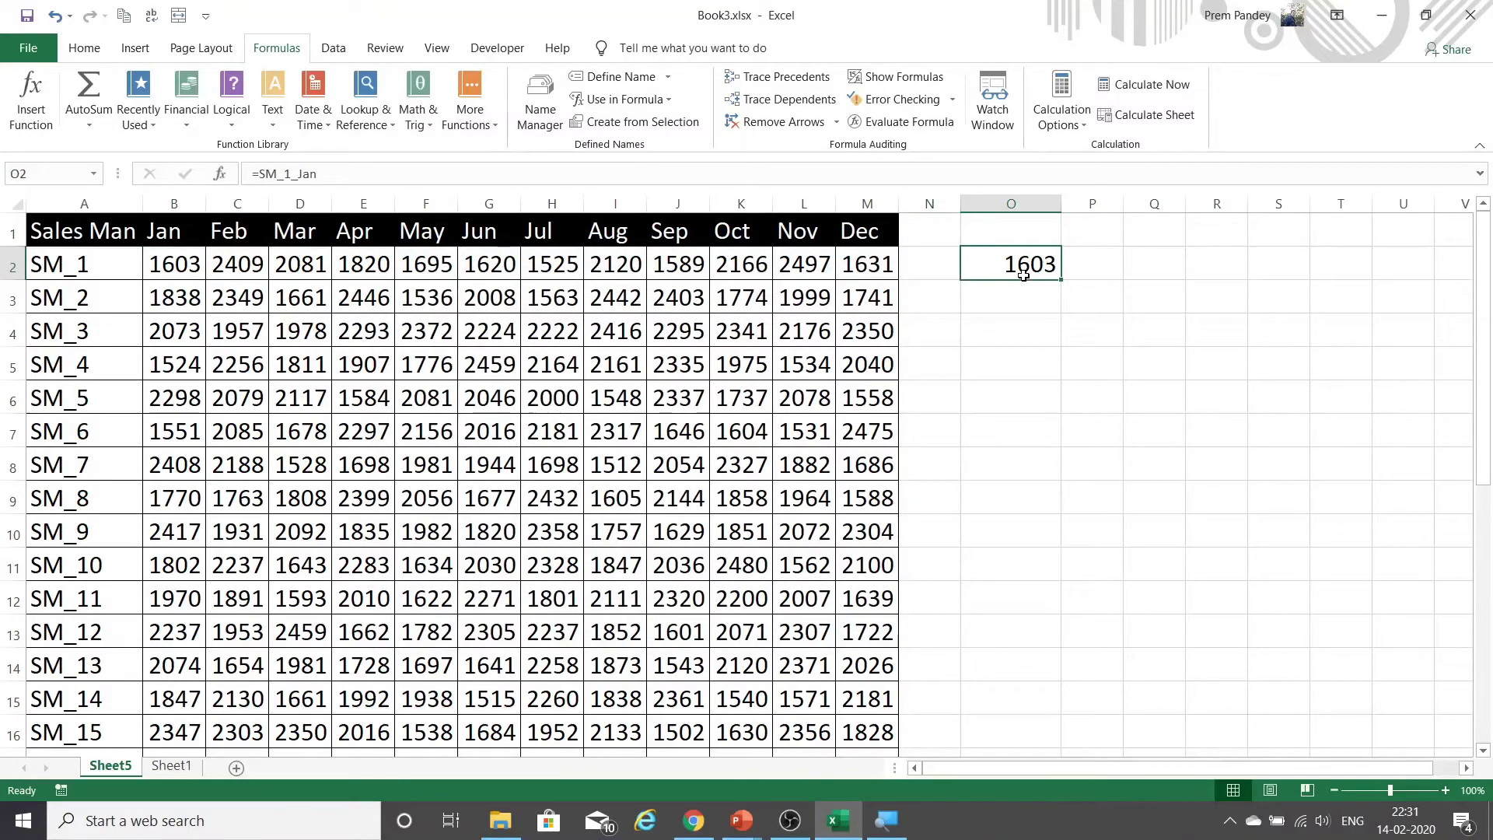
{"action": "type", "text": "=sum"}
{"action": "key", "text": "Tab"}
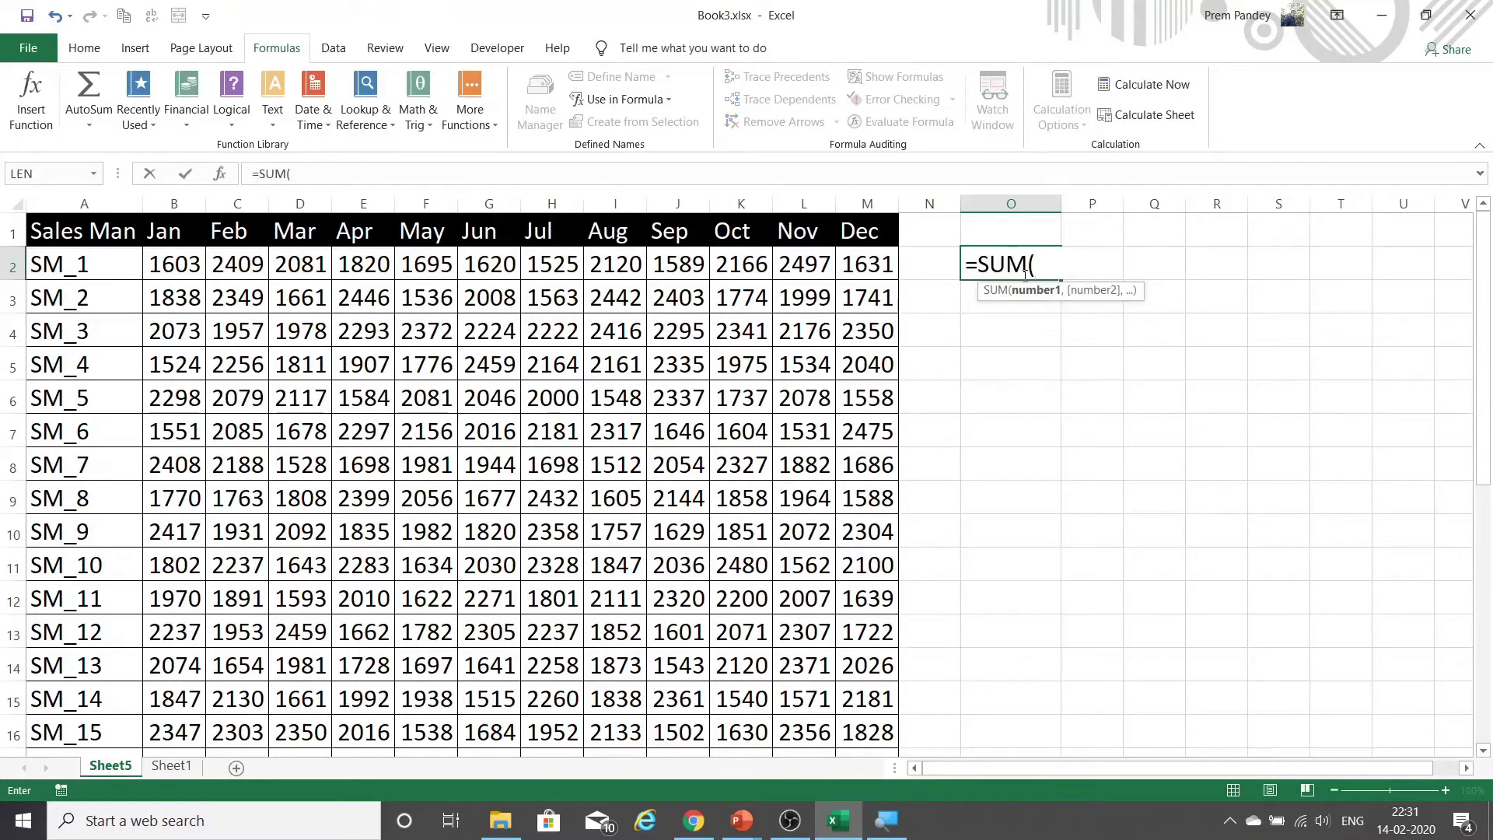
{"action": "left_click_drag", "start_coordinate": [191, 263], "coordinate": [862, 248]}
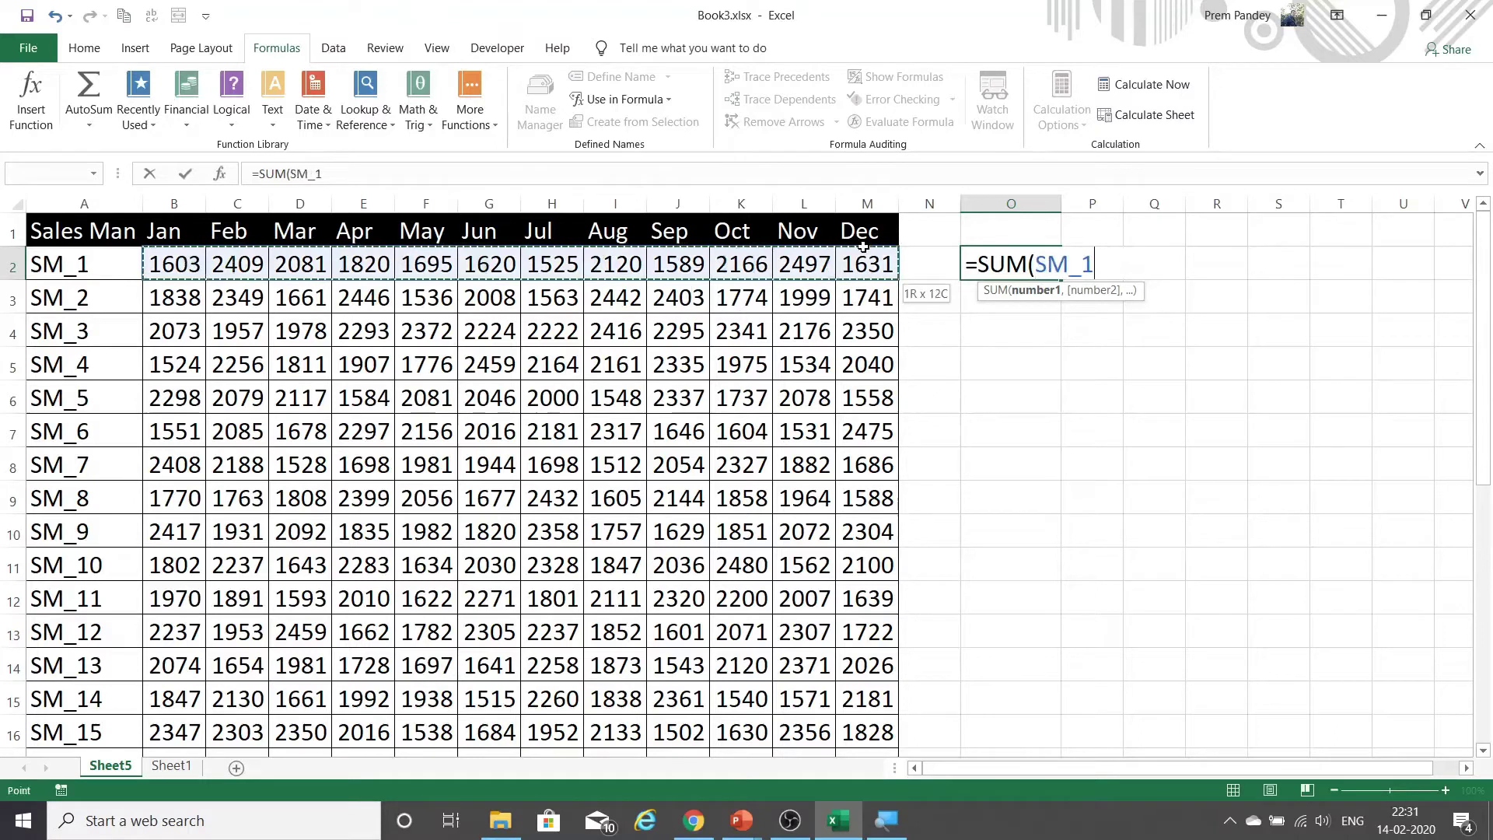
{"action": "key", "text": "BackSpace"}
{"action": "key", "text": "BackSpace"}
{"action": "key", "text": "BackSpace"}
{"action": "key", "text": "BackSpace"}
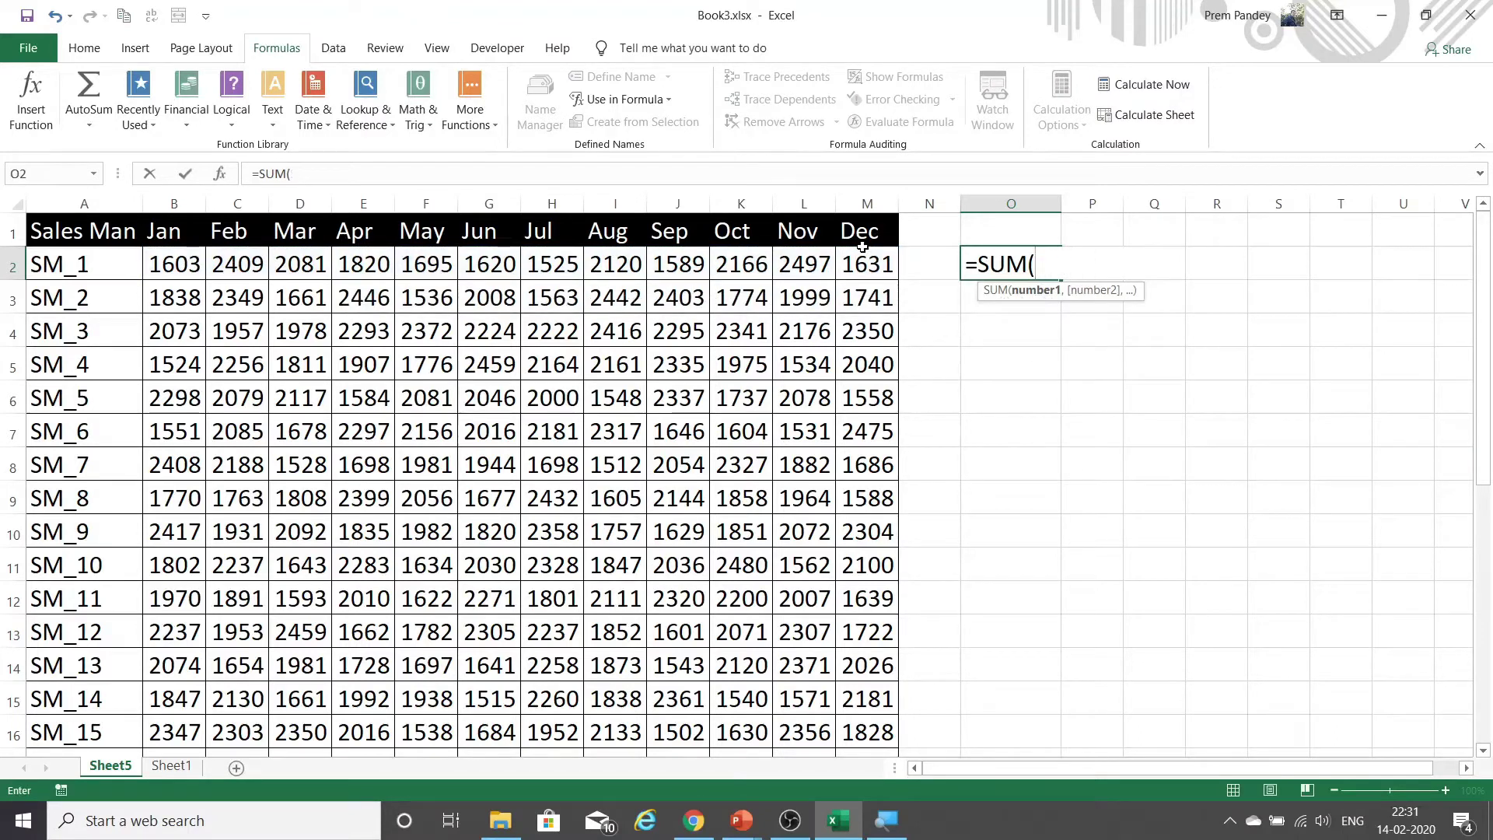
{"action": "type", "text": "sm_1"}
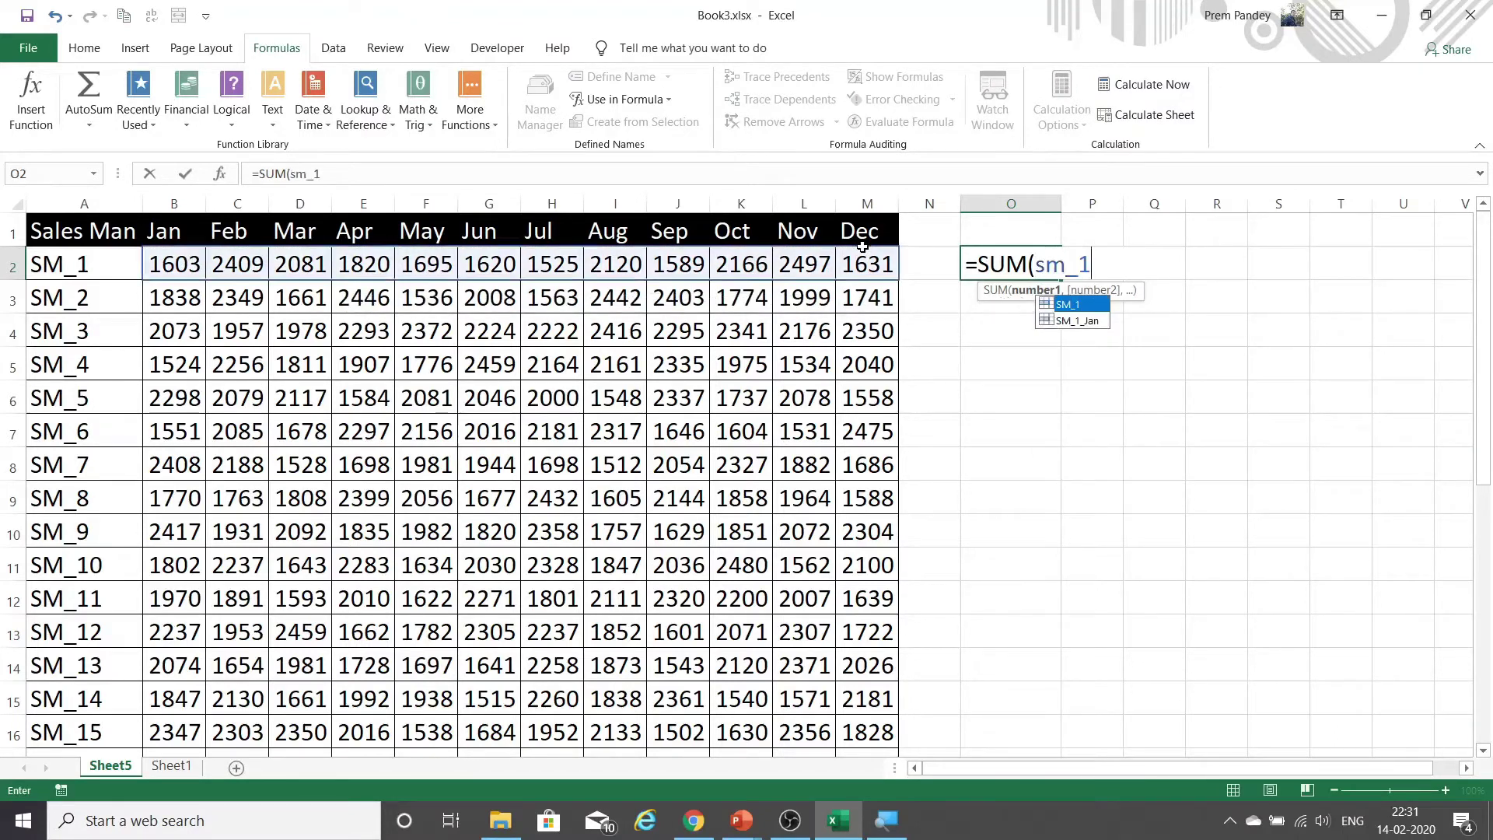
{"action": "type", "text": ")"}
{"action": "key", "text": "Return"}
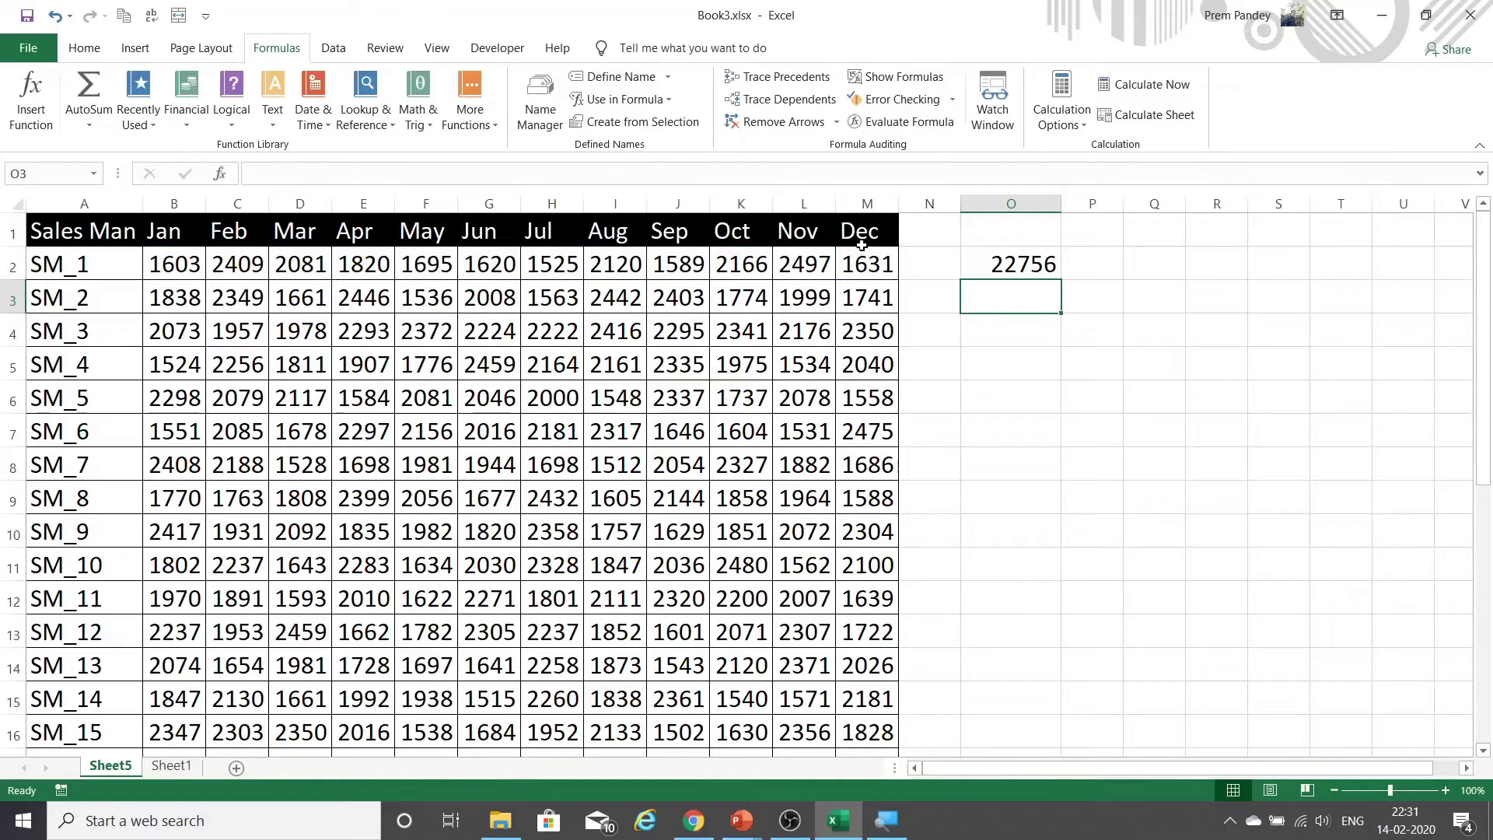
- Select the SM_1 row to confirm its status-bar sum matches O2's 22756
{"action": "left_click", "coordinate": [917, 257]}
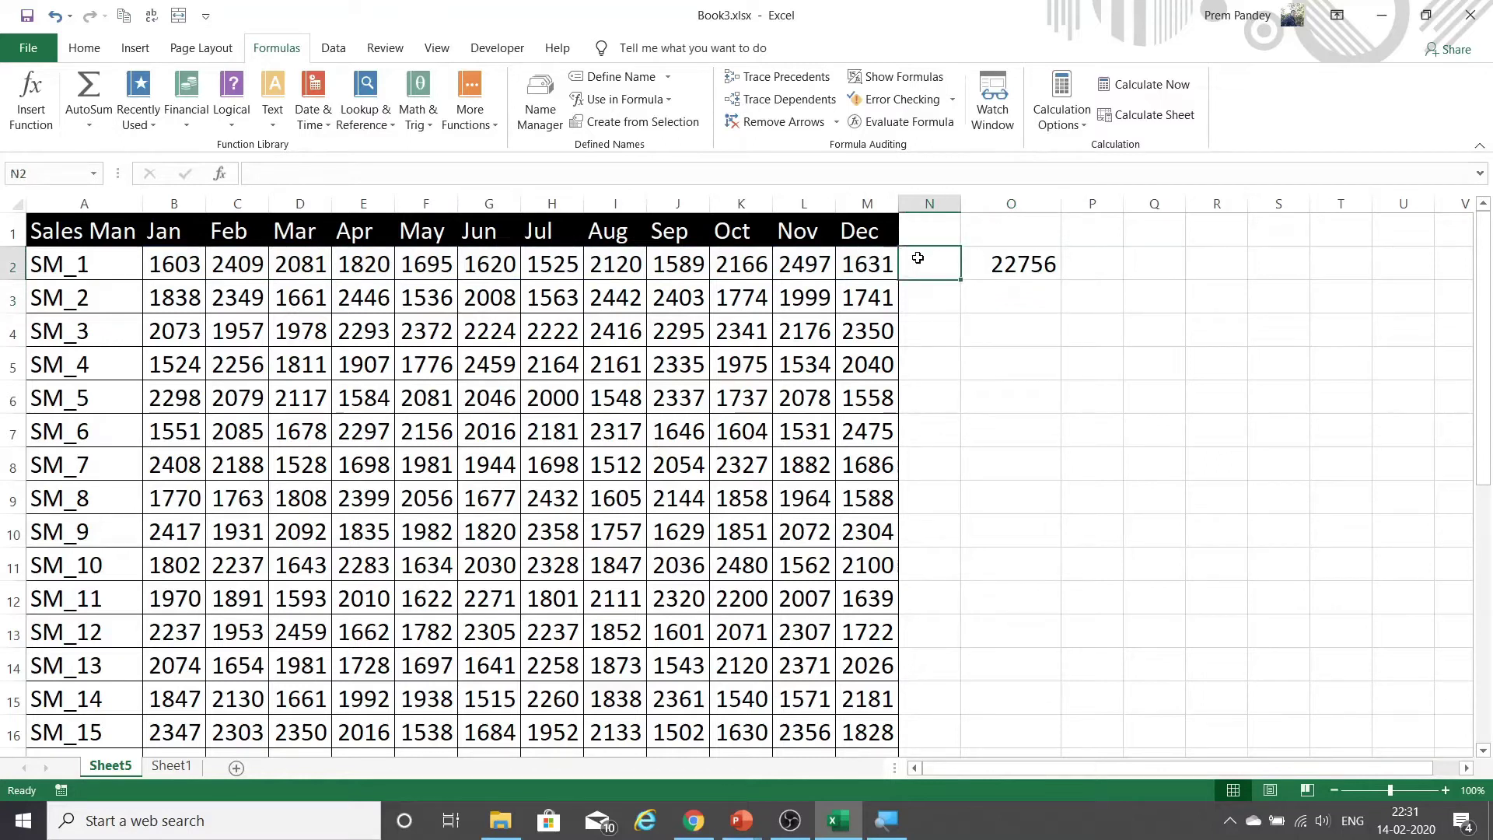
{"action": "left_click_drag", "start_coordinate": [179, 258], "coordinate": [867, 260]}
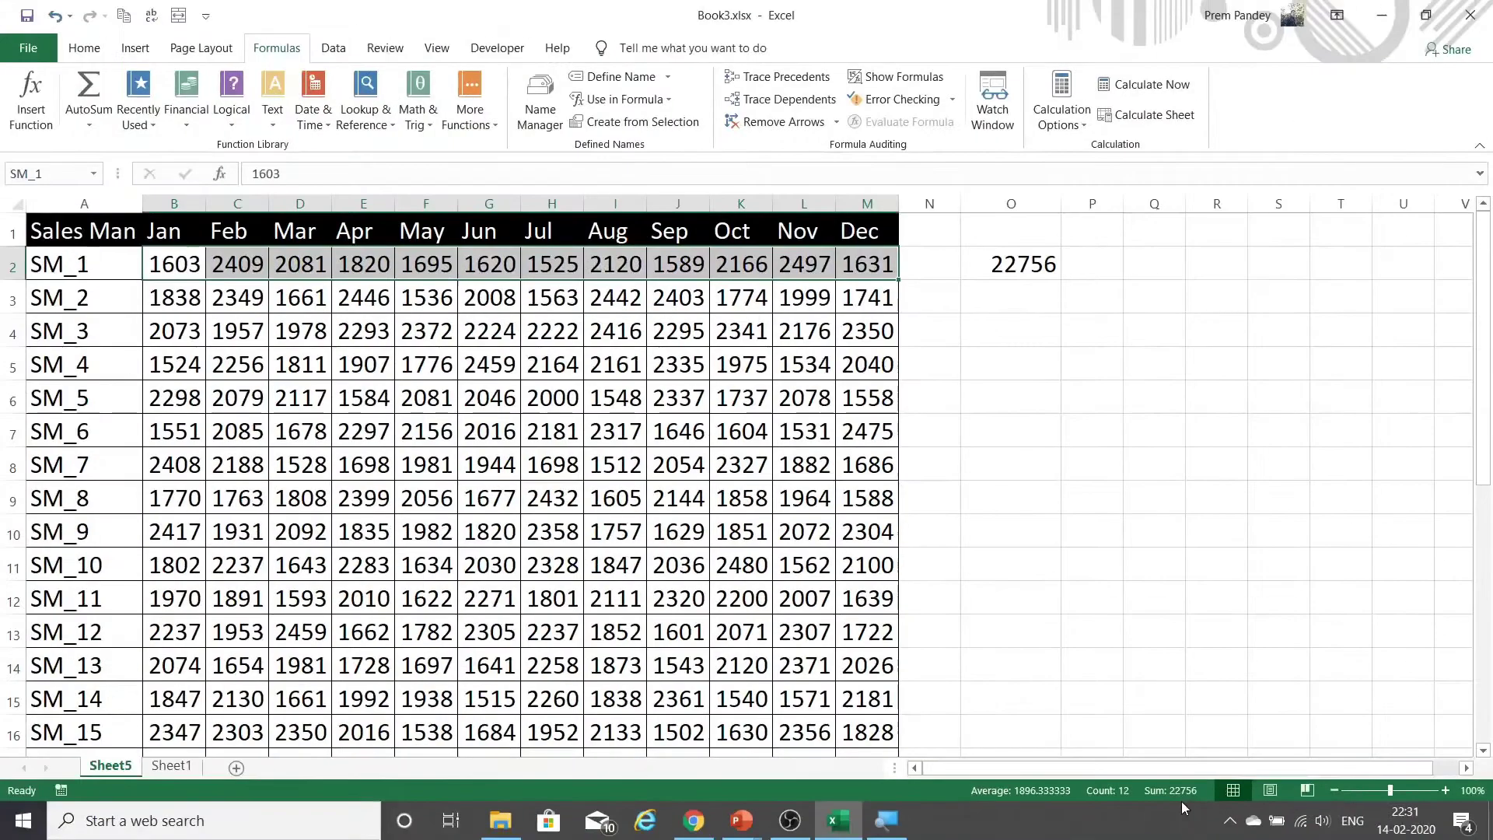
{"action": "left_click", "coordinate": [1010, 265]}
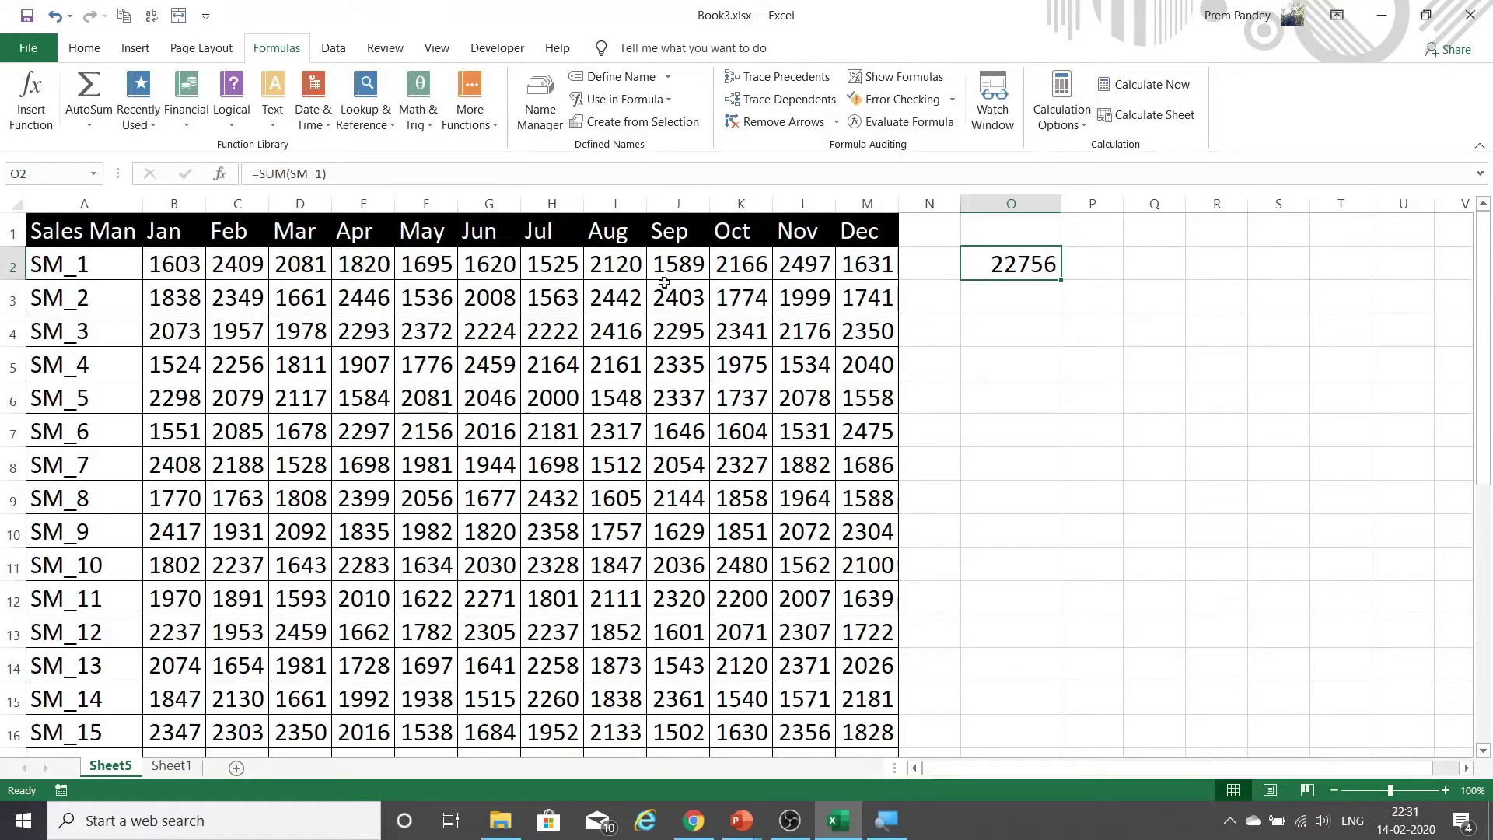
{"action": "left_click", "coordinate": [170, 265]}
{"action": "key", "text": "ctrl+shift+Right"}
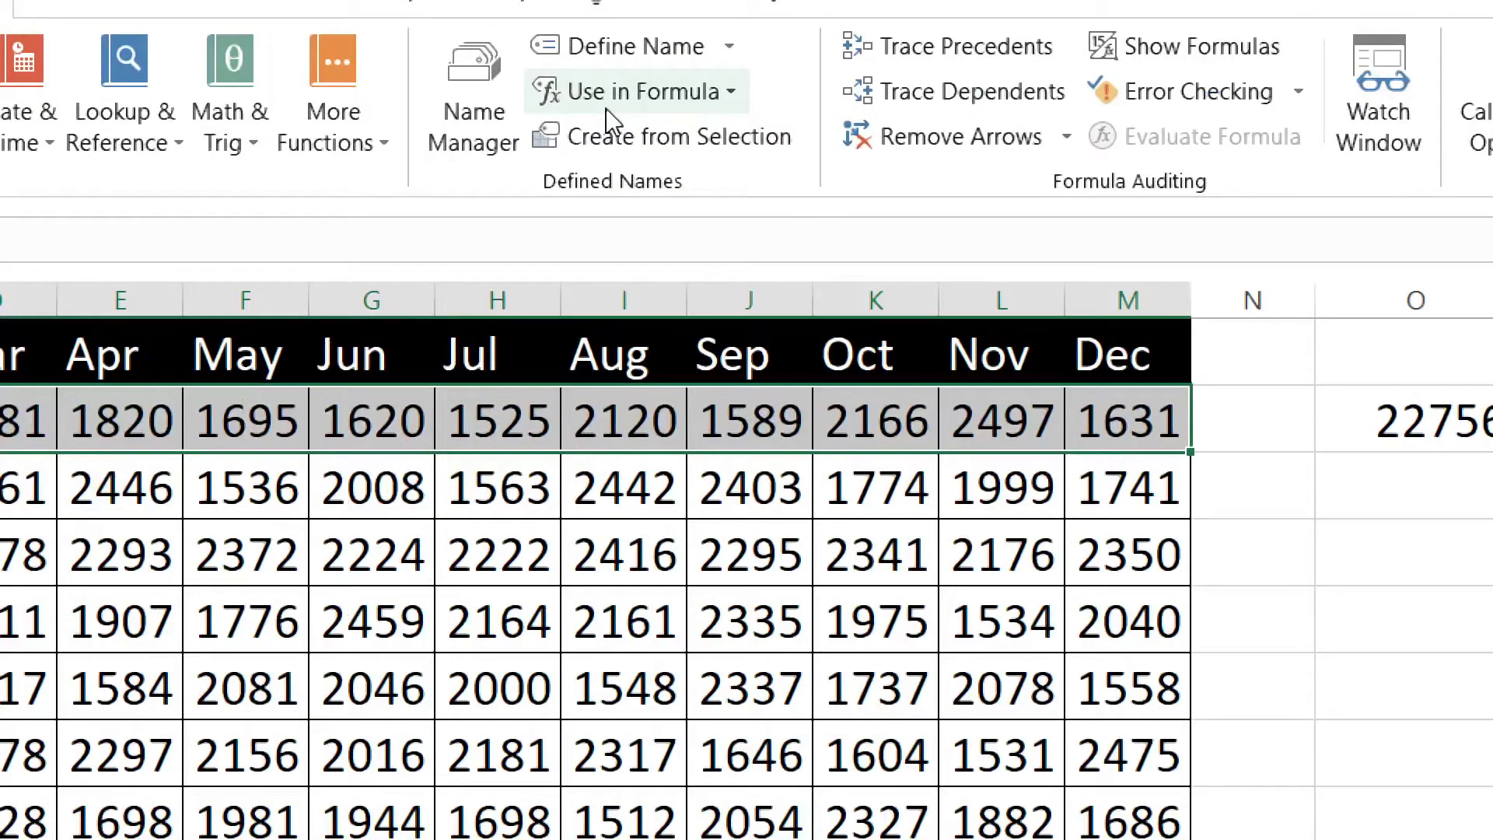
- Define the name SM_2 referring to =Sheet5!$B$3:$M$3 via Define Name
{"action": "left_click", "coordinate": [586, 59]}
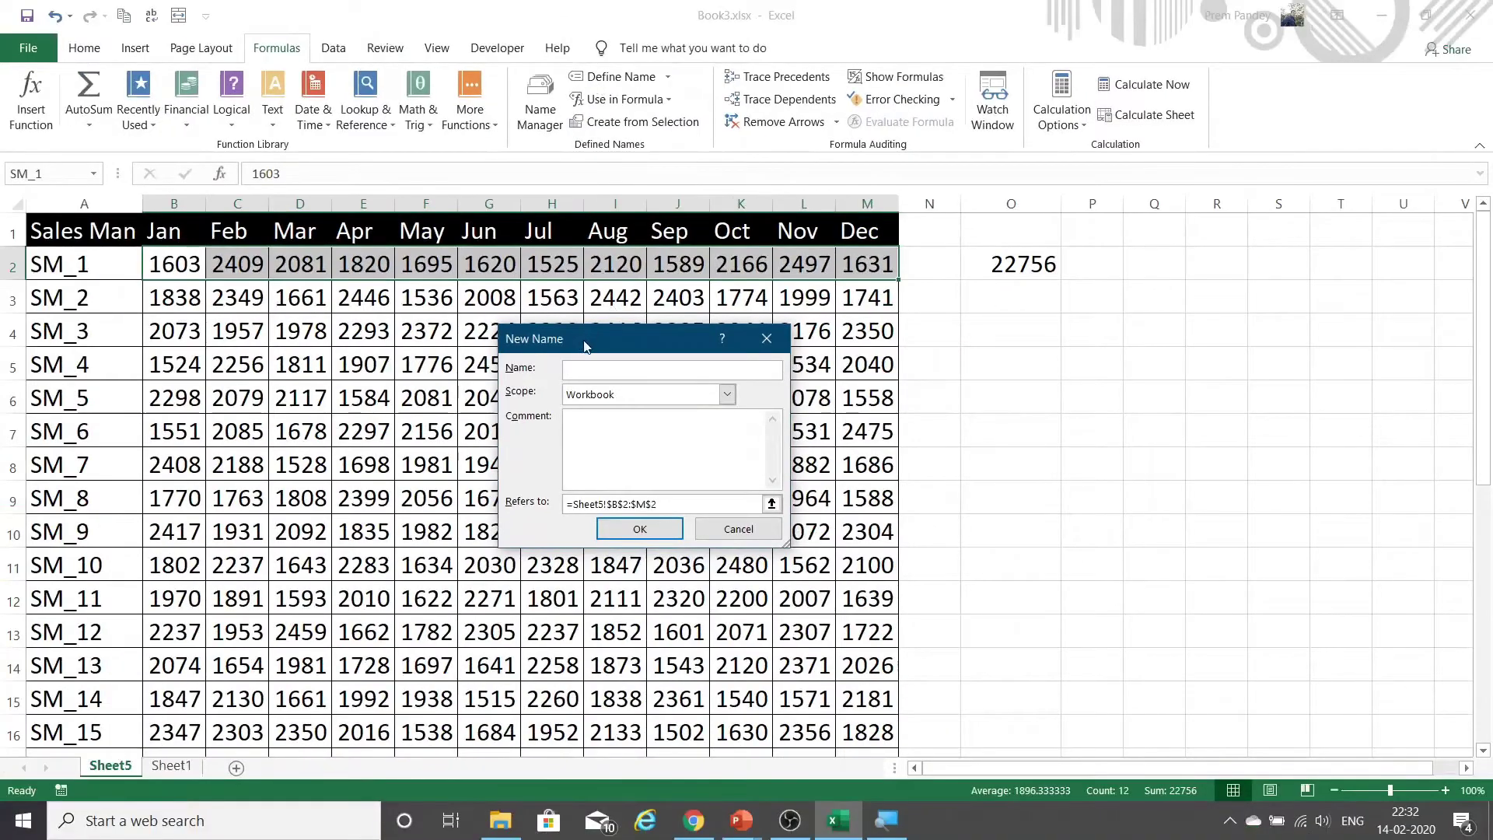
{"action": "left_click_drag", "start_coordinate": [584, 345], "coordinate": [776, 309]}
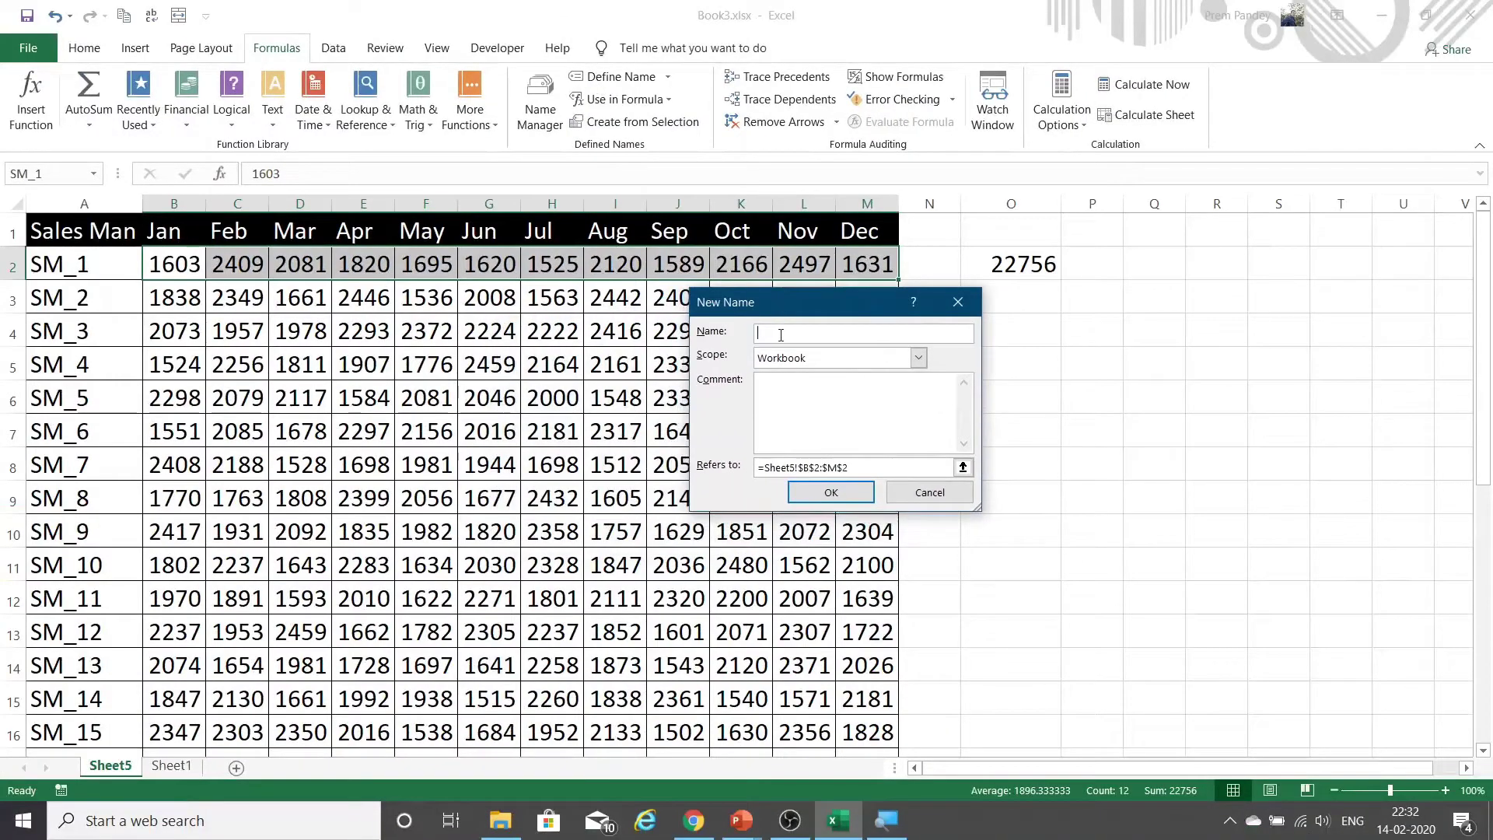
{"action": "type", "text": "S"}
{"action": "left_click_drag", "start_coordinate": [950, 467], "coordinate": [713, 472]}
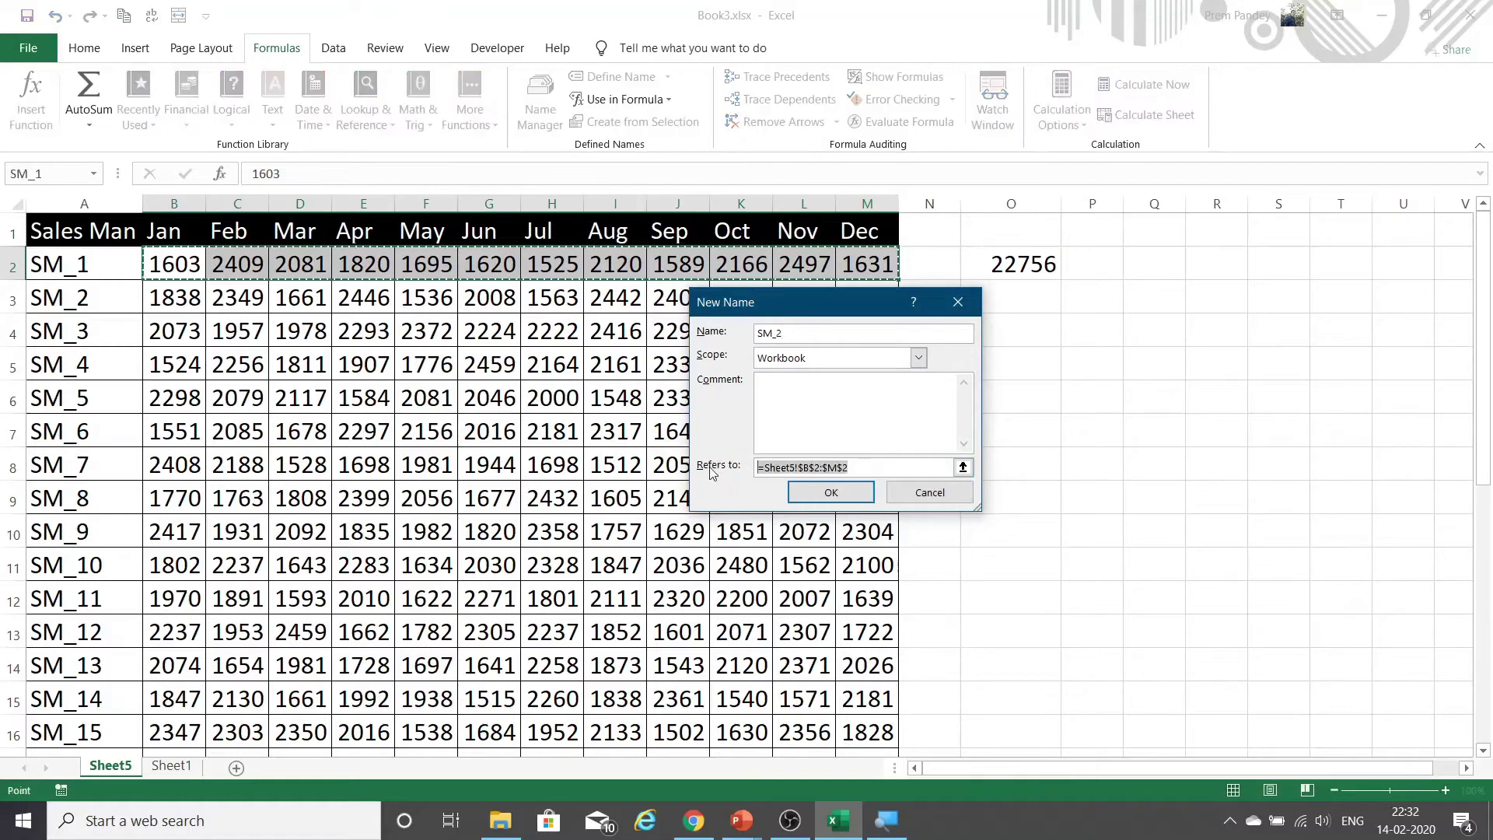
{"action": "key", "text": "Delete"}
{"action": "left_click_drag", "start_coordinate": [742, 306], "coordinate": [423, 466]}
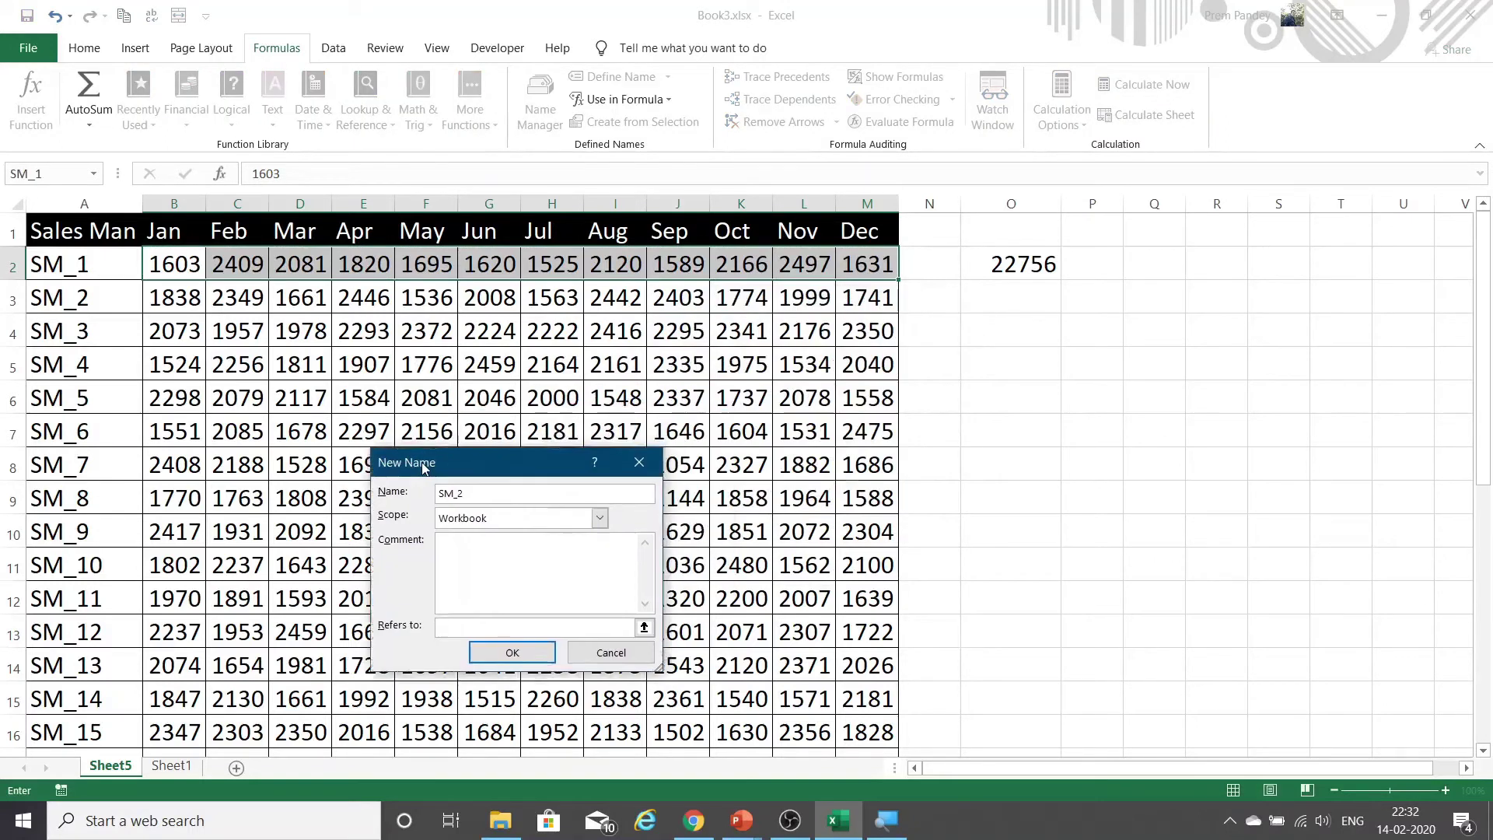
{"action": "left_click_drag", "start_coordinate": [171, 298], "coordinate": [863, 290]}
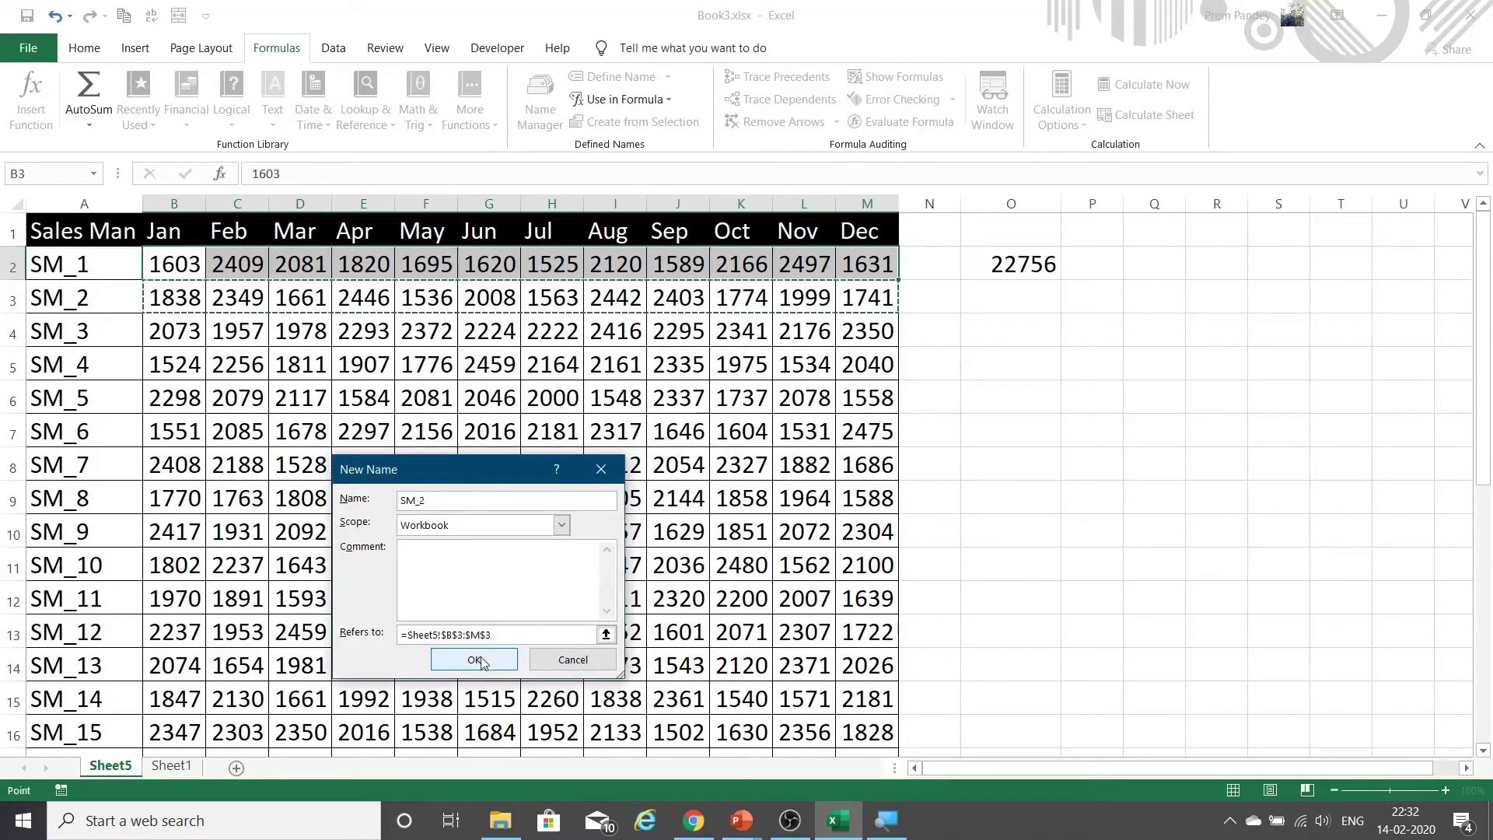
{"action": "left_click", "coordinate": [476, 660]}
{"action": "left_click", "coordinate": [1008, 293]}
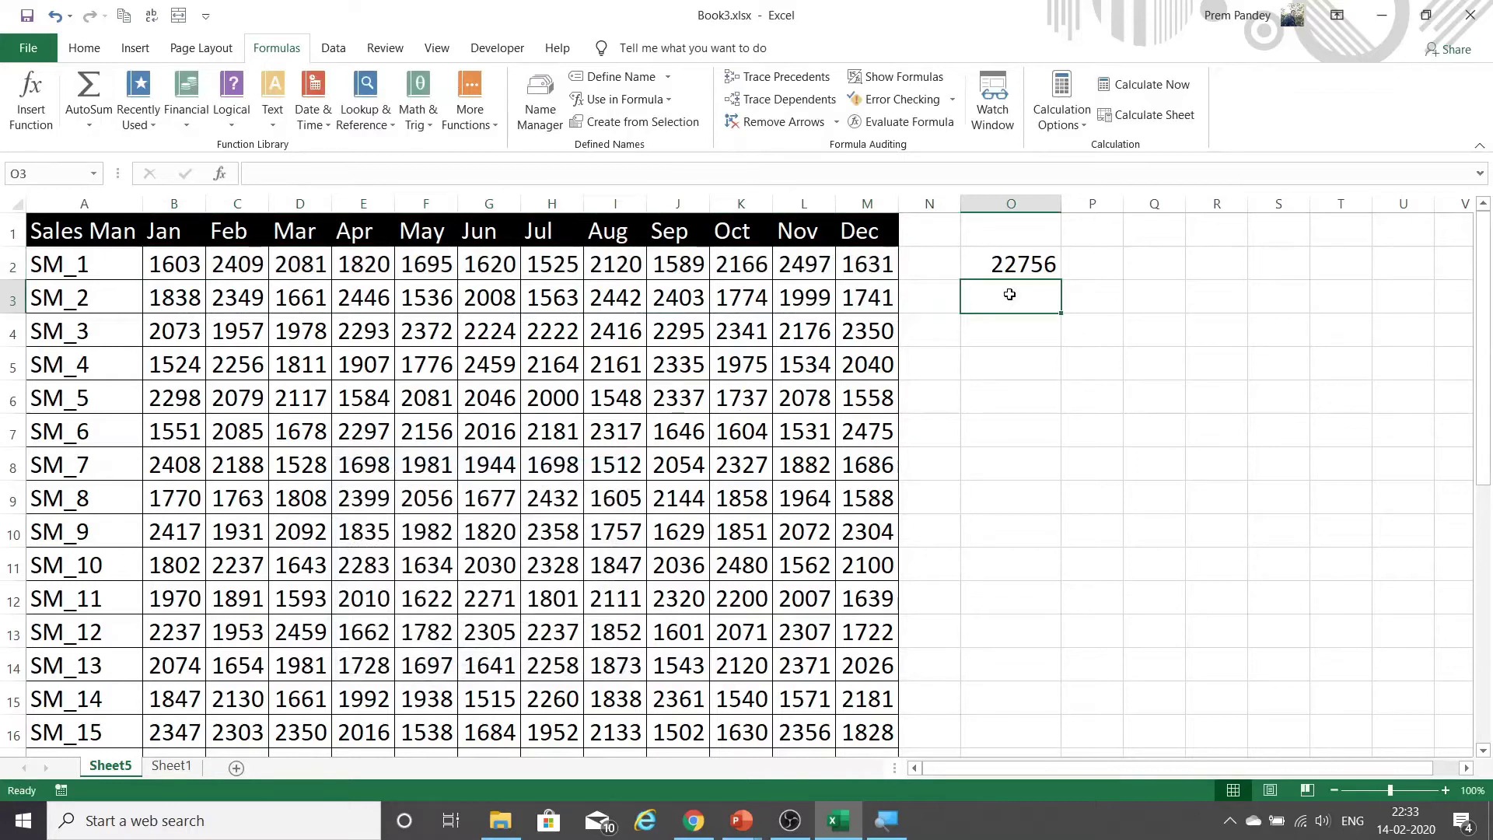
- Enter =SM_2 in O3, then wrap it as =SUM(SM_2) so it shows 23760
{"action": "type", "text": "=sm"}
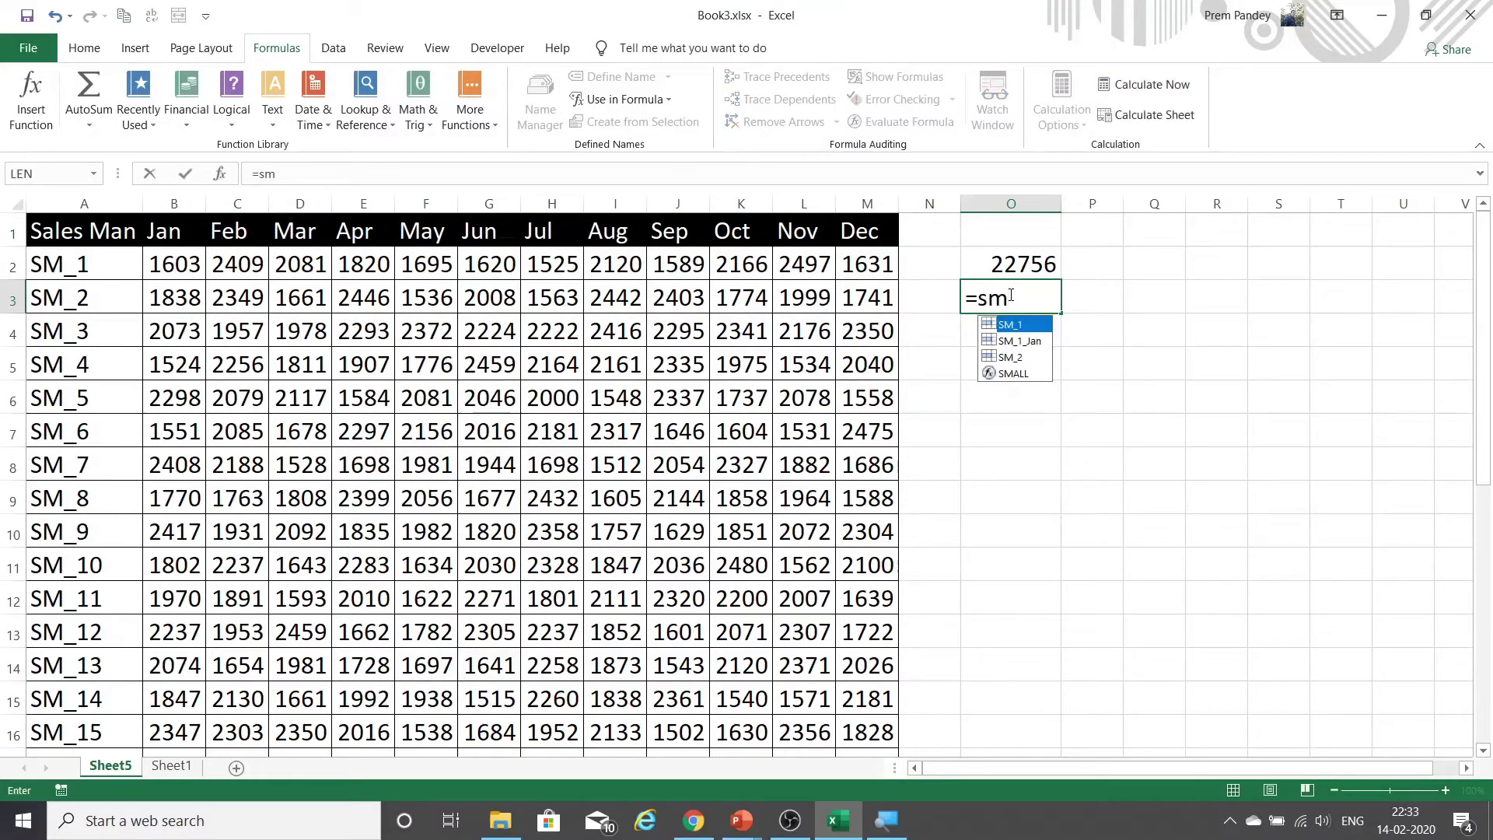
{"action": "key", "text": "Down"}
{"action": "key", "text": "Down"}
{"action": "key", "text": "Tab"}
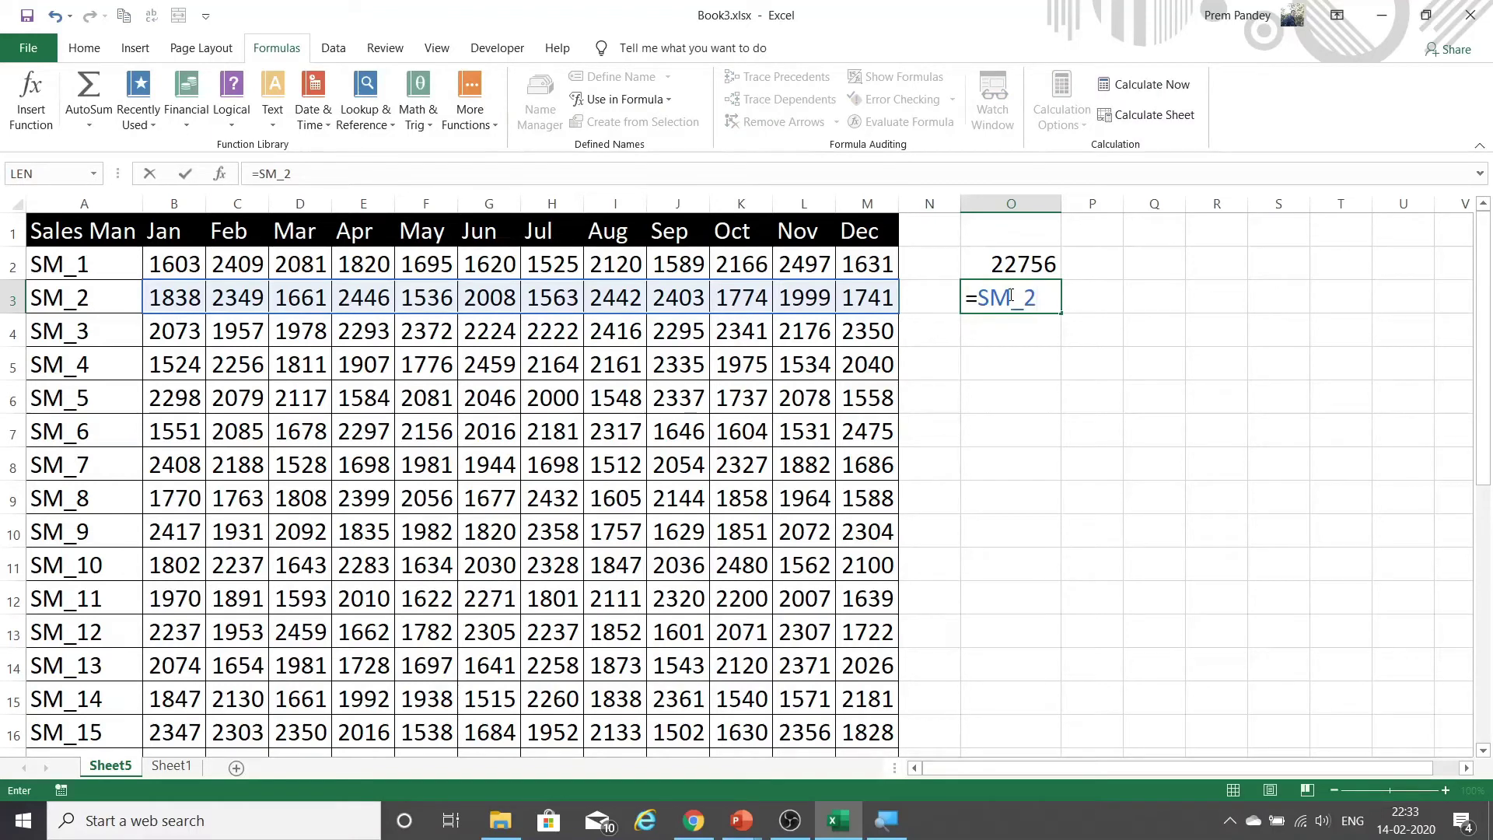
{"action": "key", "text": "Return"}
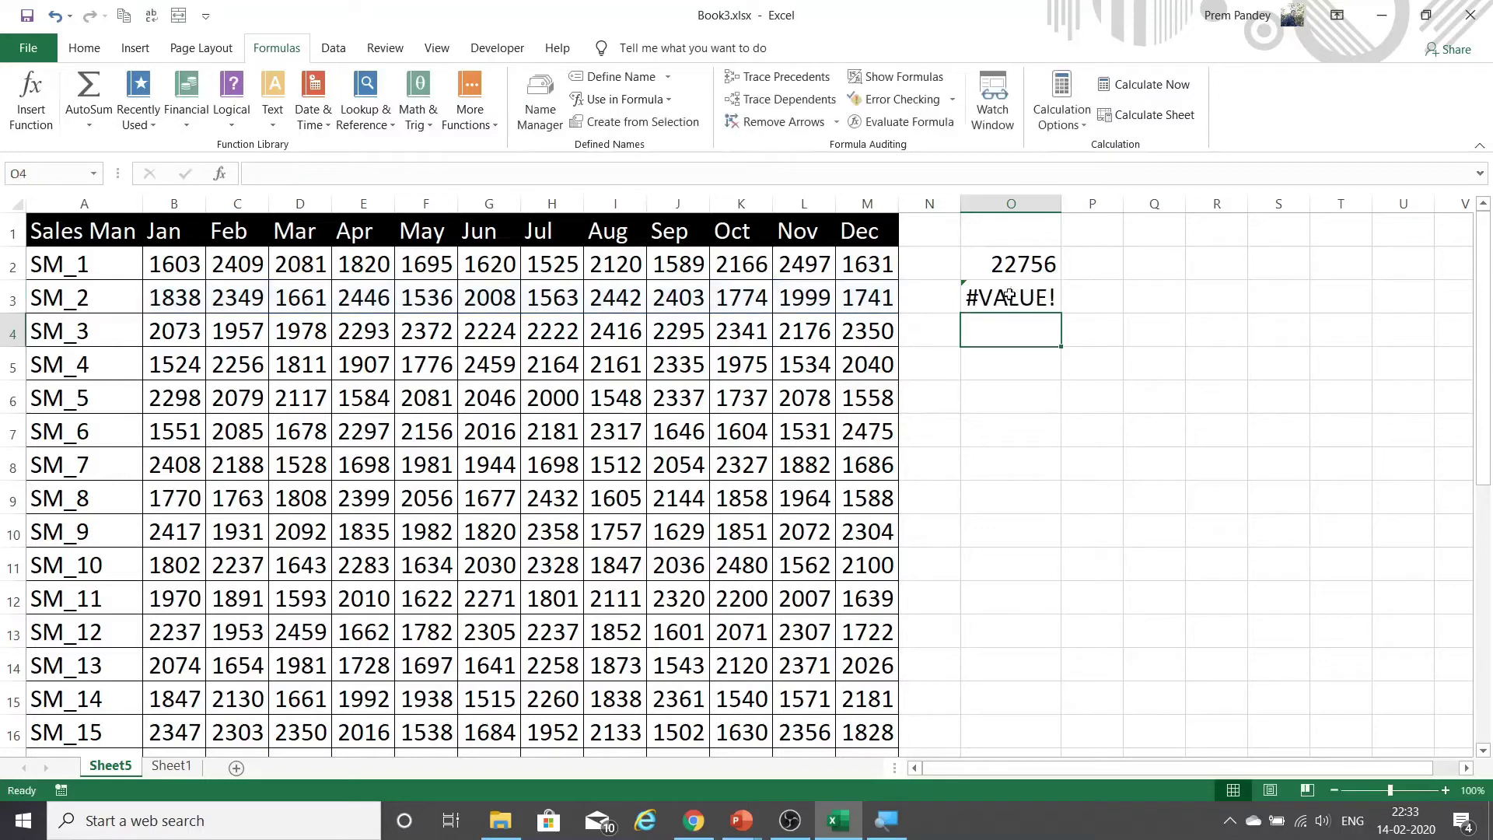
{"action": "double_click", "coordinate": [1010, 295]}
{"action": "key", "text": "Home"}
{"action": "key", "text": "Right"}
{"action": "type", "text": "sum("}
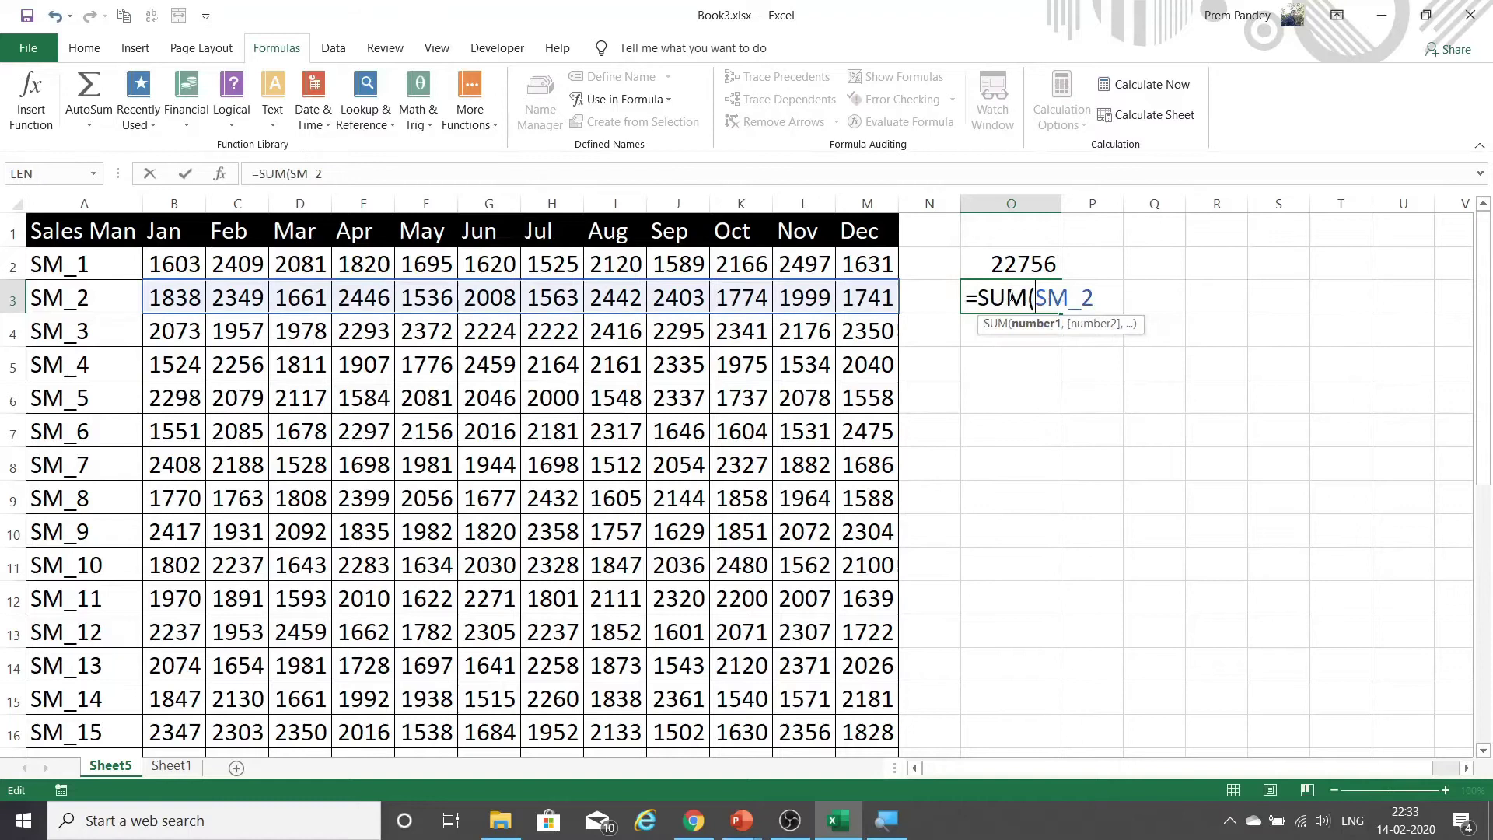
{"action": "key", "text": "Return"}
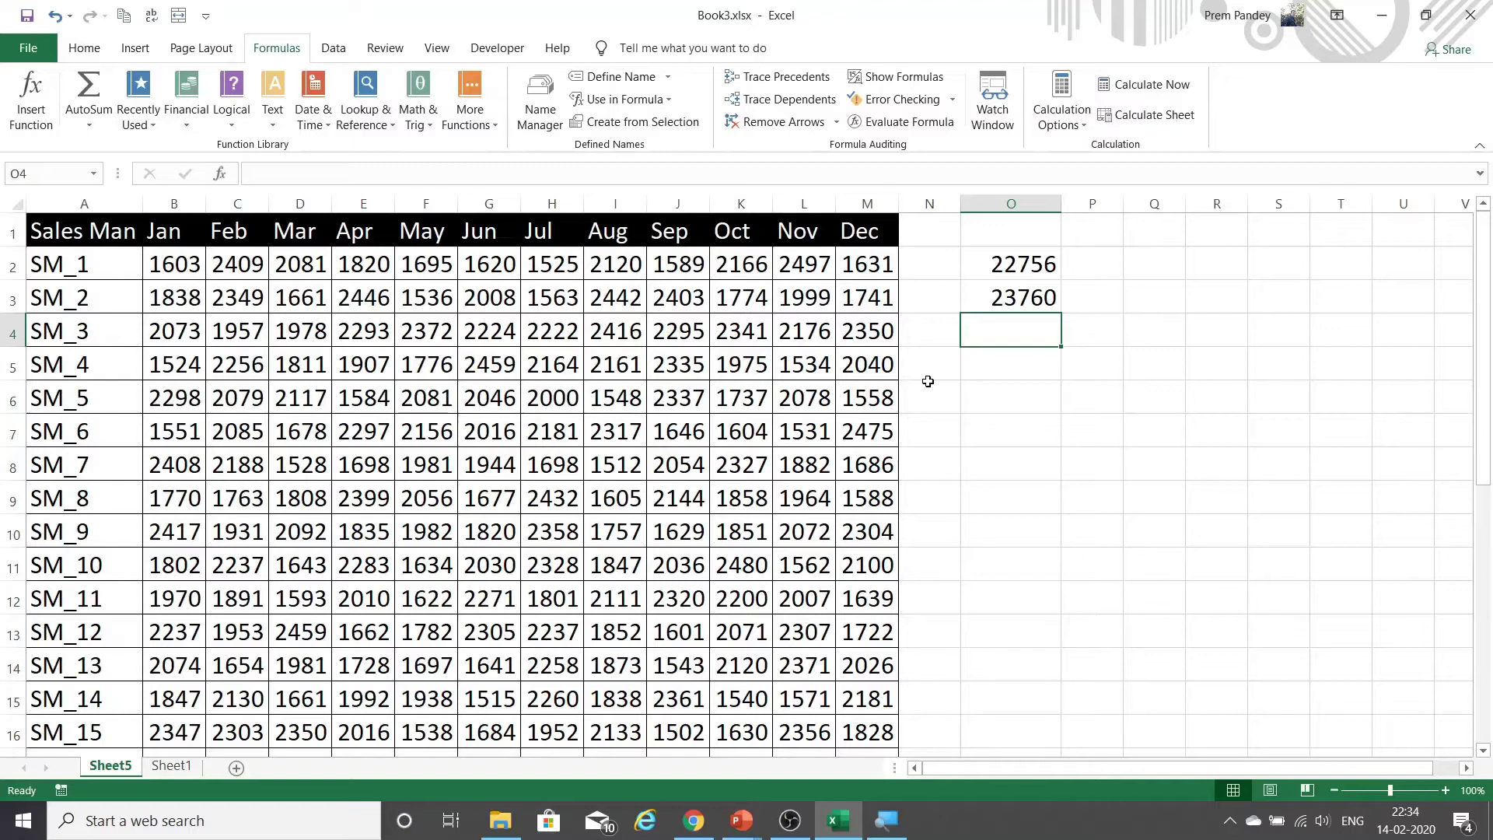
- Redefine SM_1 in Name Manager as =Sheet5!$B$2:$G$2, dropping O2's total to 11228
{"action": "left_click", "coordinate": [540, 105]}
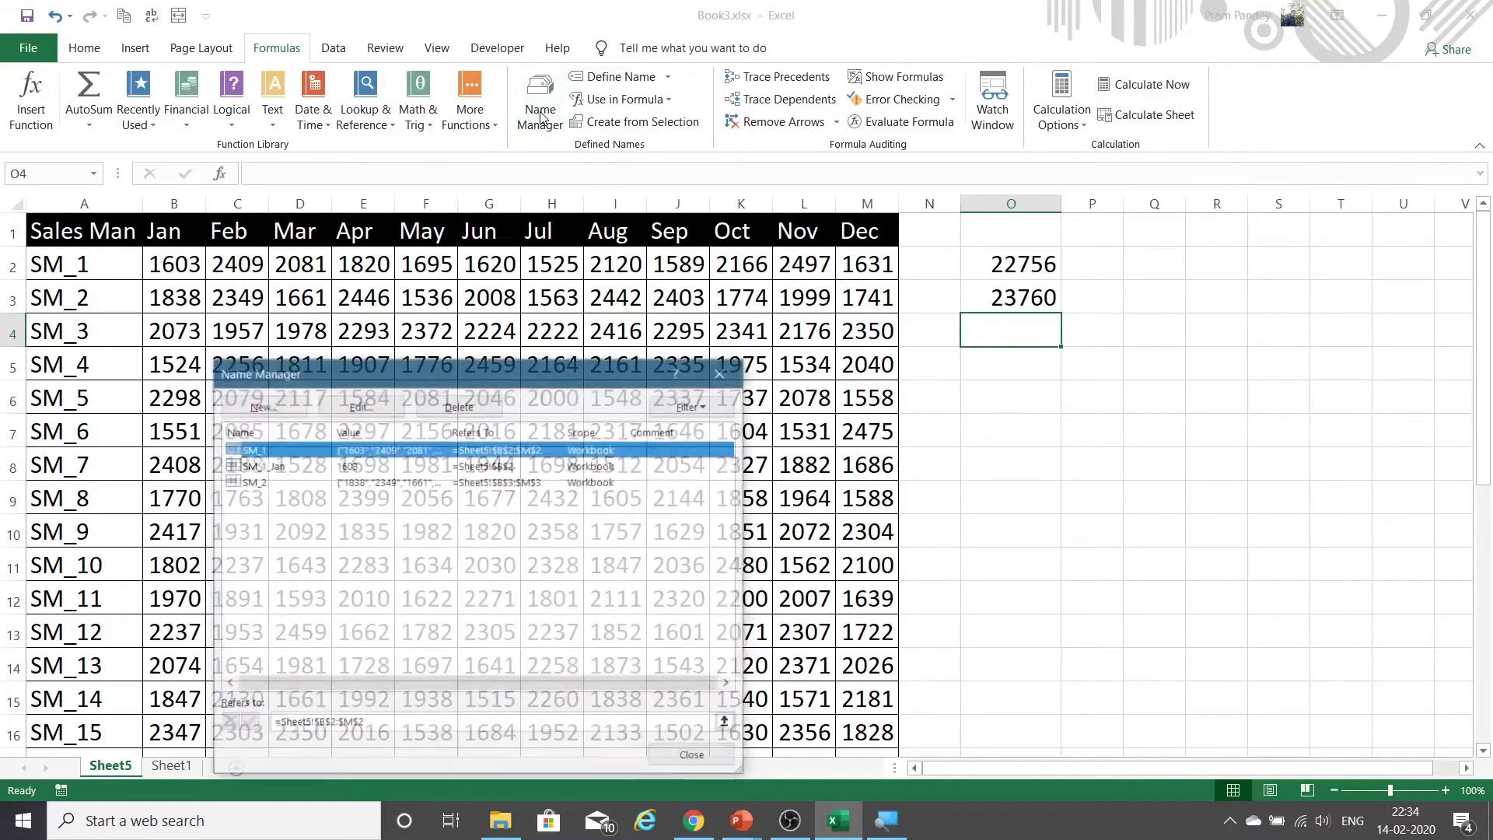
{"action": "left_click_drag", "start_coordinate": [479, 372], "coordinate": [479, 196]}
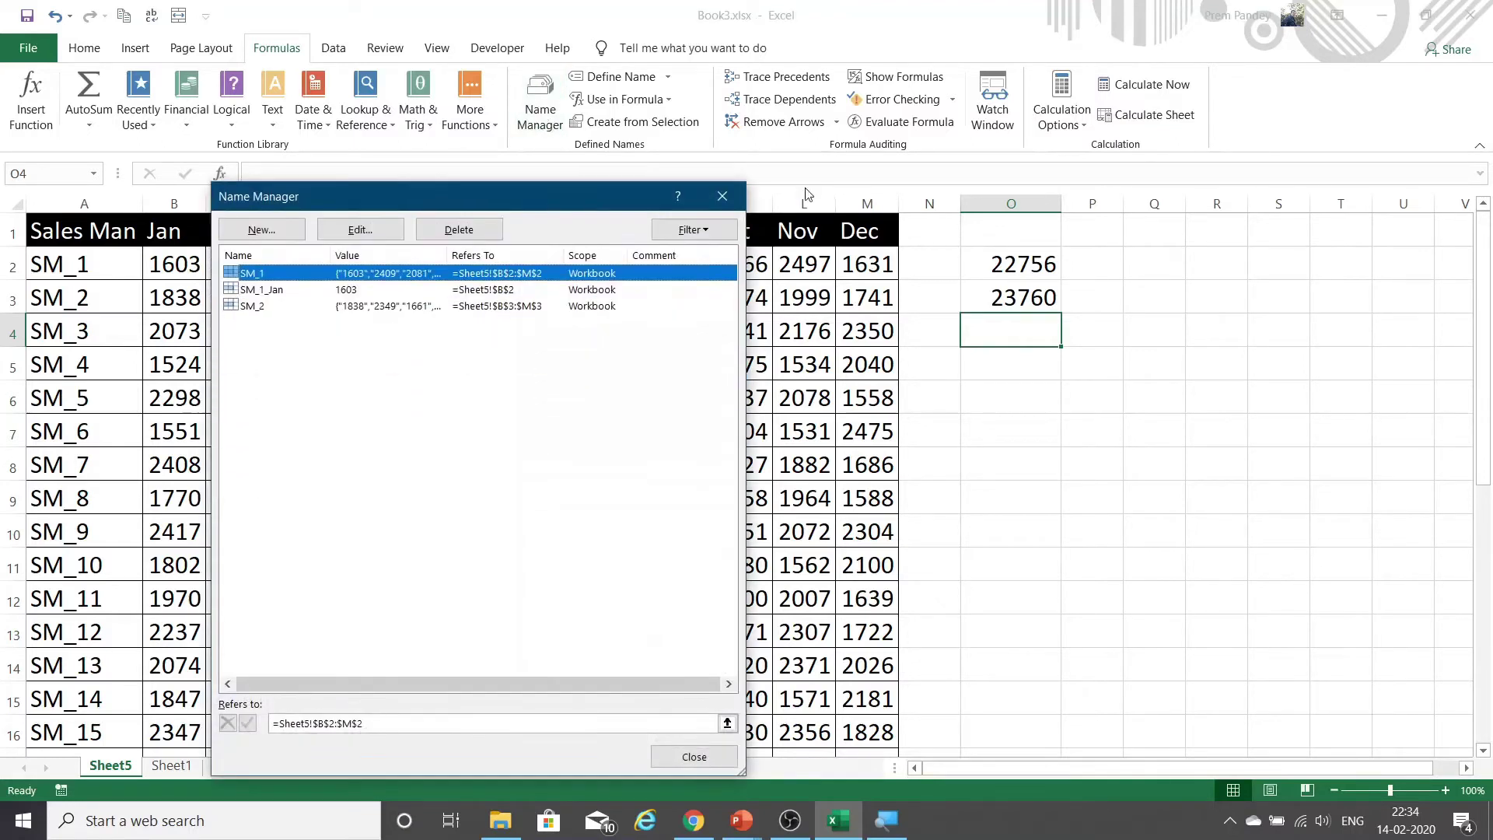
{"action": "left_click_drag", "start_coordinate": [366, 196], "coordinate": [831, 158]}
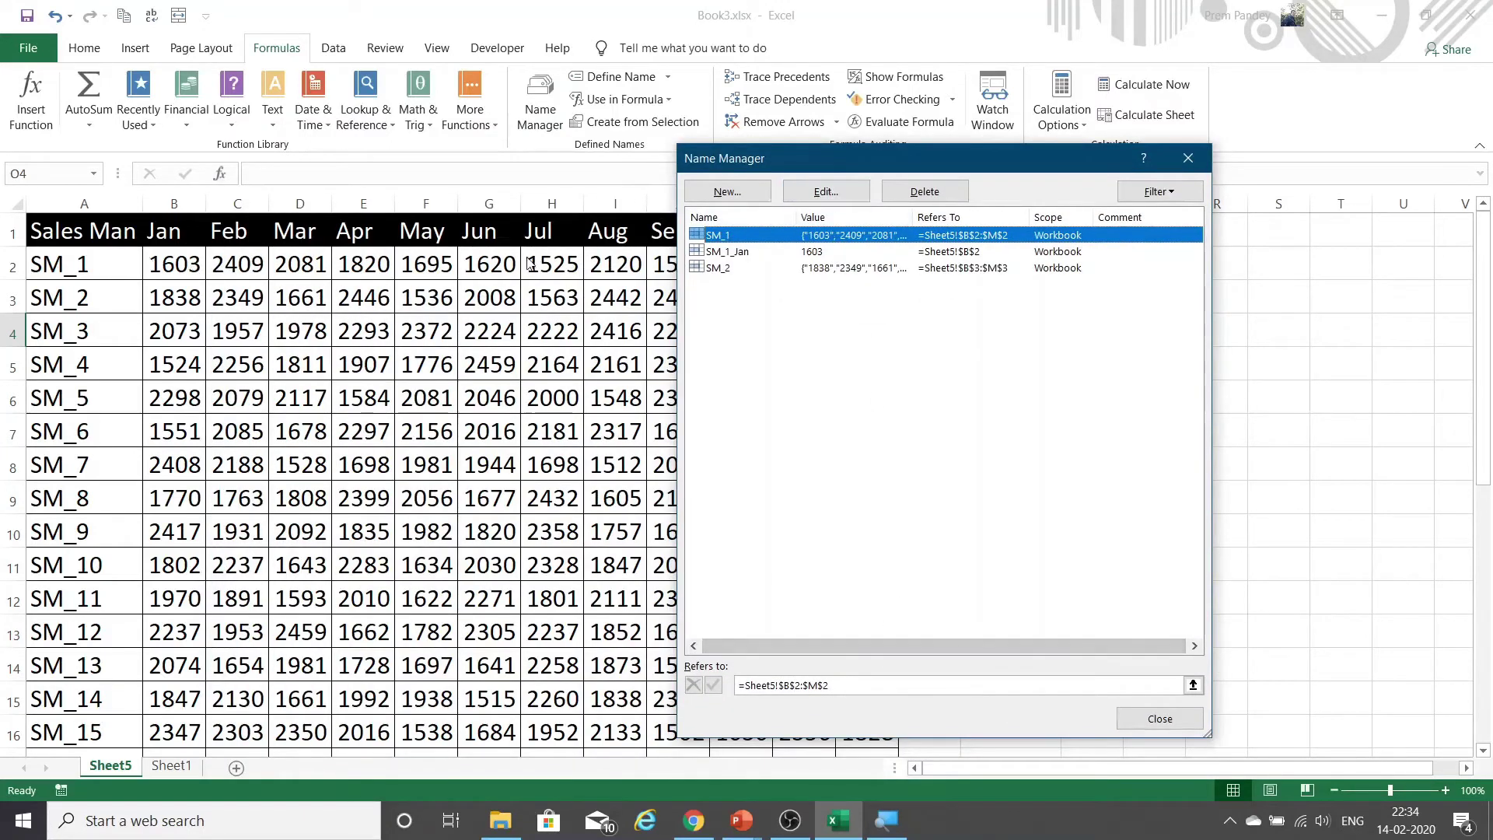
{"action": "left_click", "coordinate": [733, 255]}
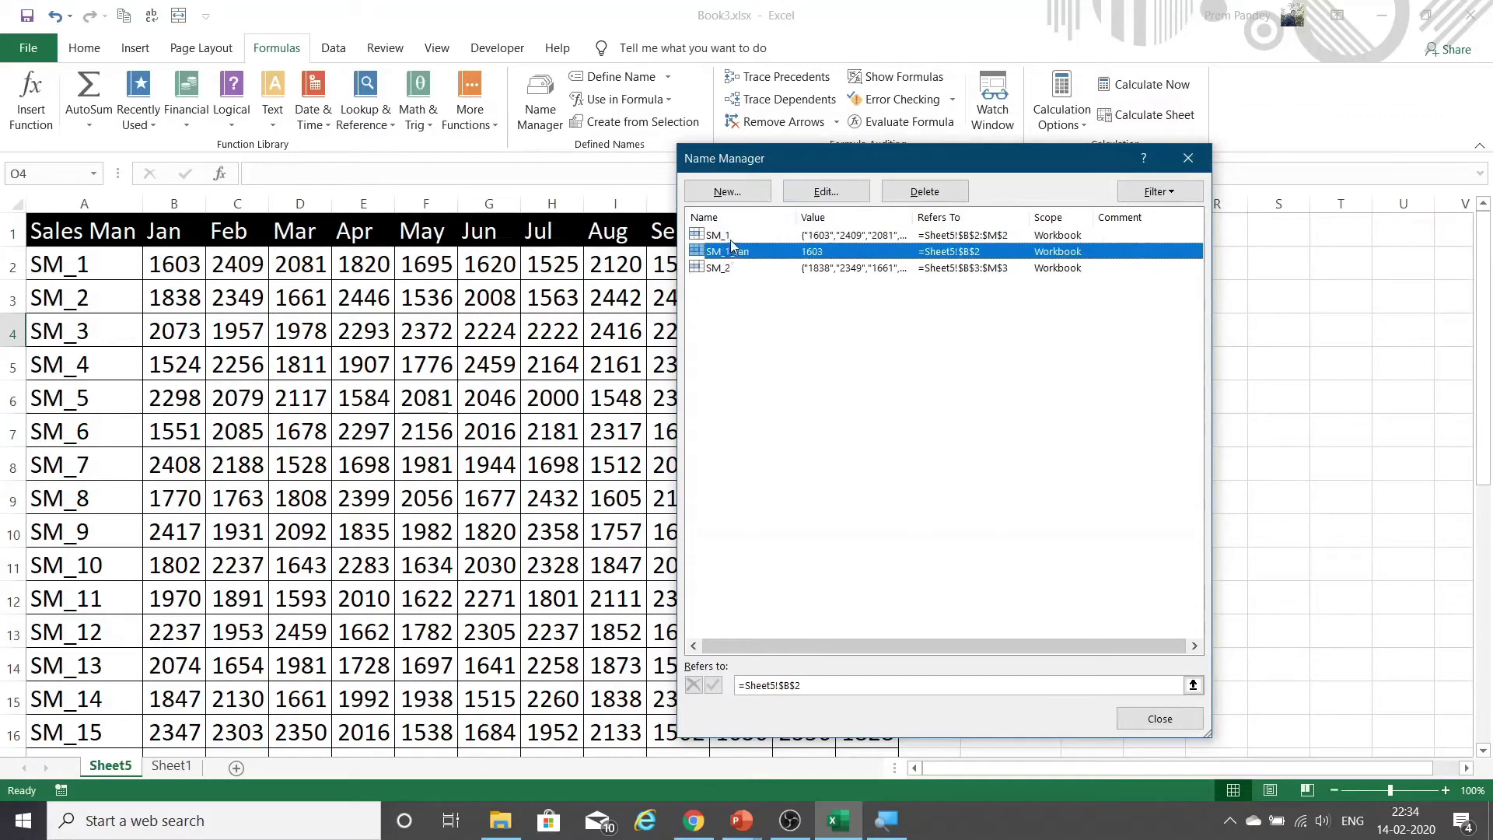
{"action": "left_click", "coordinate": [730, 238]}
{"action": "left_click_drag", "start_coordinate": [795, 164], "coordinate": [746, 238]}
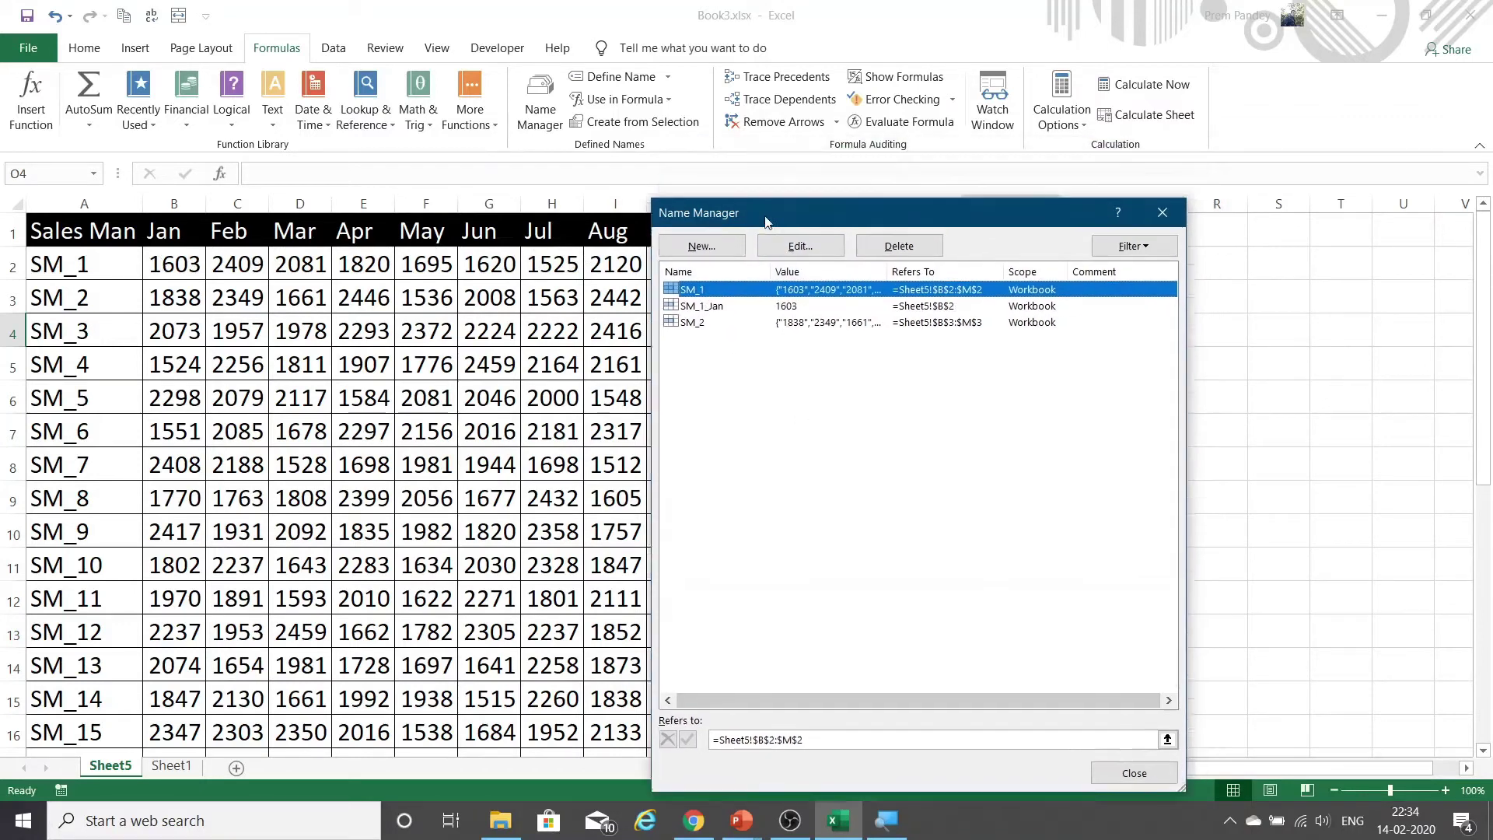
{"action": "left_click_drag", "start_coordinate": [810, 756], "coordinate": [681, 762]}
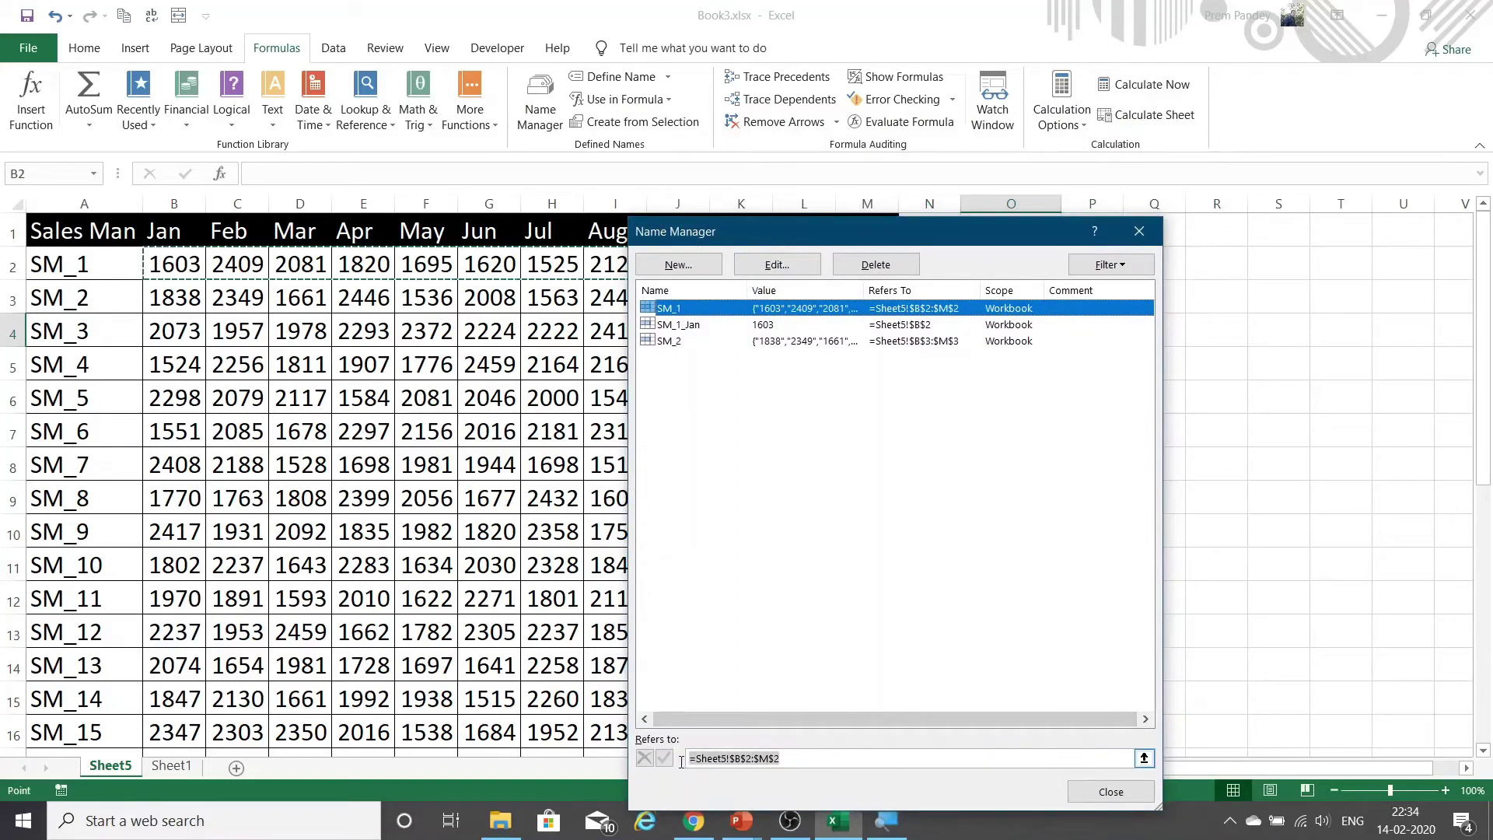
{"action": "key", "text": "BackSpace"}
{"action": "left_click_drag", "start_coordinate": [731, 231], "coordinate": [554, 320]}
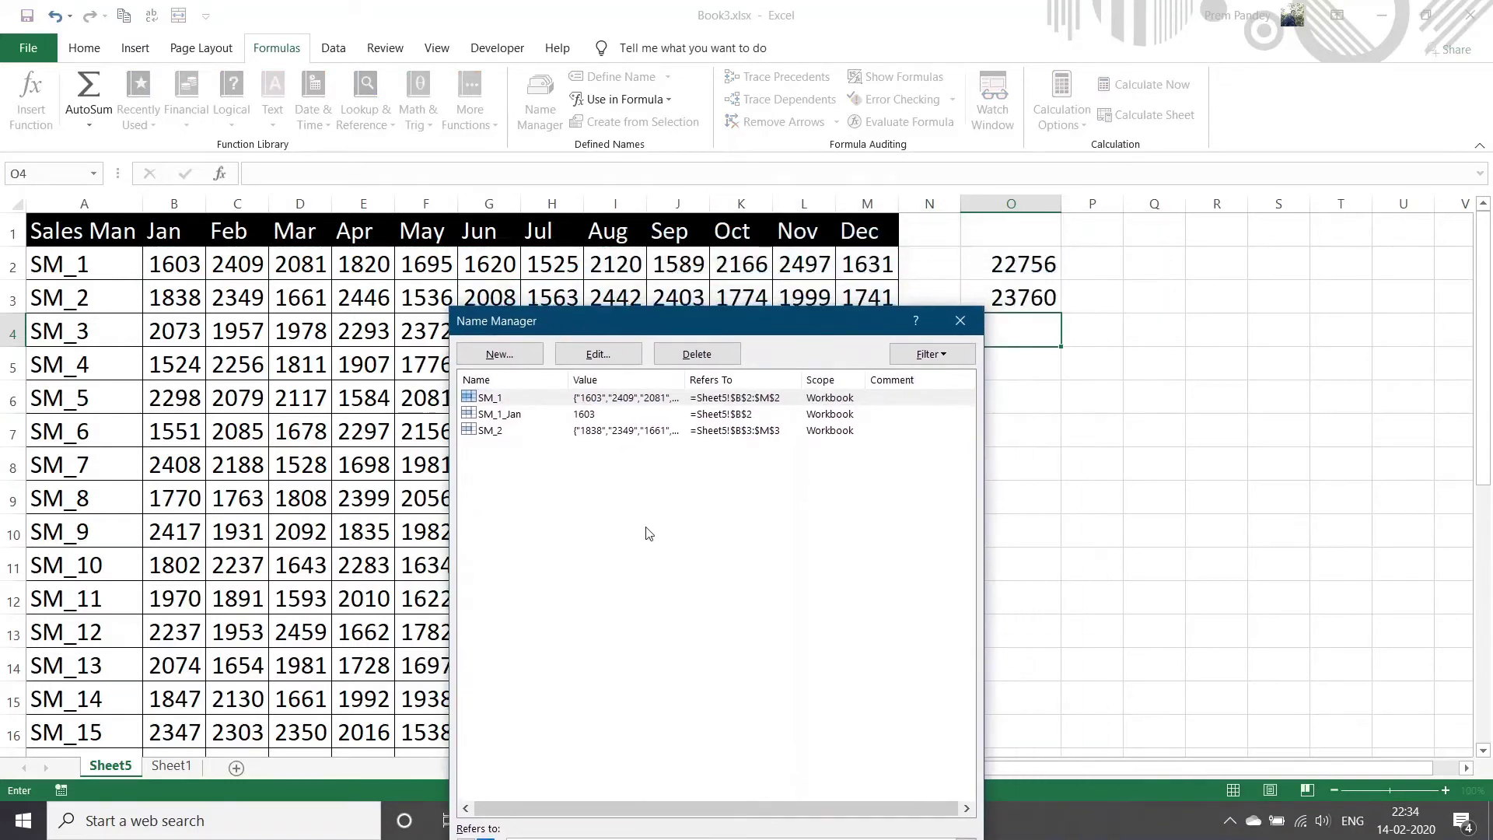
{"action": "left_click_drag", "start_coordinate": [661, 330], "coordinate": [787, 223]}
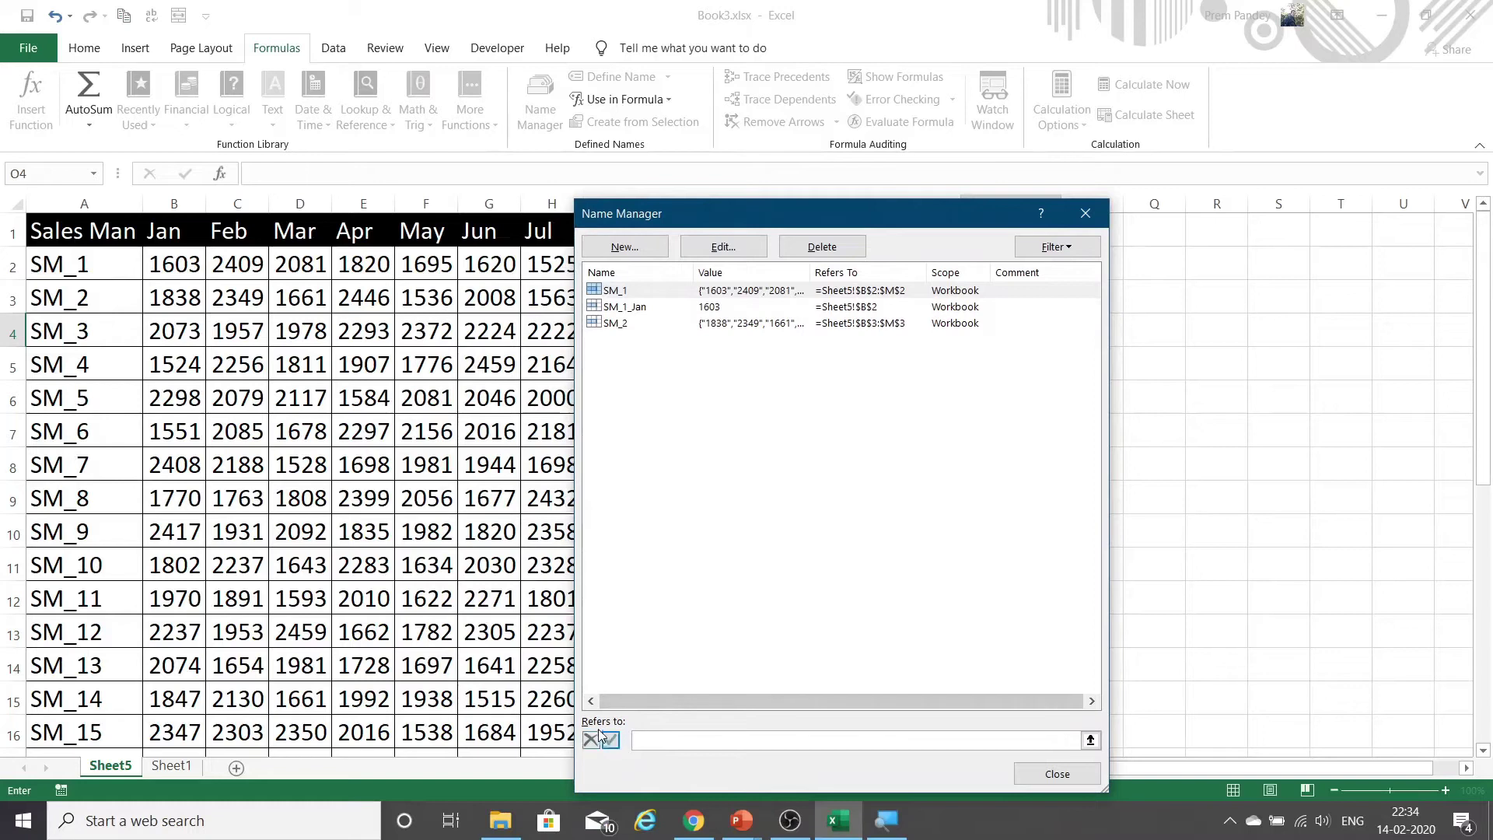
{"action": "left_click_drag", "start_coordinate": [675, 792], "coordinate": [665, 530]}
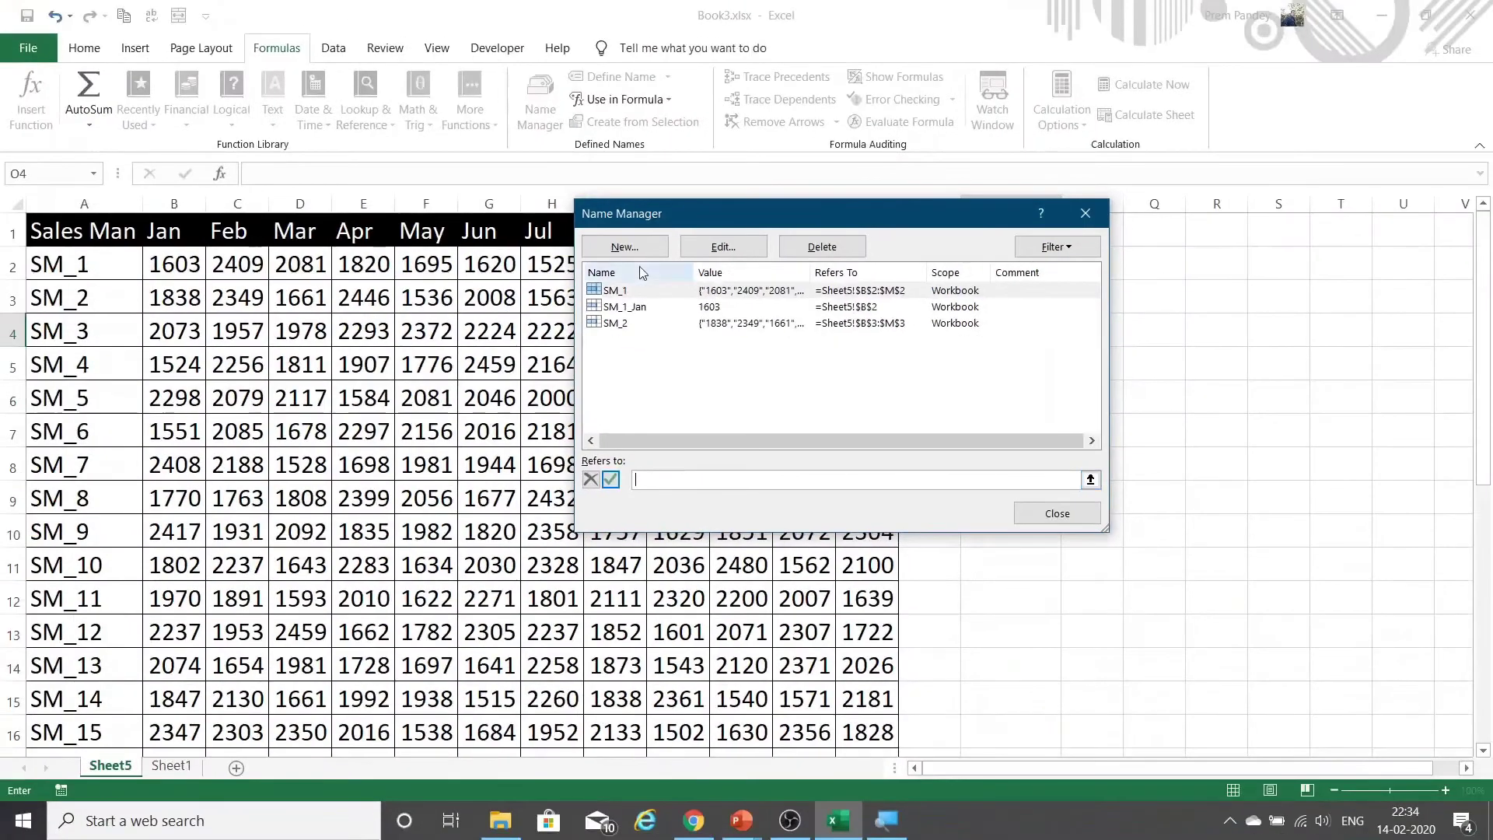
{"action": "left_click_drag", "start_coordinate": [647, 211], "coordinate": [482, 367]}
{"action": "left_click_drag", "start_coordinate": [160, 264], "coordinate": [518, 263]}
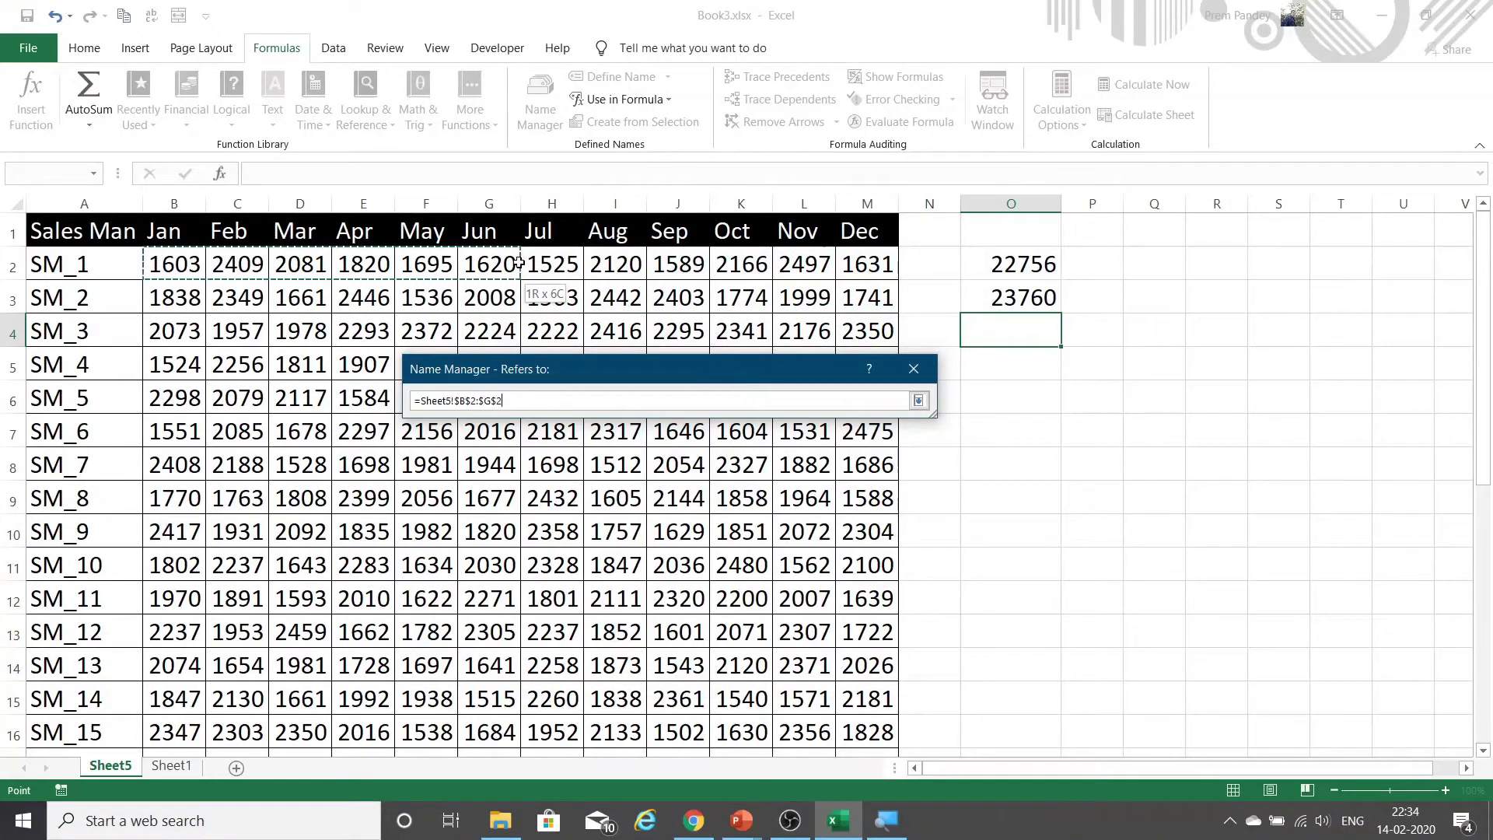
{"action": "left_click_drag", "start_coordinate": [518, 263], "coordinate": [519, 263]}
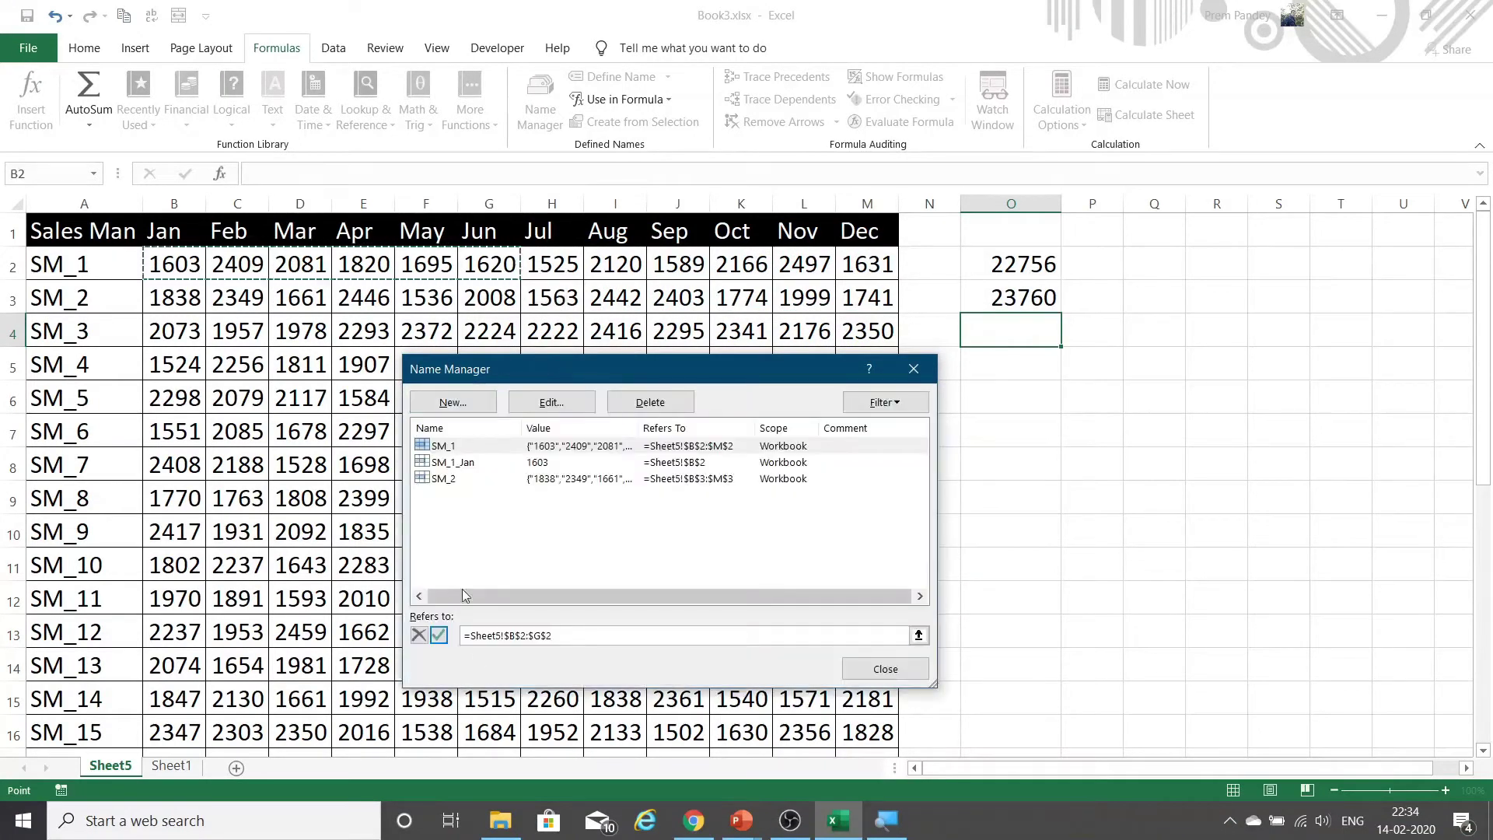
{"action": "left_click", "coordinate": [439, 636]}
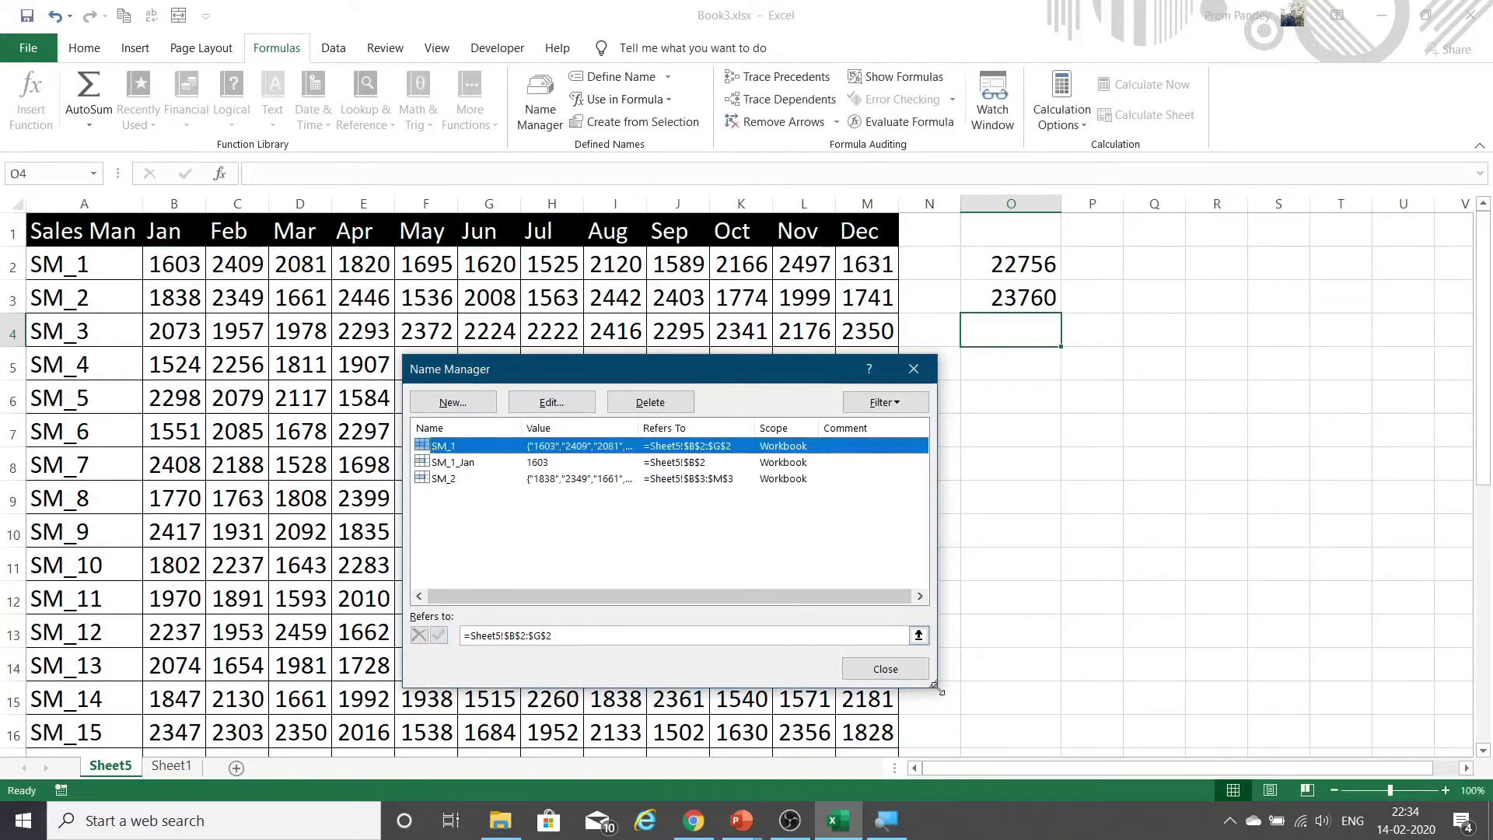
{"action": "left_click", "coordinate": [885, 670]}
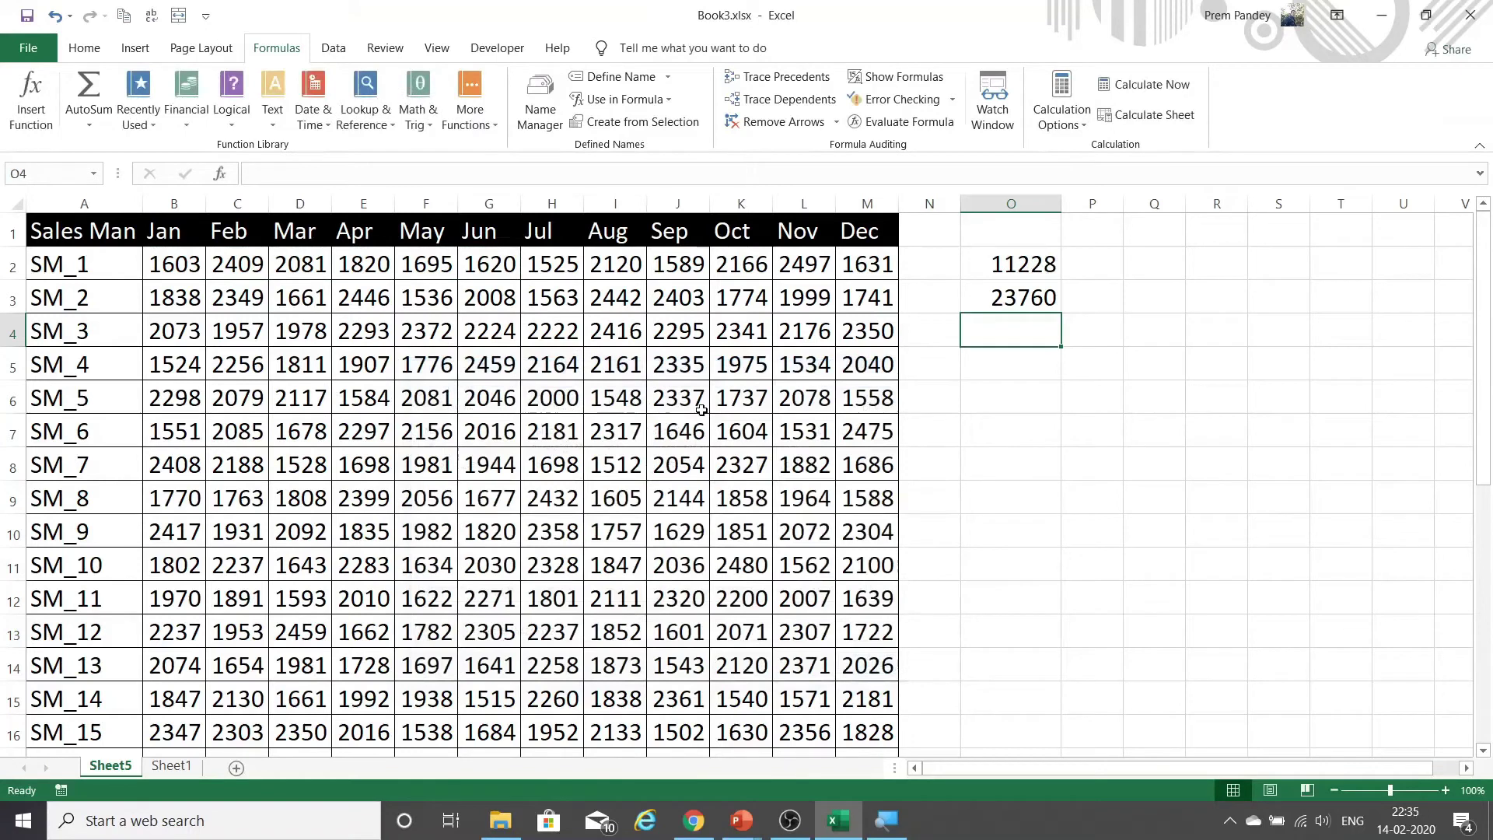
- Colour the O2 total red
{"action": "mouse_move", "coordinate": [1019, 265]}
{"action": "left_mouse_down"}
{"action": "mouse_move", "coordinate": [974, 334]}
{"action": "mouse_move", "coordinate": [1074, 393]}
{"action": "mouse_move", "coordinate": [999, 261]}
{"action": "left_mouse_up"}
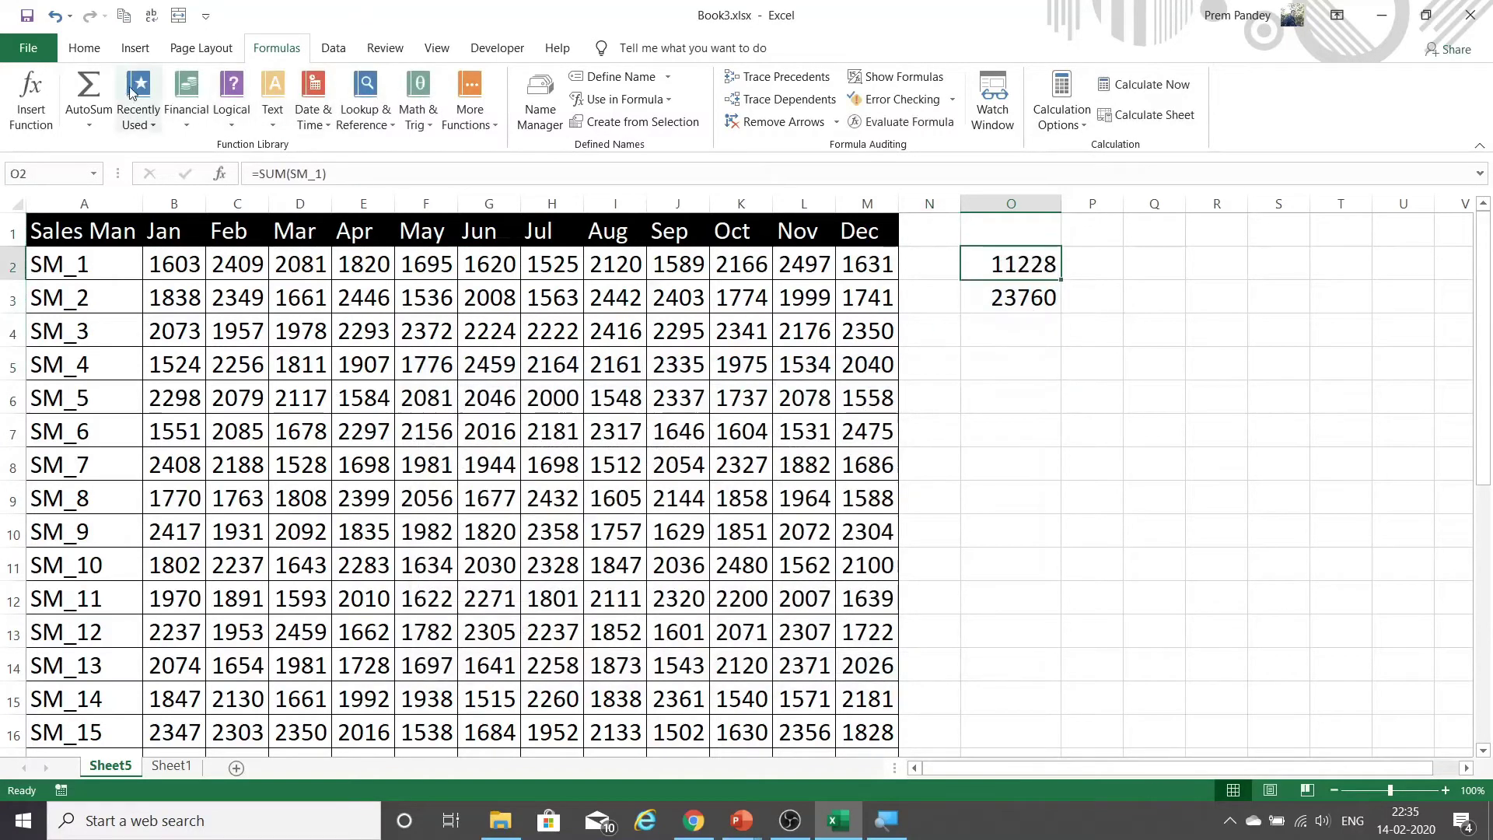
{"action": "left_click", "coordinate": [84, 47]}
{"action": "left_click", "coordinate": [335, 115]}
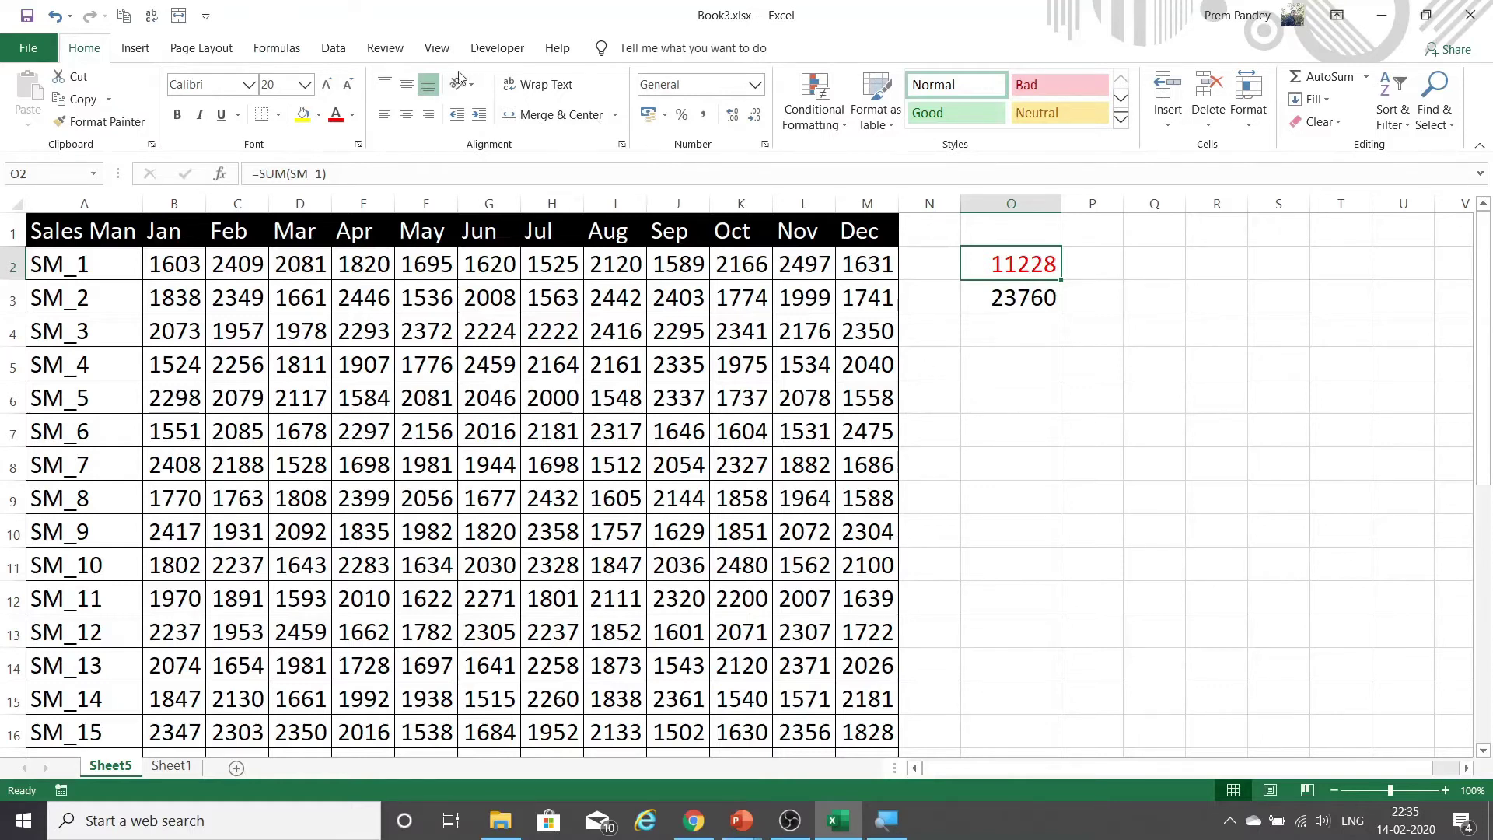
- Delete the SM_1_Jan name in Name Manager, confirming the deletion
{"action": "left_click", "coordinate": [276, 48]}
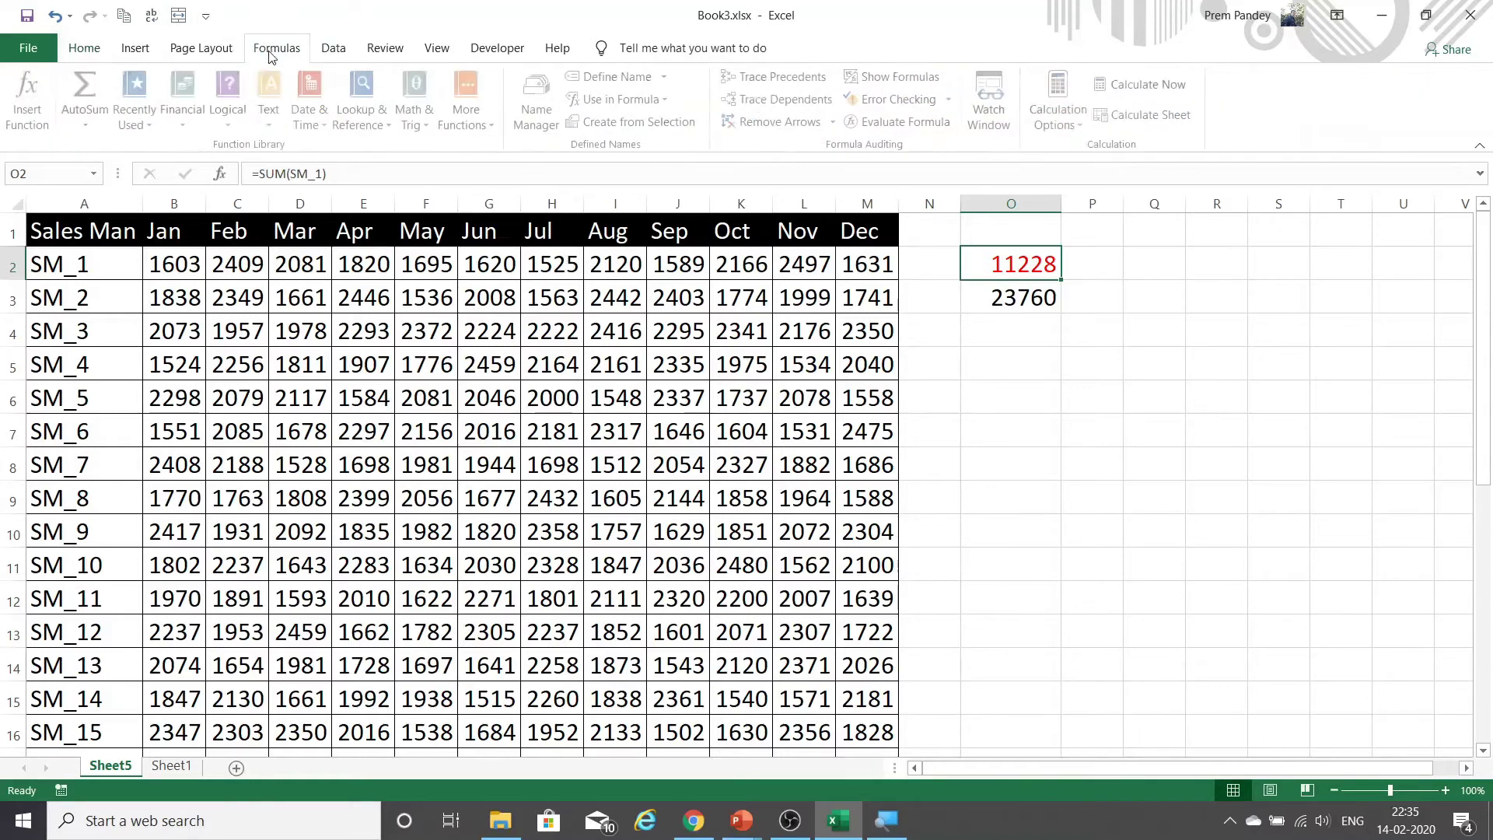
{"action": "left_click", "coordinate": [547, 87]}
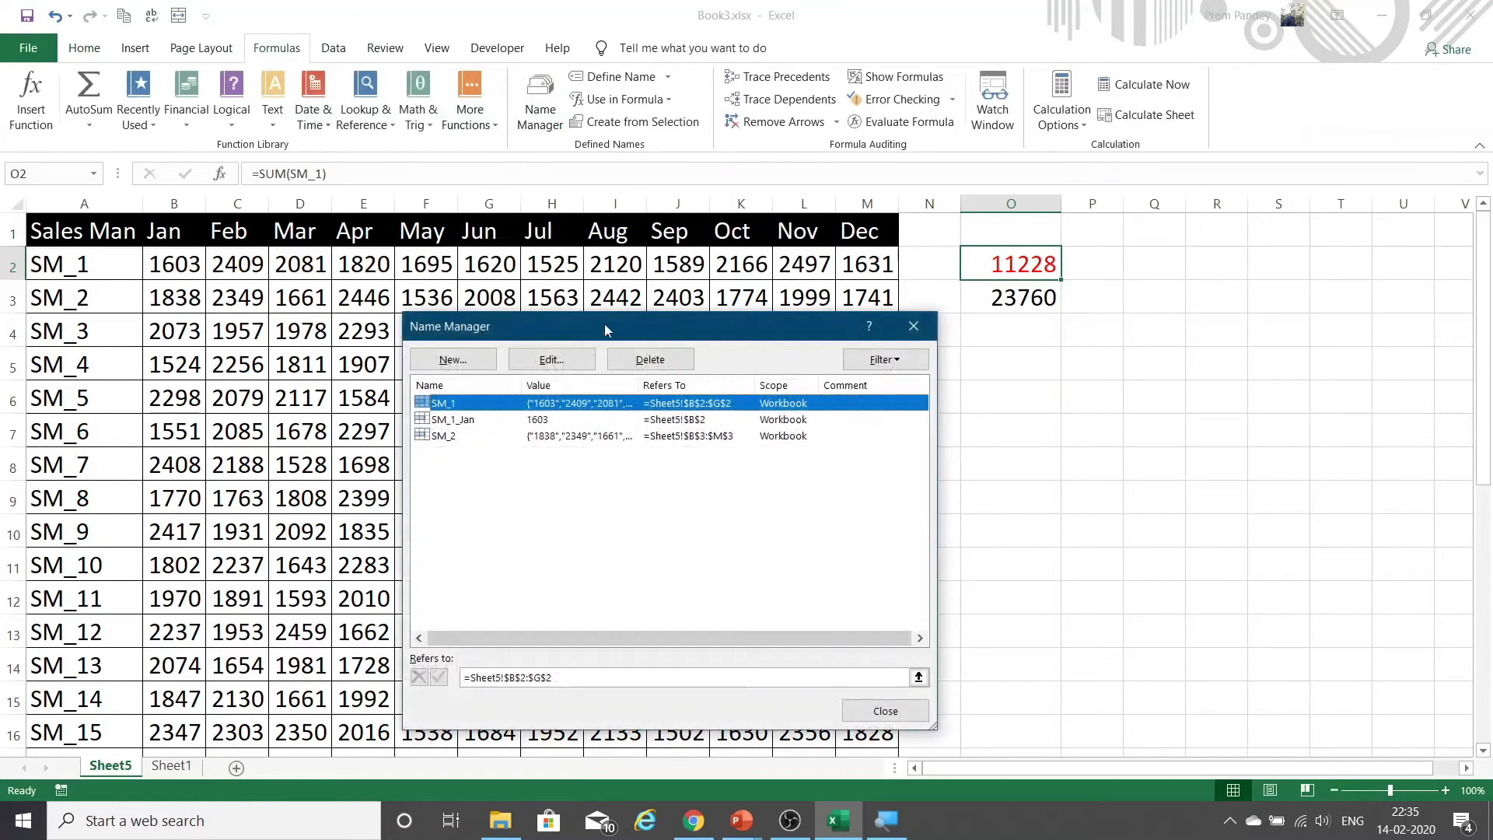
{"action": "left_click_drag", "start_coordinate": [604, 323], "coordinate": [854, 235]}
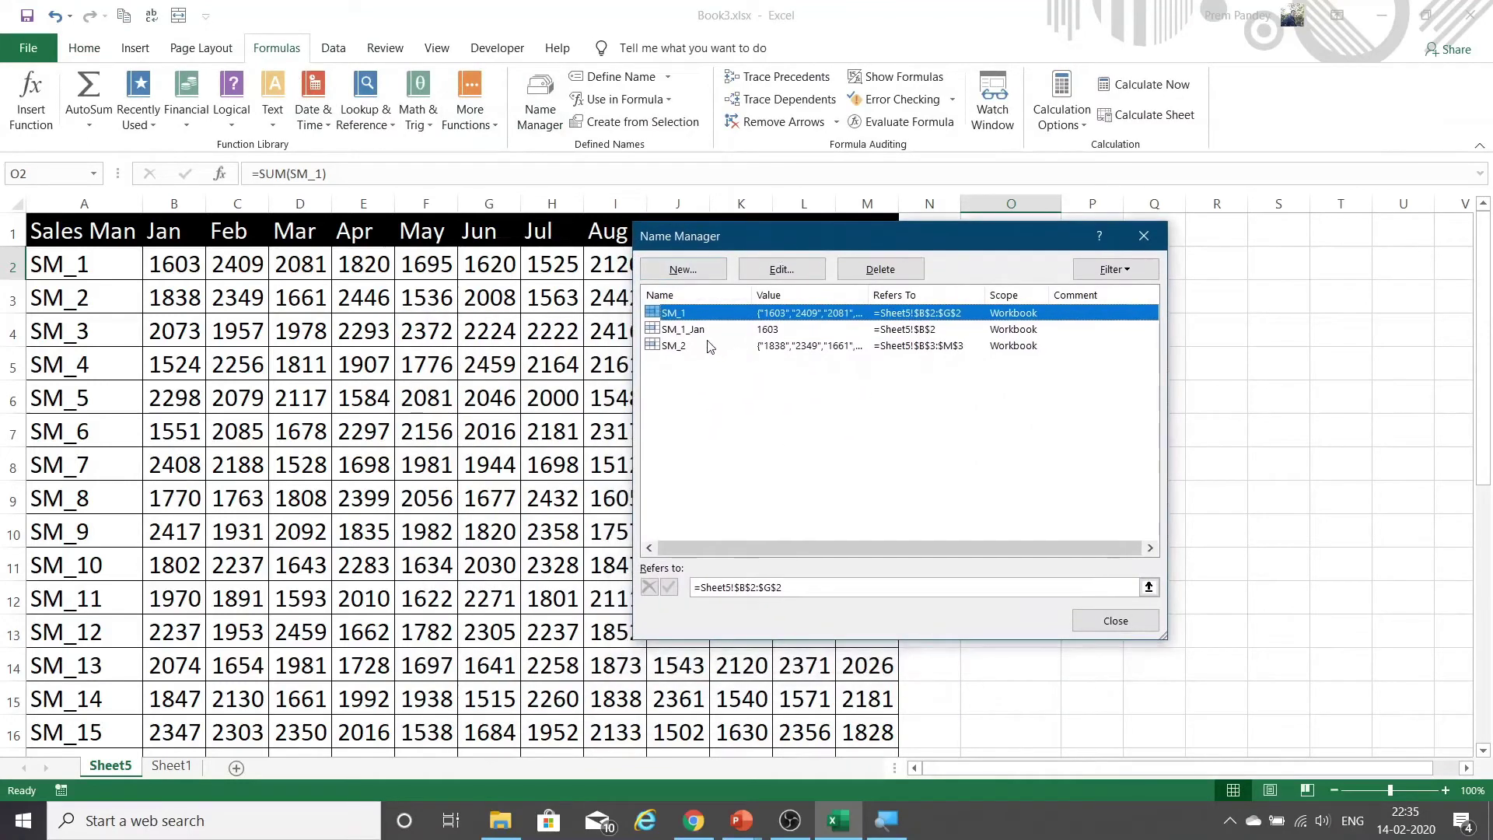
{"action": "left_click", "coordinate": [687, 330]}
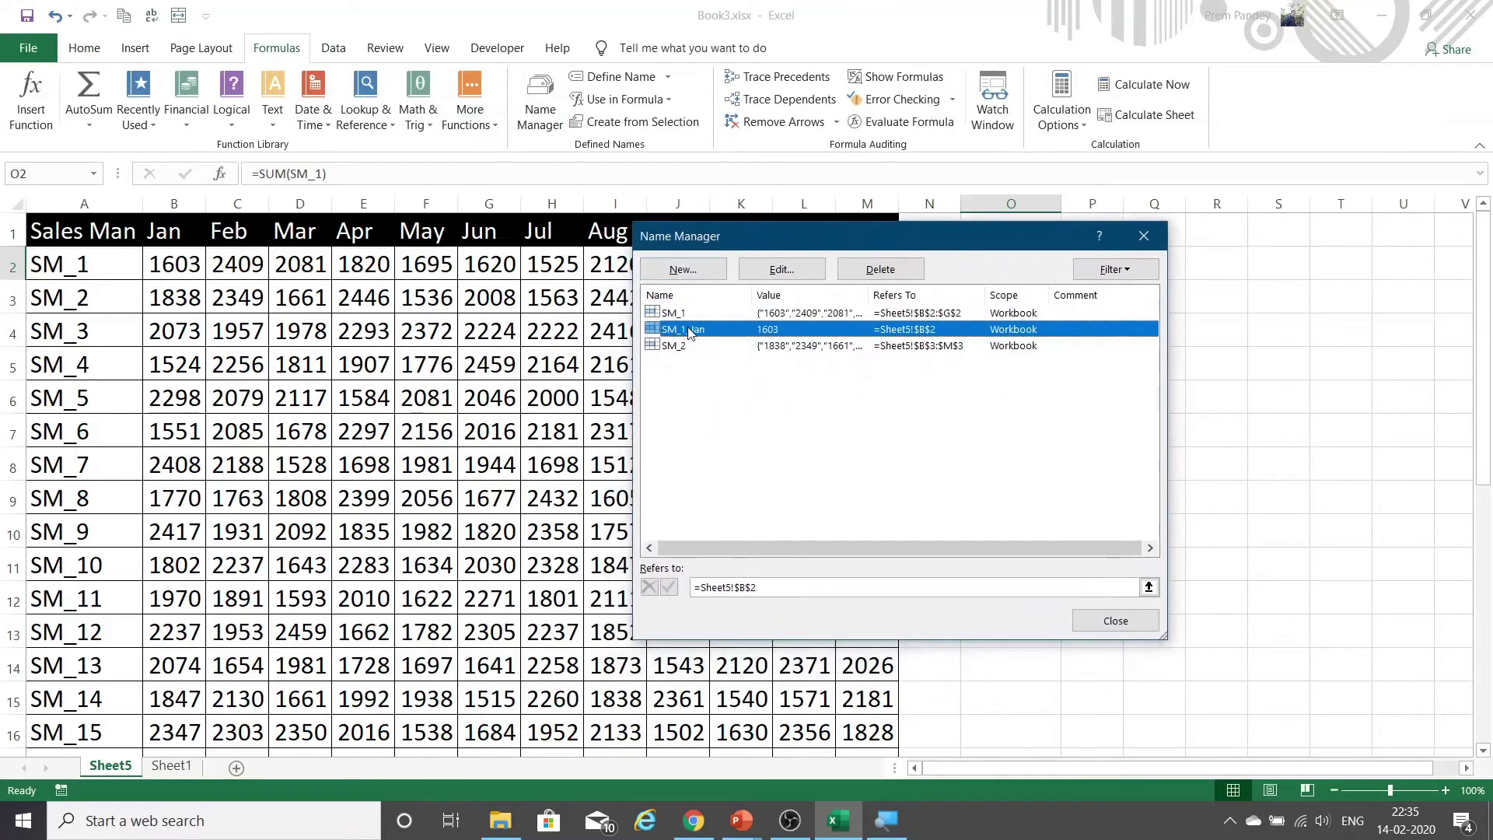
{"action": "left_click", "coordinate": [882, 274]}
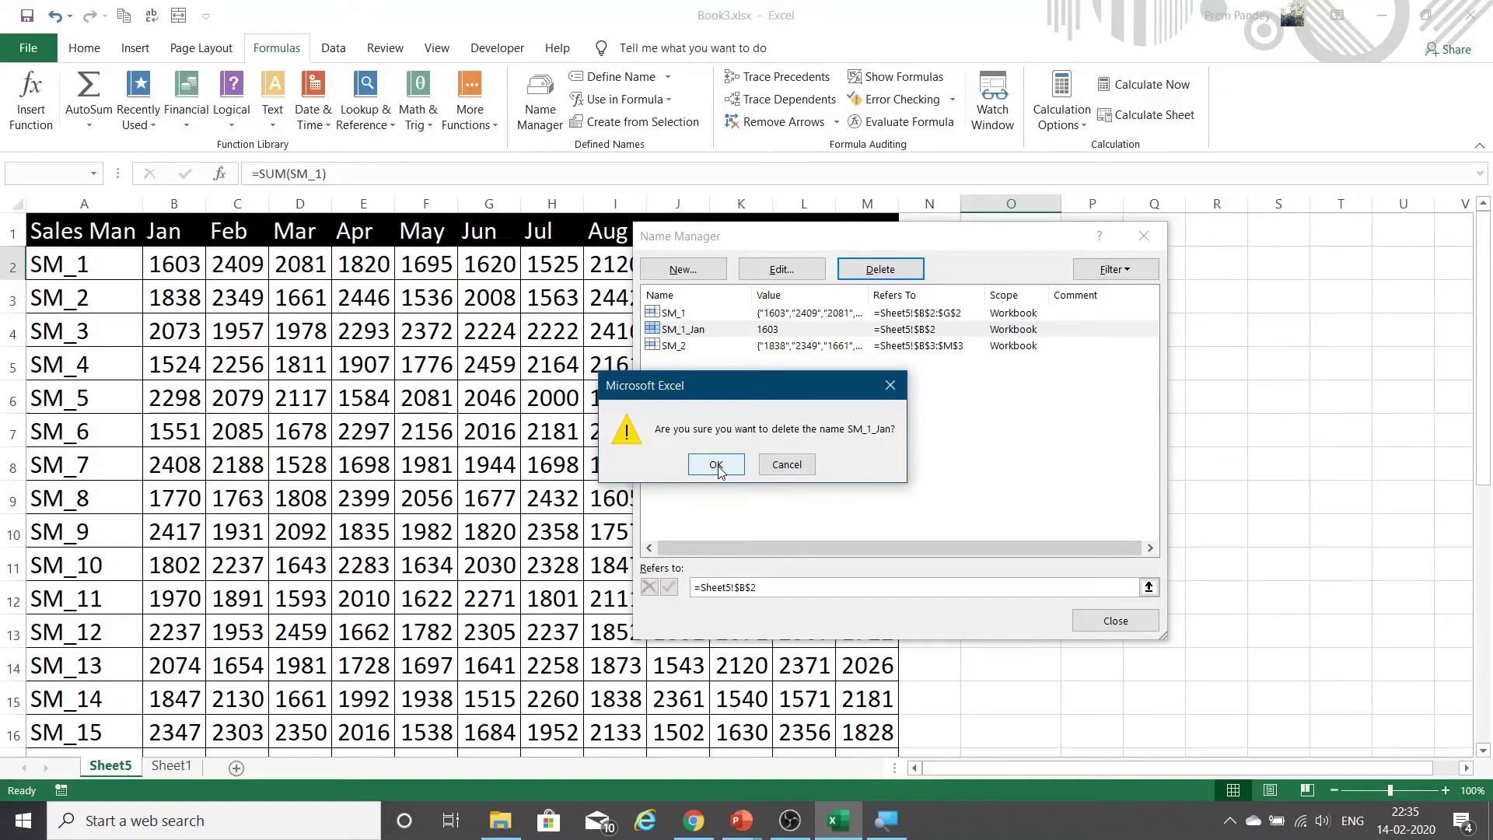
{"action": "left_click", "coordinate": [716, 466]}
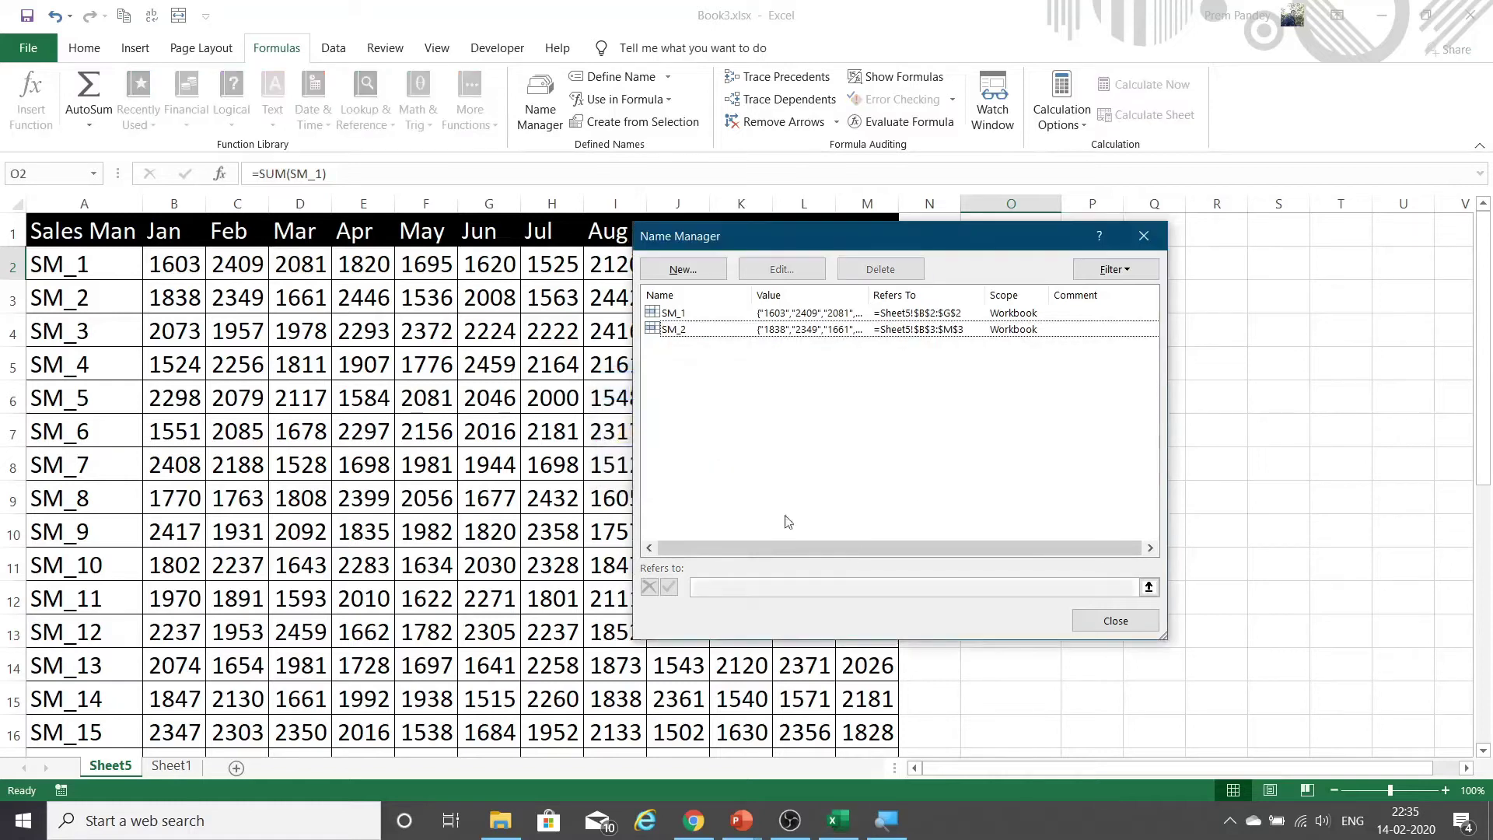
{"action": "left_click", "coordinate": [1122, 628]}
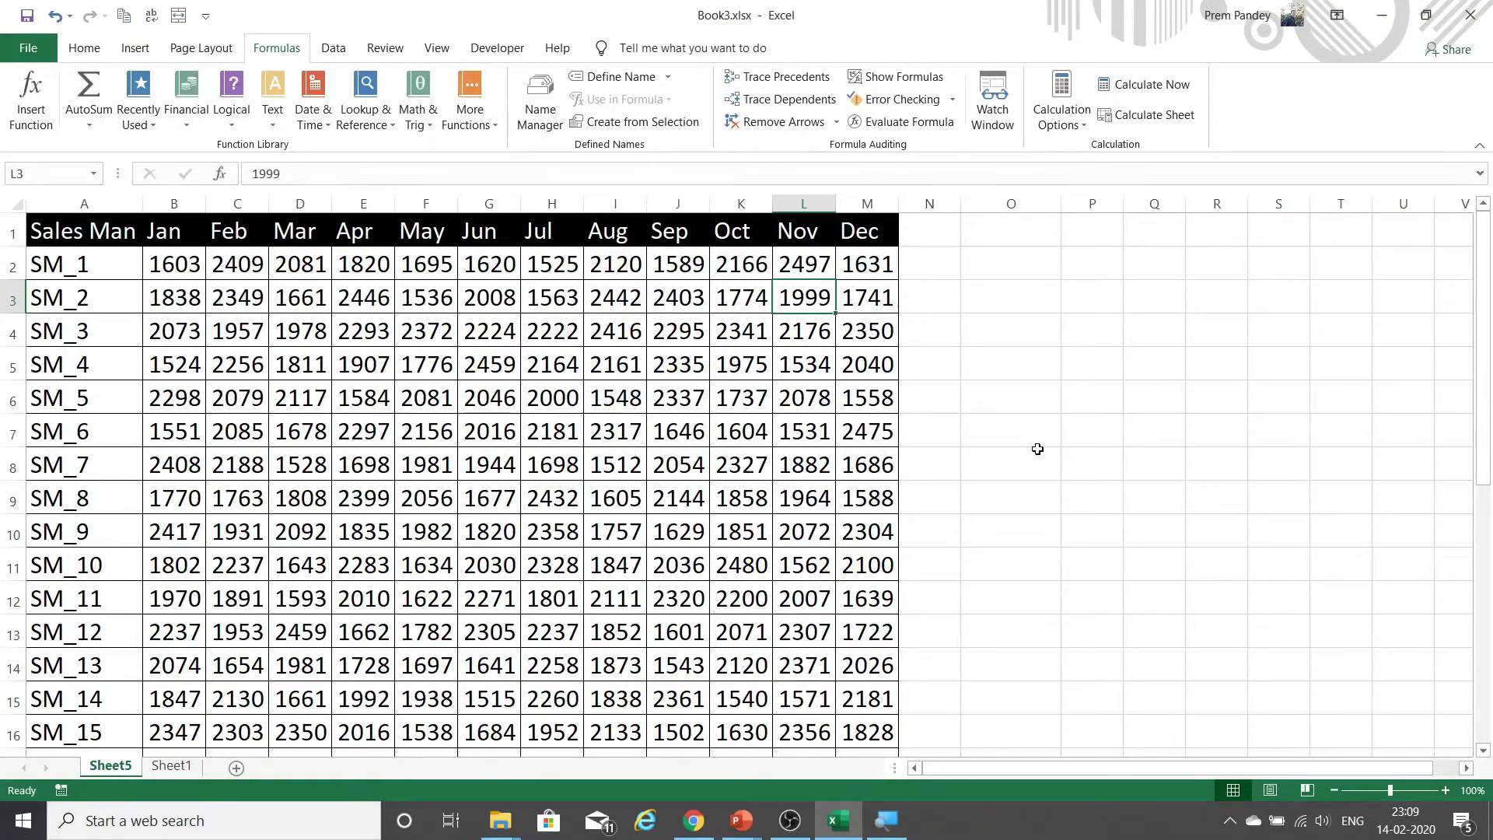
- Select the sales table range A2:M31, covering SM_1 to SM_30 across Jan to Dec
{"action": "left_click", "coordinate": [63, 226]}
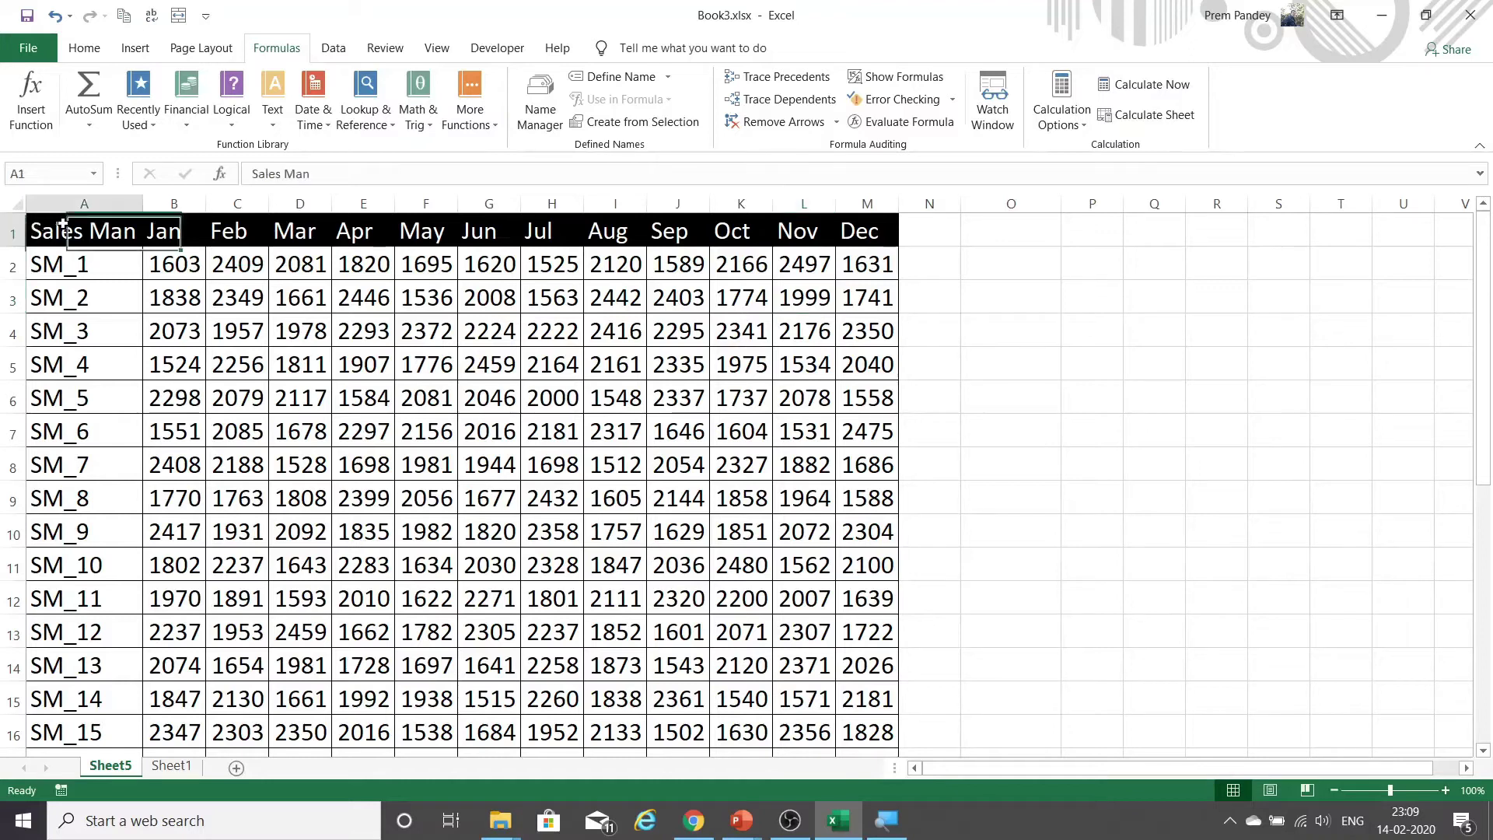
{"action": "key", "text": "ctrl+shift+Down"}
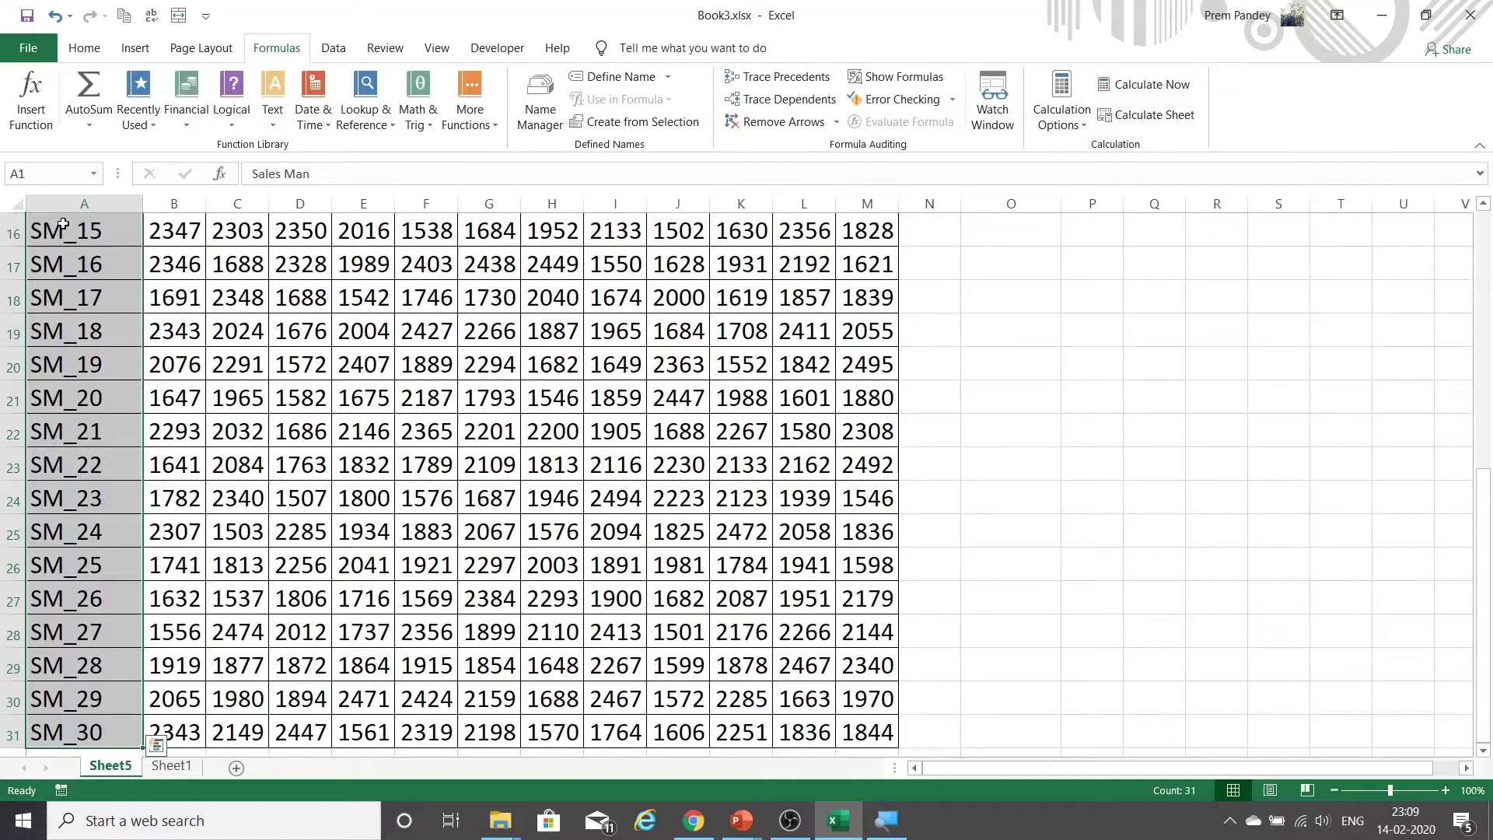
{"action": "scroll", "coordinate": [62, 225], "scroll_direction": "up", "scroll_amount": 5}
{"action": "left_click", "coordinate": [63, 224]}
{"action": "key", "text": "Down"}
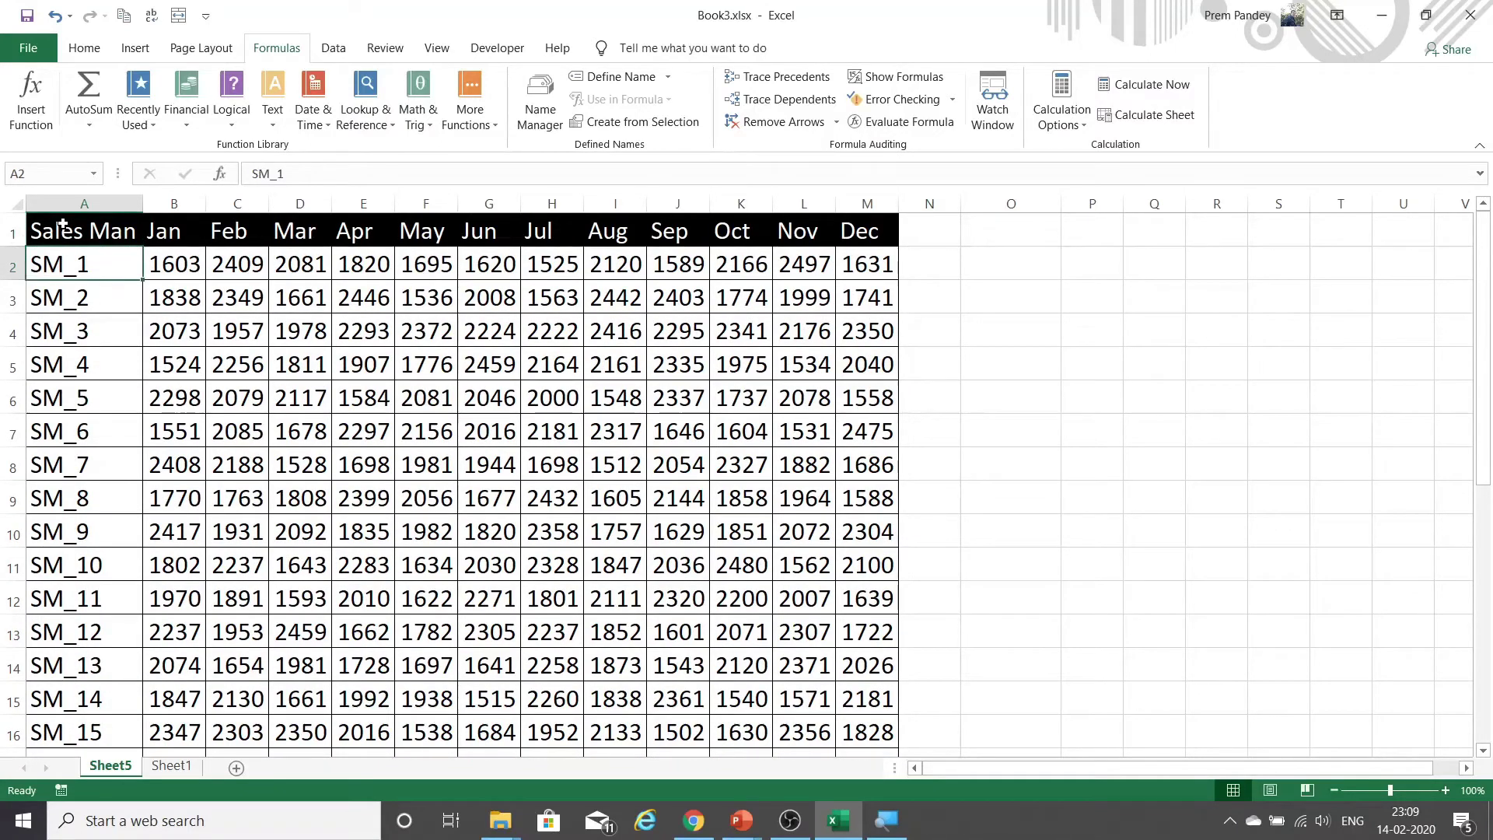
{"action": "key", "text": "ctrl+shift+Right"}
{"action": "key", "text": "ctrl+shift+Down"}
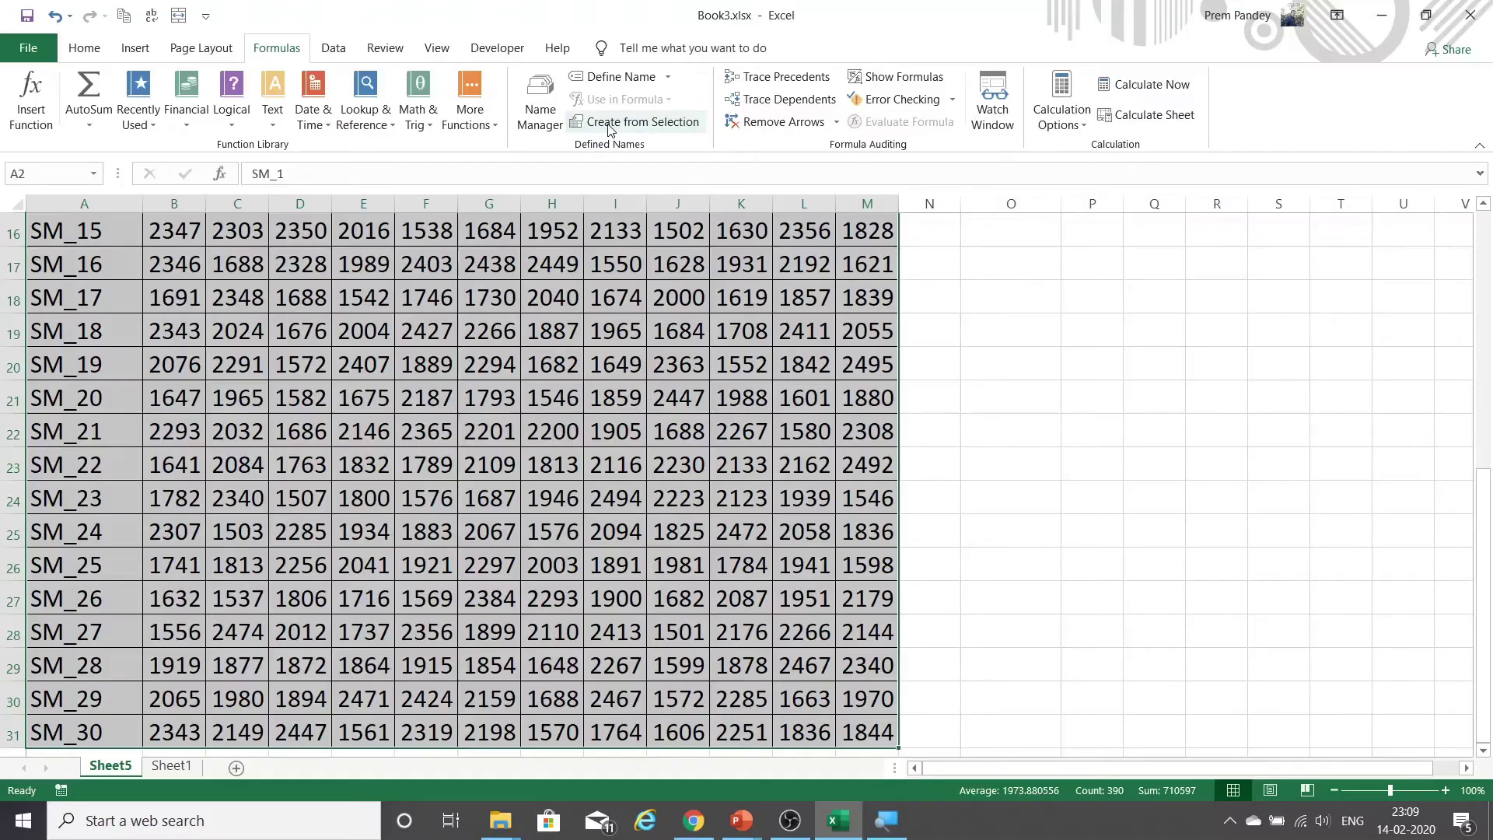
- Create names SM_1 through SM_30 from the selection's left-column row labels
{"action": "left_click", "coordinate": [611, 129]}
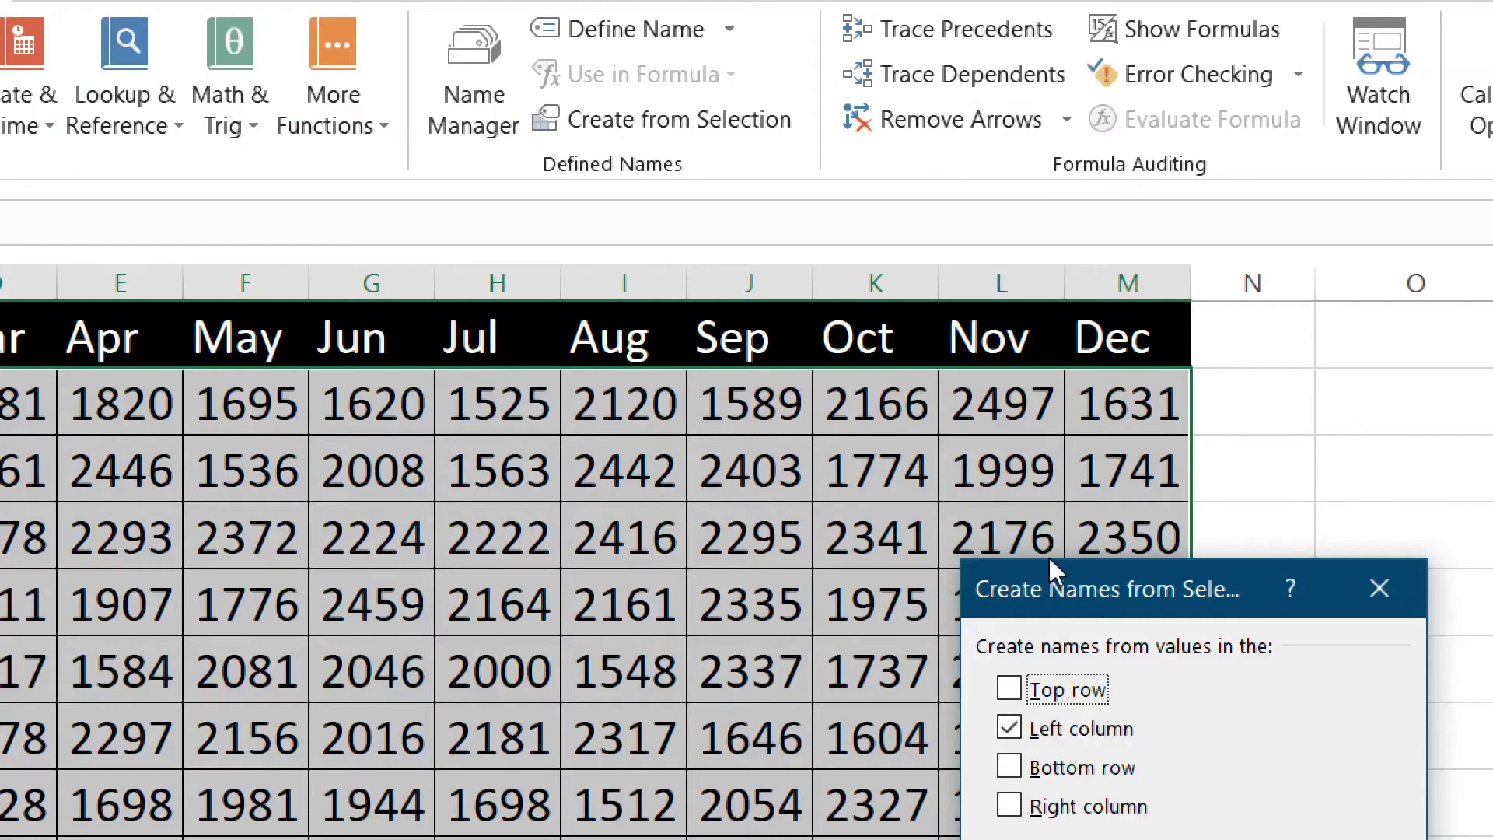
{"action": "left_click_drag", "start_coordinate": [1048, 564], "coordinate": [743, 424]}
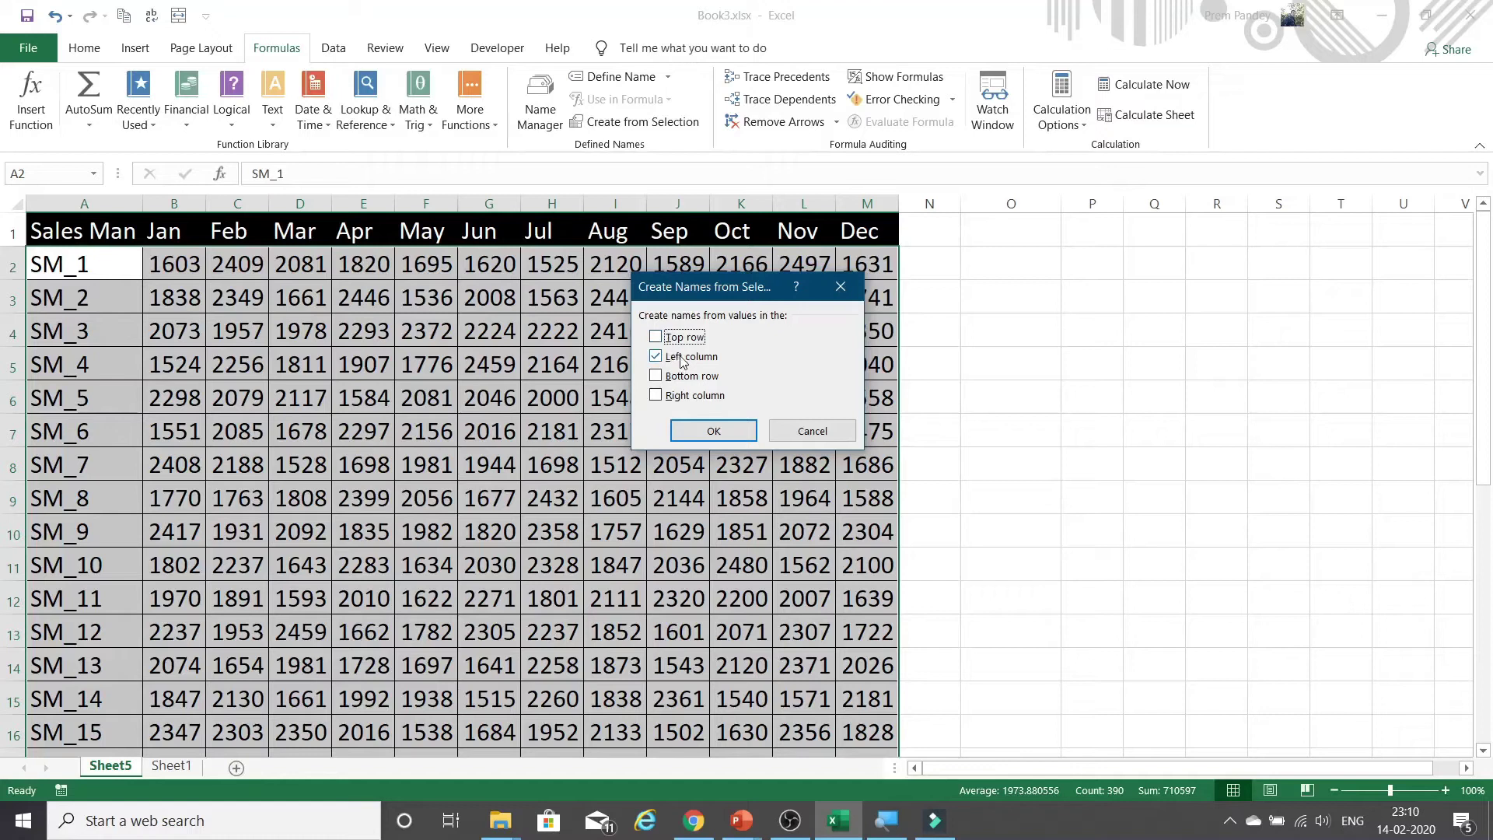
{"action": "left_click", "coordinate": [721, 429]}
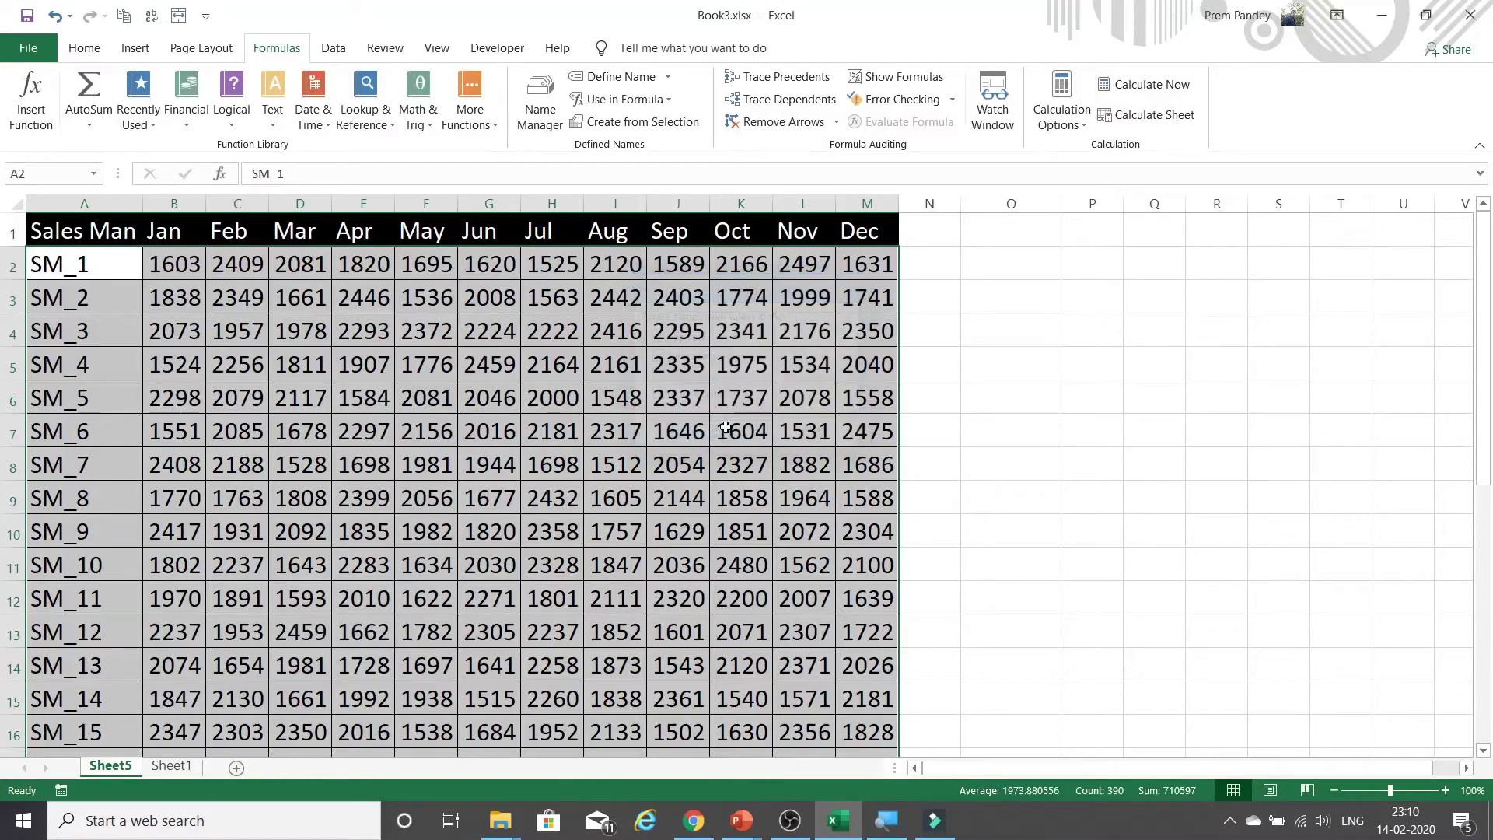
- Review the new SM_ names in the Name Manager, then close it
{"action": "left_click", "coordinate": [544, 107]}
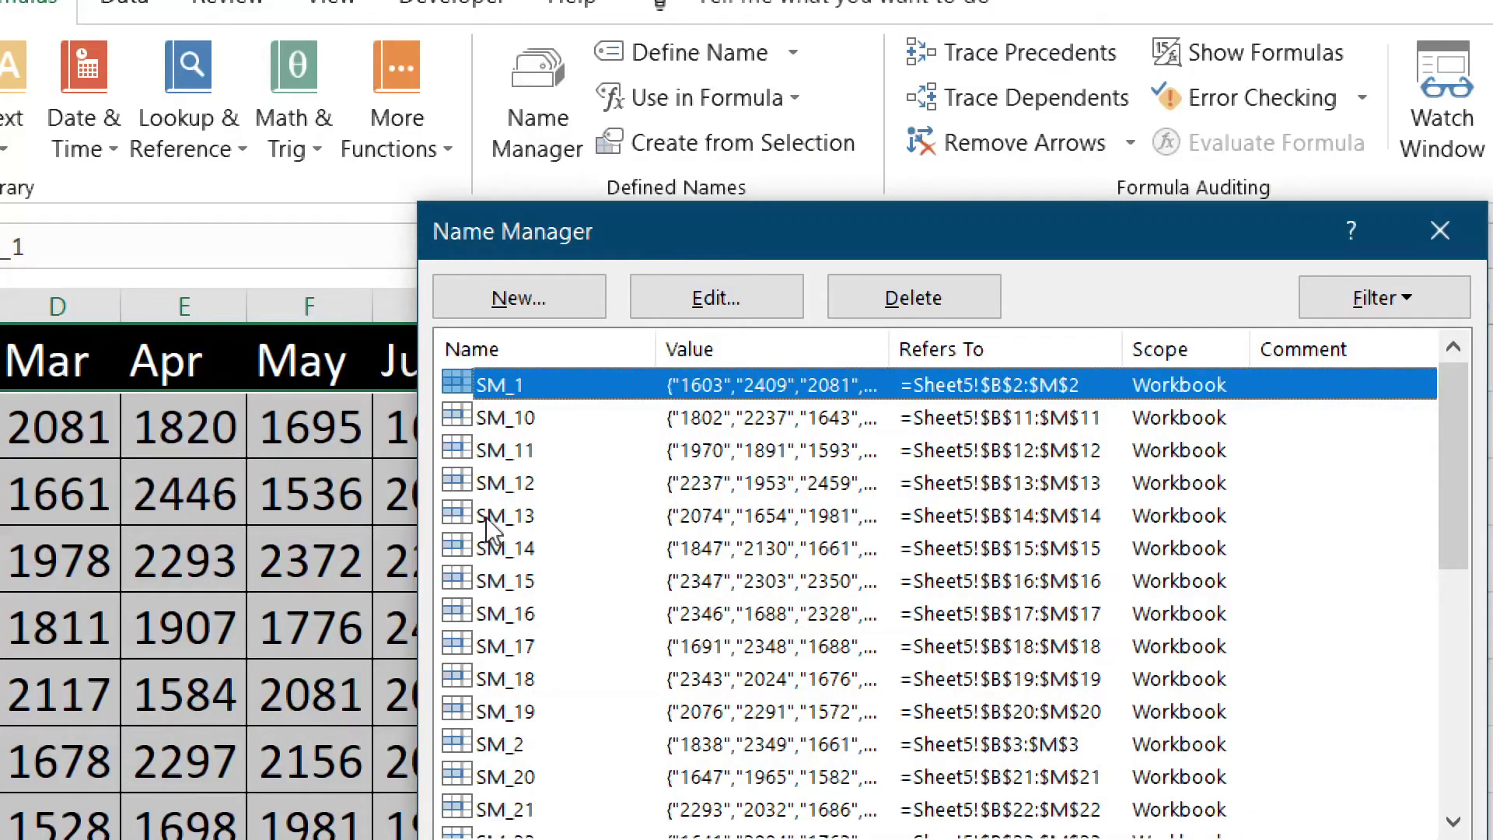
{"action": "scroll", "coordinate": [740, 516], "scroll_direction": "down", "scroll_amount": 3}
{"action": "scroll", "coordinate": [740, 519], "scroll_direction": "down", "scroll_amount": 2}
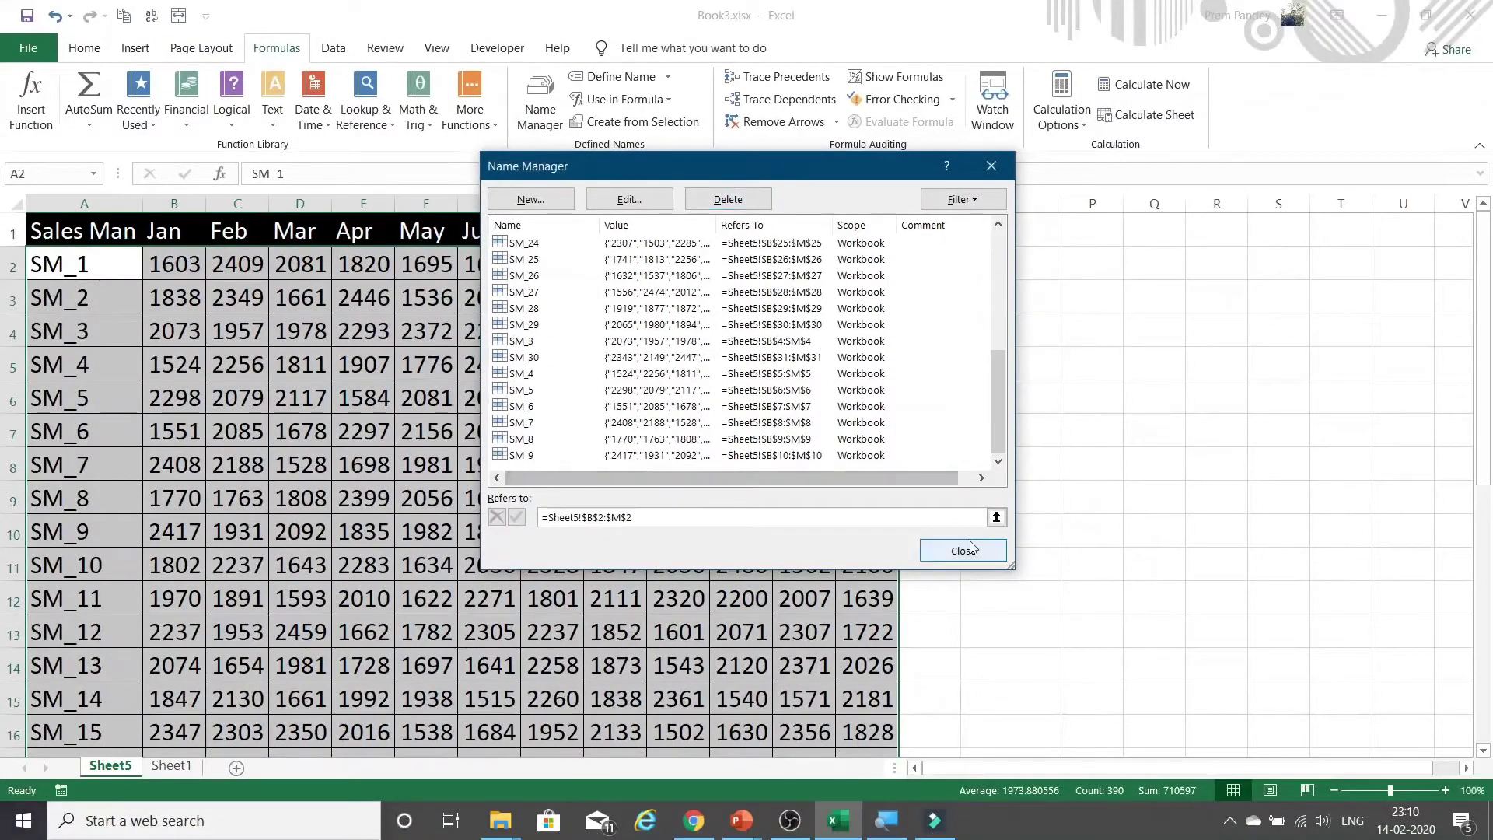
{"action": "left_click", "coordinate": [964, 550]}
- Discard the unfinished =sm_30 entry in O2 and move to N2
{"action": "left_click", "coordinate": [1003, 263]}
{"action": "type", "text": "=sm_30"}
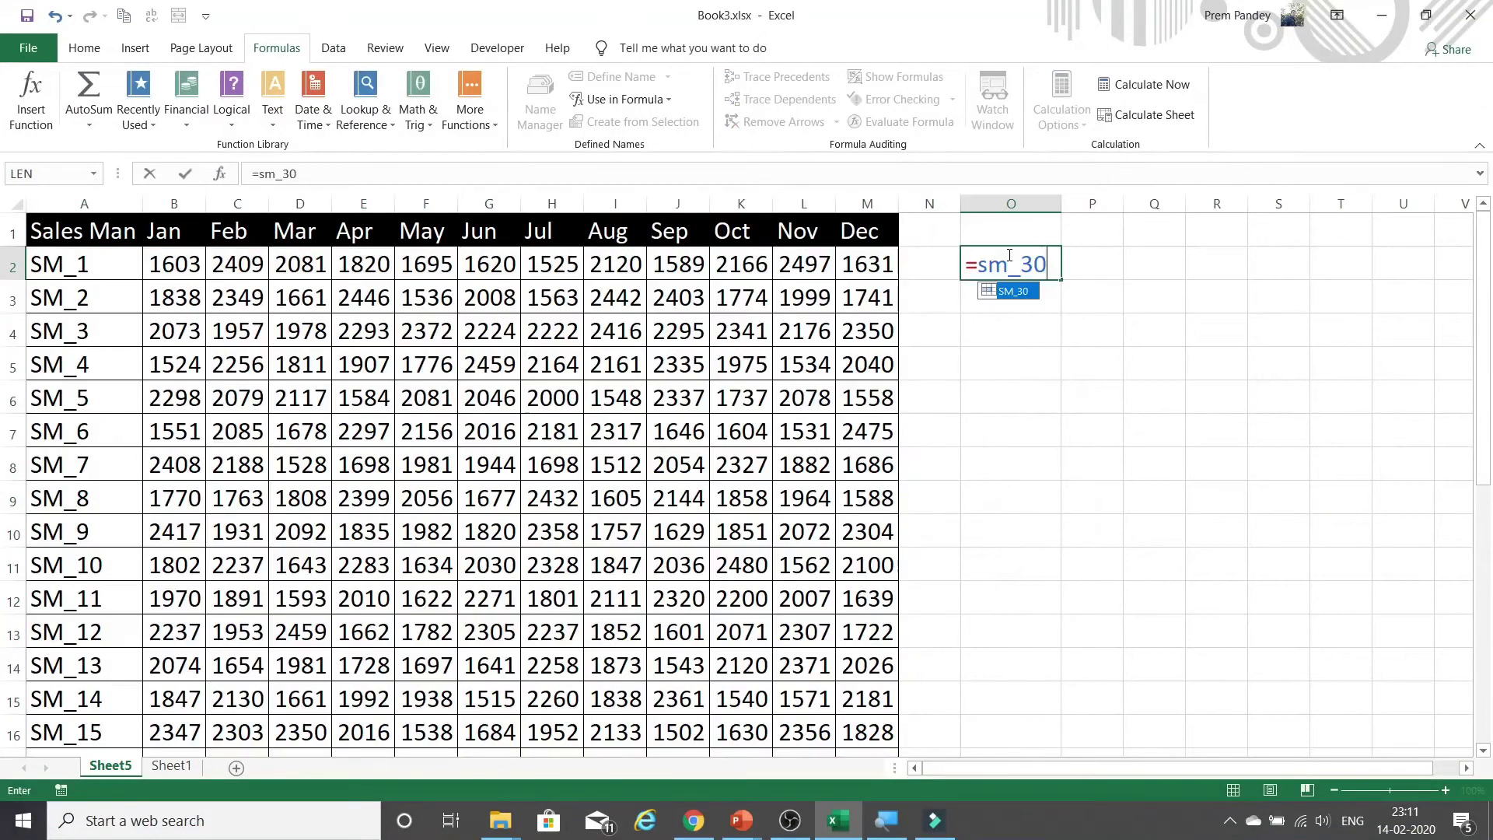
{"action": "key", "text": "Escape"}
{"action": "key", "text": "Left"}
{"action": "type", "text": "+"}
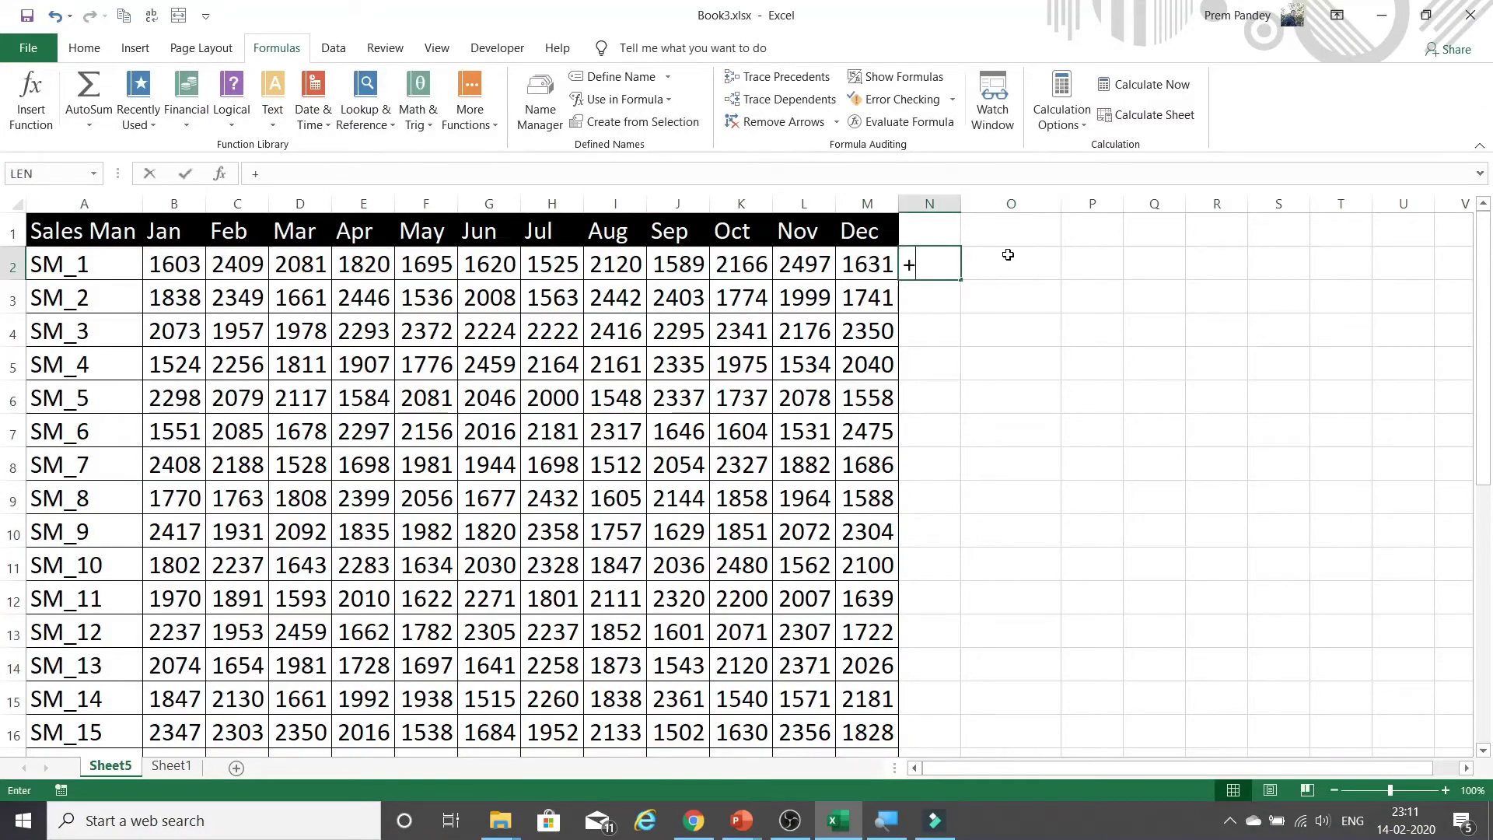
{"action": "key", "text": "BackSpace"}
- Enter =SUM(SM_1) in N2 by pointing at B2:M2, totalling SM_1's monthly sales
{"action": "type", "text": "=sum"}
{"action": "key", "text": "Tab"}
{"action": "key", "text": "Left"}
{"action": "key", "text": "ctrl+shift+Left"}
{"action": "key", "text": "shift+Right"}
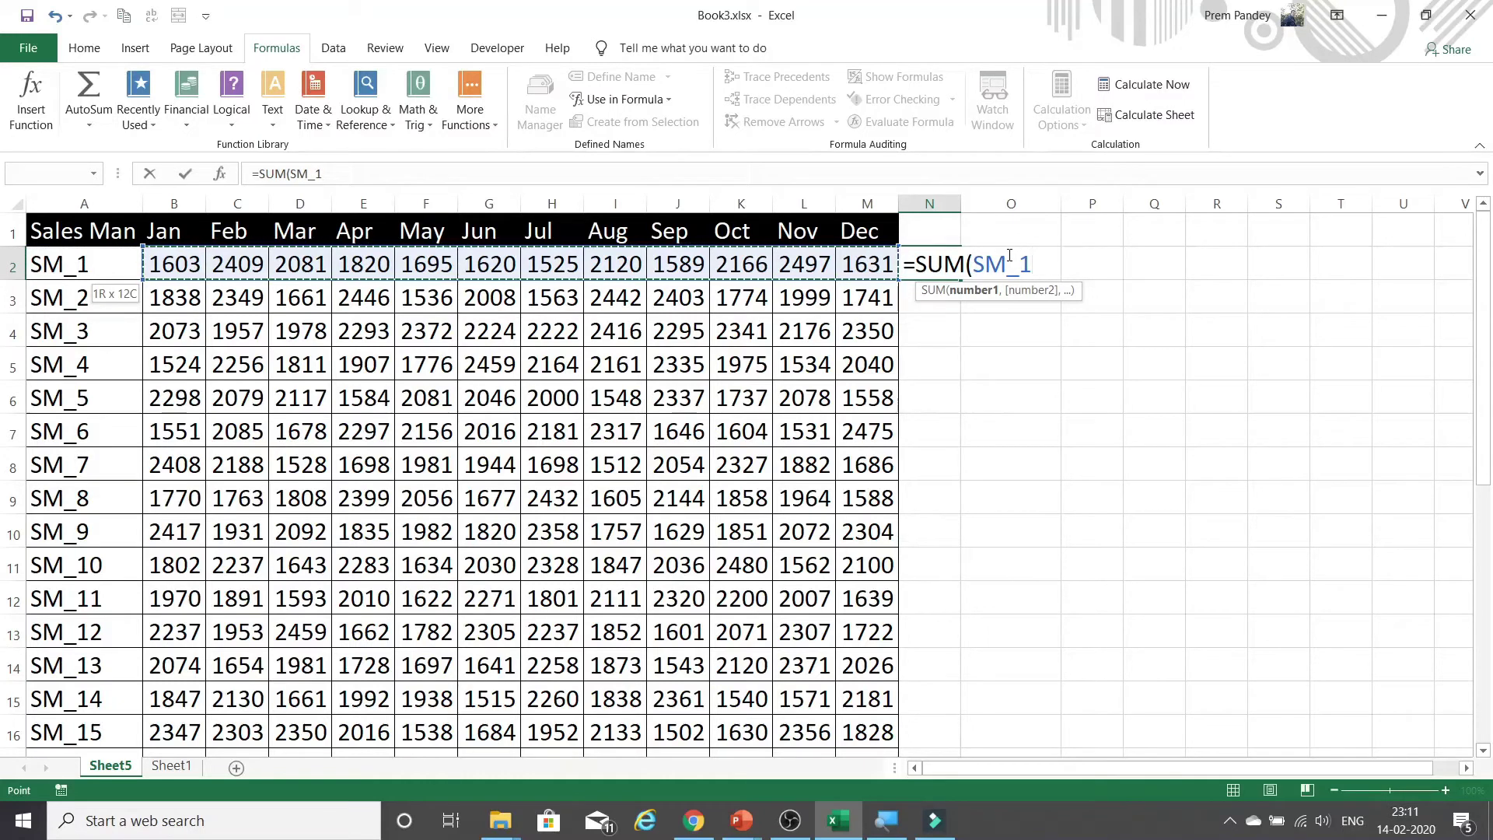
{"action": "key", "text": "shift+Right"}
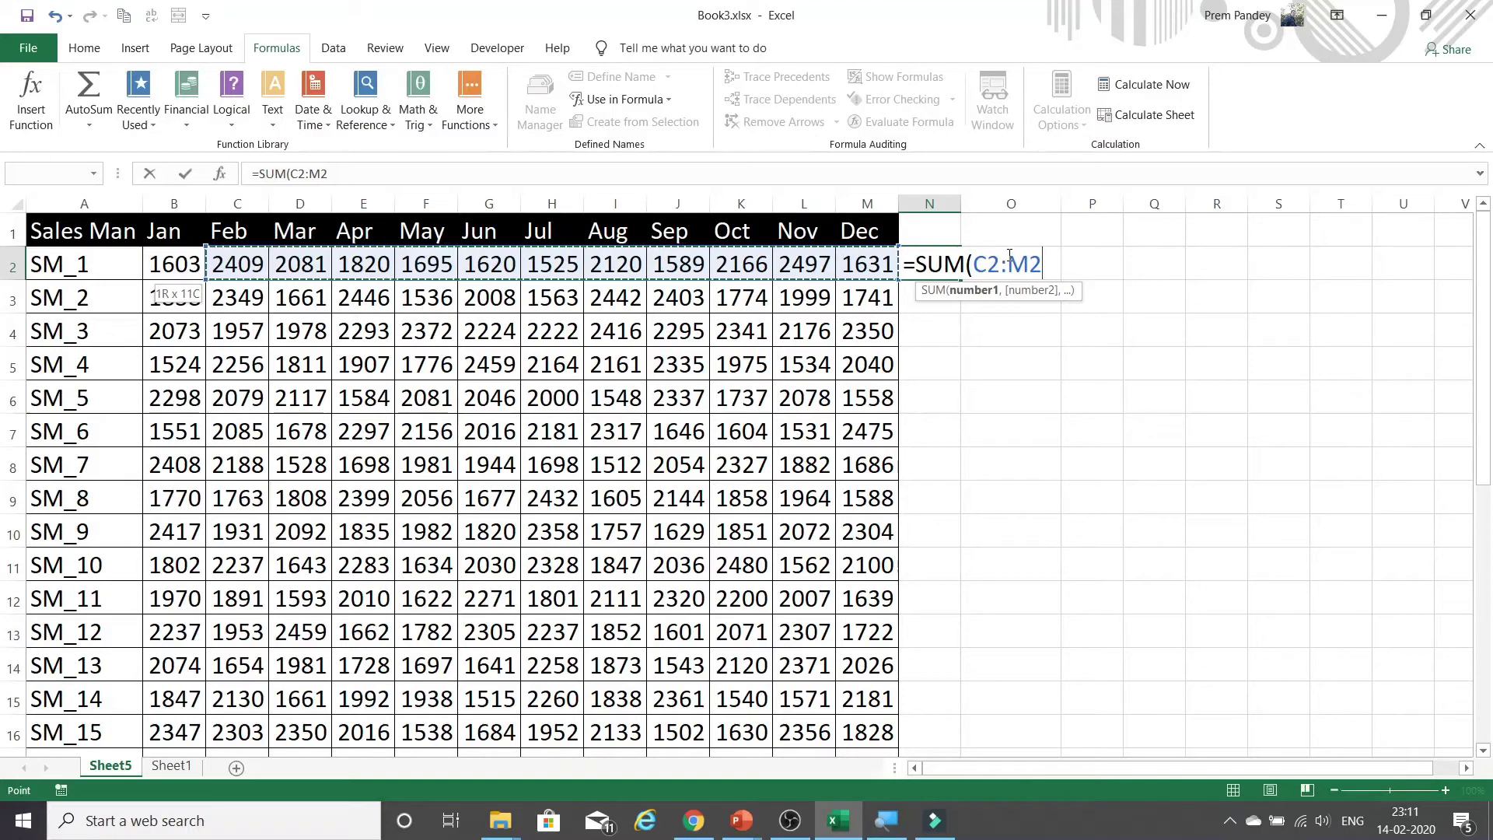
{"action": "key", "text": "shift+Left"}
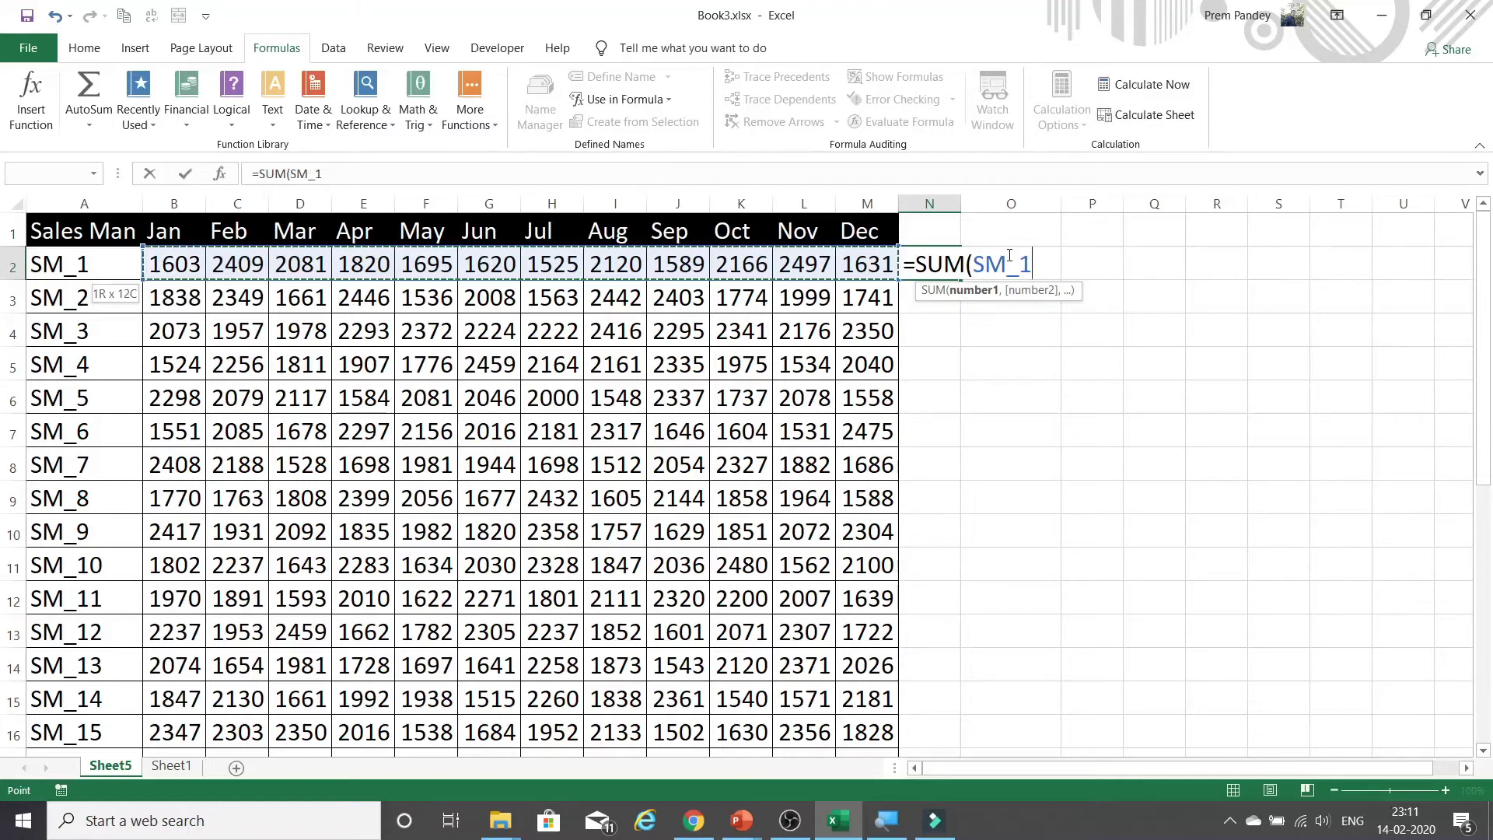
{"action": "type", "text": ")"}
{"action": "key", "text": "Return"}
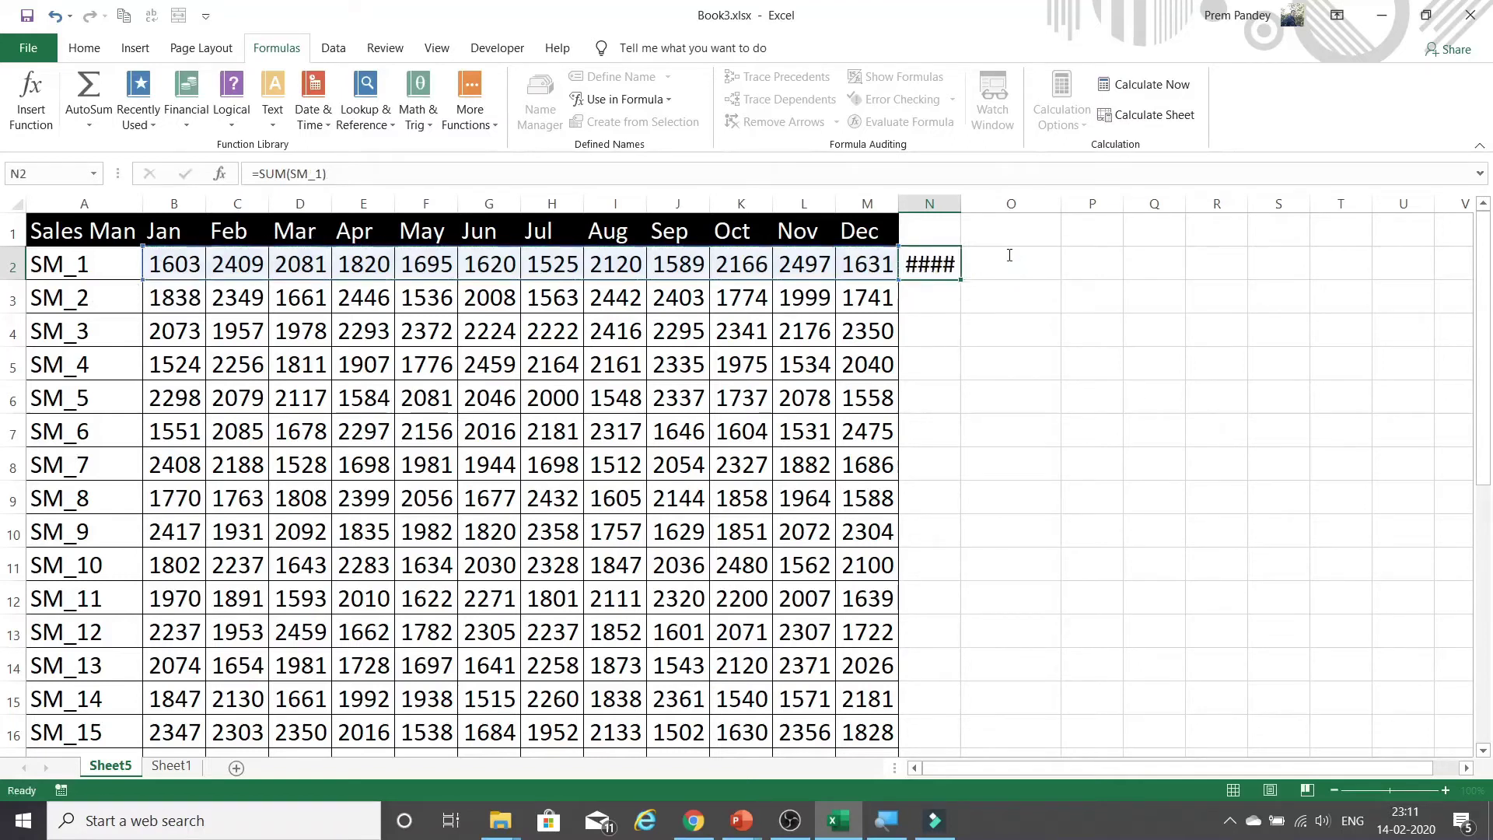
{"action": "left_click", "coordinate": [964, 265]}
{"action": "double_click", "coordinate": [974, 281]}
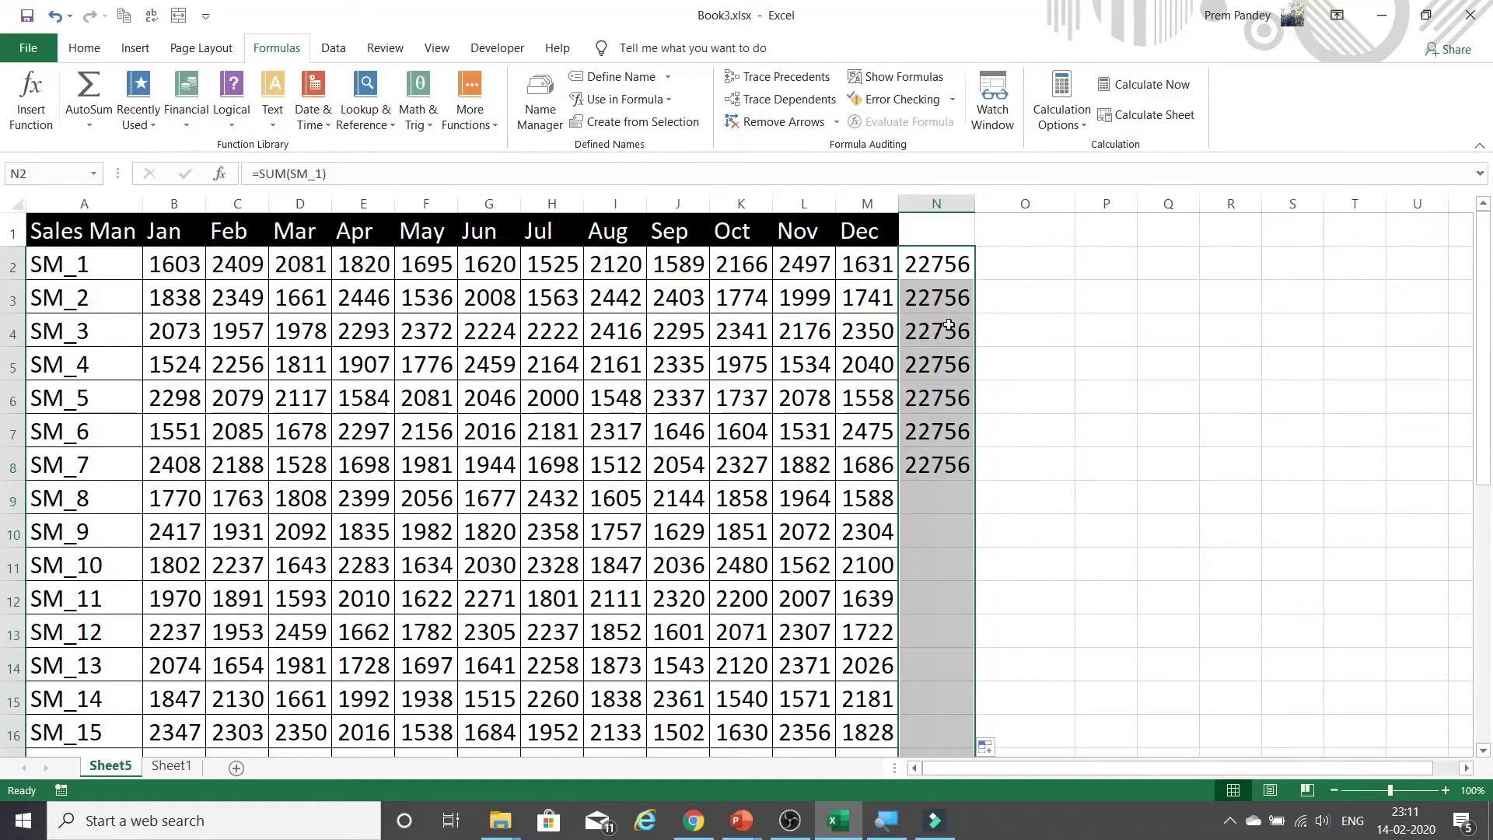
{"action": "left_click", "coordinate": [947, 330]}
{"action": "key", "text": "Up"}
{"action": "key", "text": "Up"}
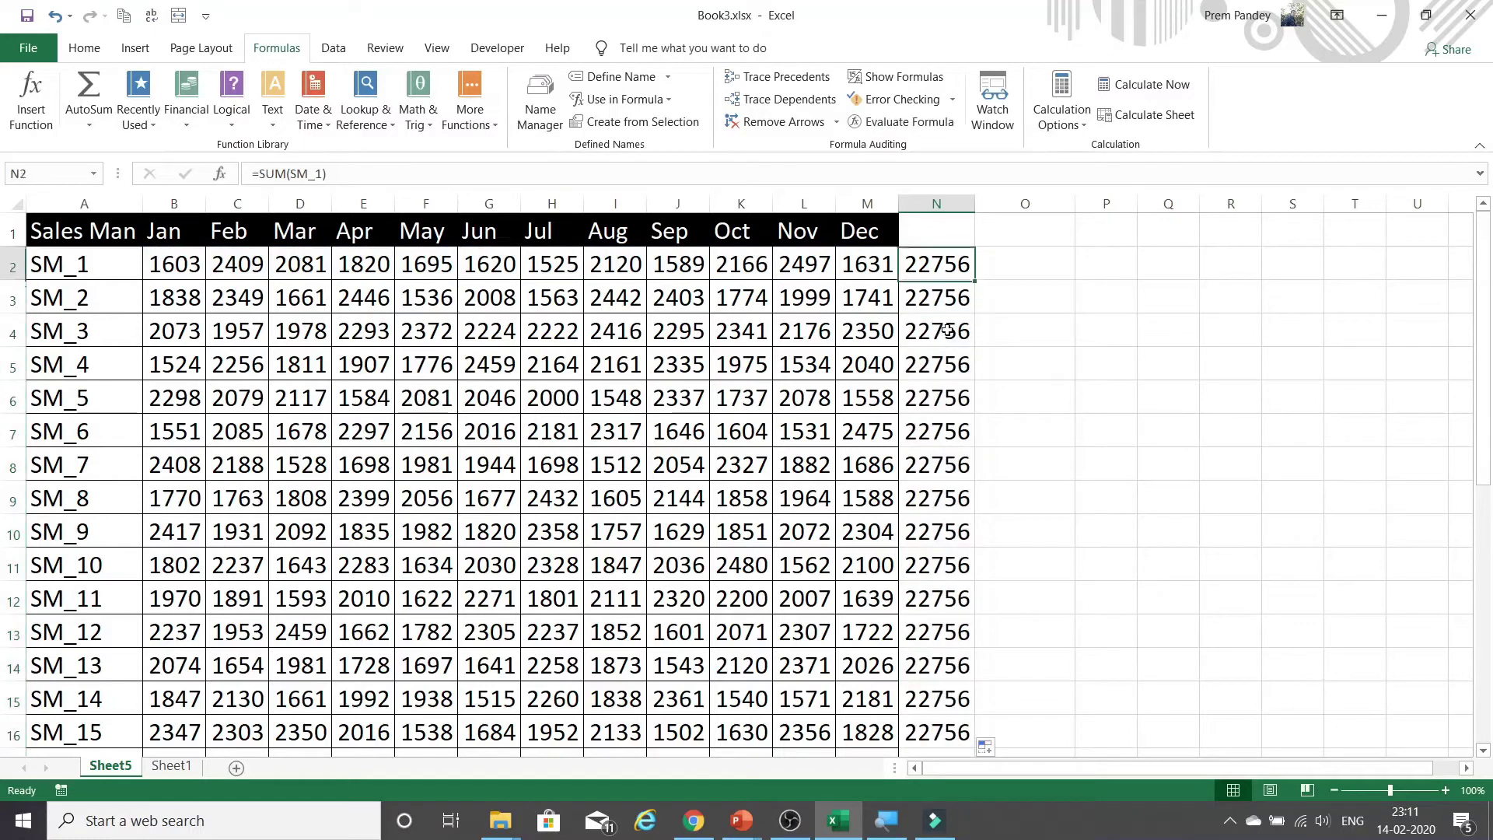
{"action": "key", "text": "Down"}
{"action": "key", "text": "Down"}
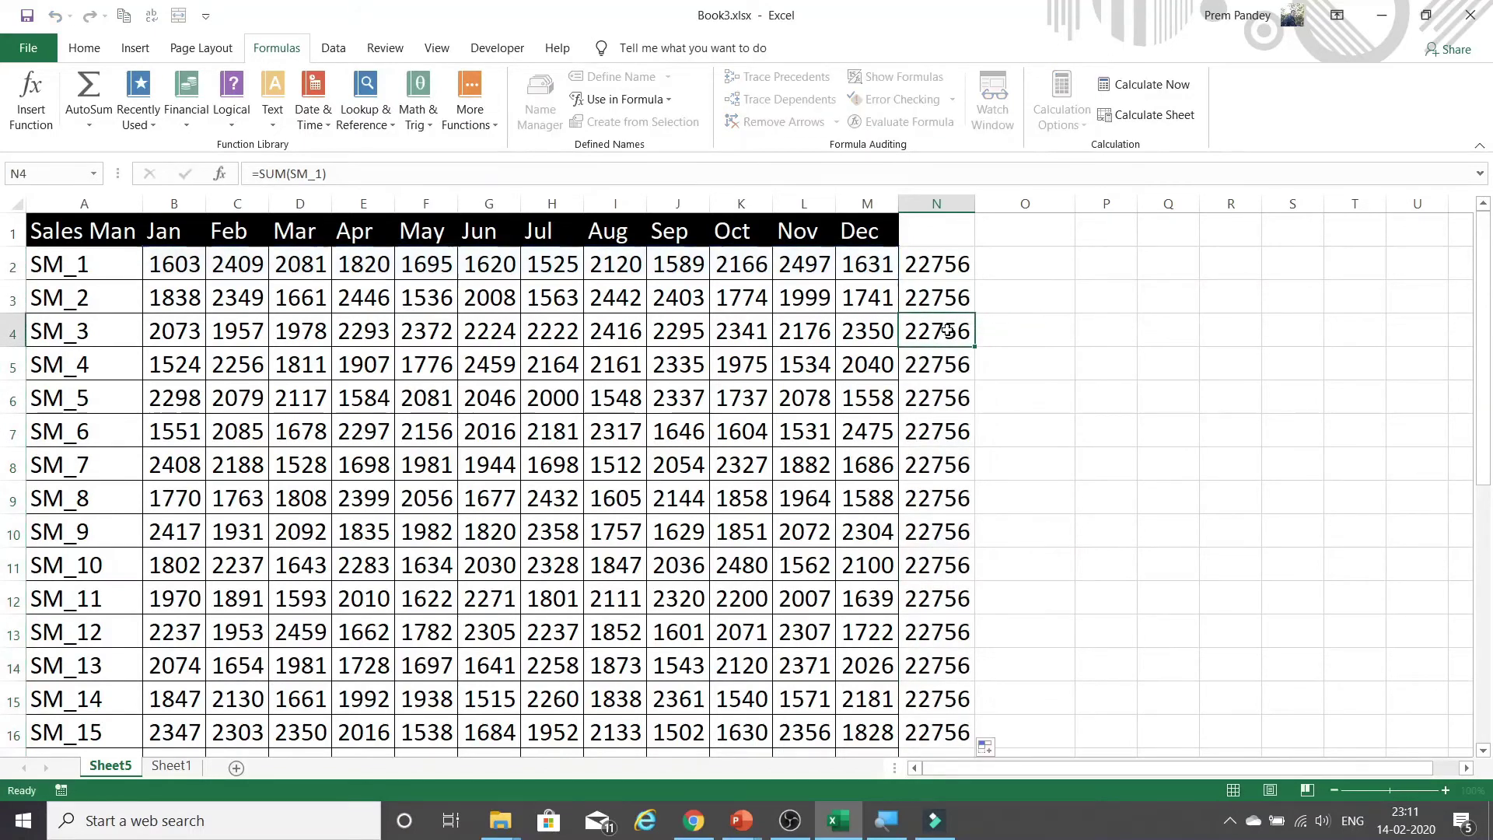
{"action": "key", "text": "Down"}
{"action": "key", "text": "Up"}
{"action": "key", "text": "Up"}
{"action": "key", "text": "Up"}
{"action": "key", "text": "Left"}
{"action": "key", "text": "Left"}
{"action": "key", "text": "Left"}
{"action": "key", "text": "Left"}
{"action": "key", "text": "ctrl+Right"}
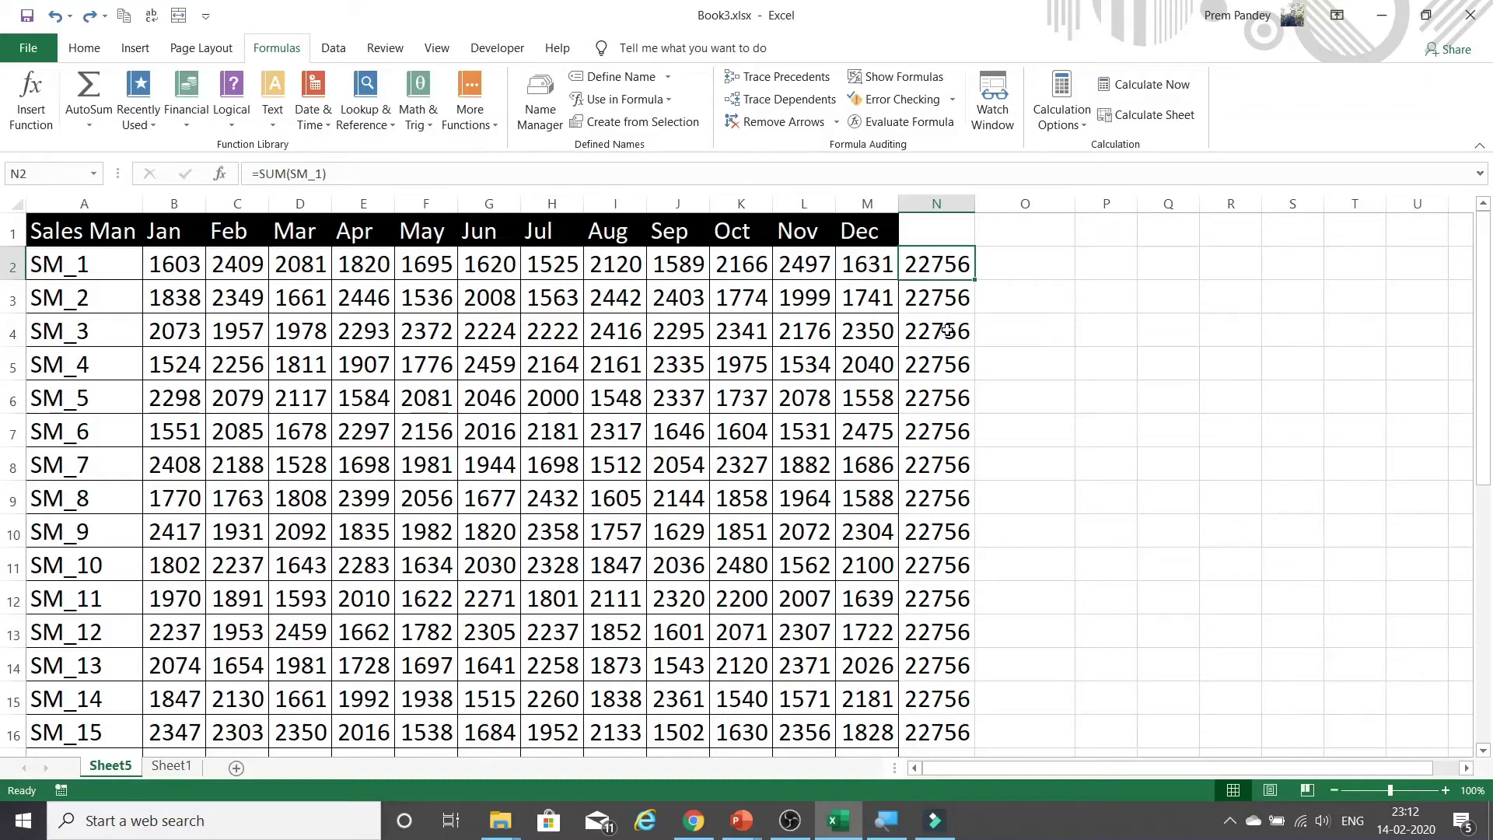
- Enter =SUM(INDIRECT(A2)) in N2 and fill it down column N
{"action": "type", "text": "=sum"}
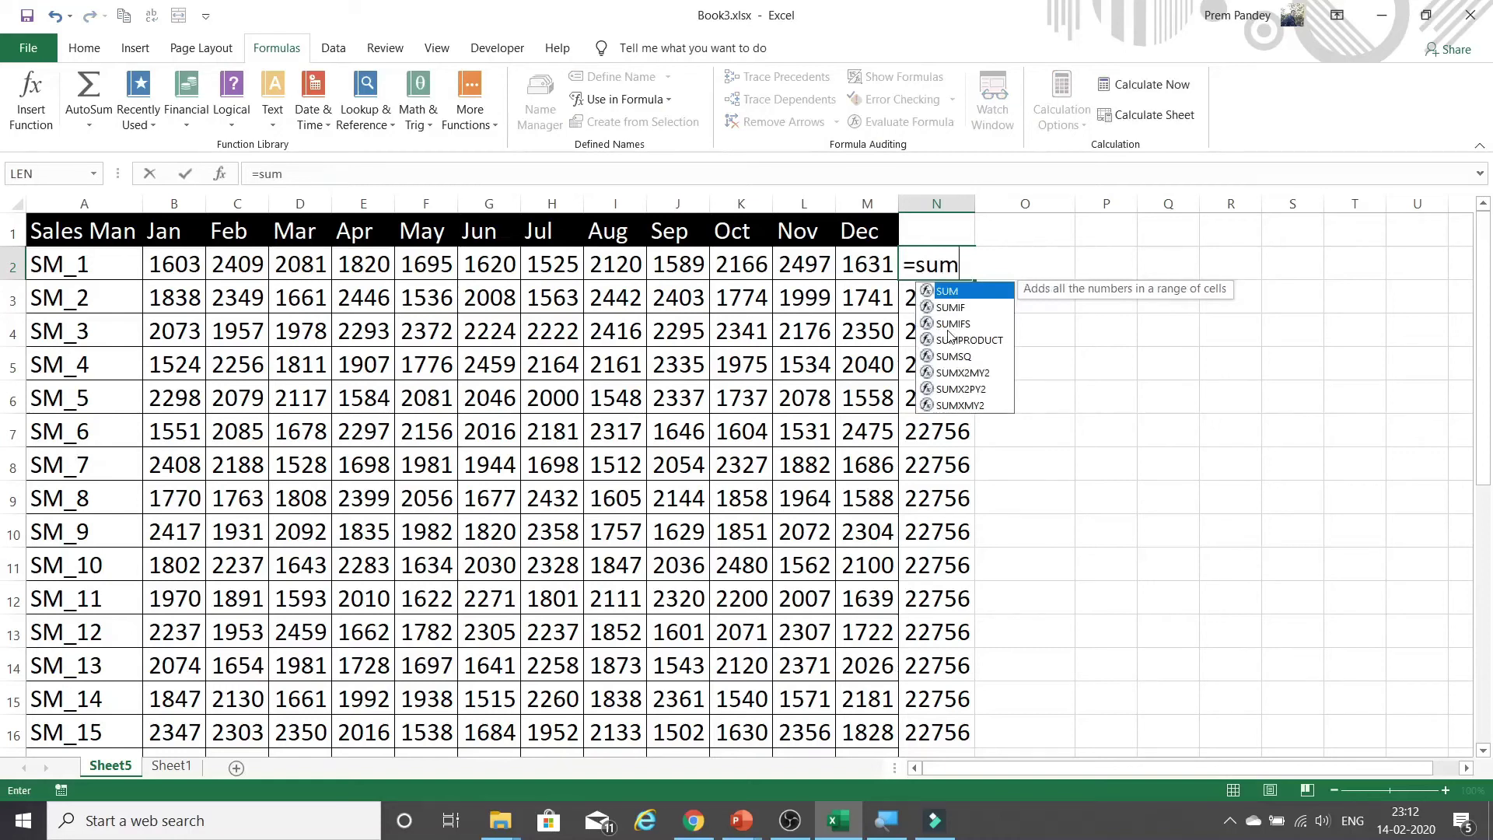
{"action": "key", "text": "Tab"}
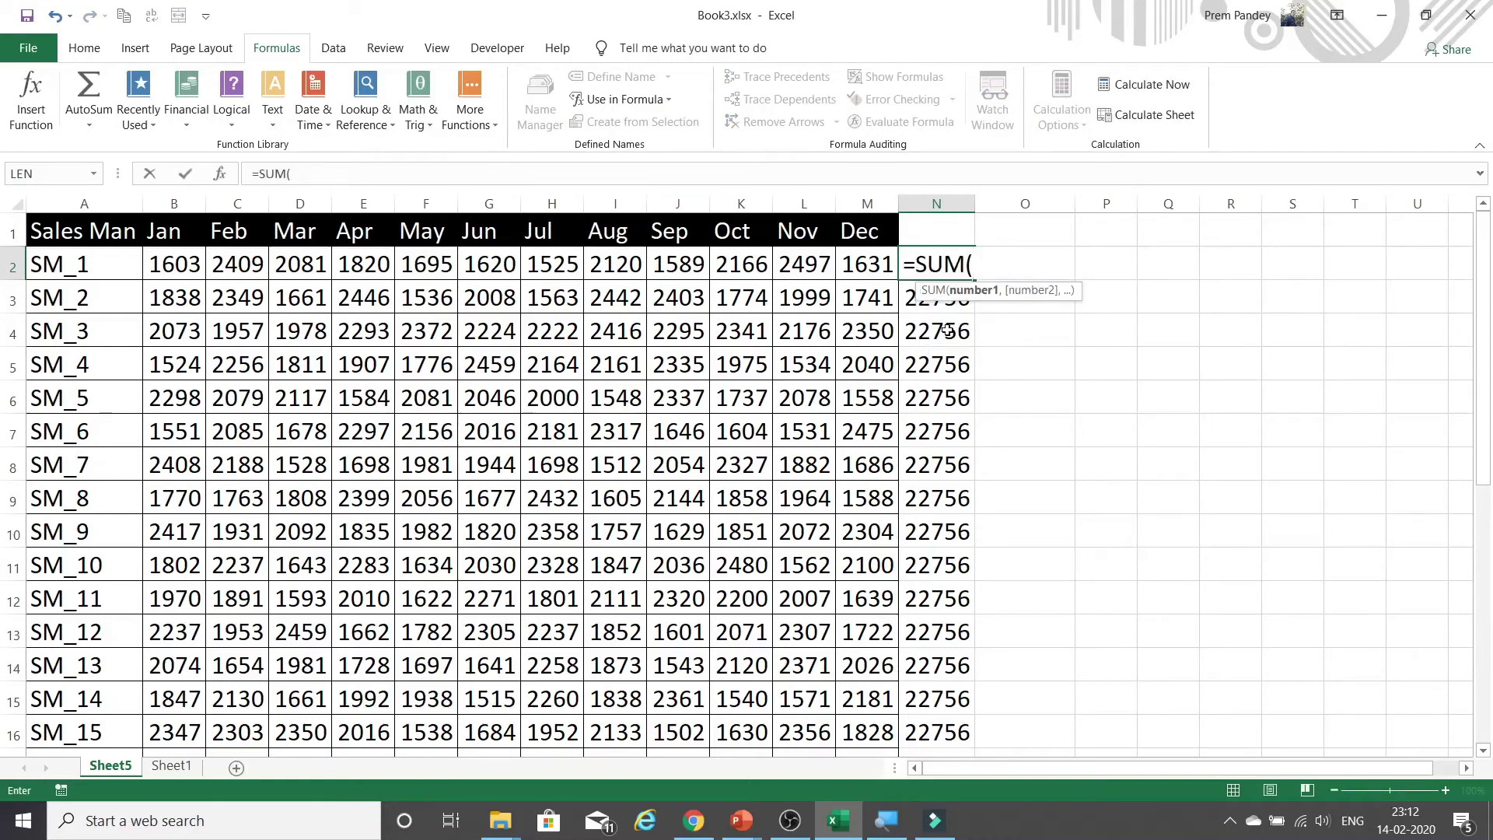
{"action": "type", "text": "indi"}
{"action": "key", "text": "Tab"}
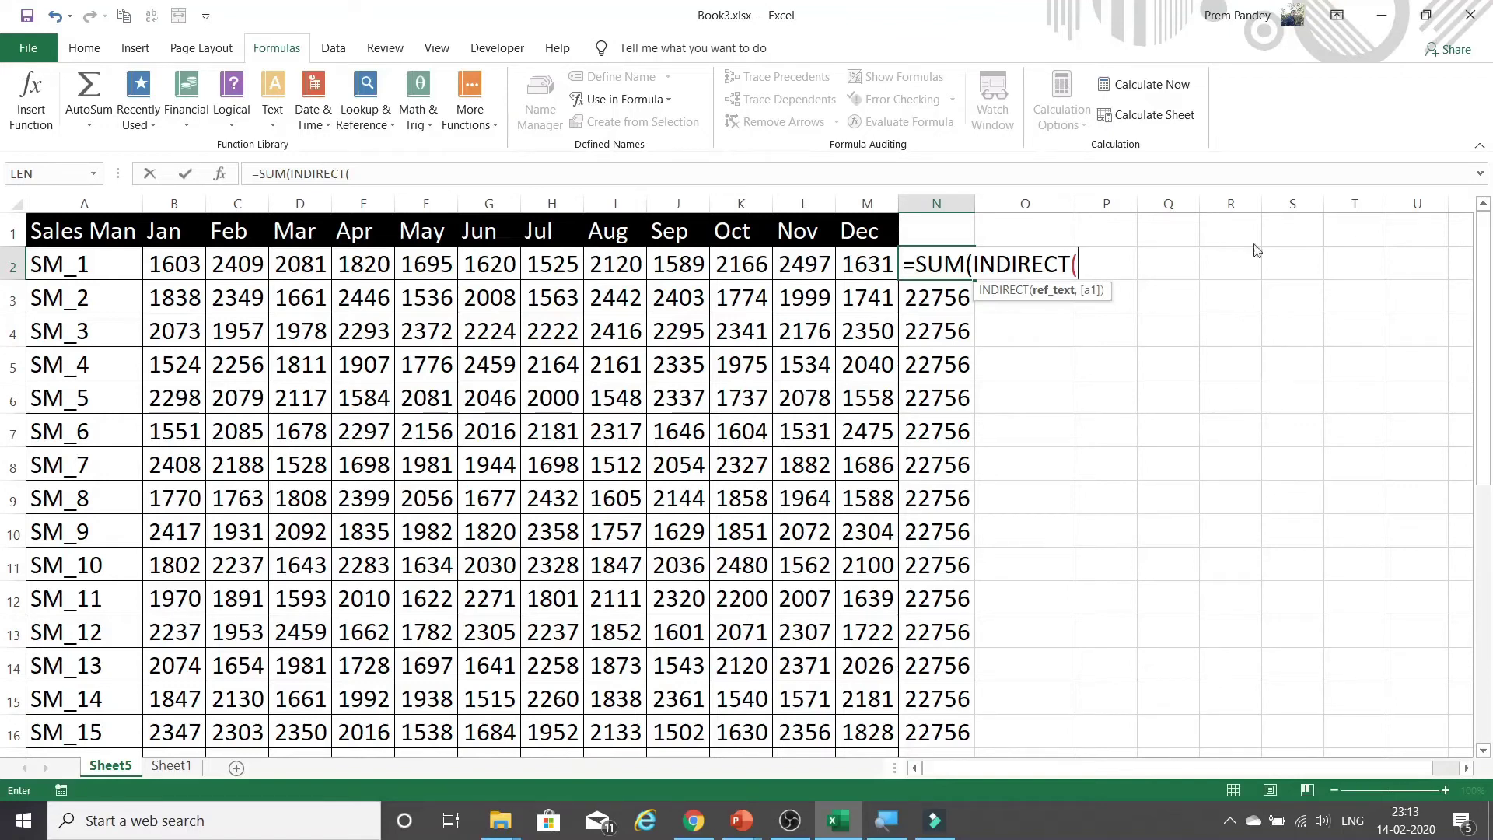
{"action": "left_click", "coordinate": [37, 264]}
{"action": "left_click", "coordinate": [38, 264]}
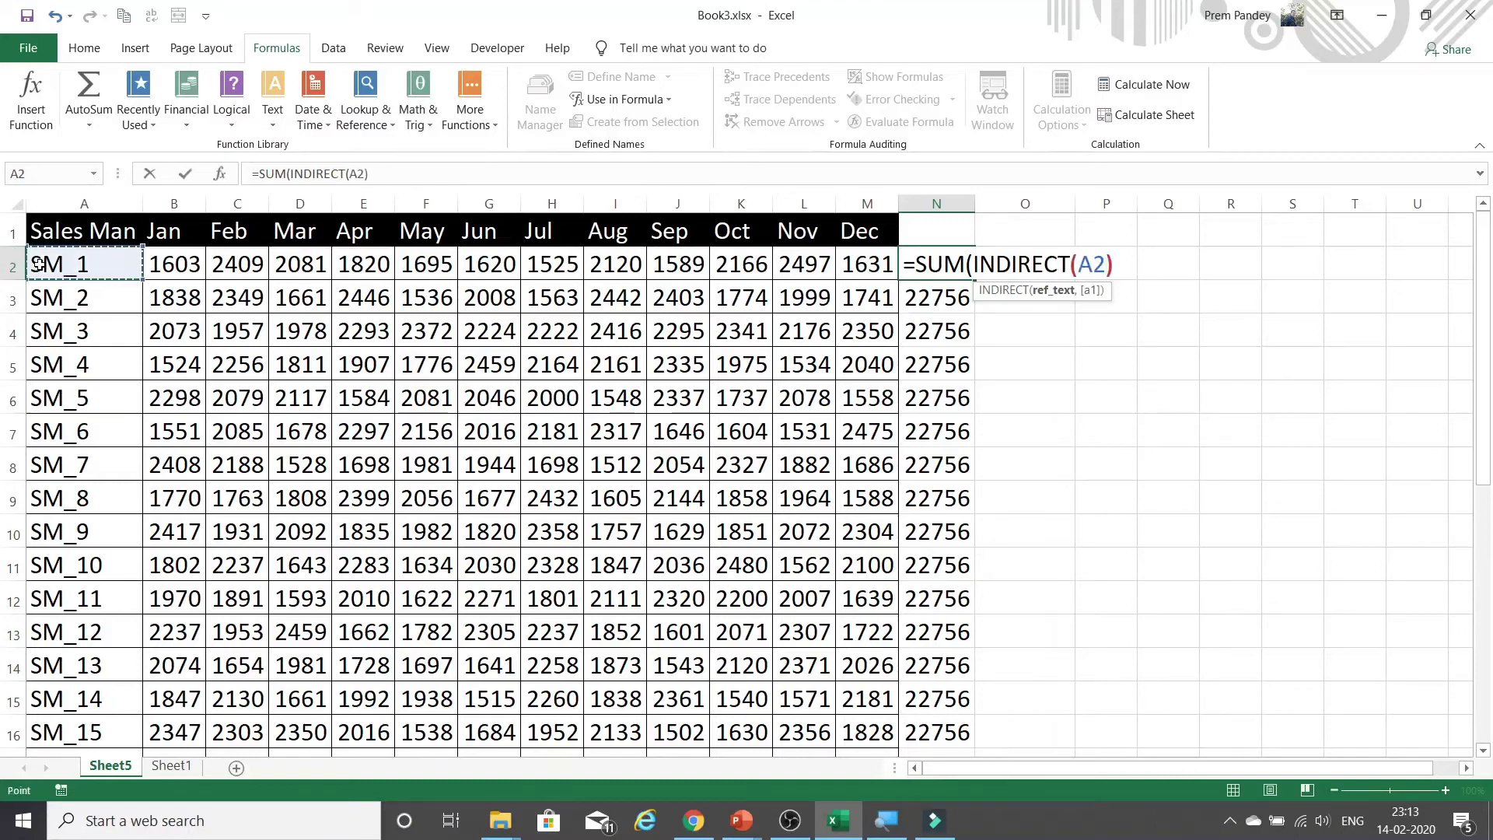
{"action": "key", "text": "Return"}
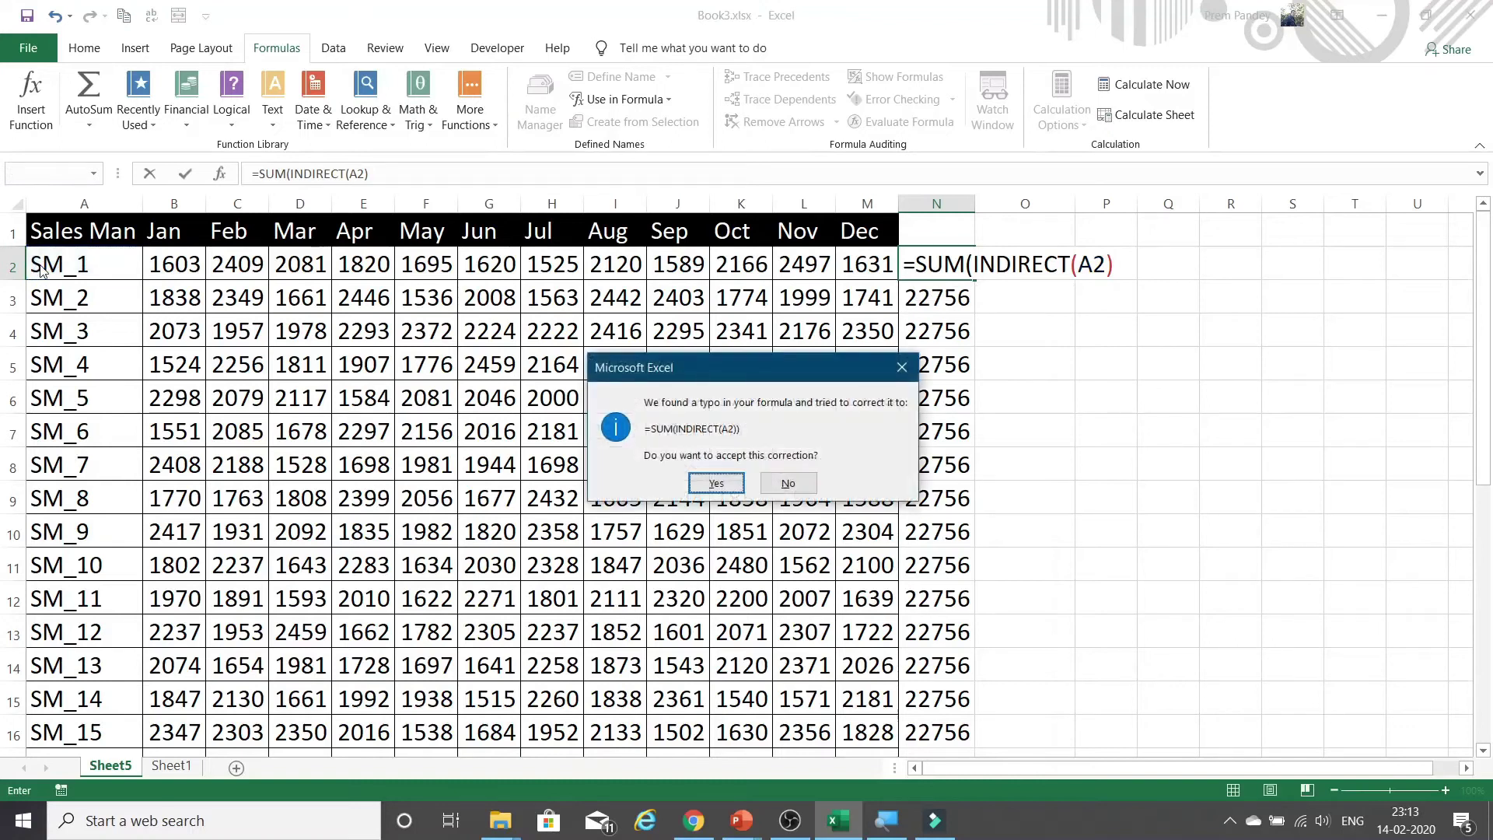
{"action": "key", "text": "Return"}
{"action": "left_click", "coordinate": [930, 263]}
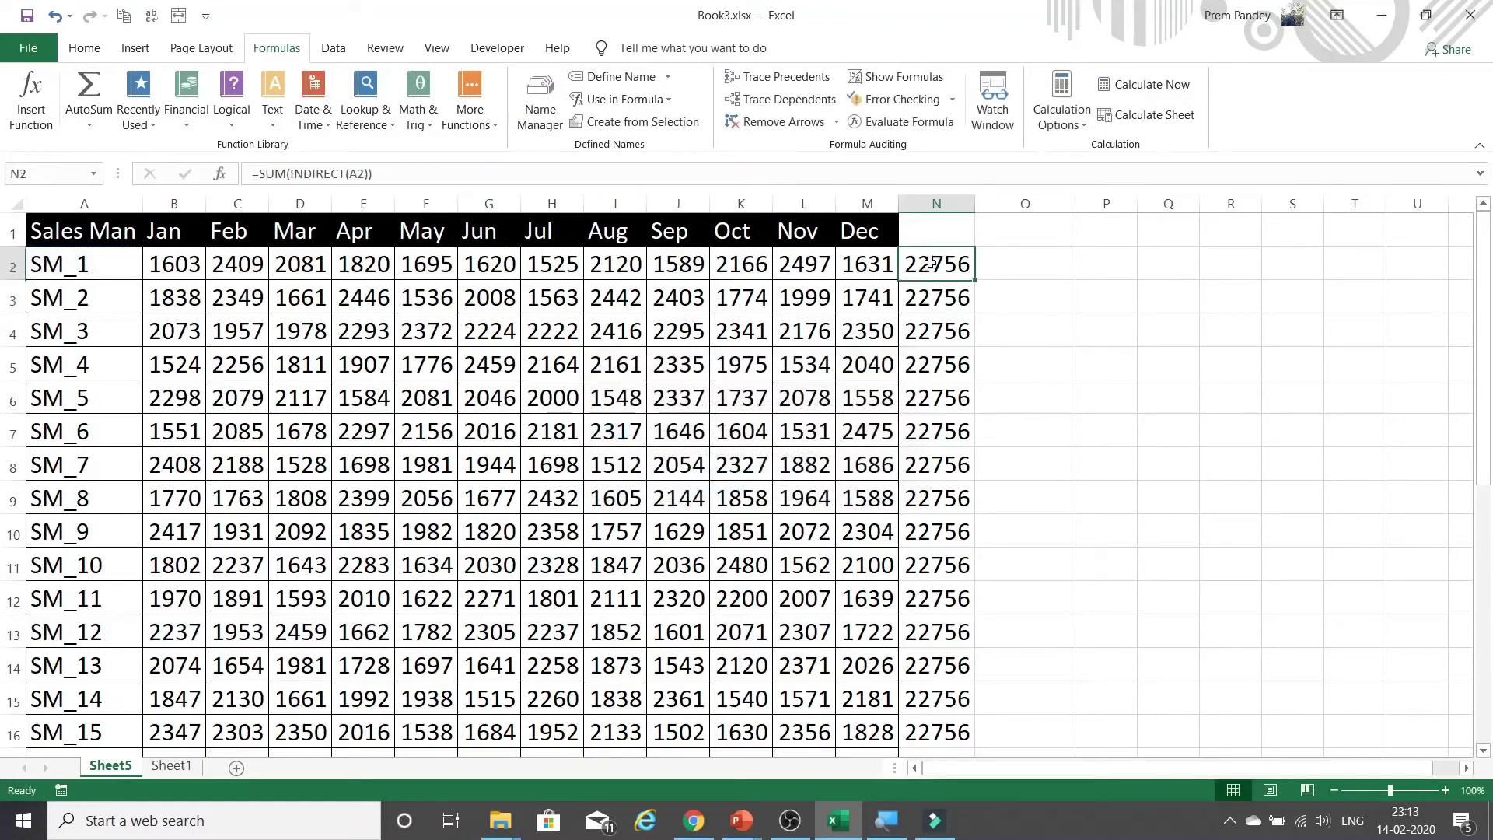
{"action": "double_click", "coordinate": [973, 280]}
- Check N4's formula, then open Evaluate Formula for N2
{"action": "left_click", "coordinate": [968, 334]}
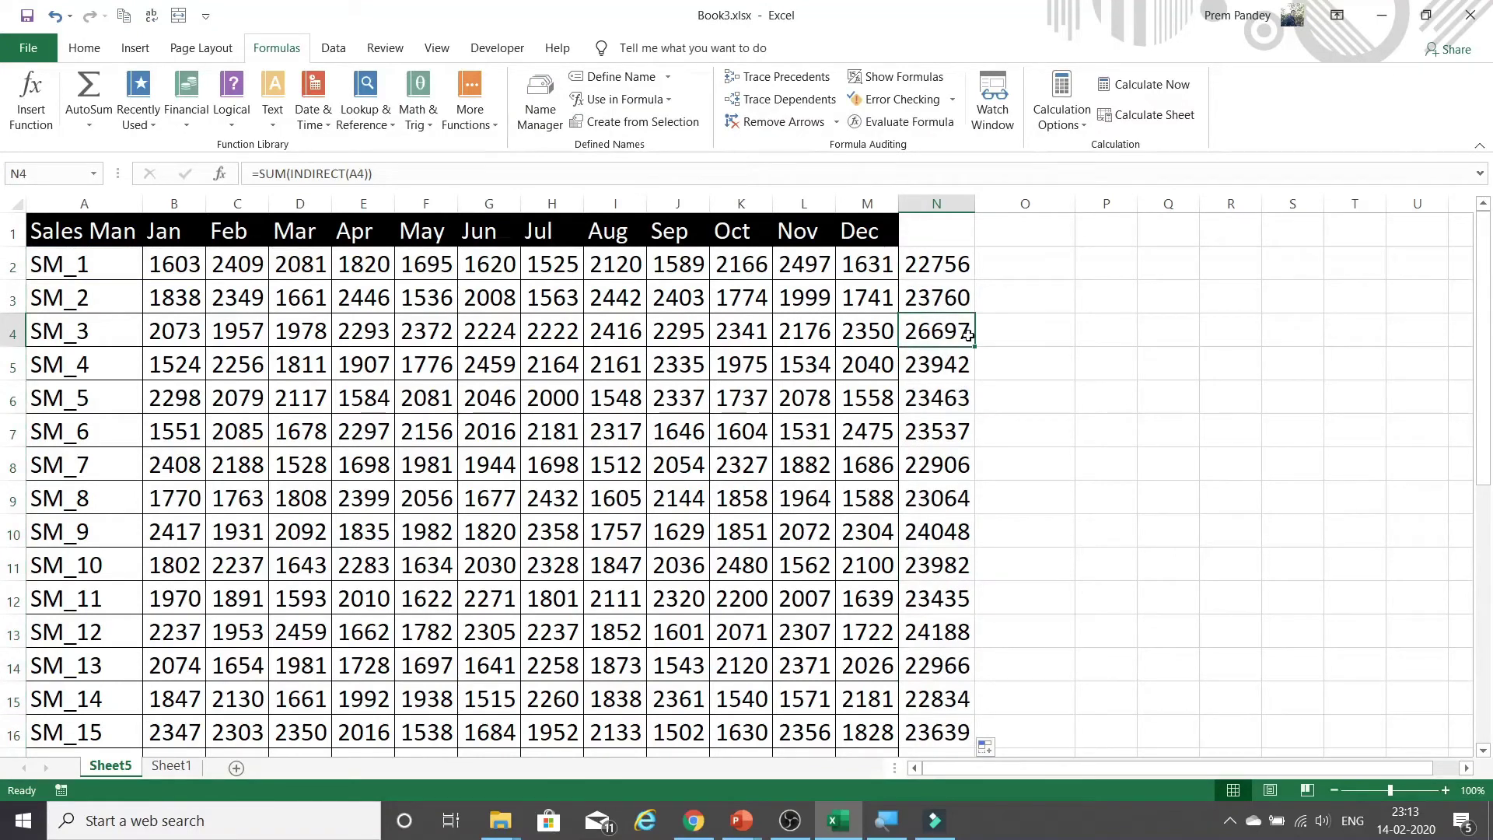
{"action": "left_click", "coordinate": [930, 267]}
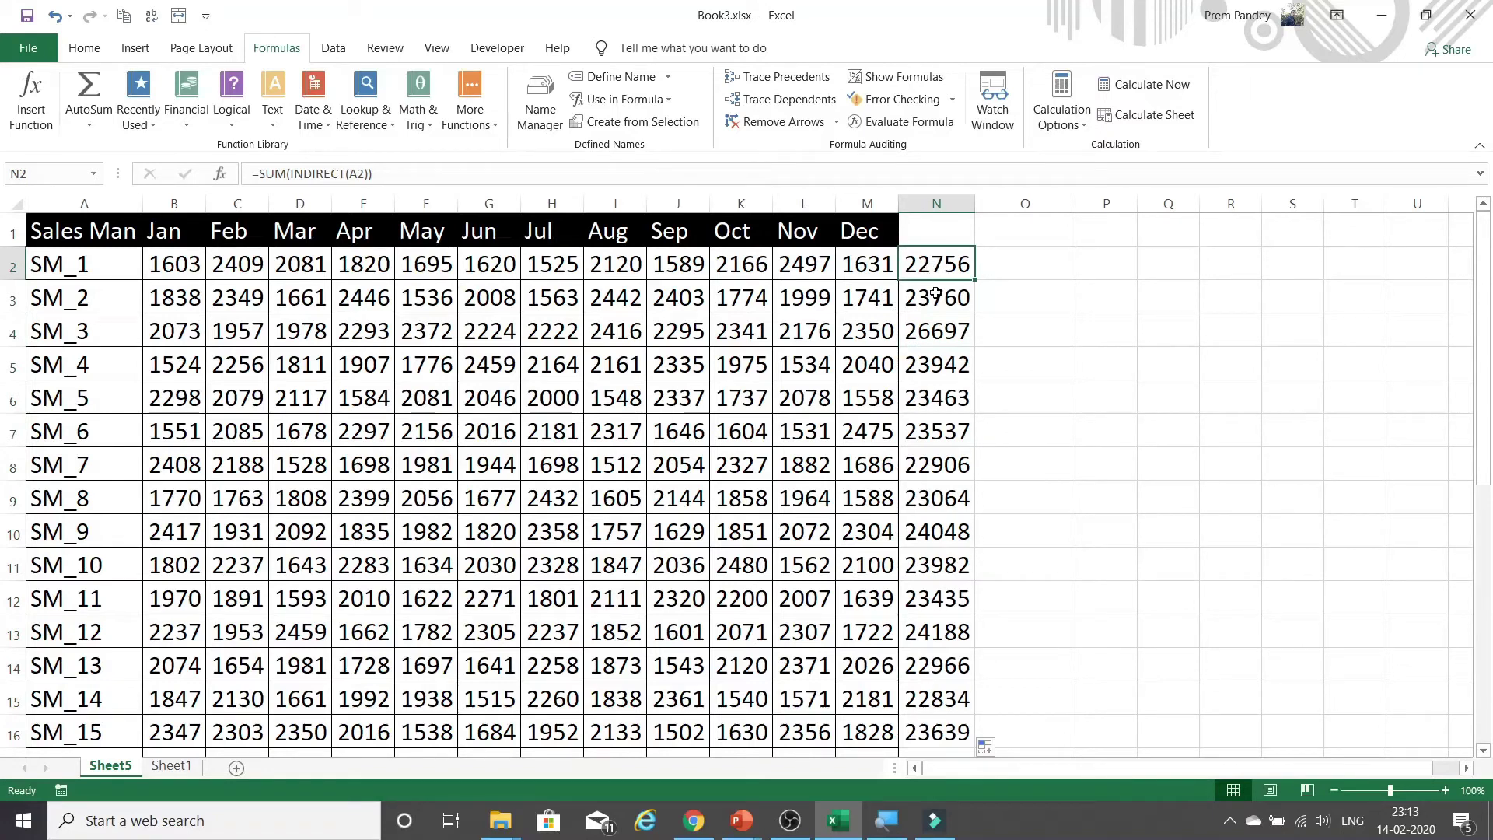
{"action": "left_click", "coordinate": [904, 124]}
{"action": "left_click_drag", "start_coordinate": [725, 238], "coordinate": [414, 245]}
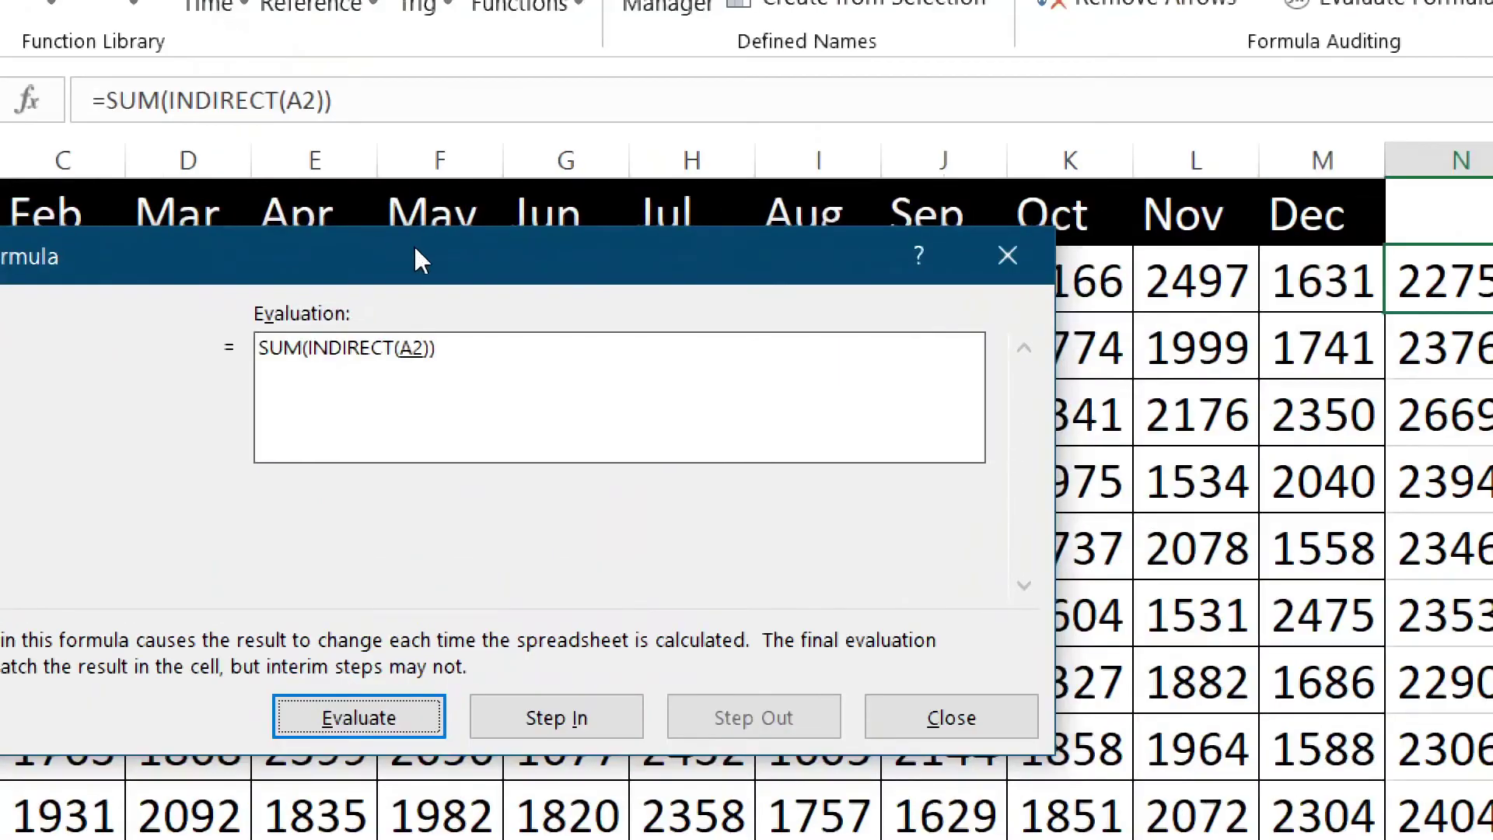
- Evaluate N2 step by step: A2 to SM_1, to $B$2:$M$2, to 22756, then close
{"action": "left_click_drag", "start_coordinate": [413, 246], "coordinate": [475, 204]}
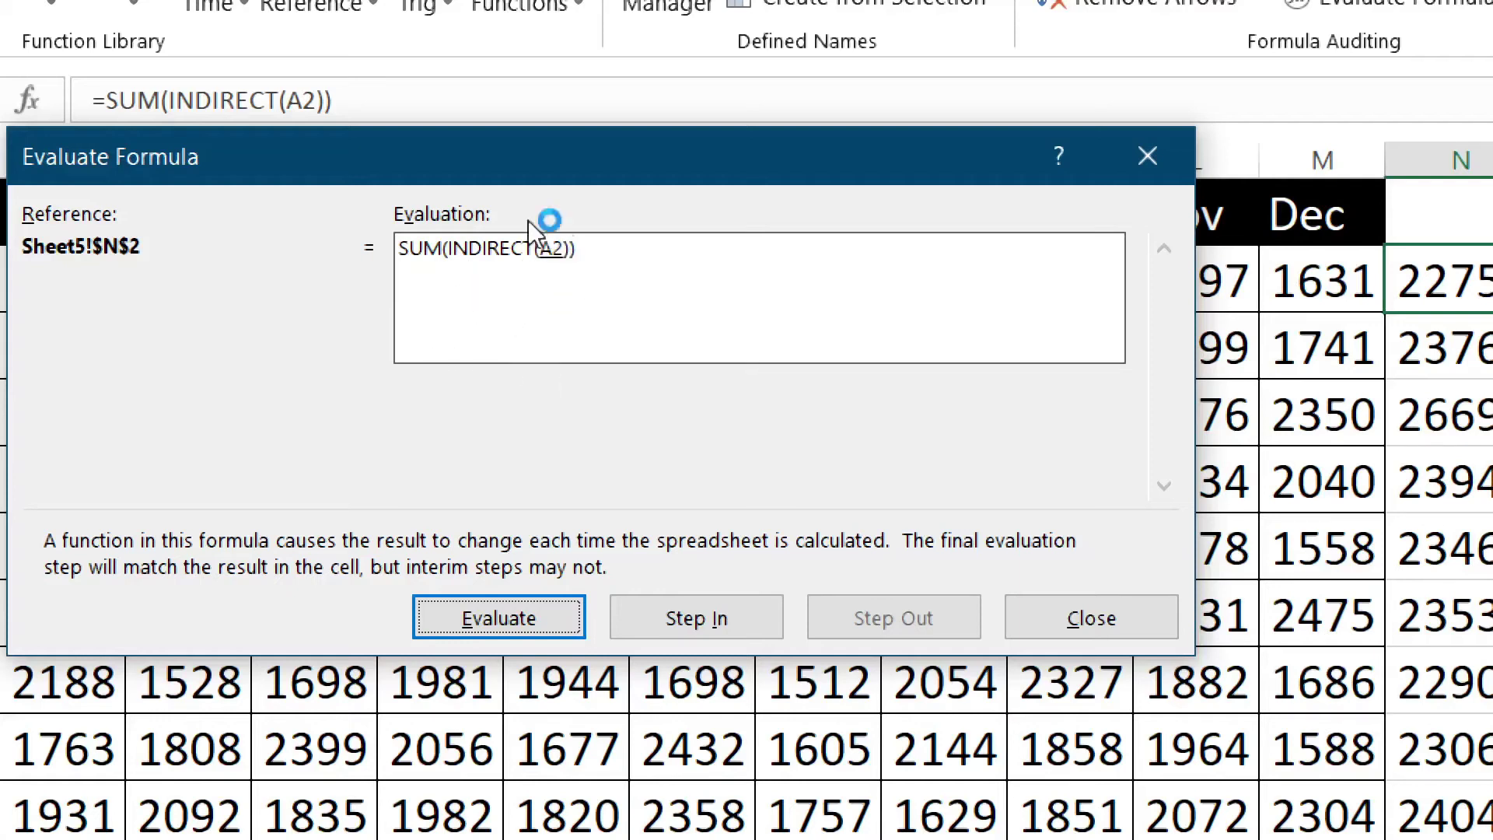
{"action": "left_click_drag", "start_coordinate": [417, 156], "coordinate": [600, 237]}
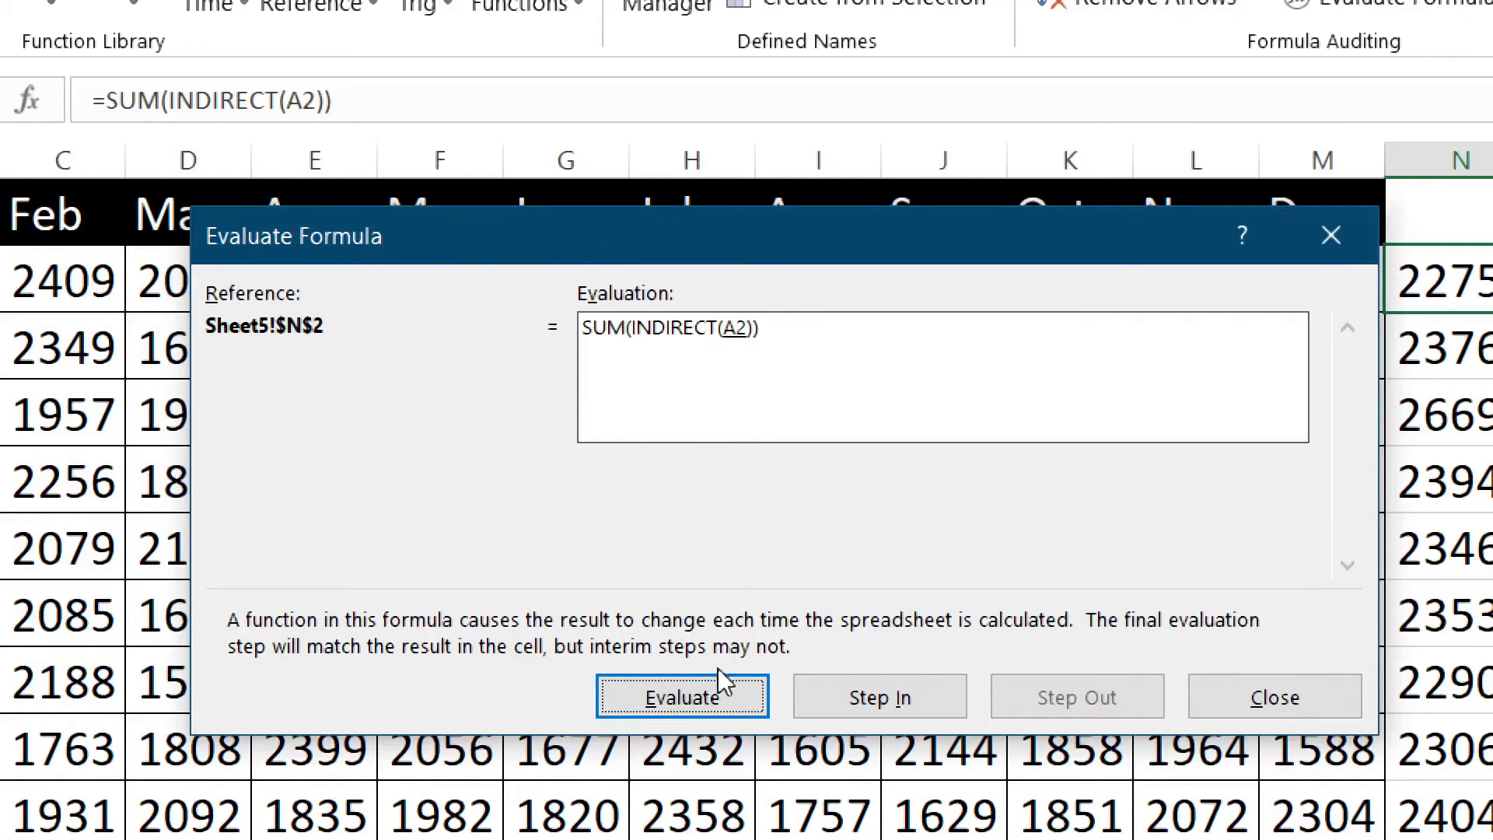
{"action": "left_click", "coordinate": [723, 703]}
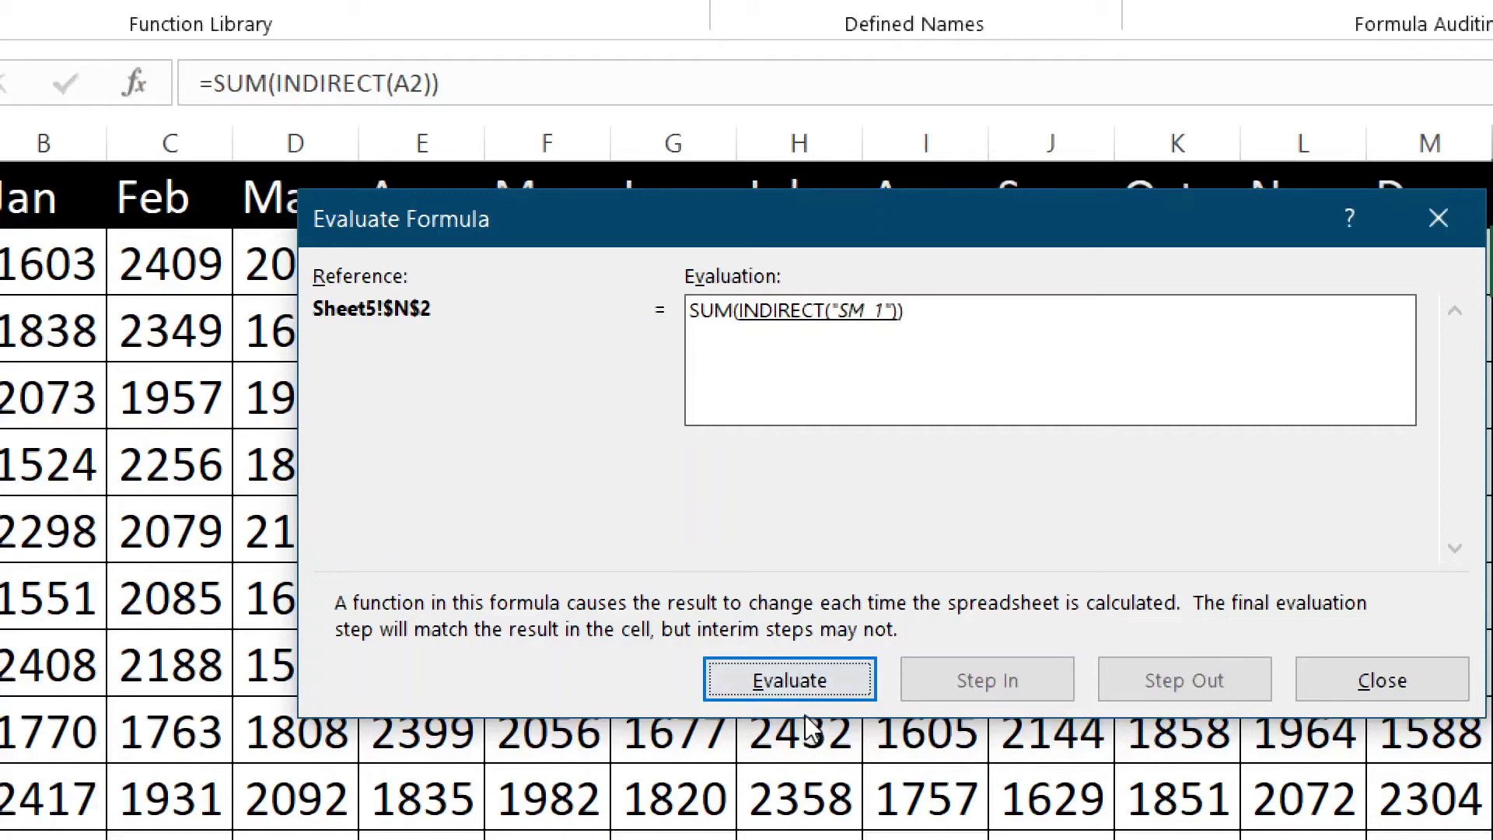
{"action": "left_click", "coordinate": [800, 692]}
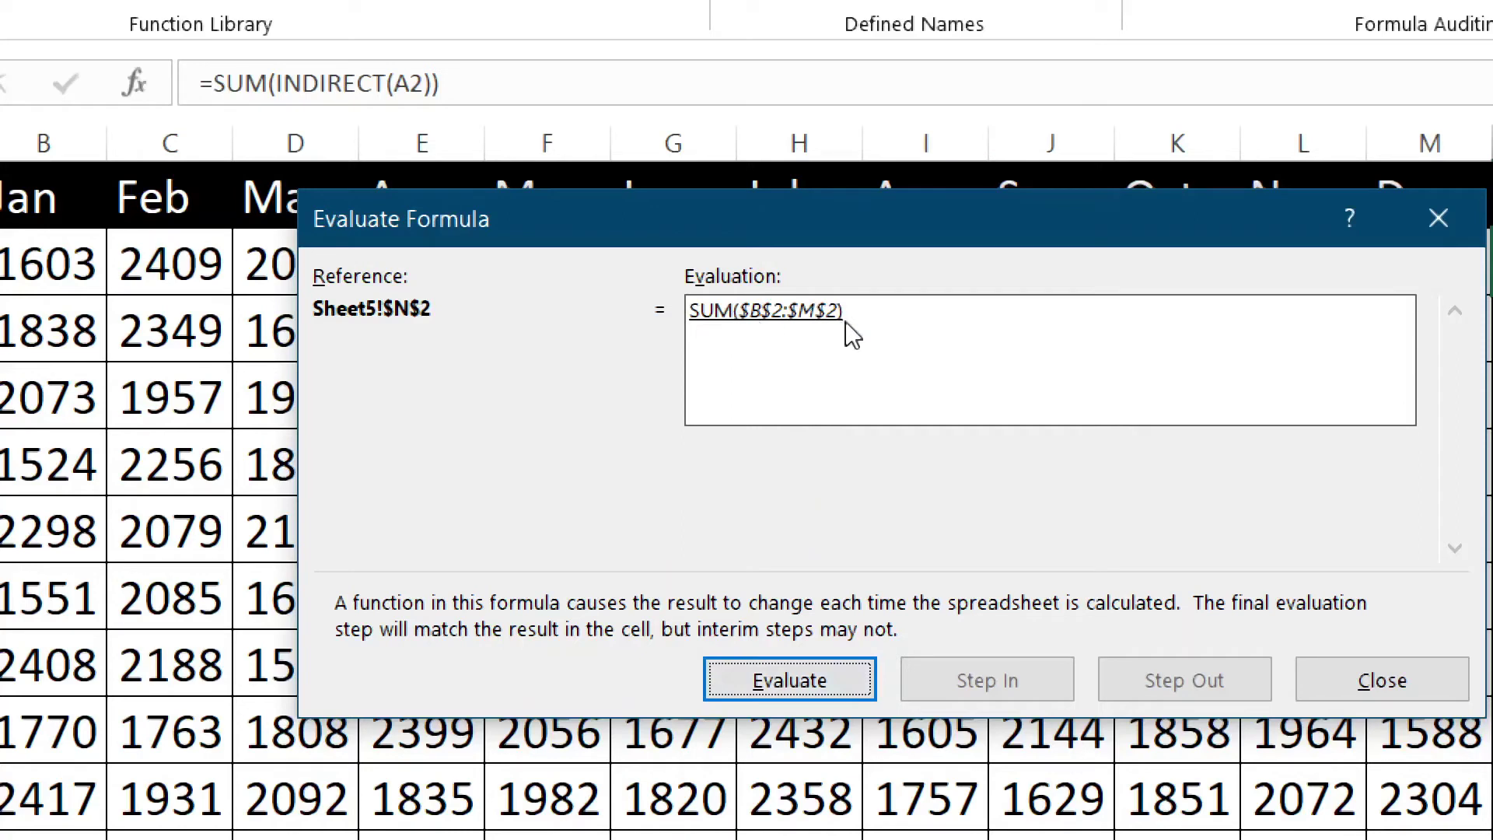
{"action": "left_click", "coordinate": [822, 674]}
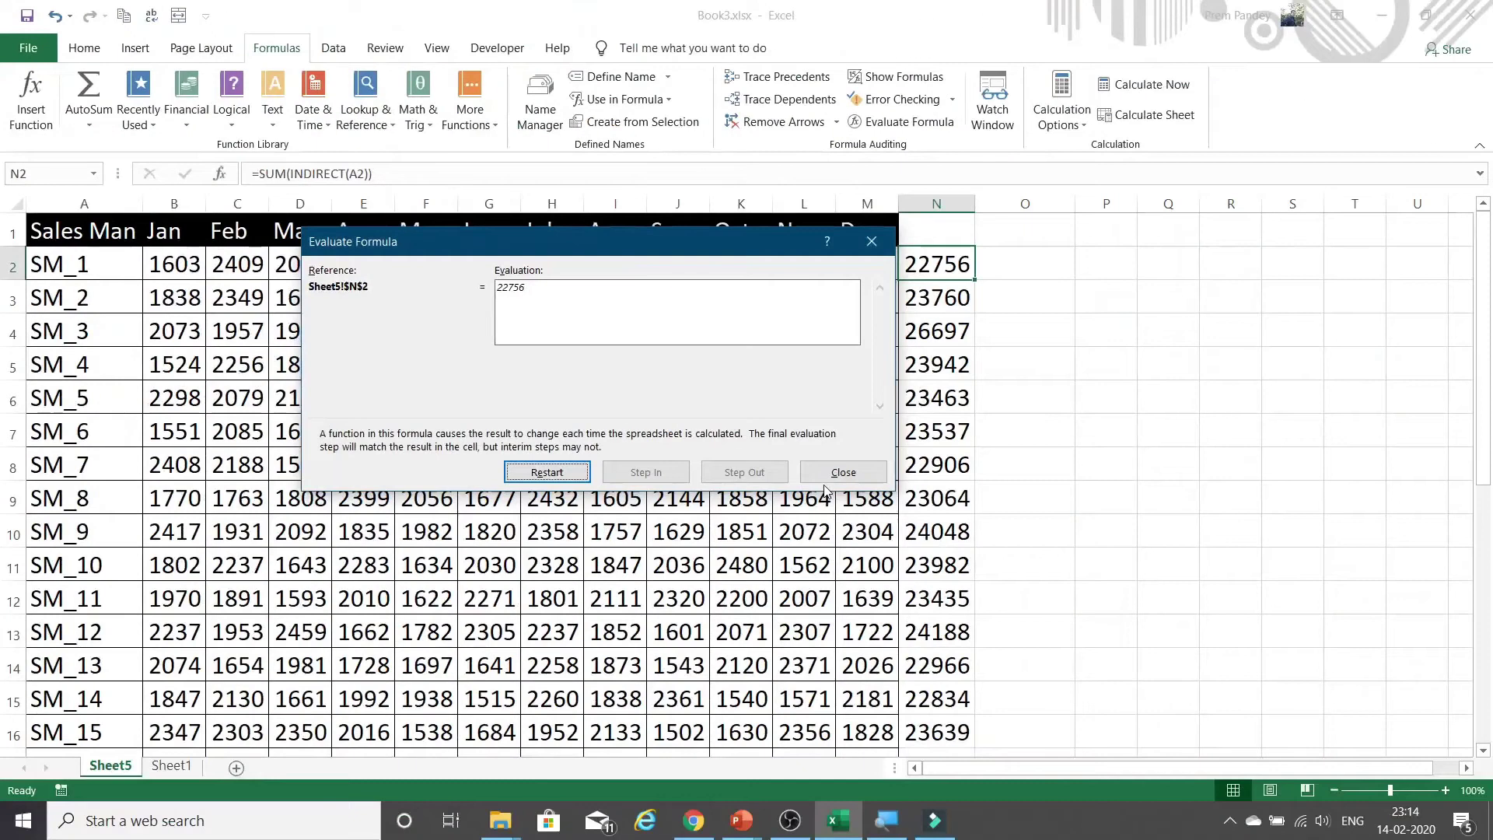
{"action": "left_click", "coordinate": [847, 471]}
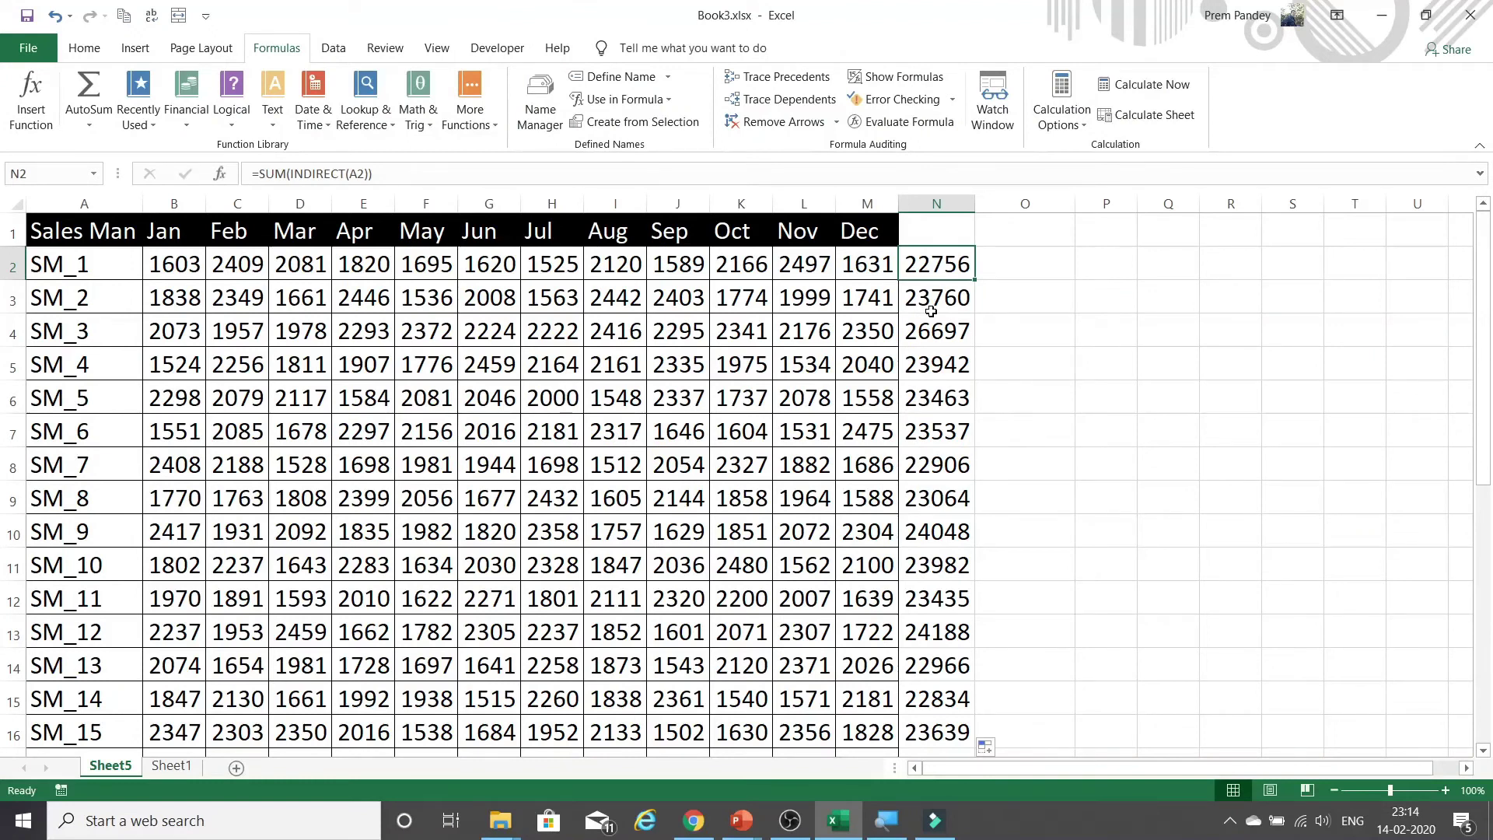
- Clear column N's totals and select the whole table A1:M31
{"action": "key", "text": "ctrl+space"}
{"action": "key", "text": "Delete"}
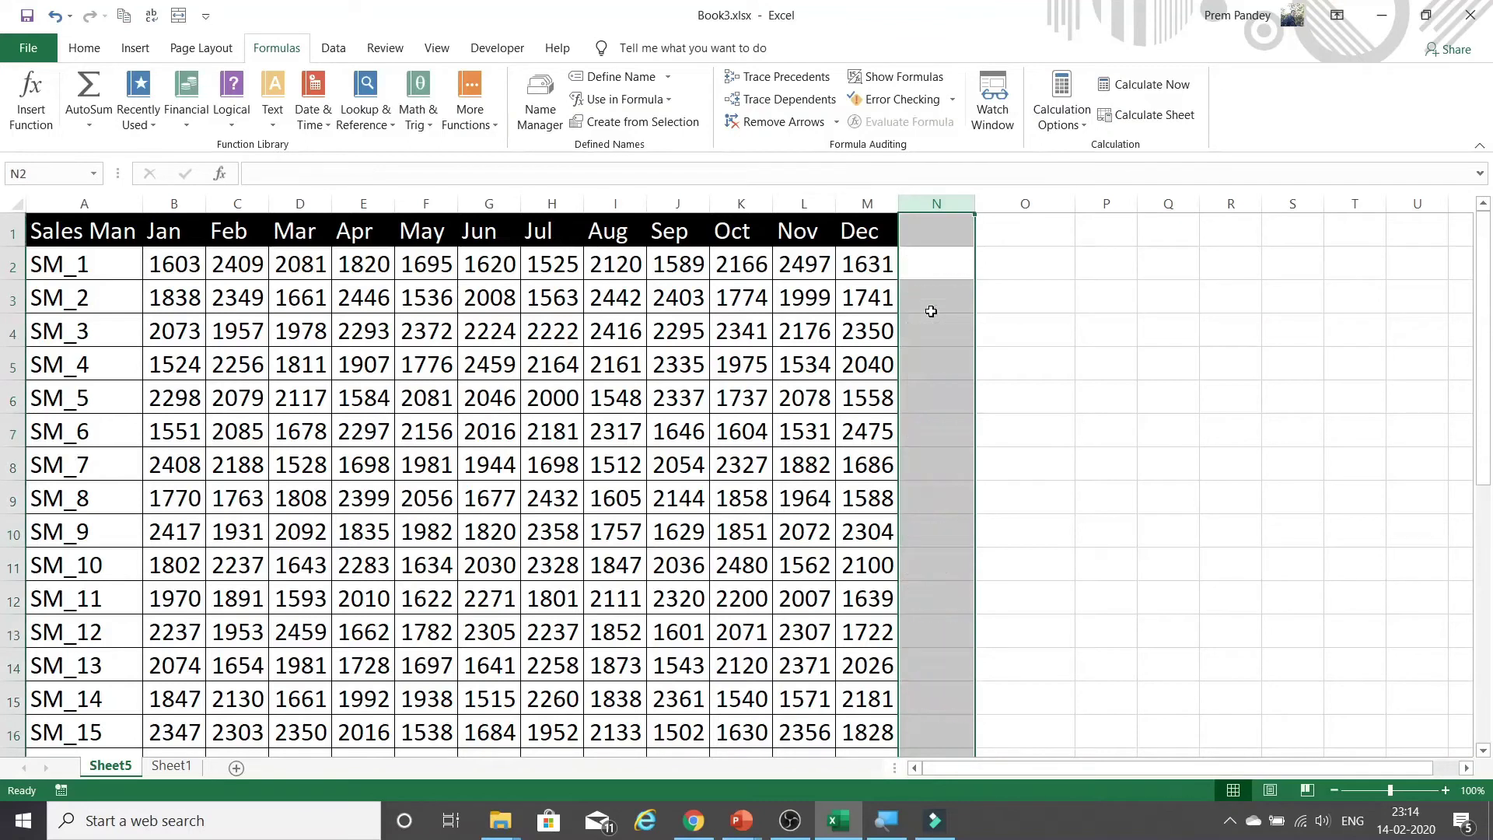
{"action": "left_click", "coordinate": [122, 227]}
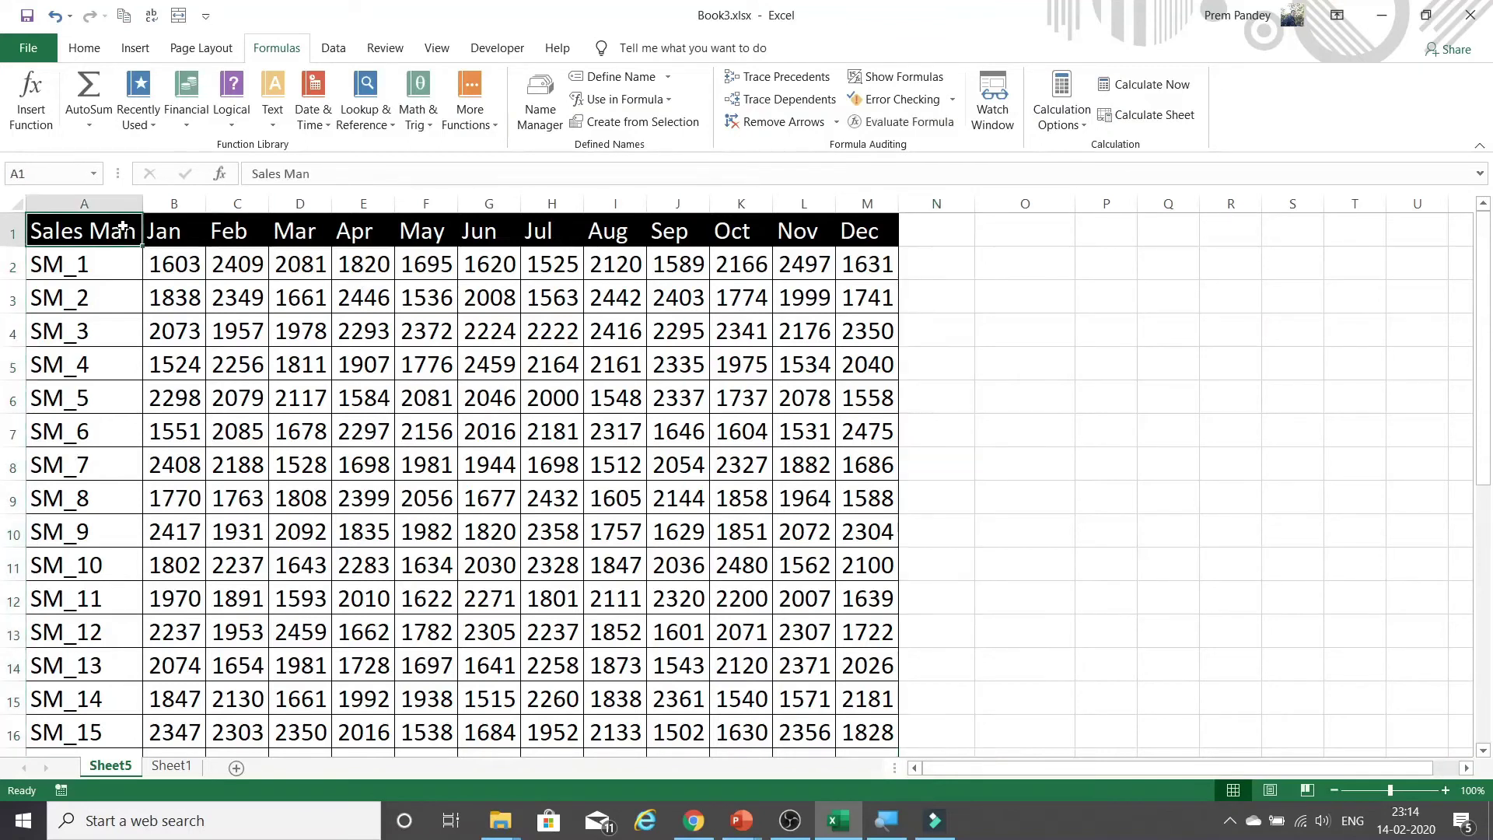
{"action": "key", "text": "ctrl+shift+Right"}
{"action": "key", "text": "ctrl+shift+Down"}
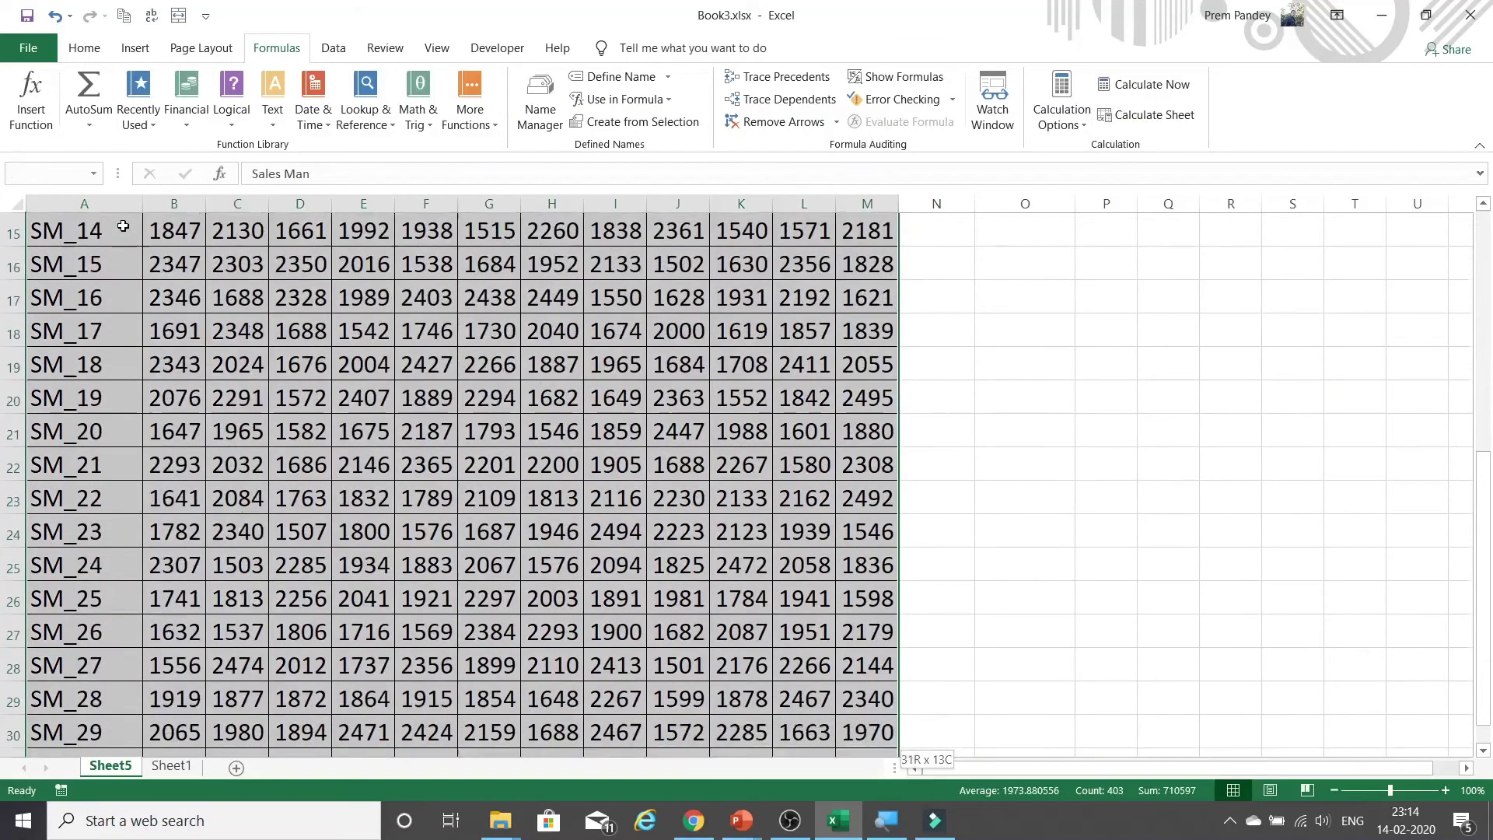
- Define the name Database referring to =Sheet5!$A$1:$M$31
{"action": "key", "text": "alt+m"}
{"action": "key", "text": "m"}
{"action": "key", "text": "d"}
{"action": "type", "text": "Database"}
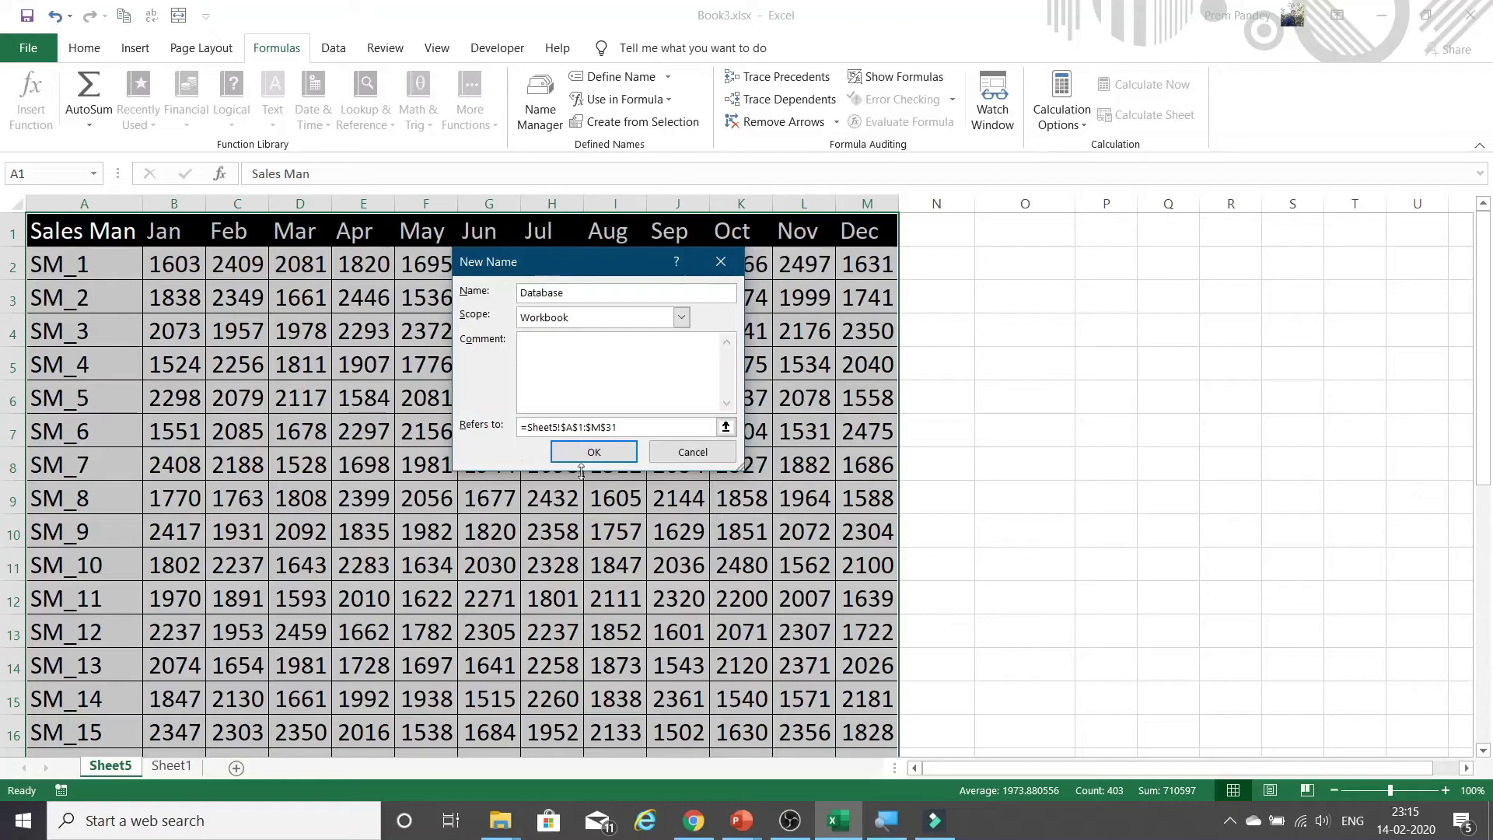
{"action": "left_click", "coordinate": [645, 428]}
{"action": "left_click", "coordinate": [595, 452]}
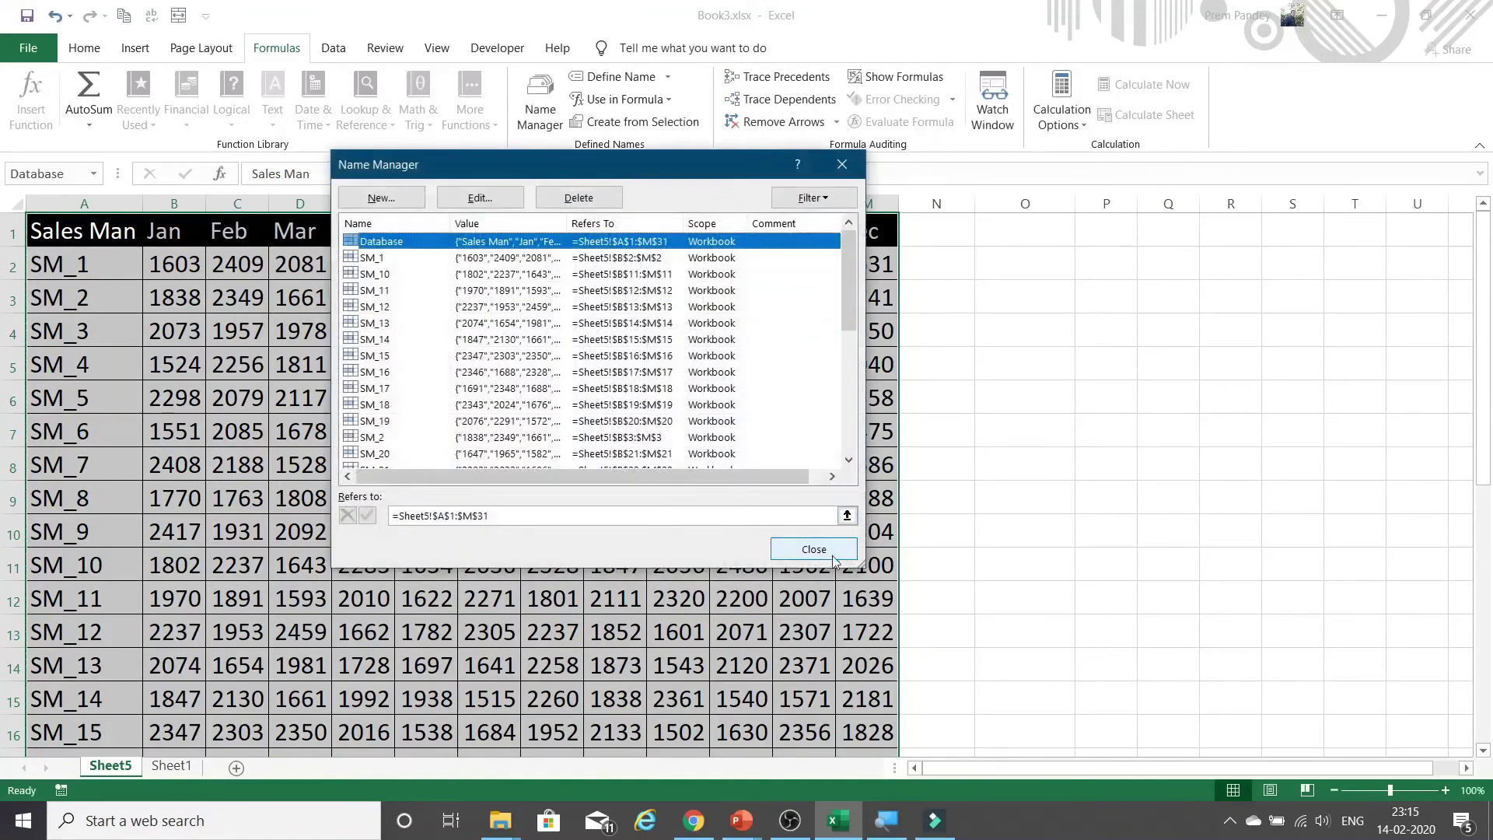
{"action": "left_click", "coordinate": [831, 552]}
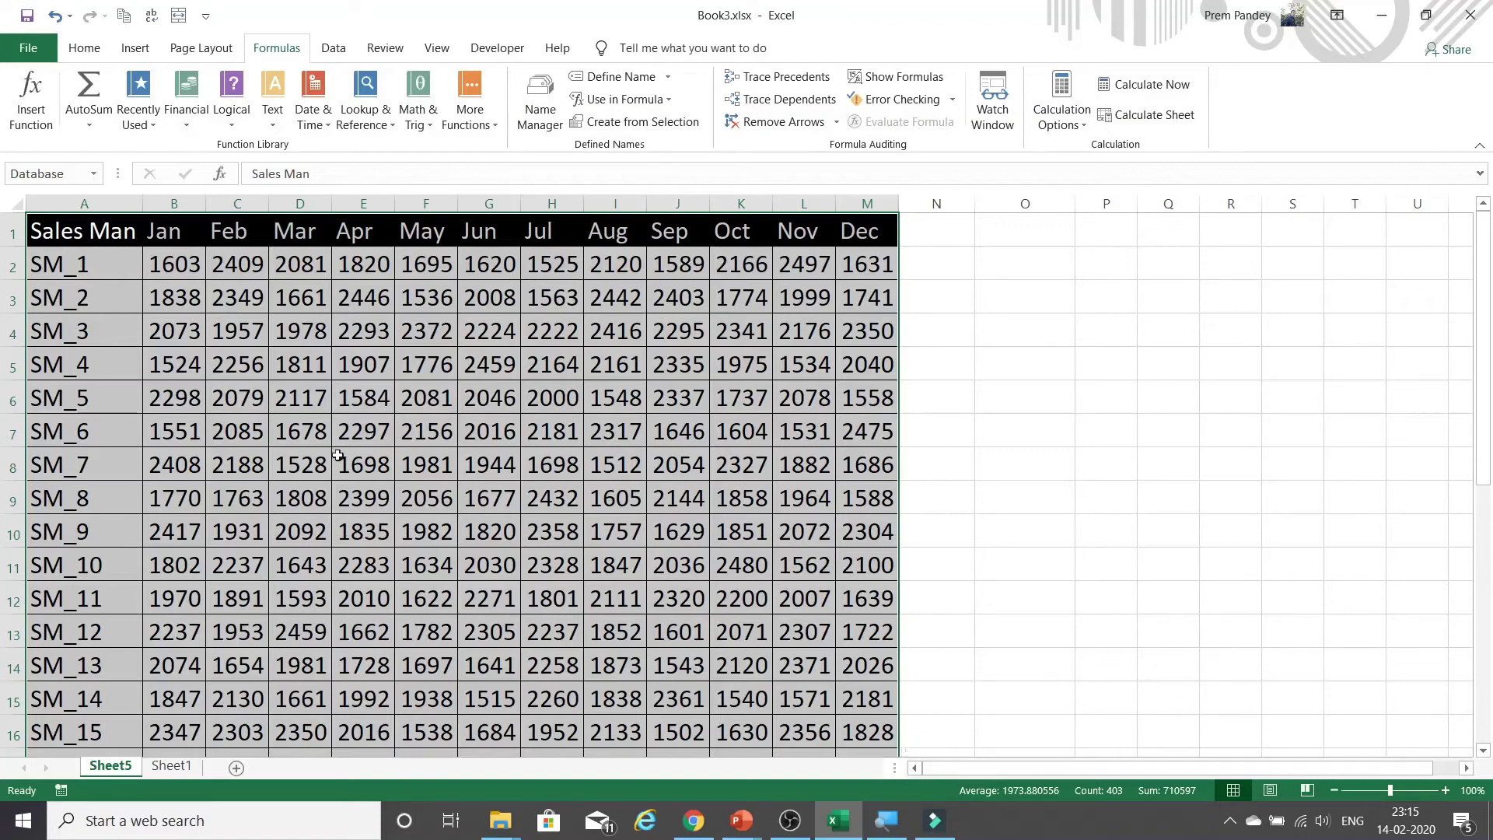
{"action": "left_click_drag", "start_coordinate": [86, 272], "coordinate": [101, 473]}
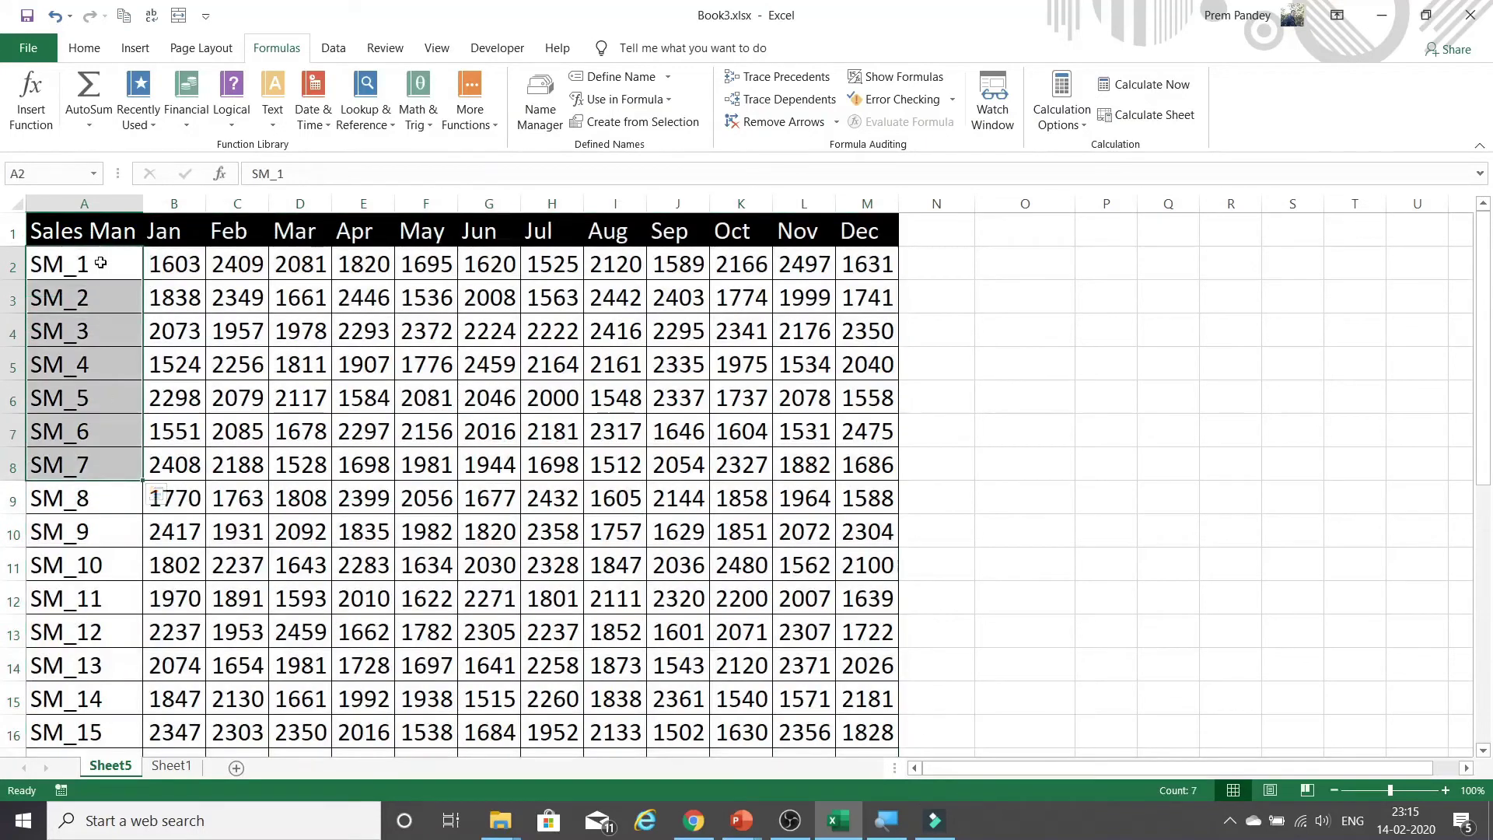
{"action": "left_click_drag", "start_coordinate": [107, 262], "coordinate": [117, 598]}
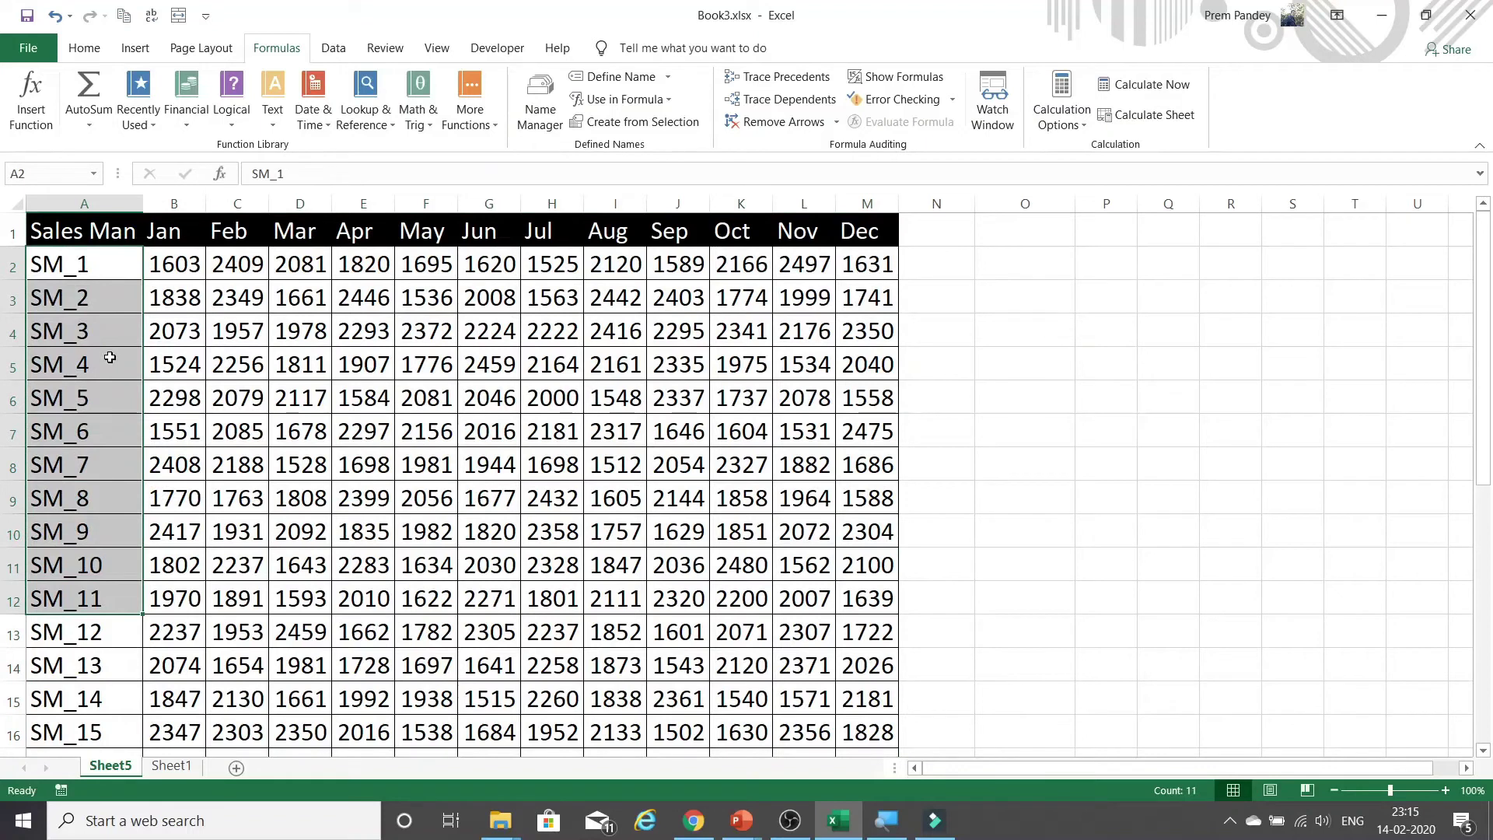
{"action": "key", "text": "ctrl+Home"}
{"action": "key", "text": "ctrl+shift+Right"}
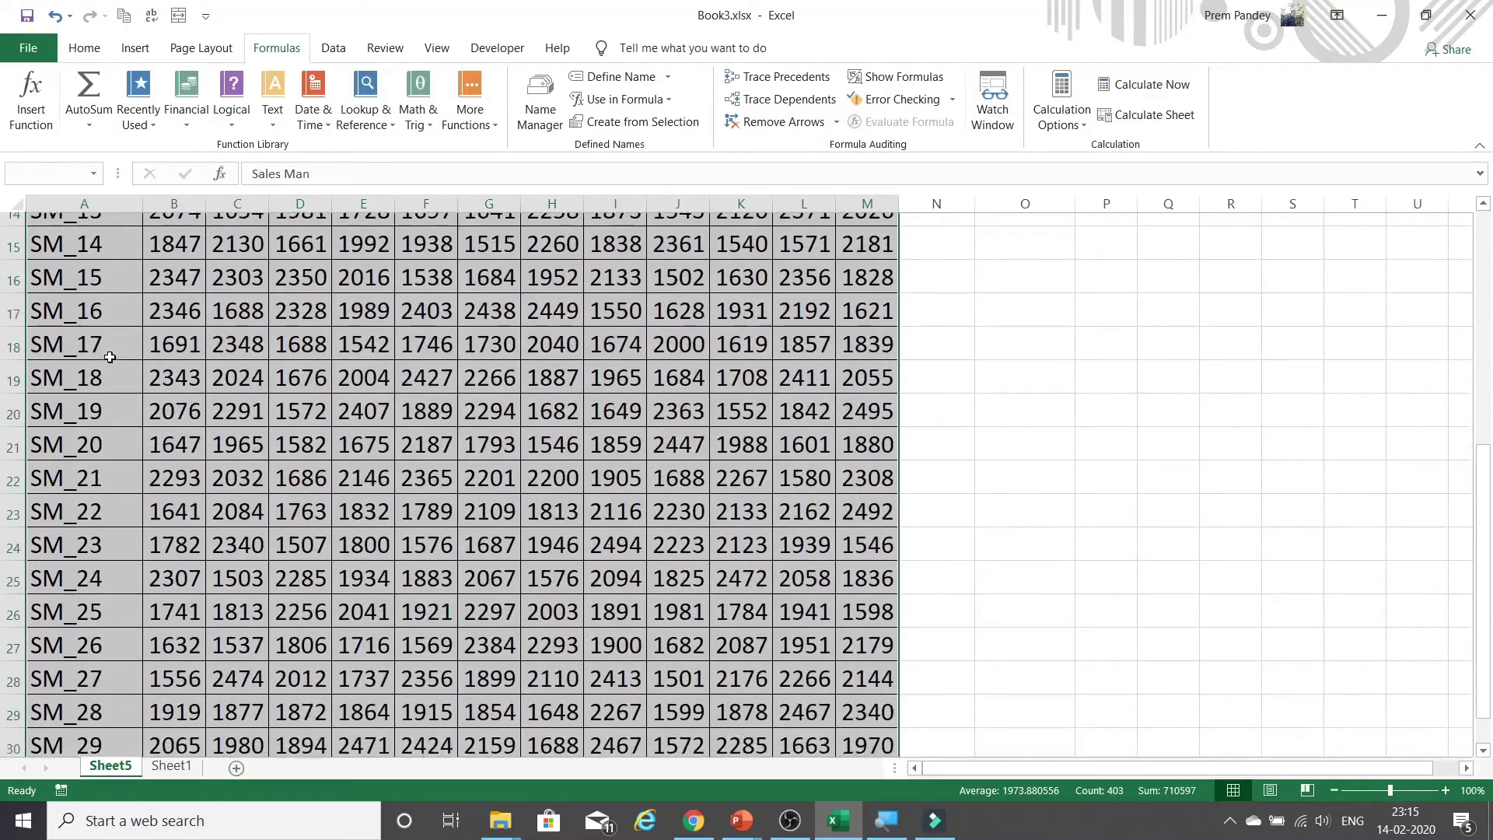
{"action": "key", "text": "ctrl+shift+Down"}
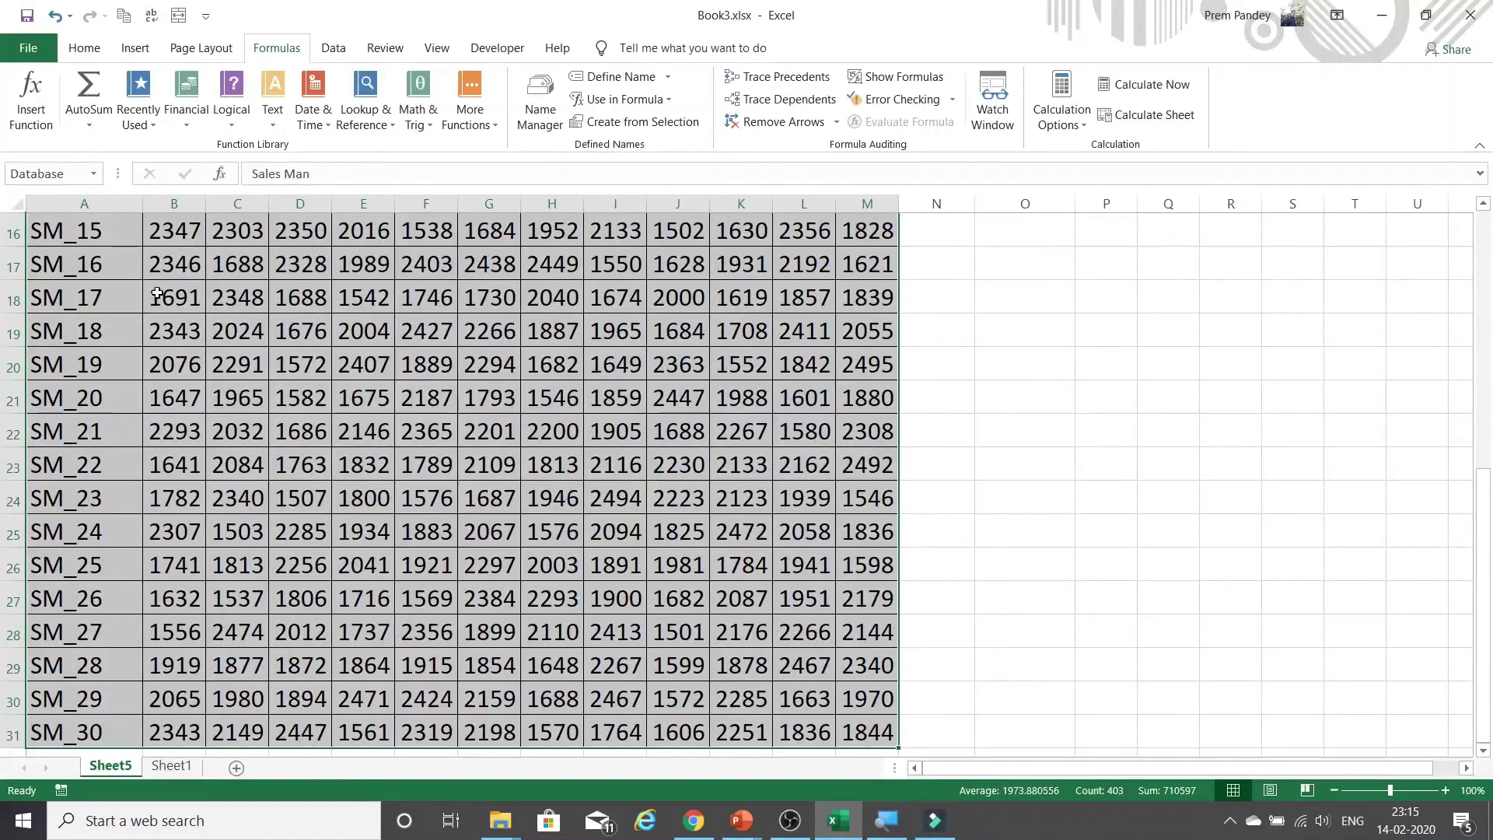
{"action": "key", "text": "Right"}
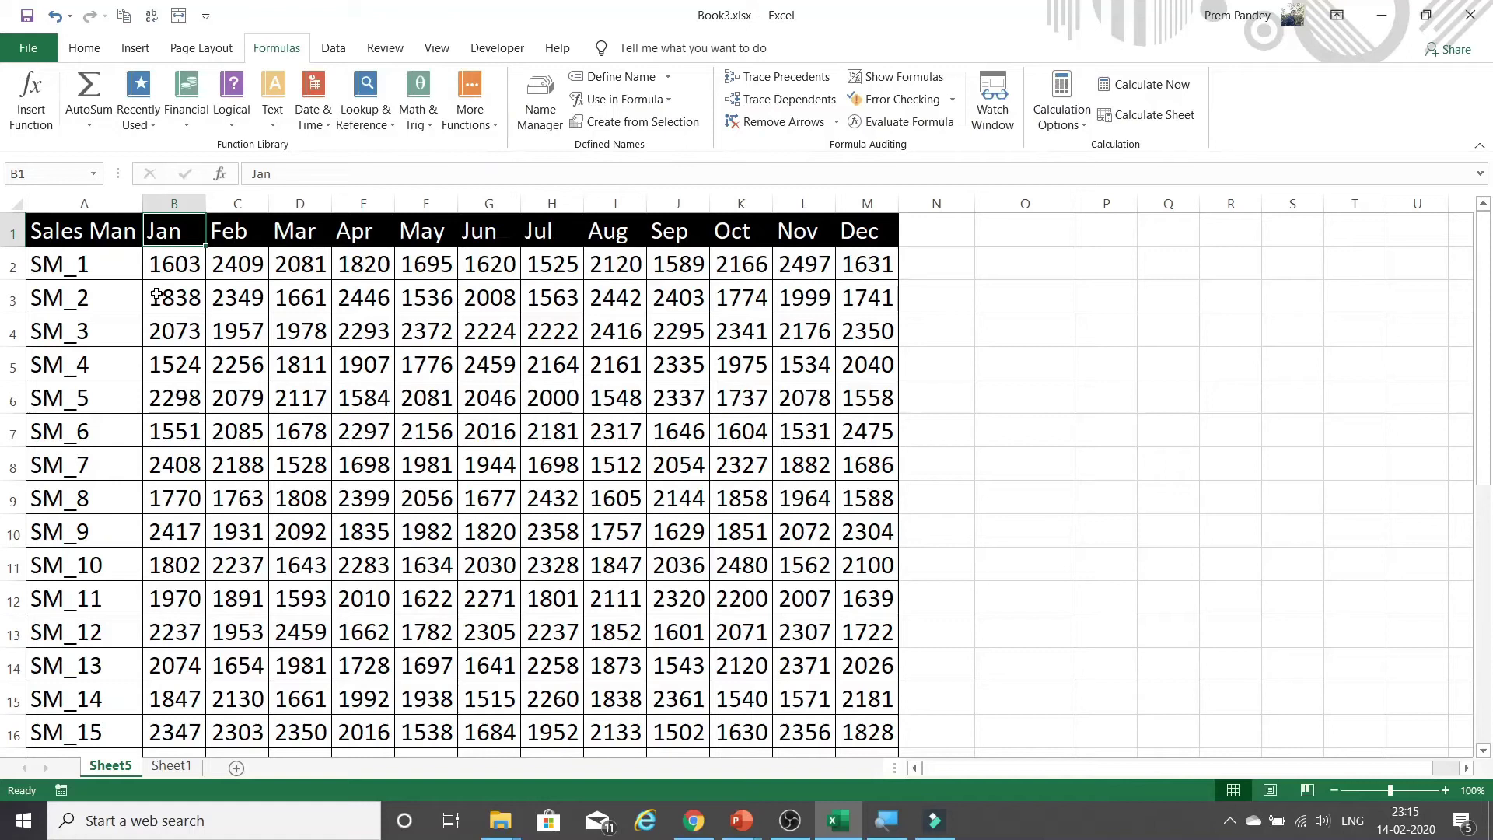
- Select A1:M1 and define it as Row_Heading through the Name Manager
{"action": "key", "text": "Left"}
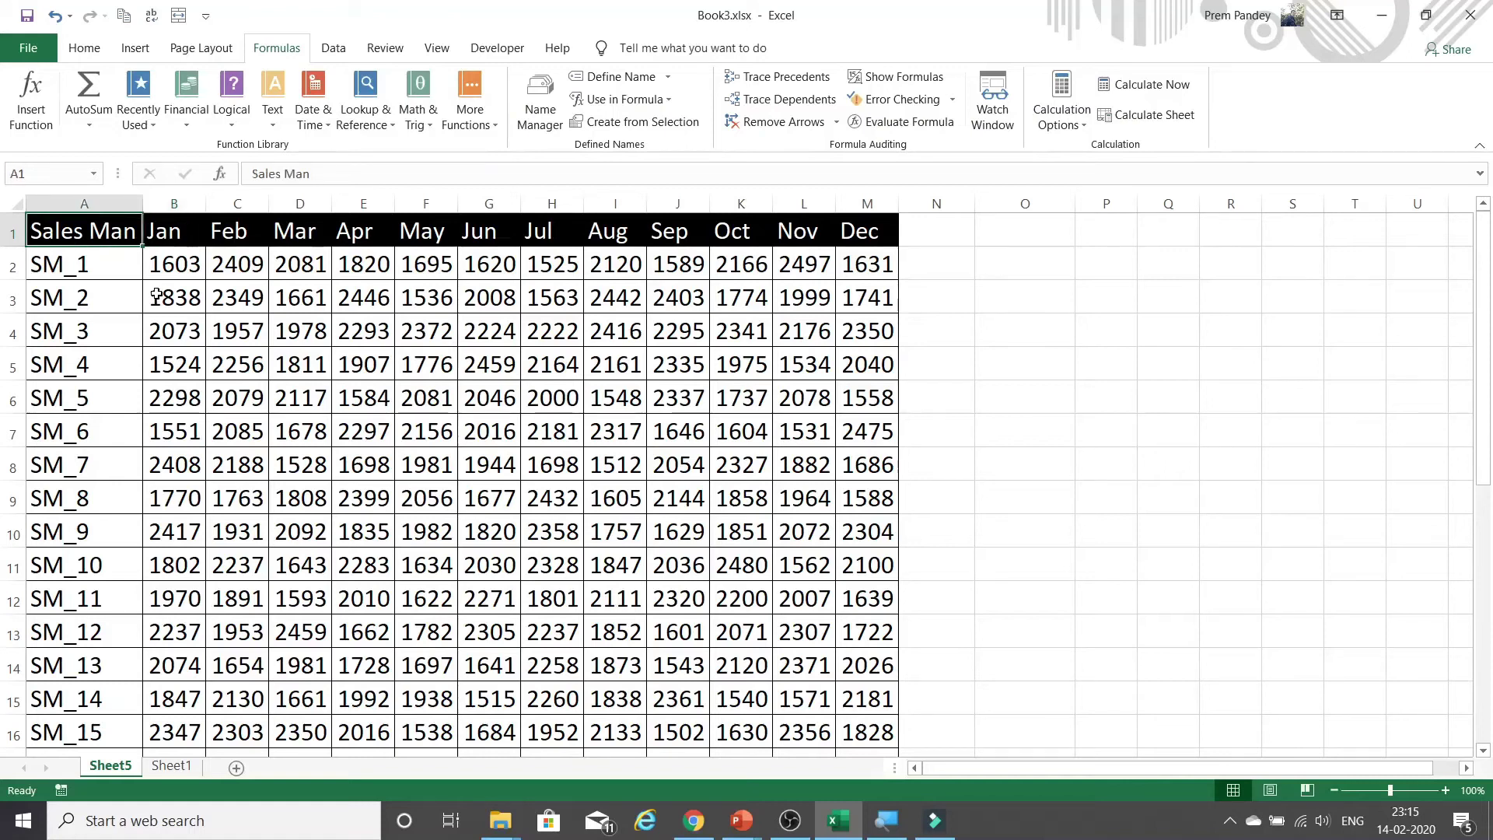
{"action": "key", "text": "ctrl+shift+Right"}
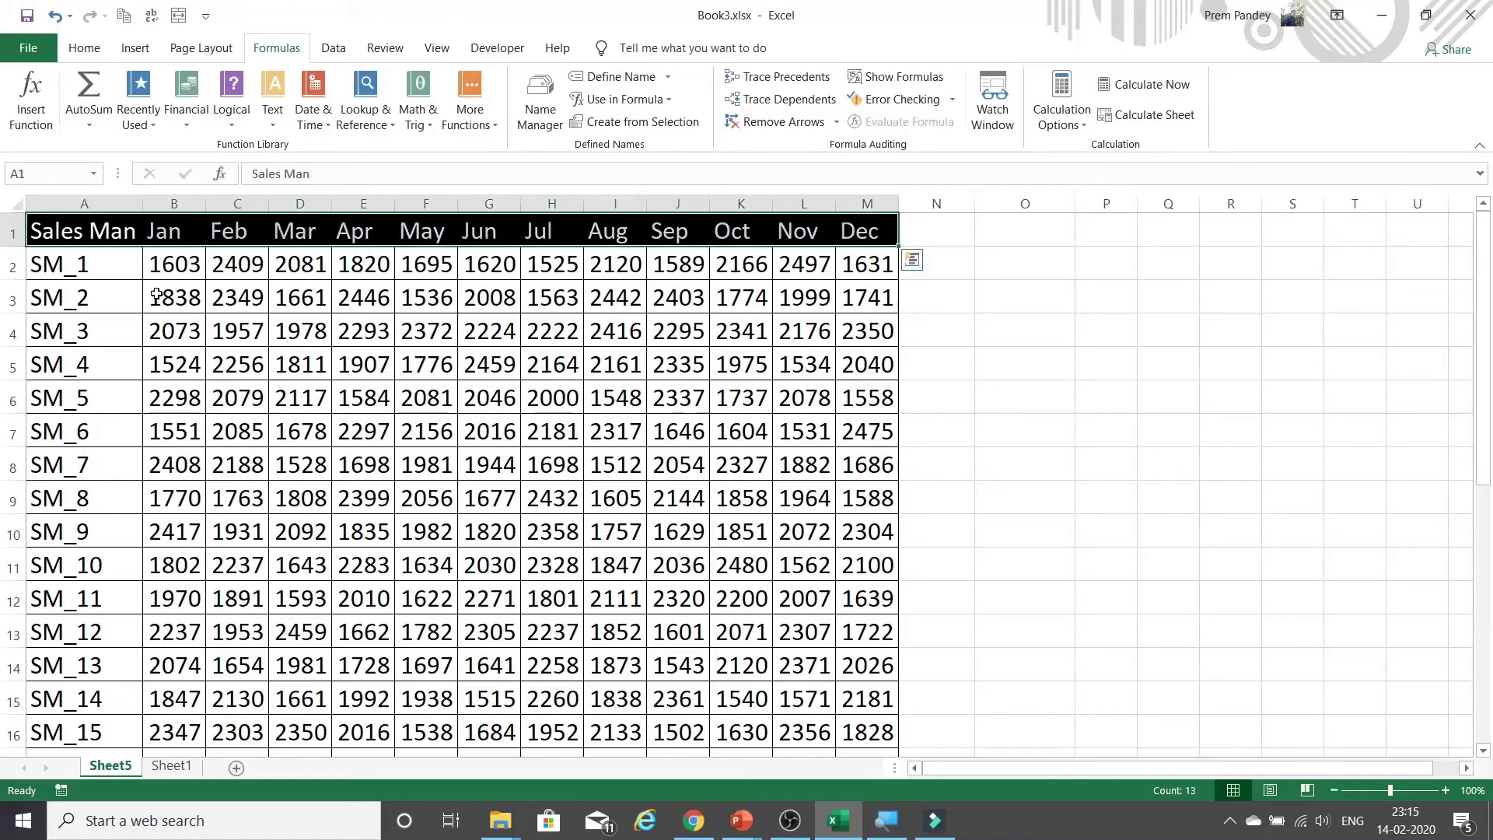
{"action": "left_click", "coordinate": [544, 105]}
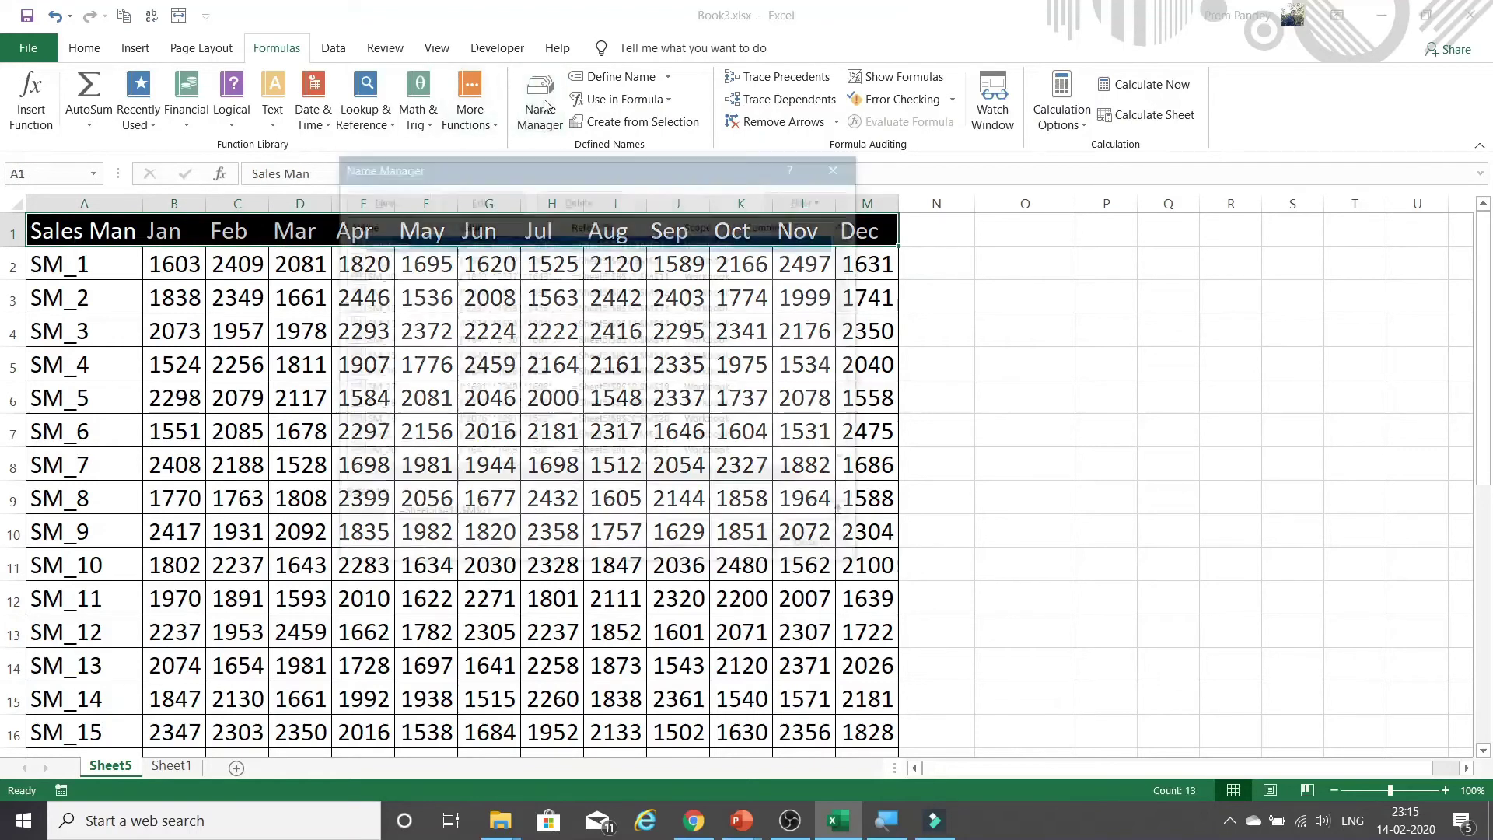
{"action": "left_click", "coordinate": [403, 208]}
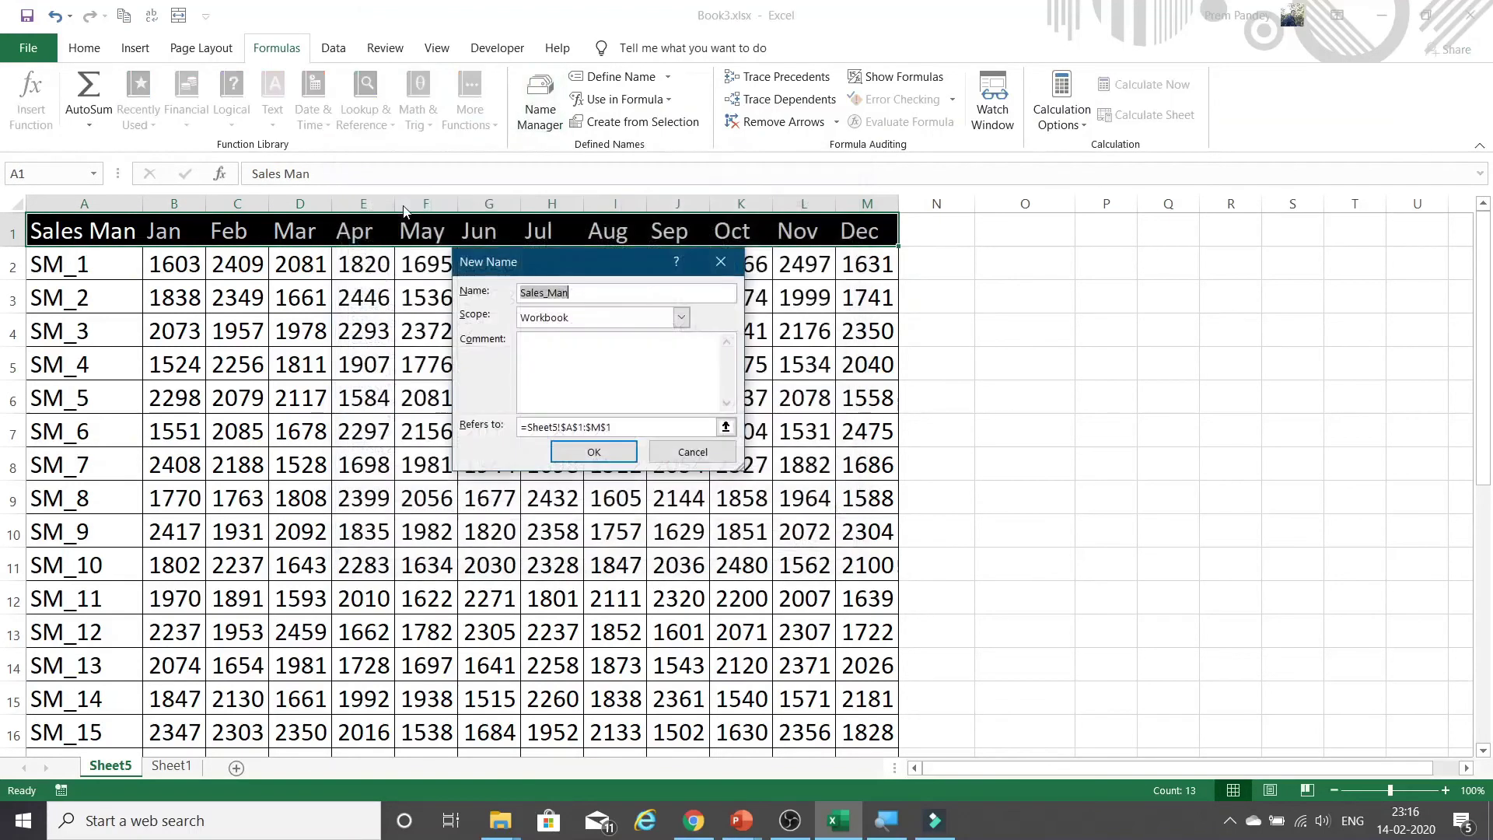
{"action": "type", "text": "Row_"}
{"action": "type", "text": "Heading"}
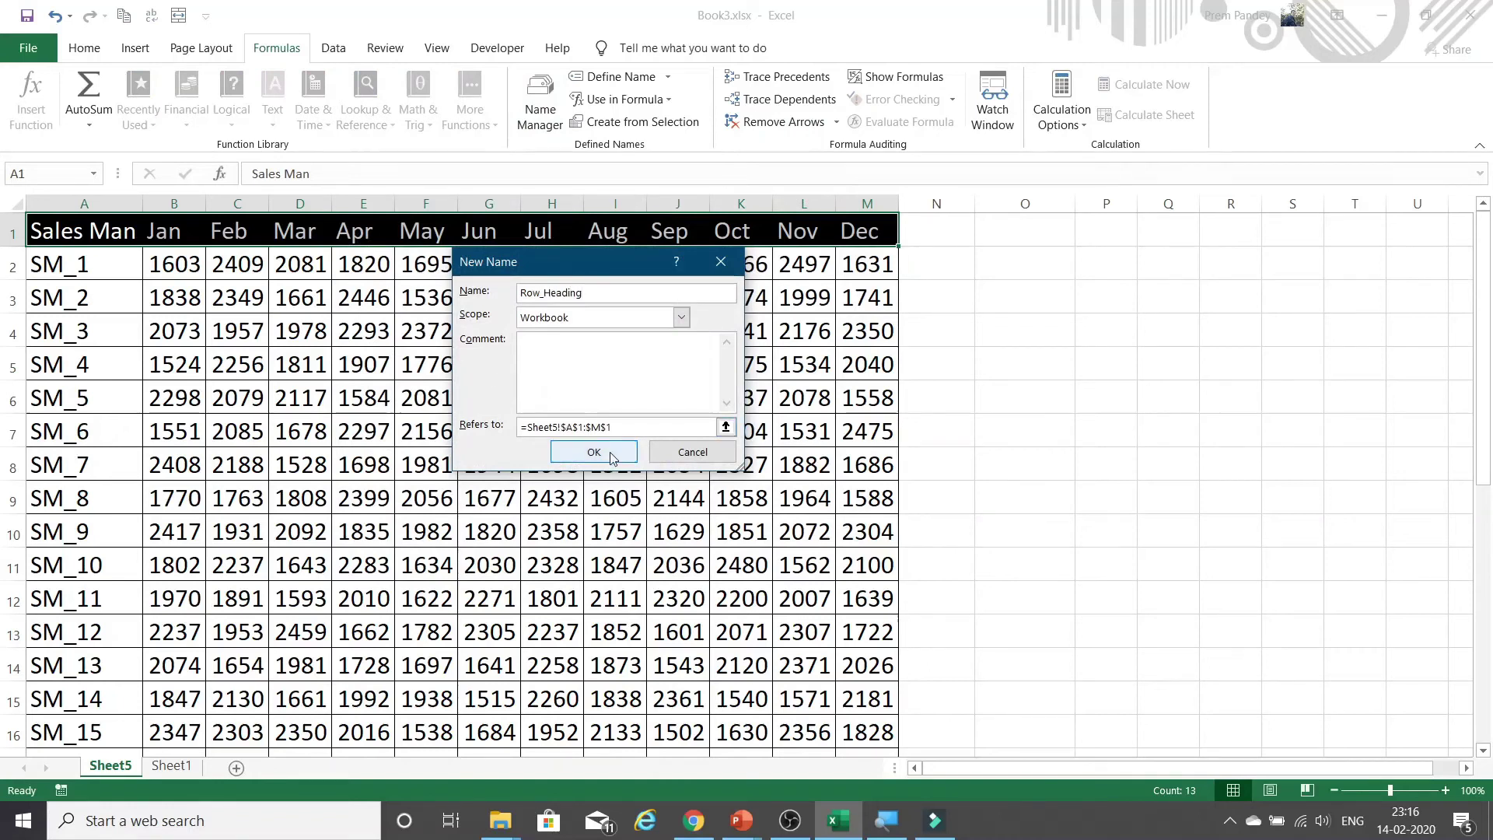
{"action": "left_click", "coordinate": [593, 449]}
{"action": "left_click", "coordinate": [814, 548]}
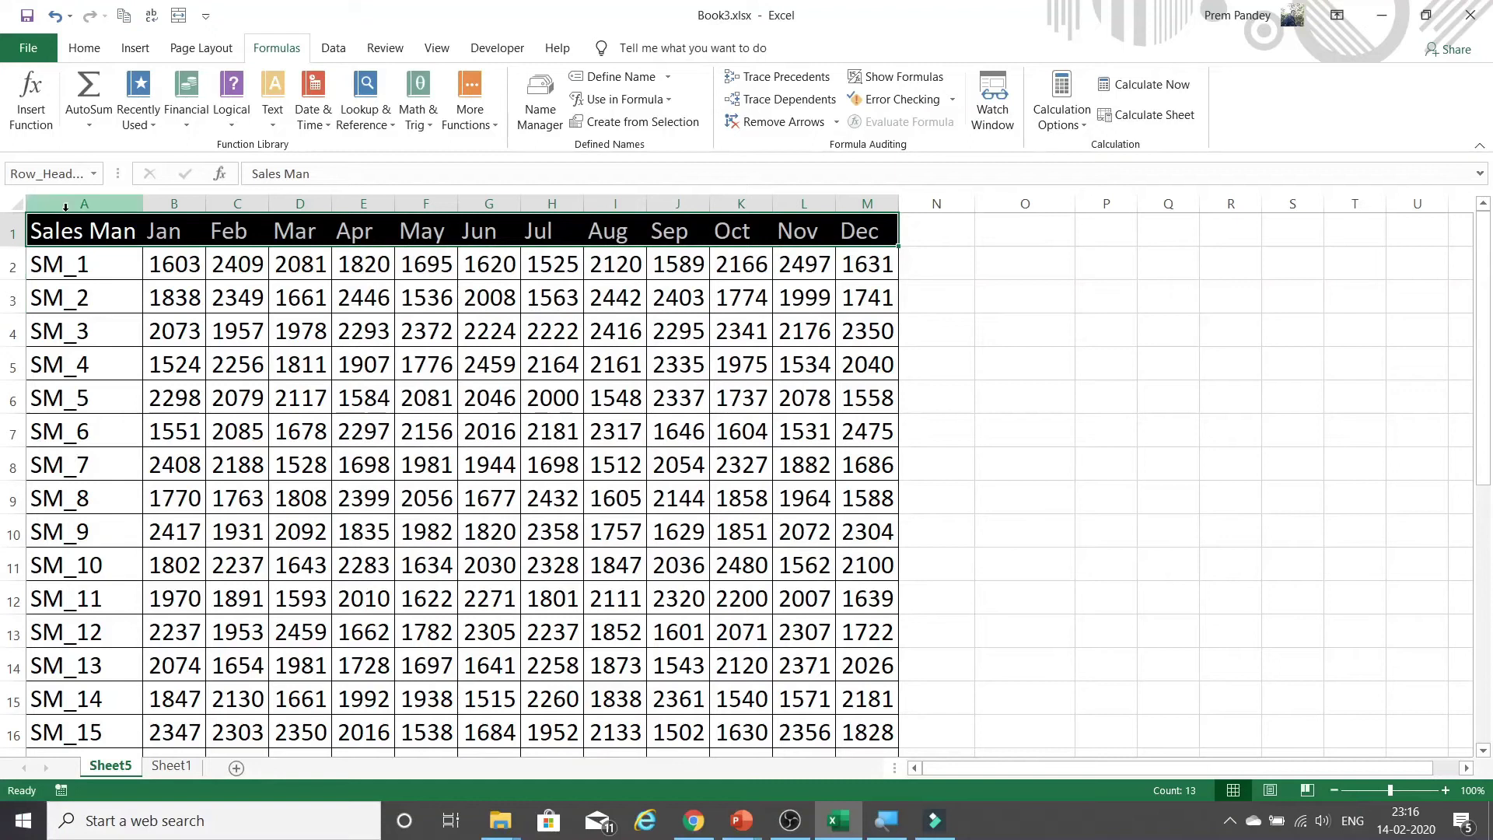
- Copy the sales table A1:M31 and paste it at A1 on Sheet1
{"action": "left_click", "coordinate": [88, 238]}
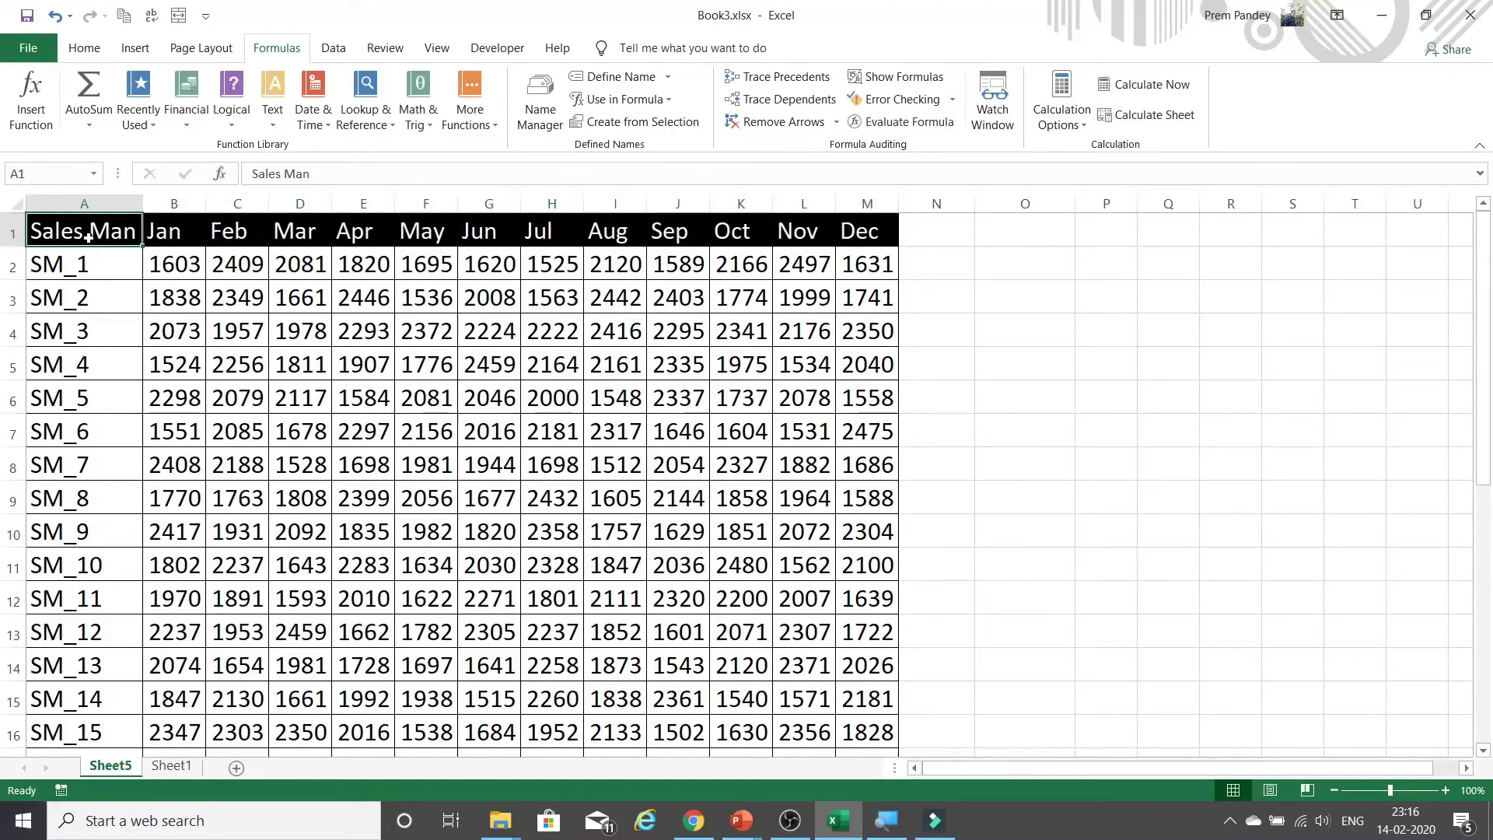
{"action": "key", "text": "ctrl+shift+Right"}
{"action": "key", "text": "ctrl+shift+Down"}
{"action": "key", "text": "ctrl+c"}
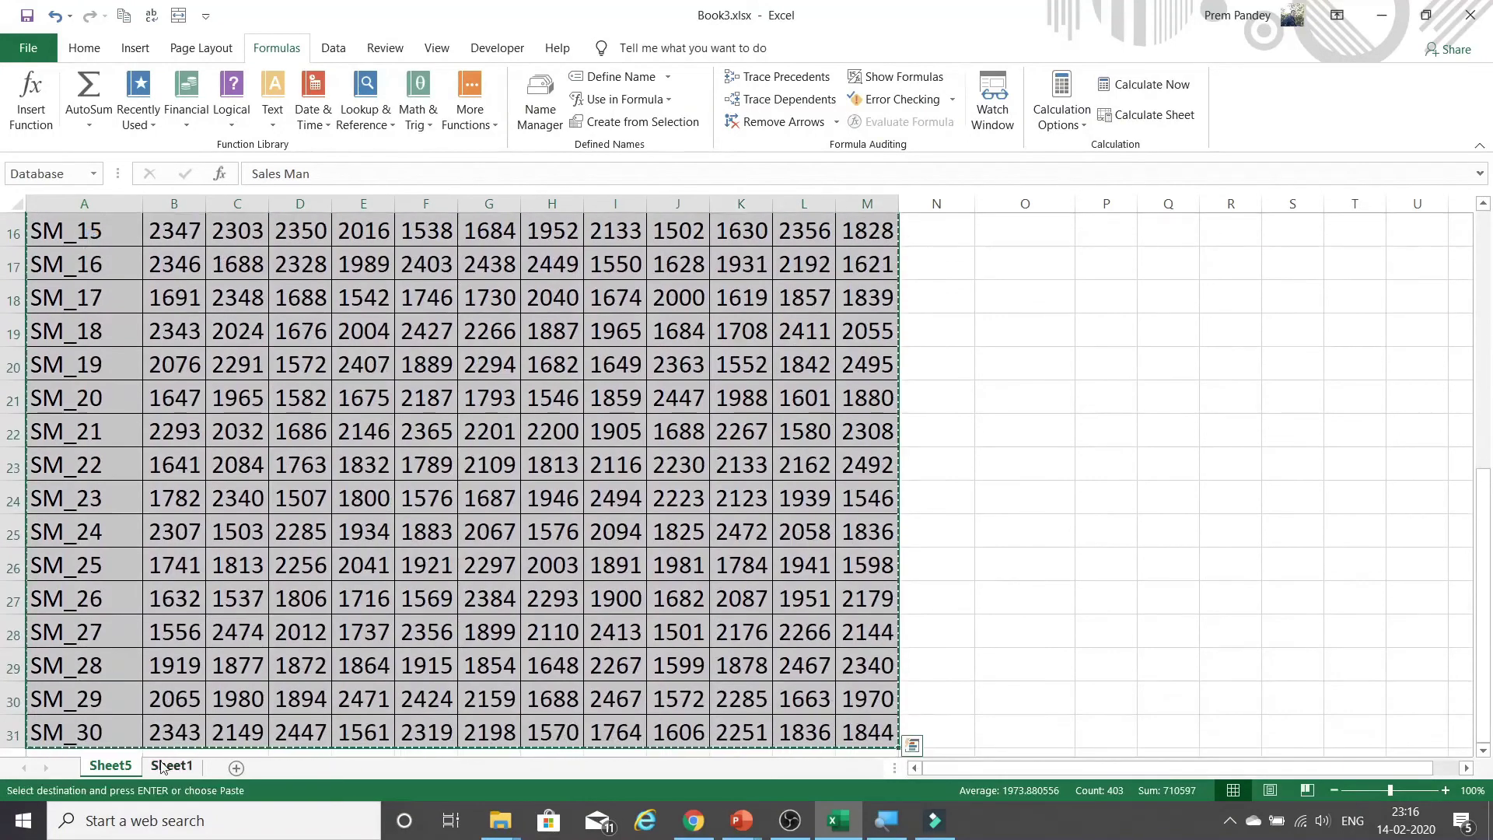
{"action": "left_click", "coordinate": [171, 765]}
{"action": "key", "text": "ctrl+v"}
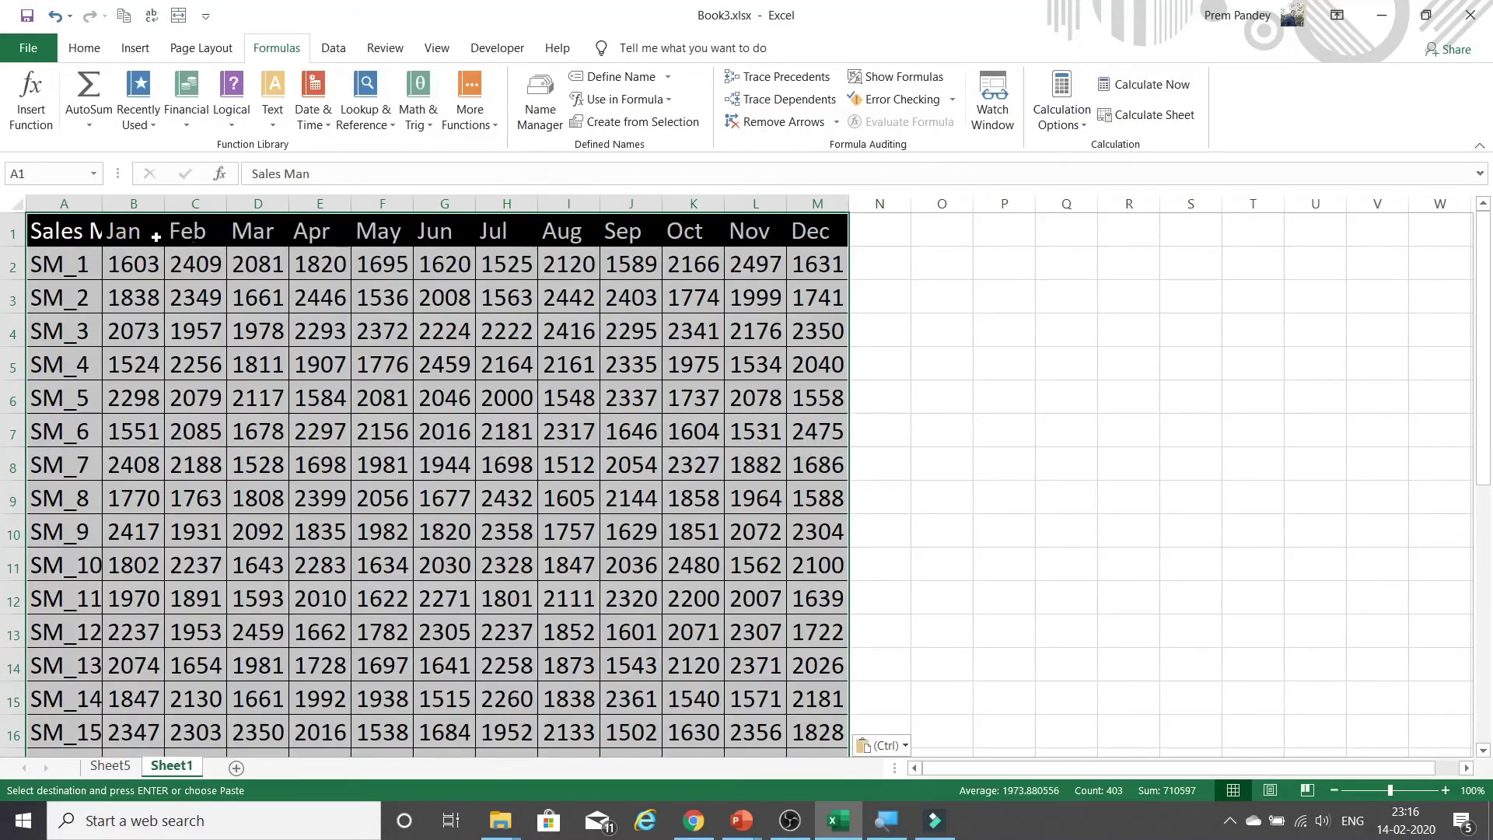
- Autofit column A and delete the monthly figures in B2:M31
{"action": "key", "text": "ctrl+a"}
{"action": "double_click", "coordinate": [103, 203]}
{"action": "left_click", "coordinate": [173, 263]}
{"action": "key", "text": "ctrl+shift+Right"}
{"action": "key", "text": "ctrl+shift+Down"}
{"action": "key", "text": "Delete"}
{"action": "scroll", "coordinate": [173, 261], "scroll_direction": "up", "scroll_amount": 5}
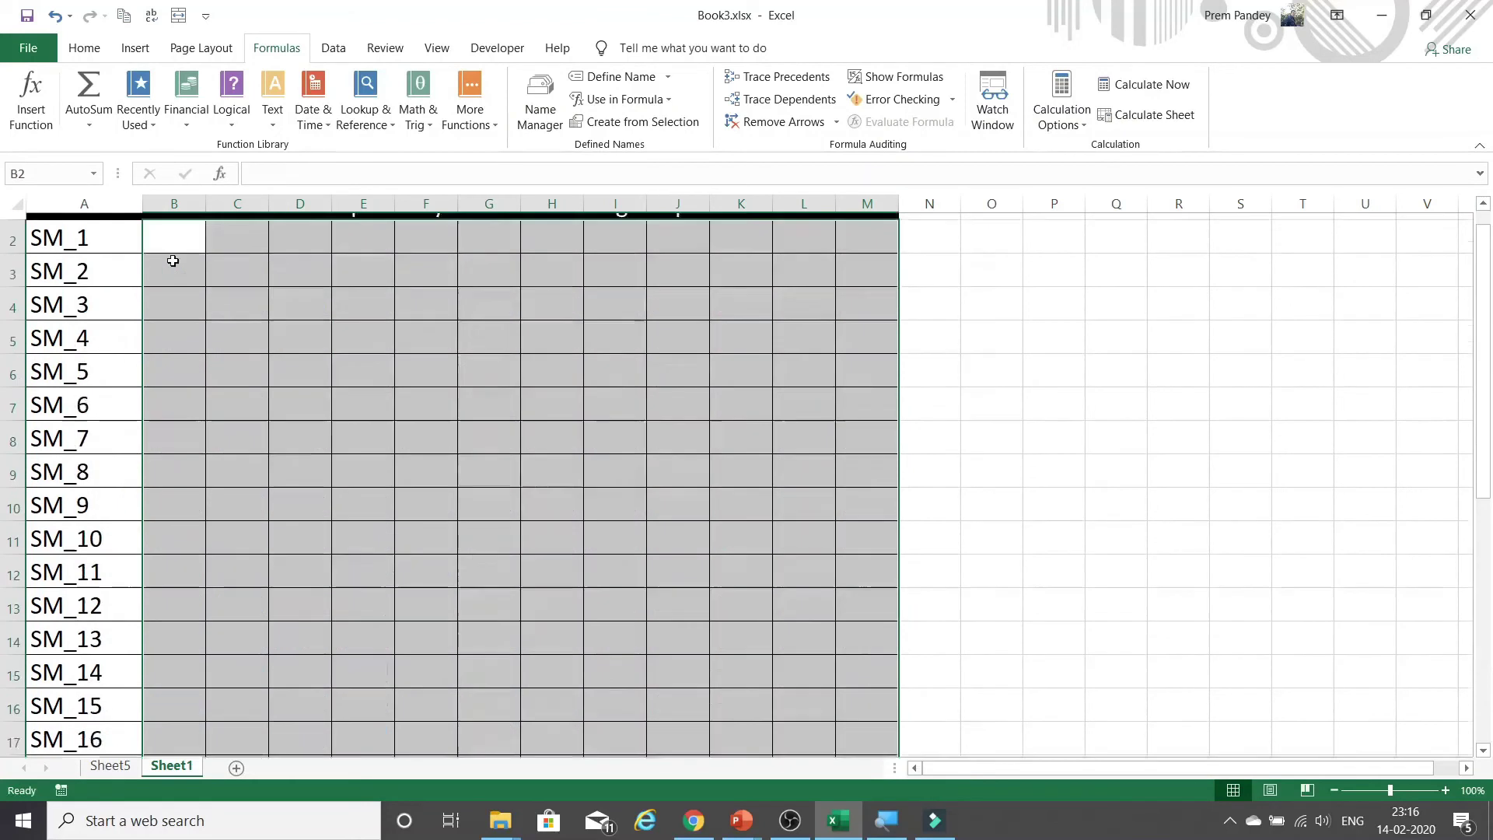
{"action": "left_click", "coordinate": [173, 260]}
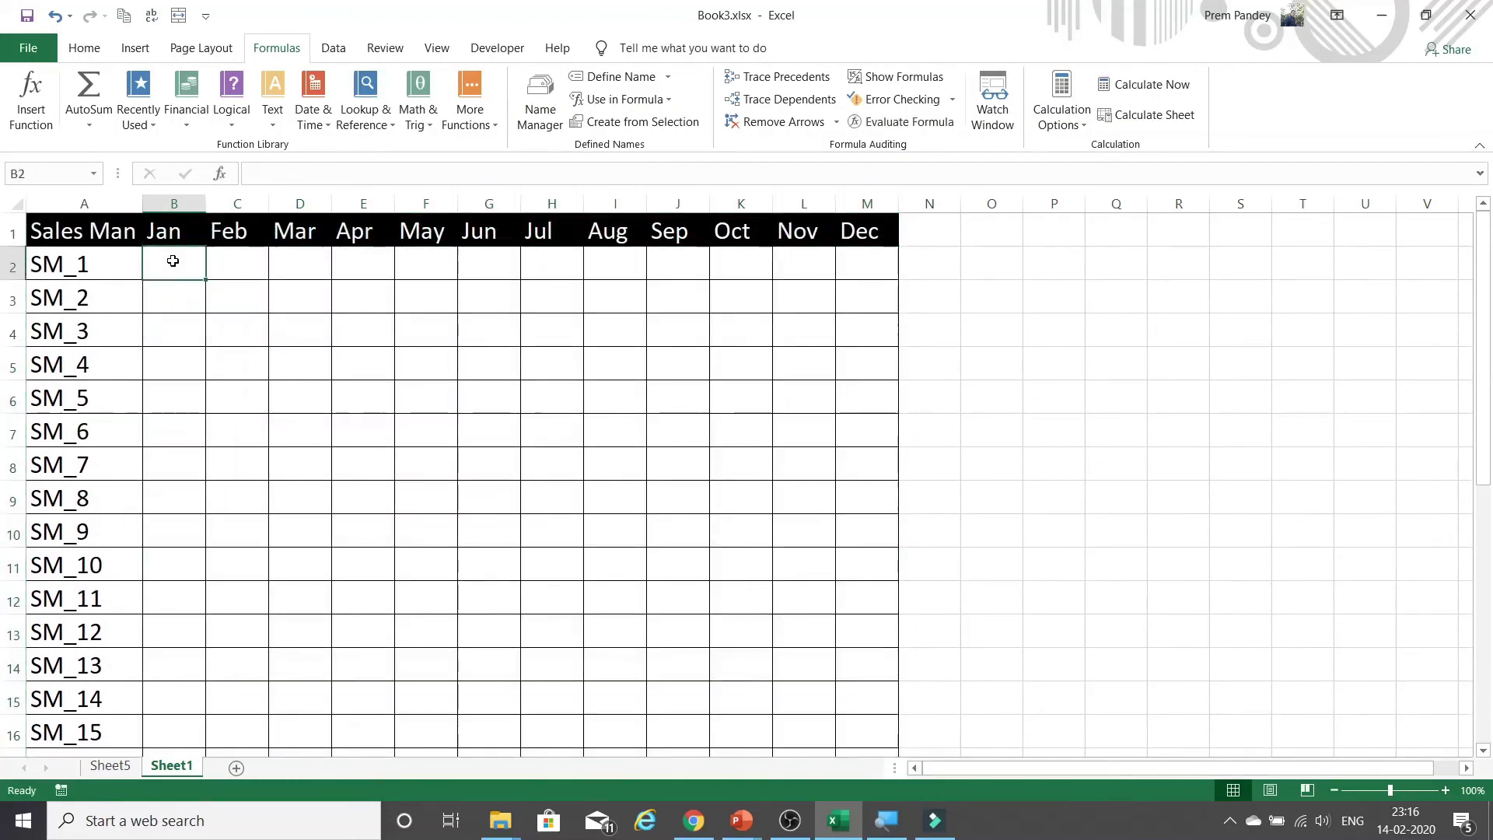
- Enter =VLOOKUP(A2,Database,MATCH(B$1,Row_Heading,0),0) in B2, returning 1603
{"action": "type", "text": "=vl"}
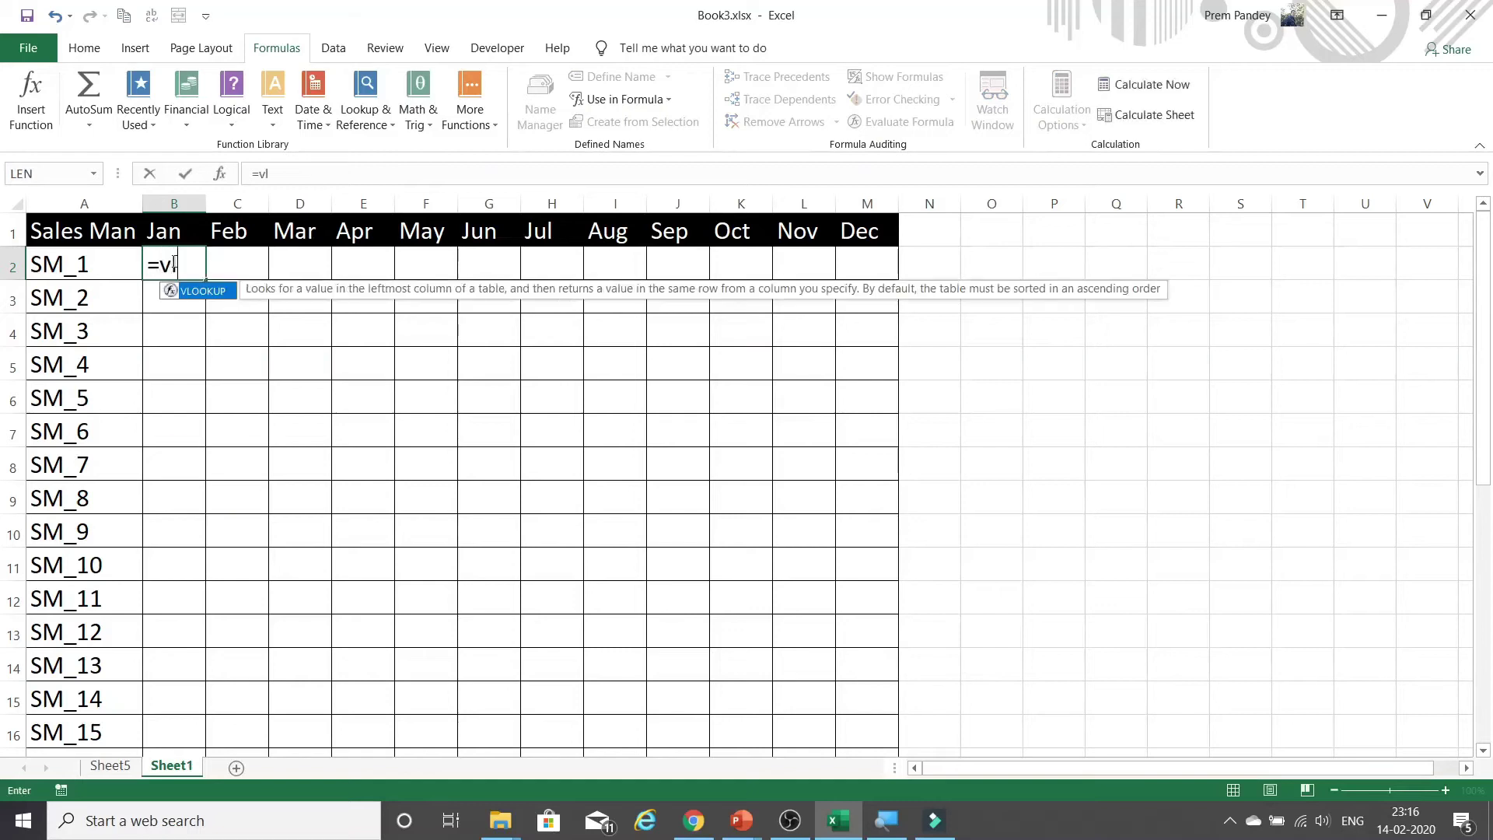
{"action": "key", "text": "Tab"}
{"action": "key", "text": "Left"}
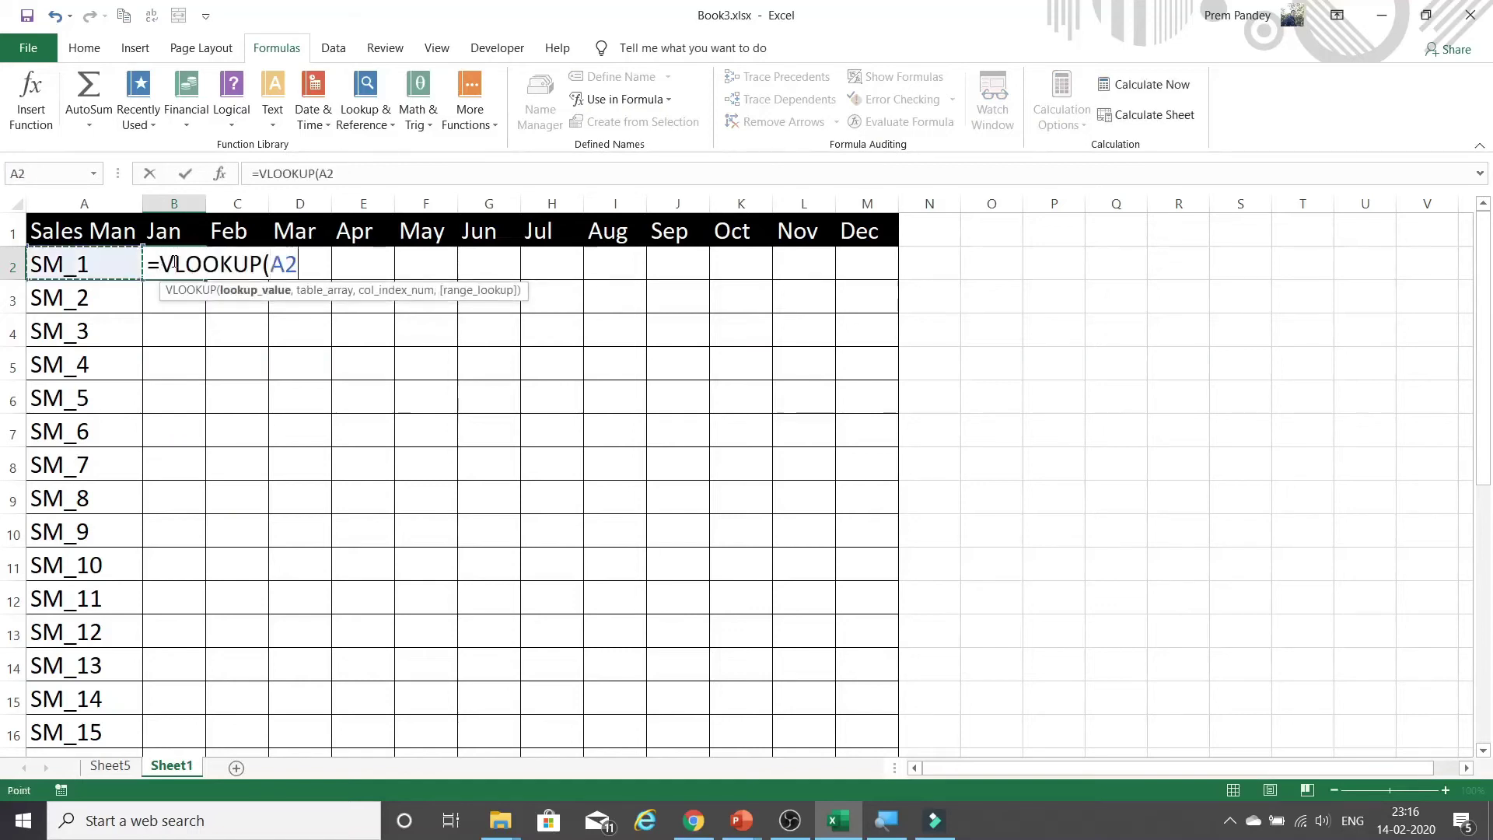
{"action": "type", "text": ","}
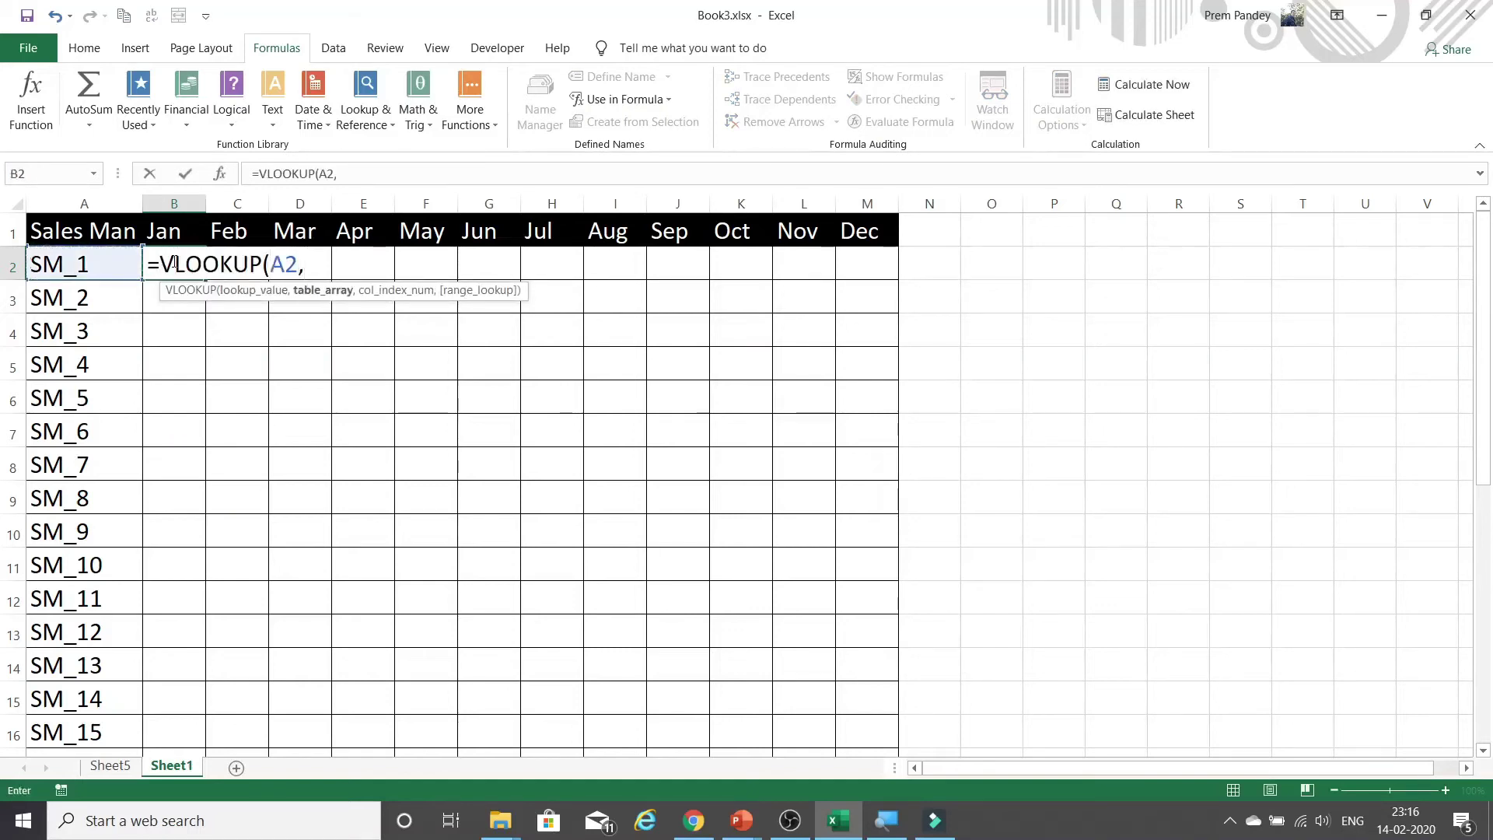
{"action": "type", "text": "da"}
{"action": "key", "text": "Tab"}
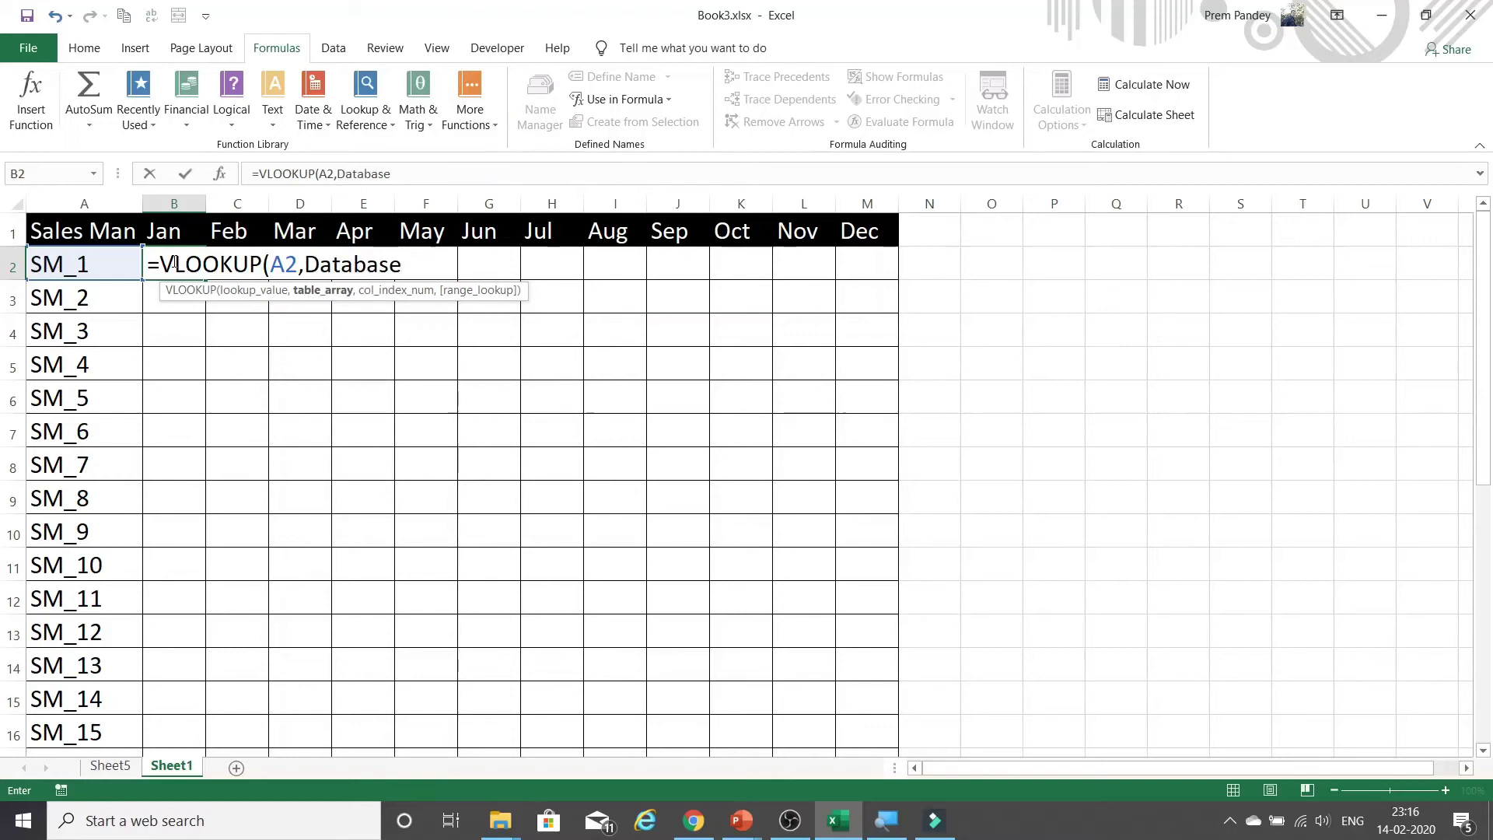
{"action": "type", "text": ",match"}
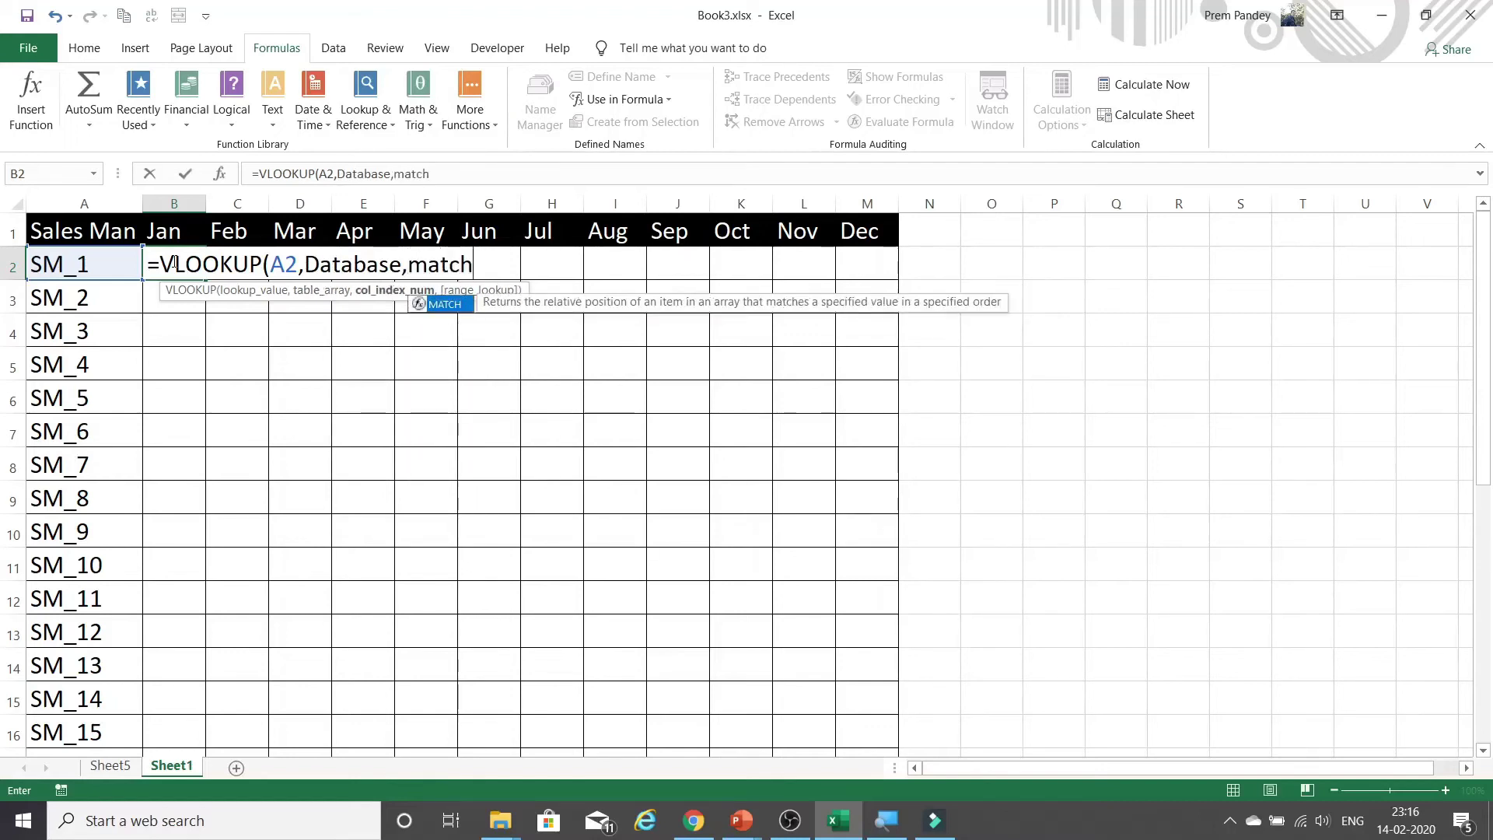
{"action": "key", "text": "Tab"}
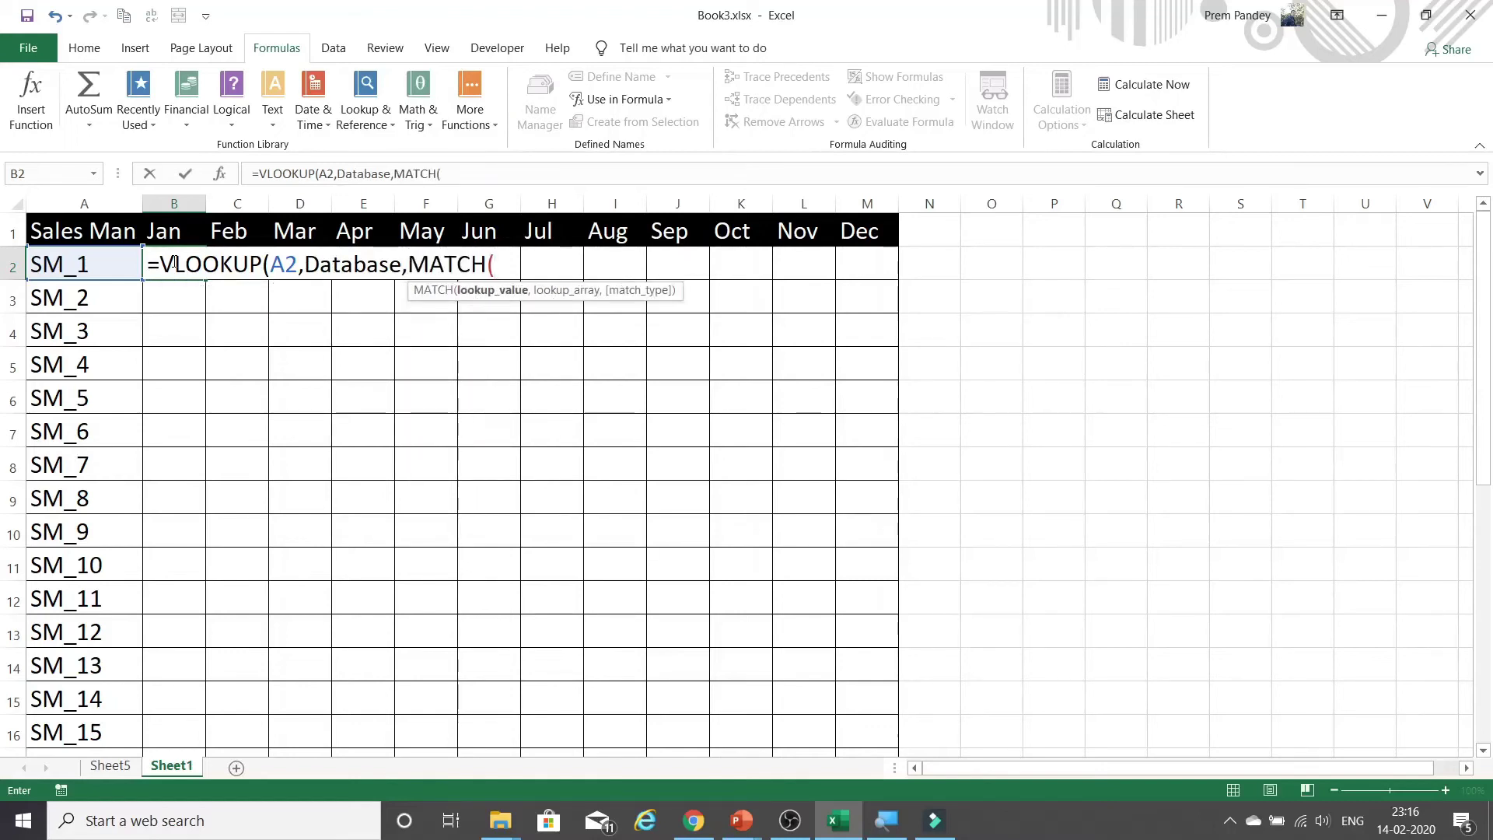
{"action": "key", "text": "Up"}
{"action": "key", "text": "F4"}
{"action": "key", "text": "F4"}
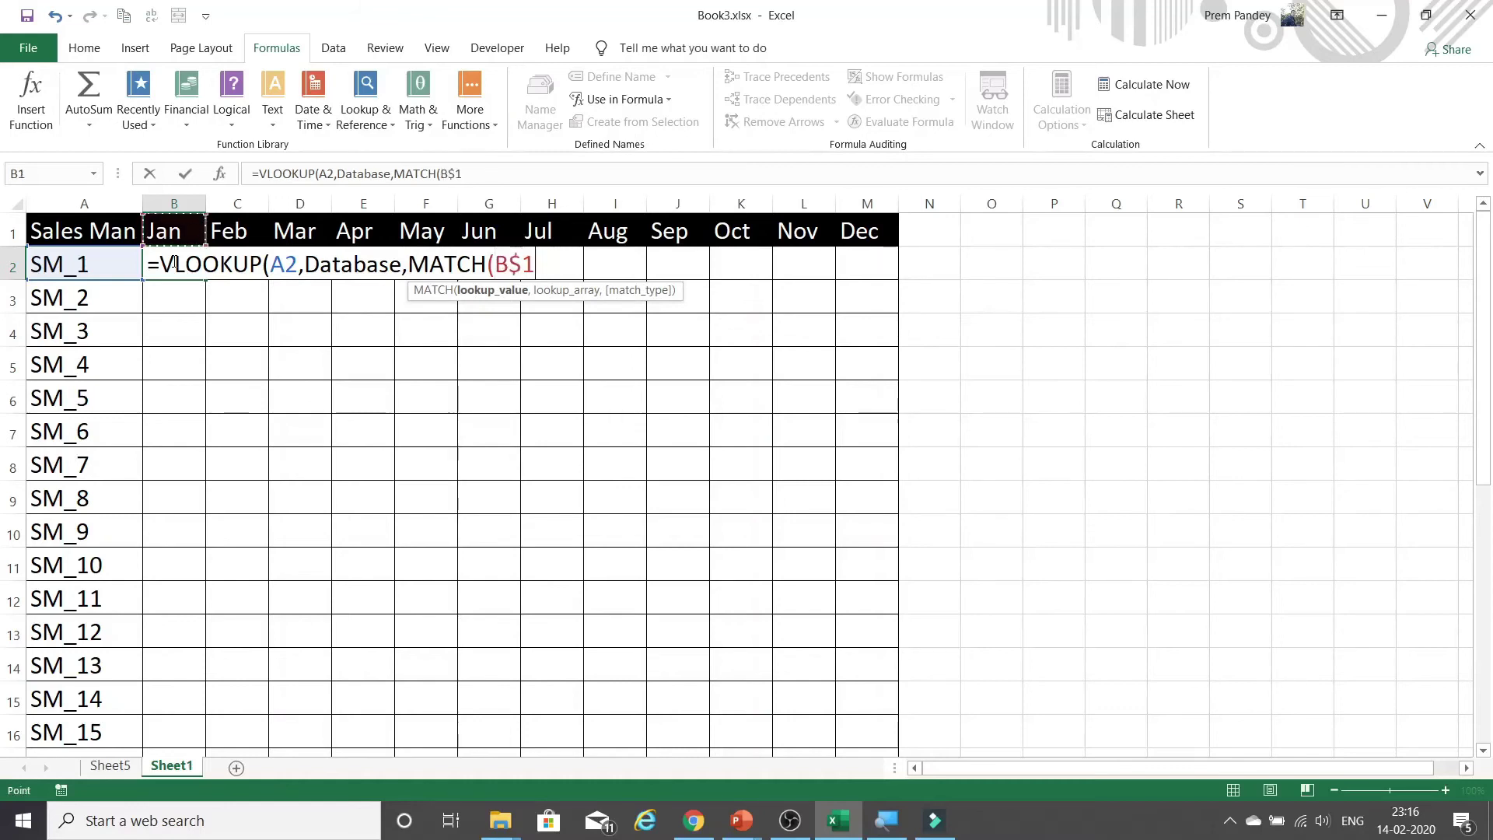
{"action": "type", "text": ",ro"}
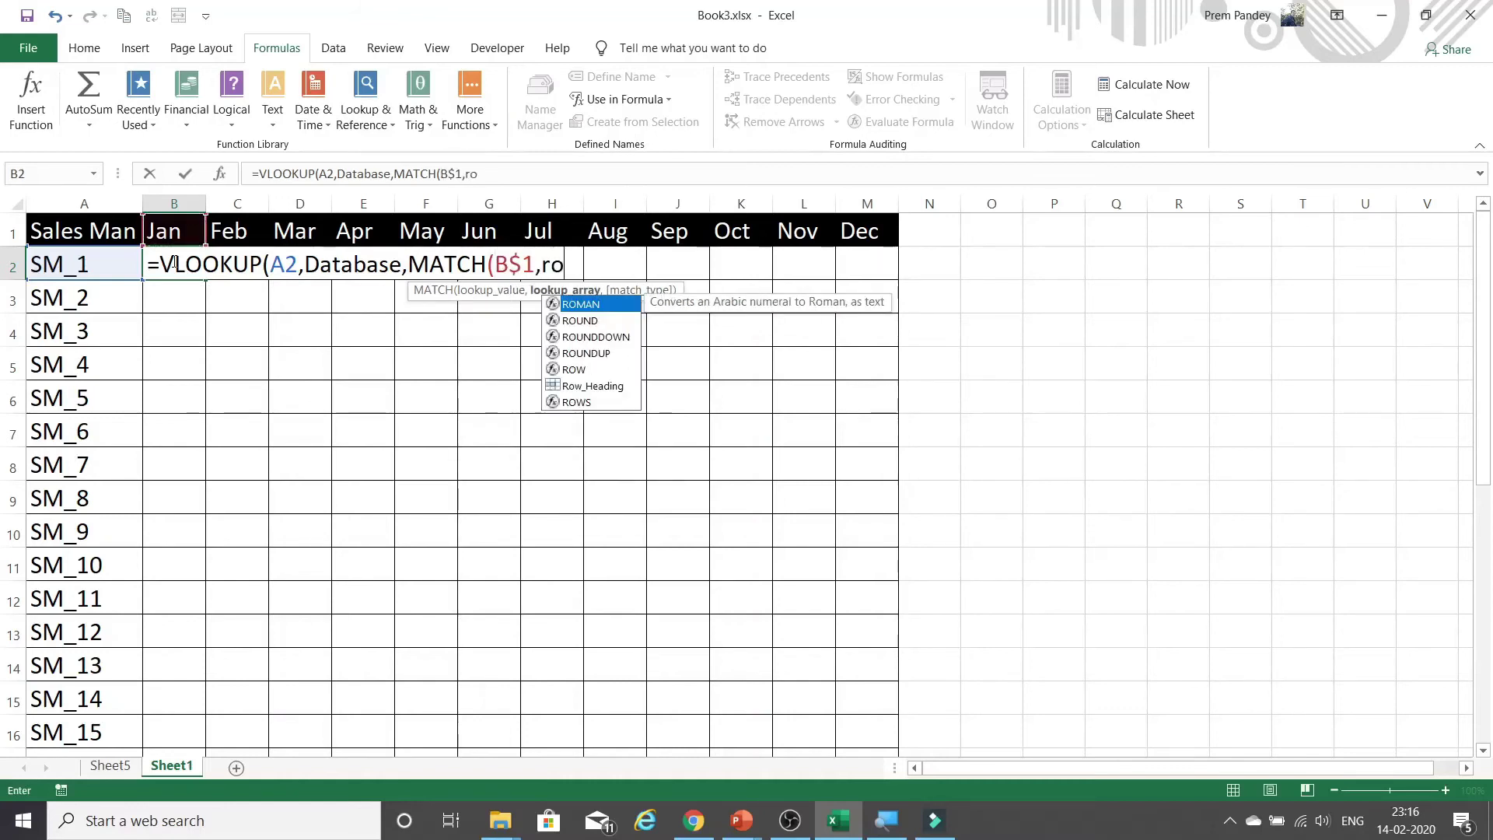
{"action": "key", "text": "Tab"}
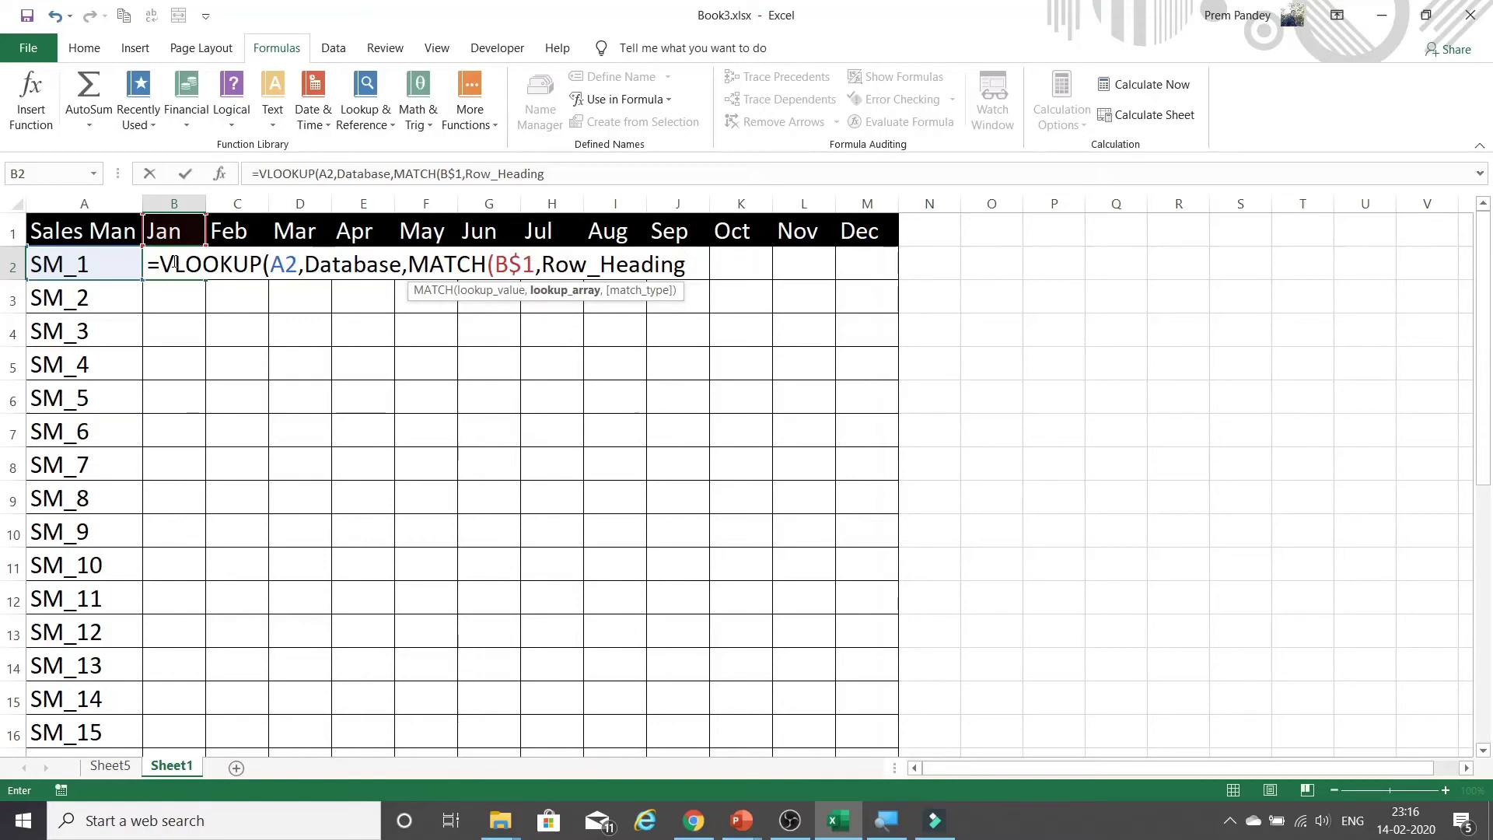
{"action": "type", "text": ",0)"}
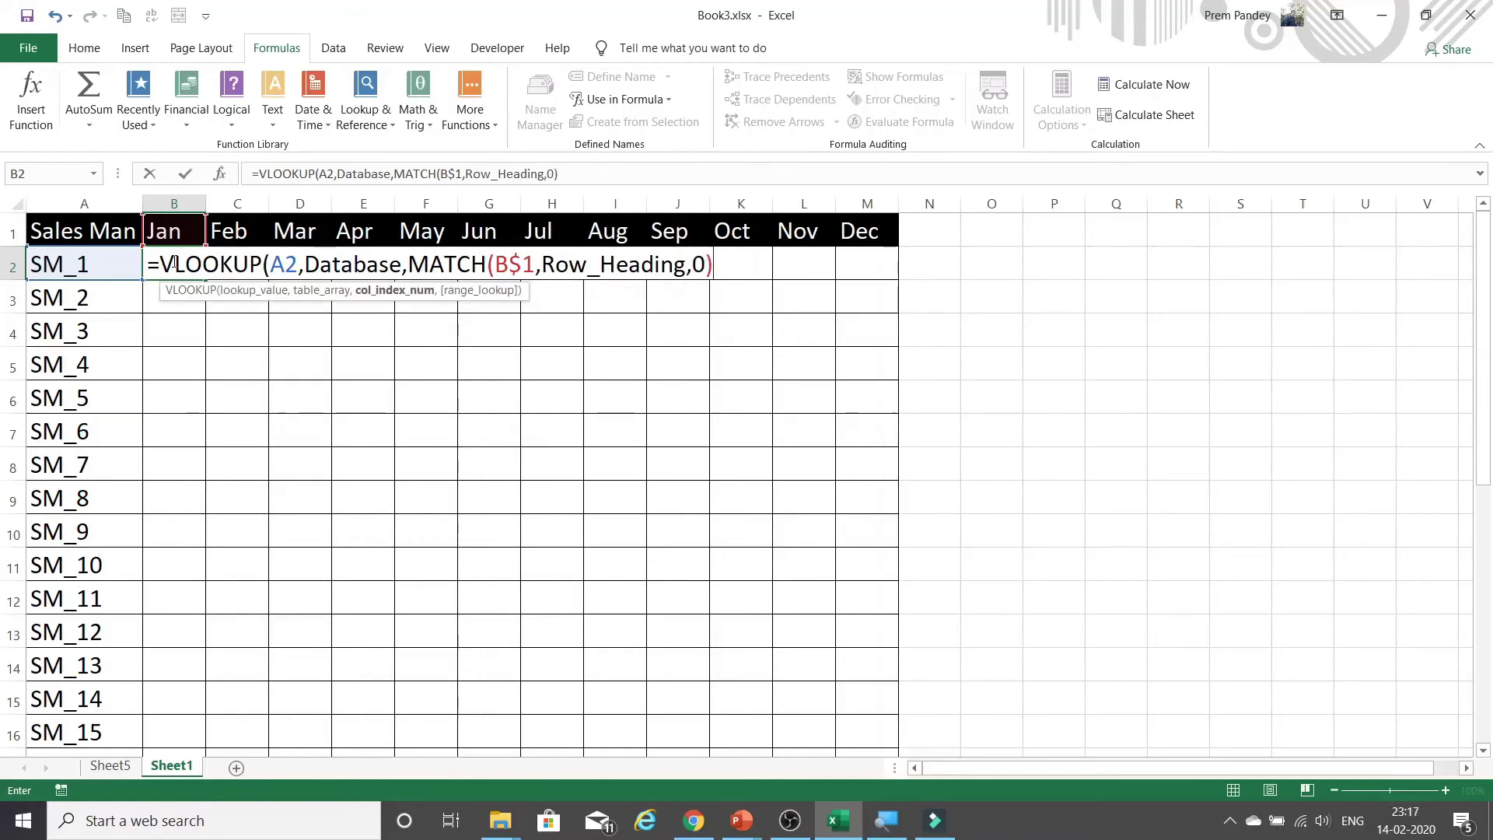
{"action": "type", "text": ",)"}
{"action": "key", "text": "BackSpace"}
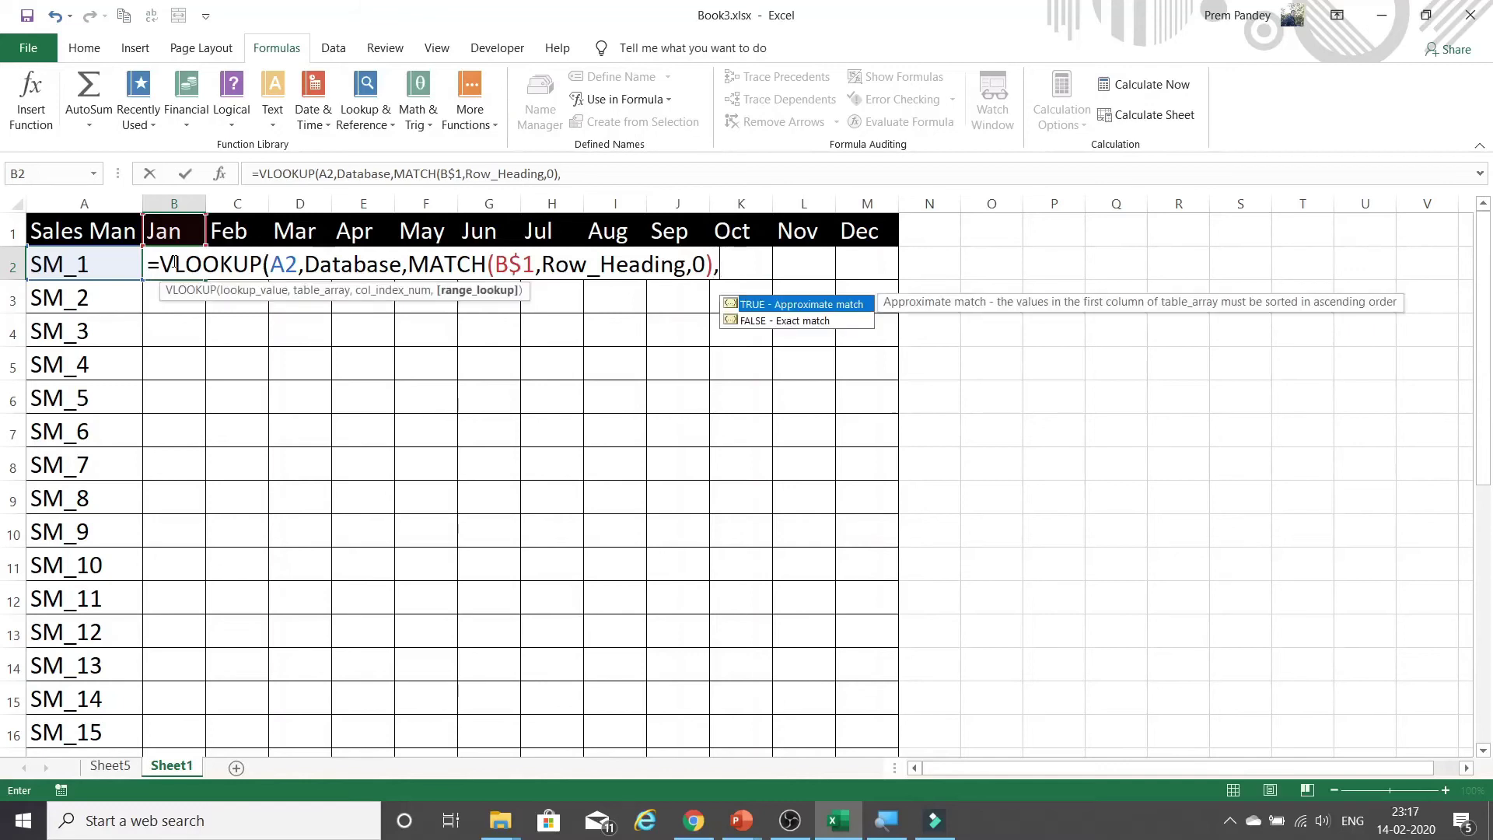
{"action": "type", "text": "0)"}
{"action": "key", "text": "Return"}
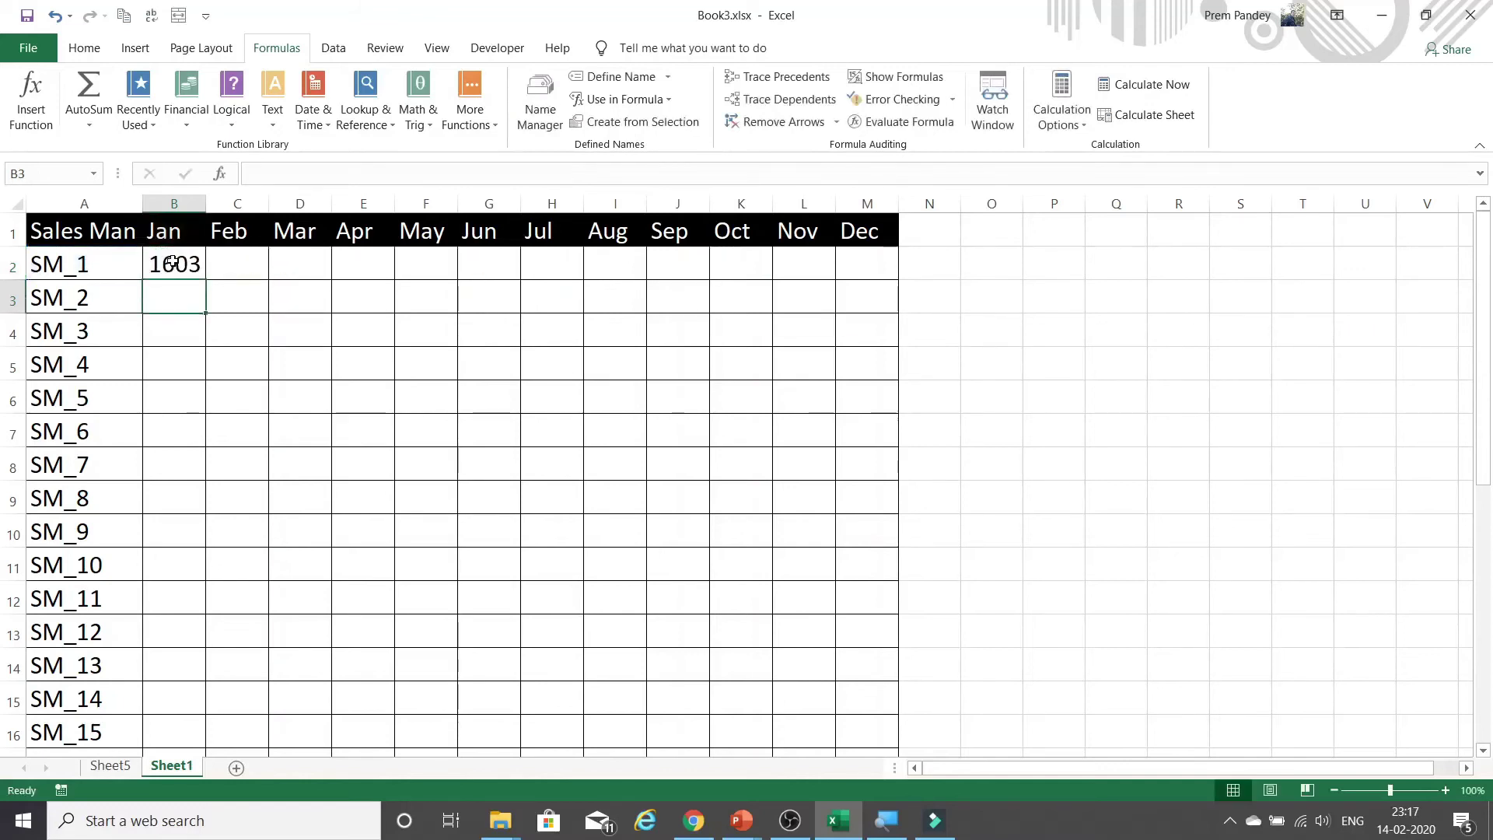
- Change the lookup value in B2's formula from A2 to $A2
{"action": "left_click", "coordinate": [172, 262]}
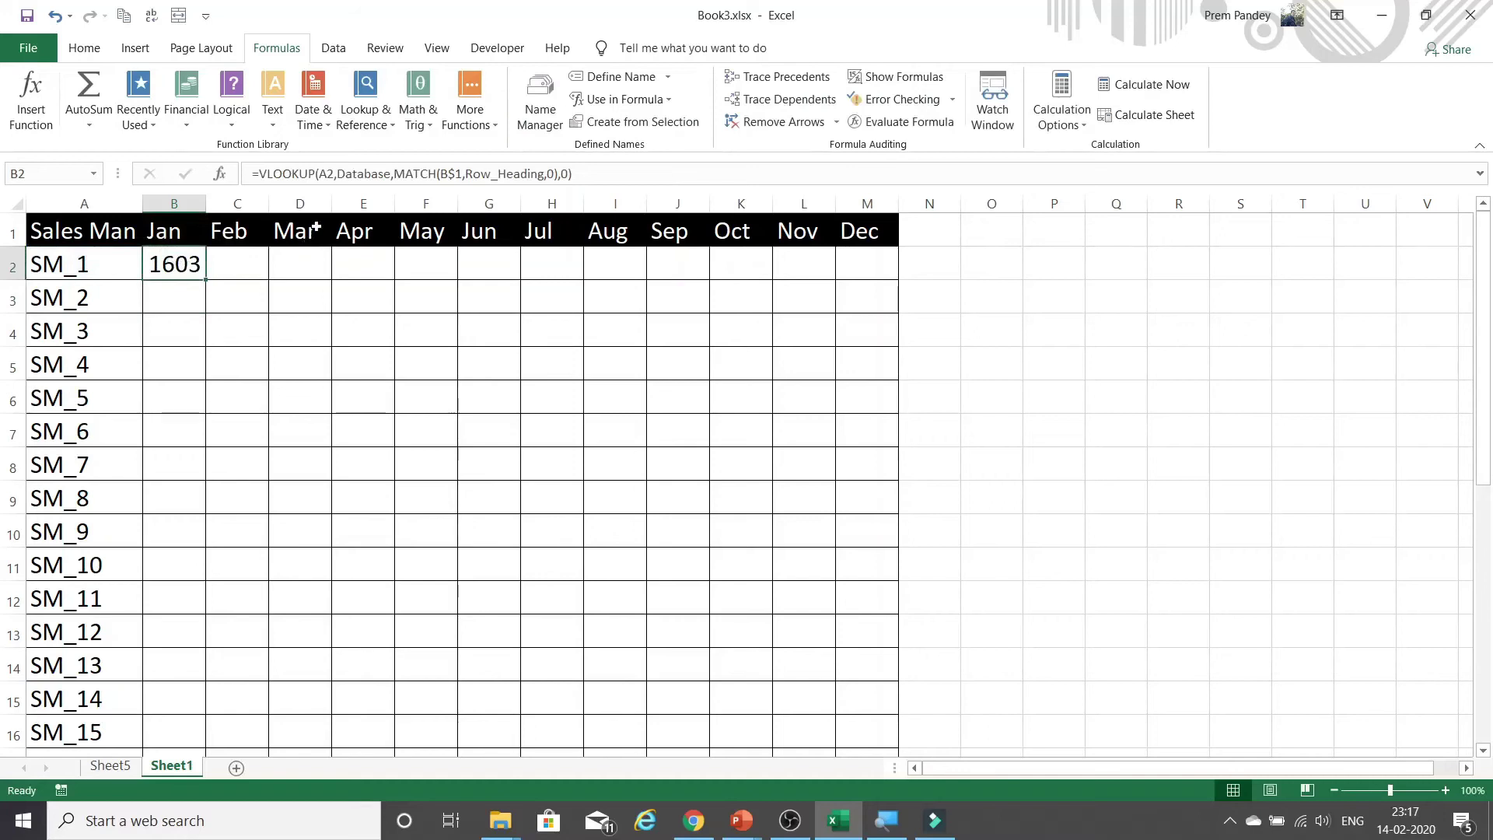
{"action": "left_click", "coordinate": [327, 174]}
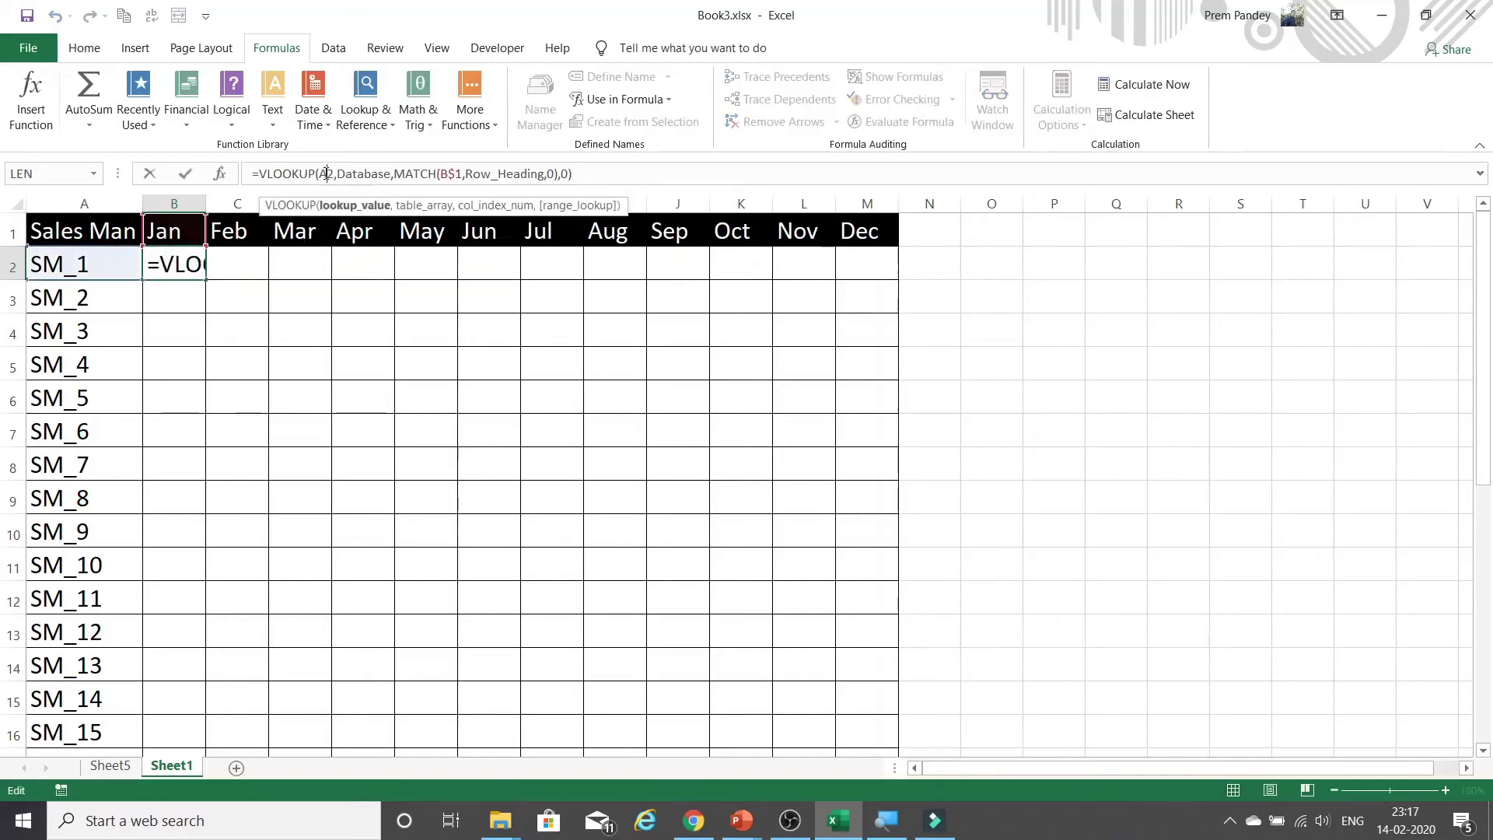
{"action": "left_click", "coordinate": [325, 173]}
{"action": "type", "text": "$"}
{"action": "key", "text": "Return"}
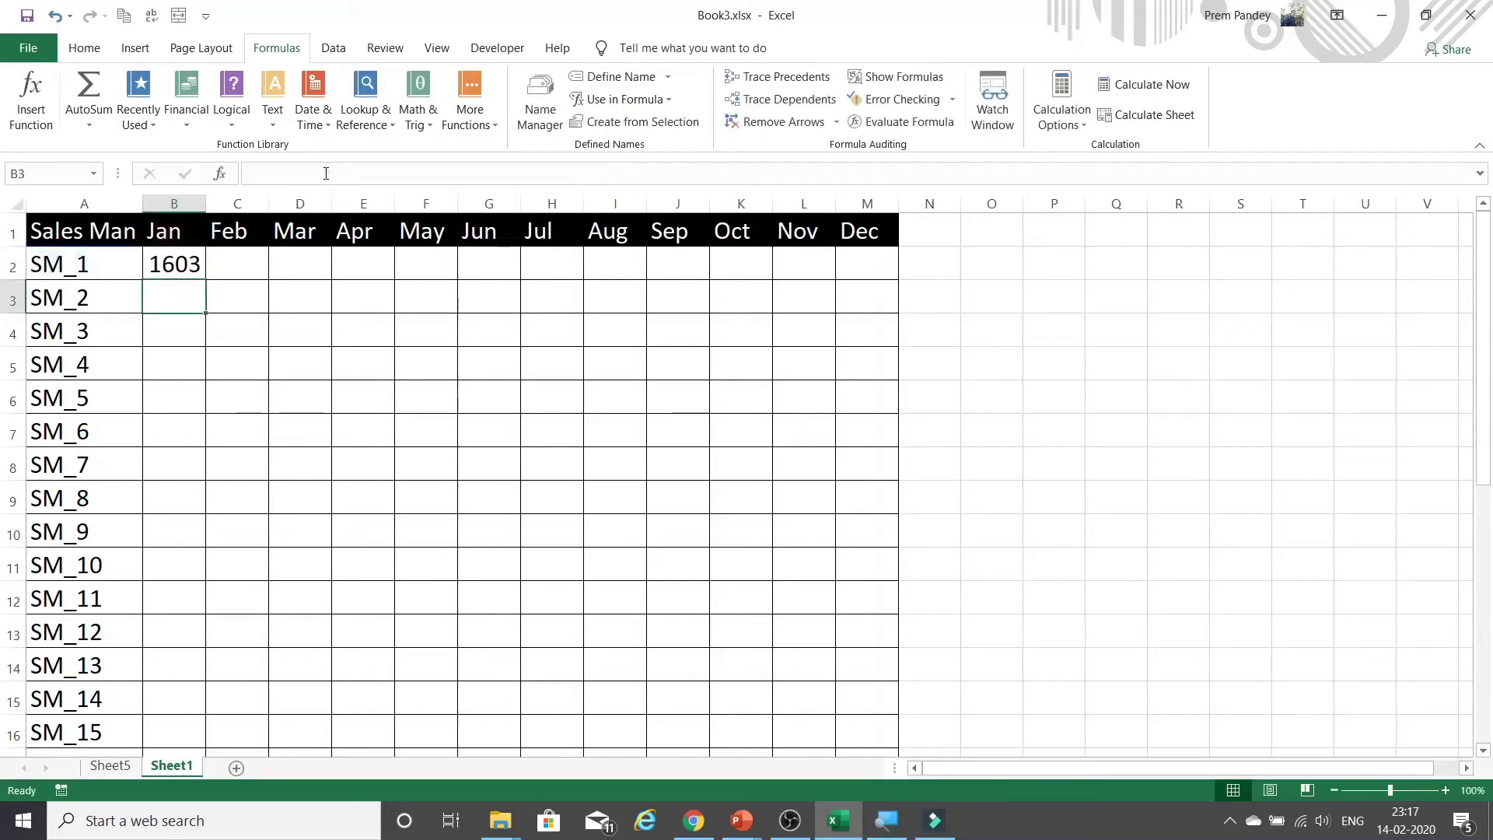
- Copy B2's lookup formula and paste it into C2:M2 for Feb through Dec
{"action": "left_click", "coordinate": [186, 261]}
{"action": "key", "text": "ctrl+c"}
{"action": "left_click_drag", "start_coordinate": [187, 263], "coordinate": [845, 254]}
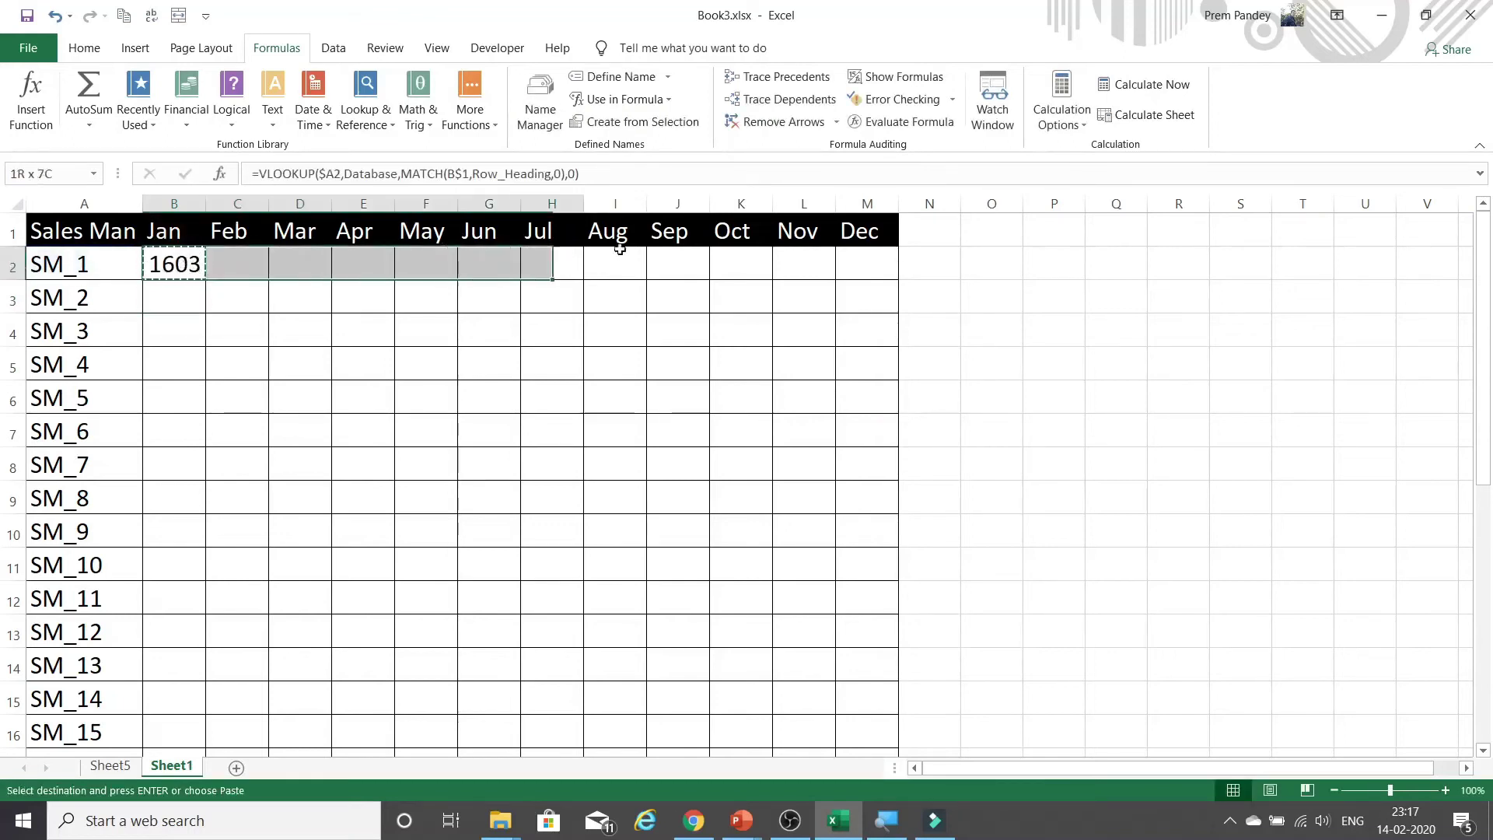
{"action": "right_click", "coordinate": [845, 254]}
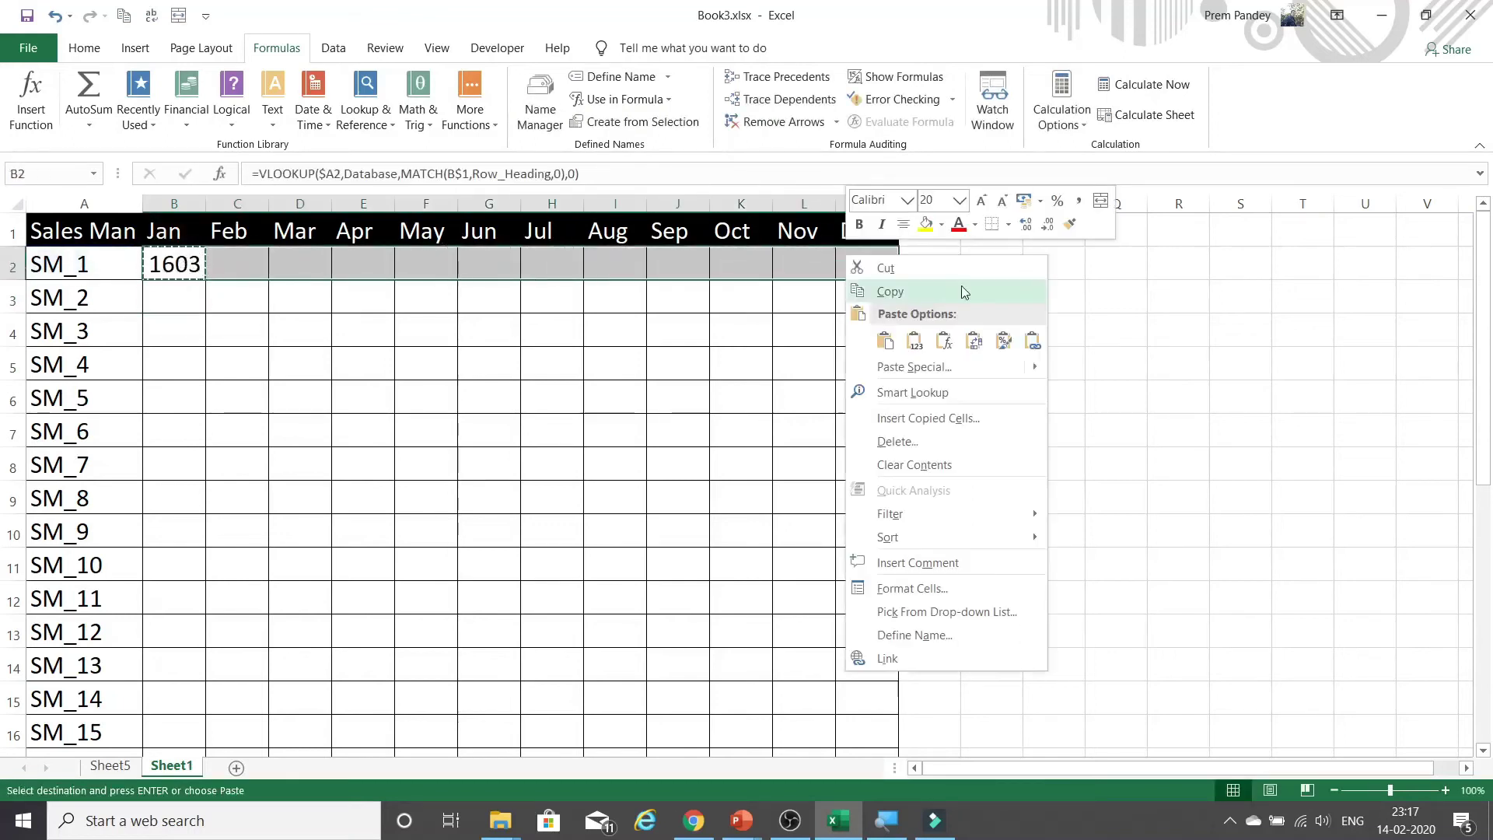
{"action": "left_click", "coordinate": [945, 336]}
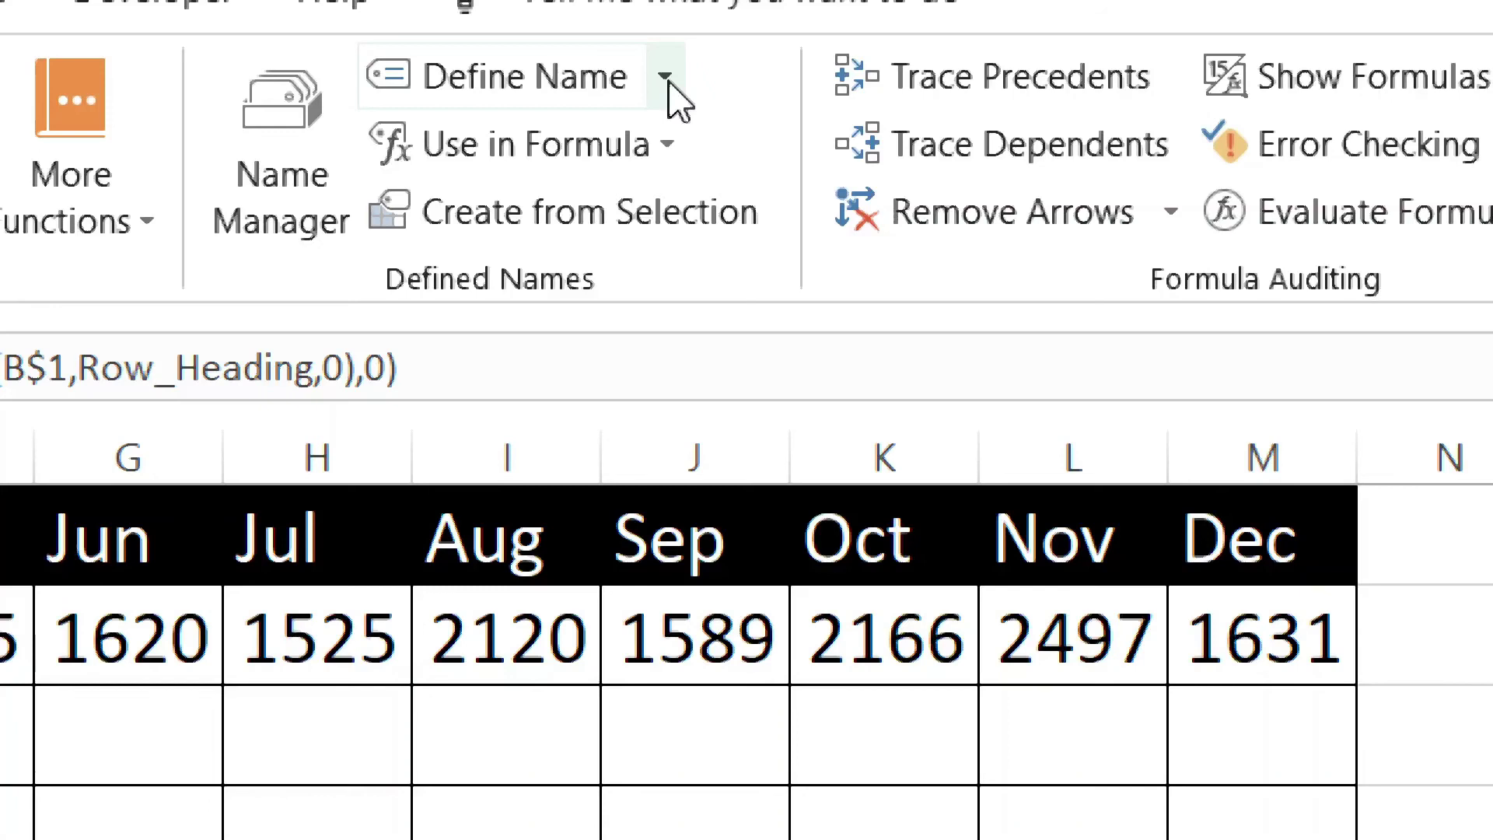
- Apply every defined name, Database through the last, to Sheet5's formulas, making N2 =SUM(SM_1)
{"action": "left_click", "coordinate": [665, 77]}
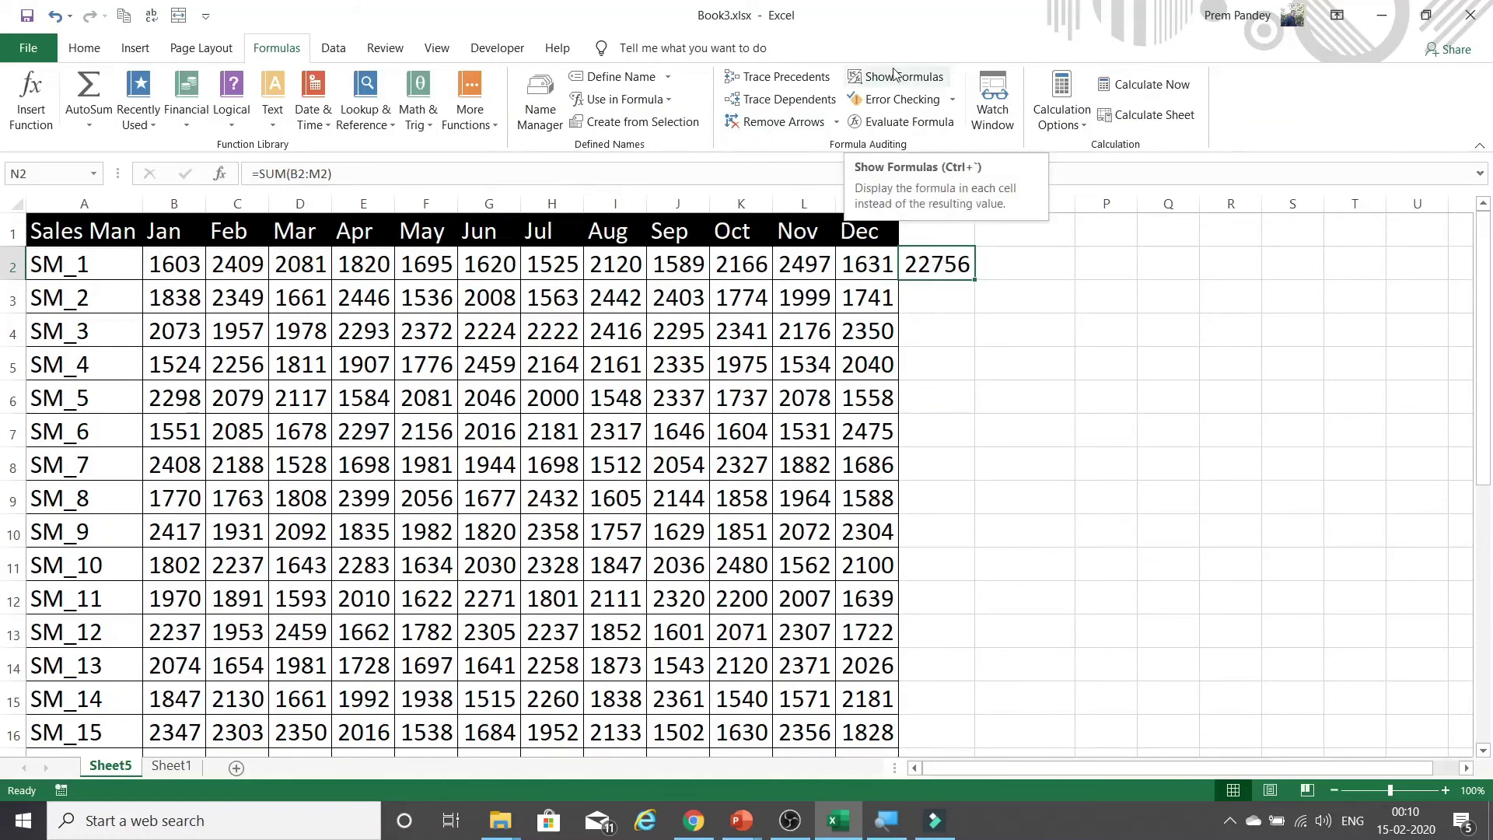
{"action": "left_click", "coordinate": [670, 78]}
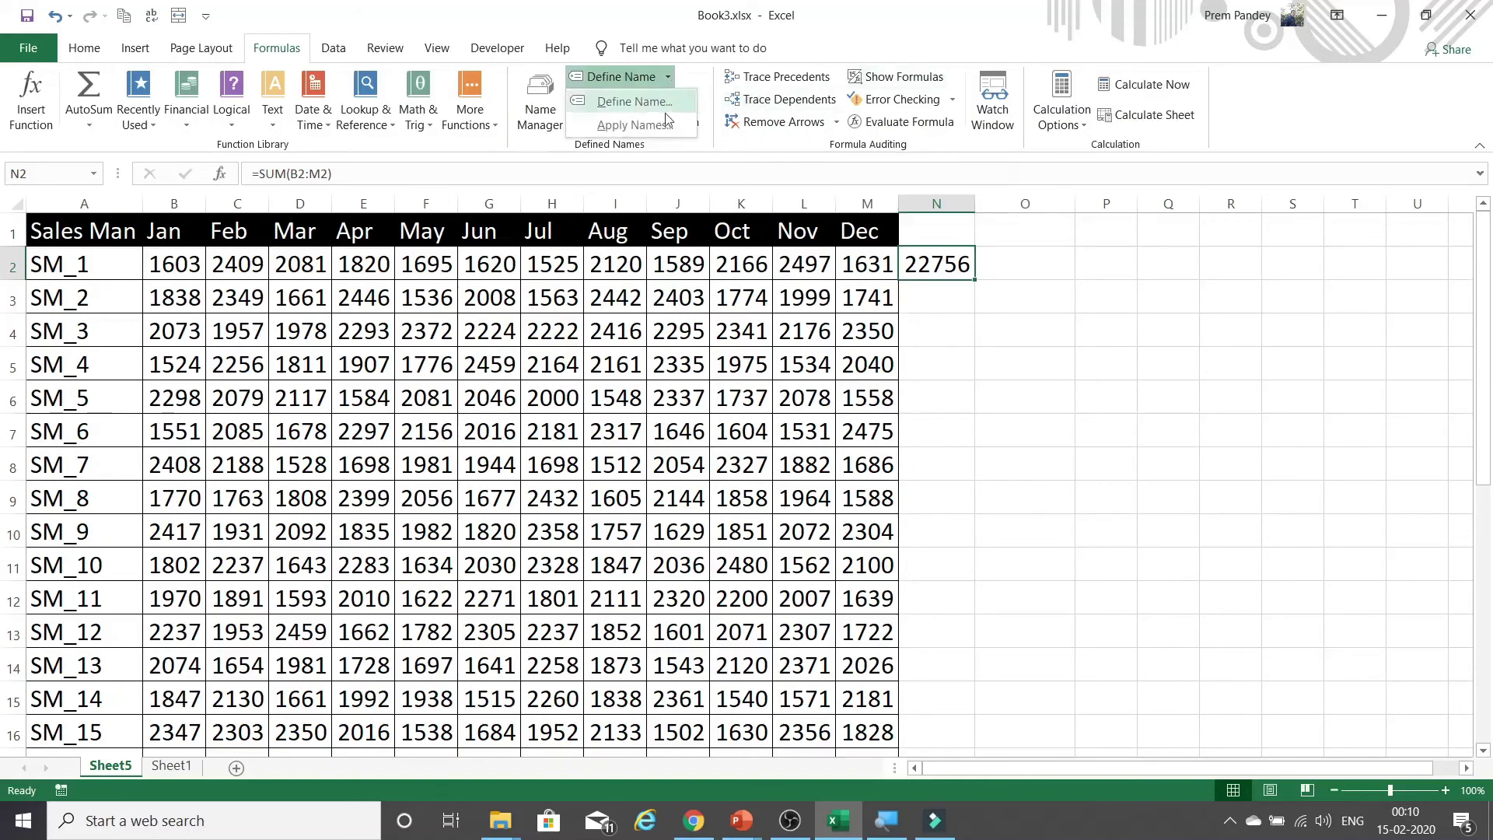
{"action": "left_click", "coordinate": [660, 133]}
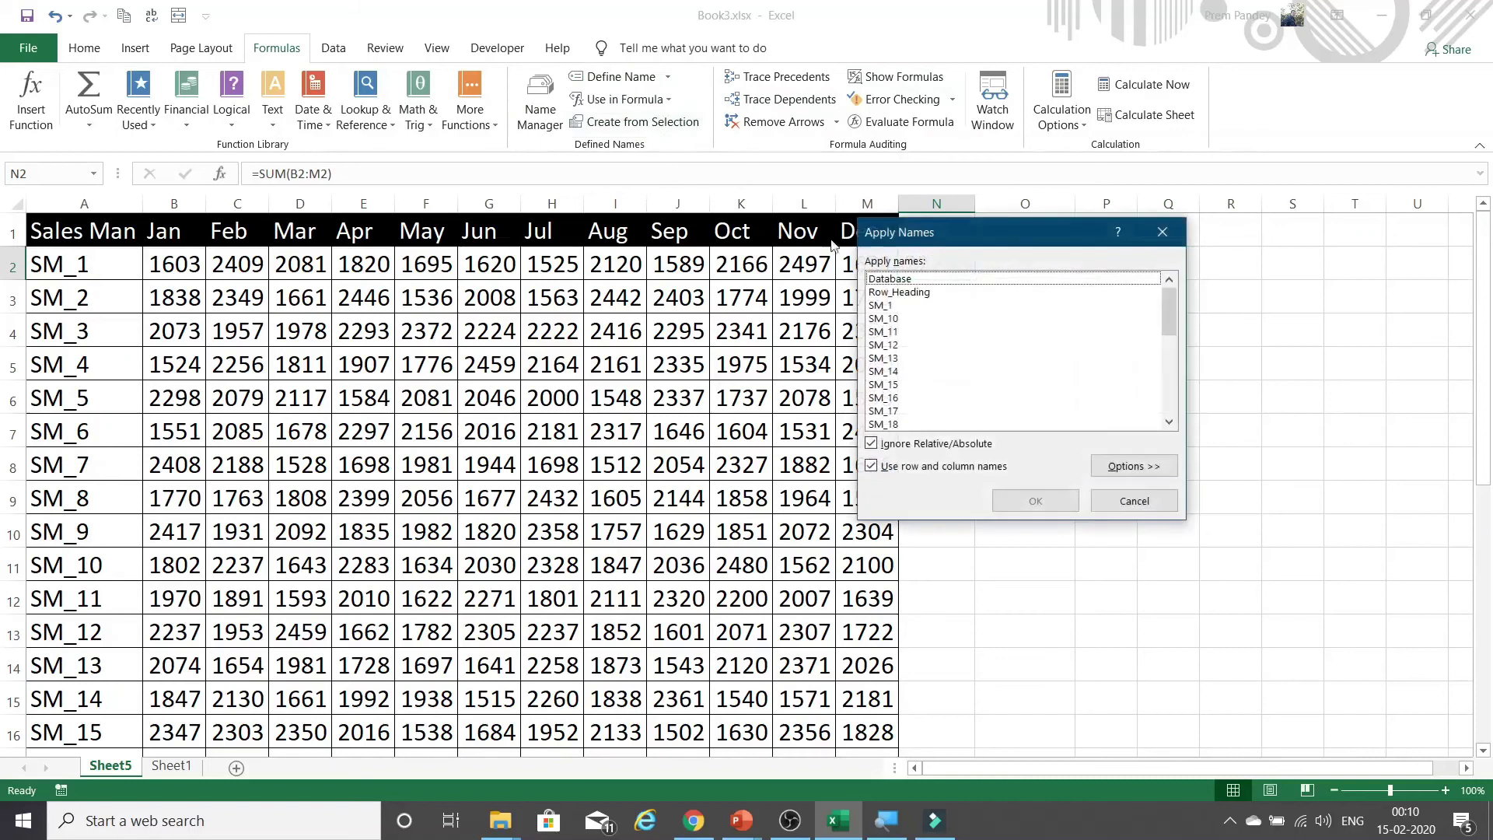
{"action": "left_click", "coordinate": [898, 285]}
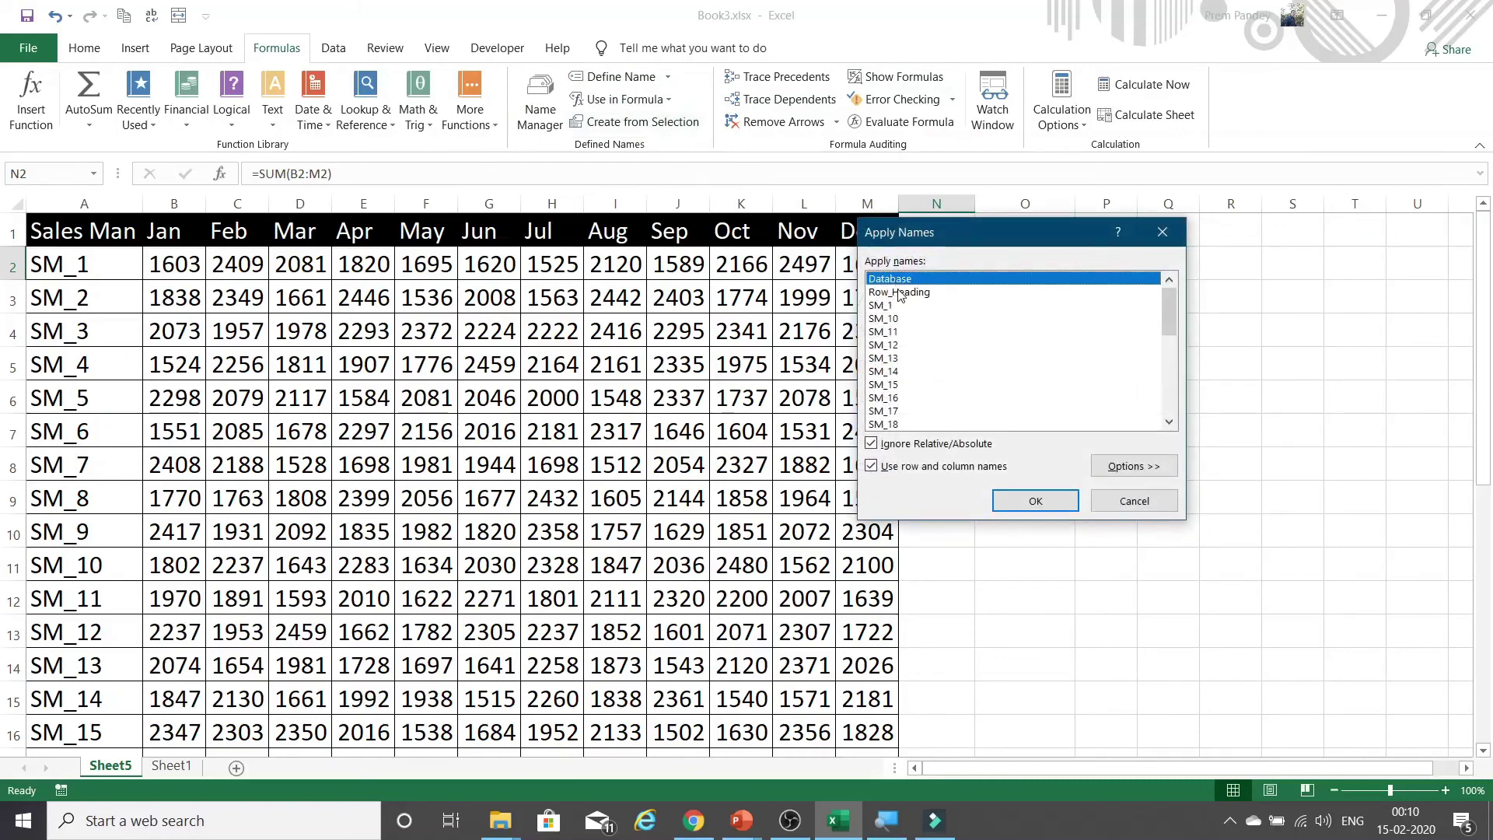
{"action": "key", "text": "shift+End"}
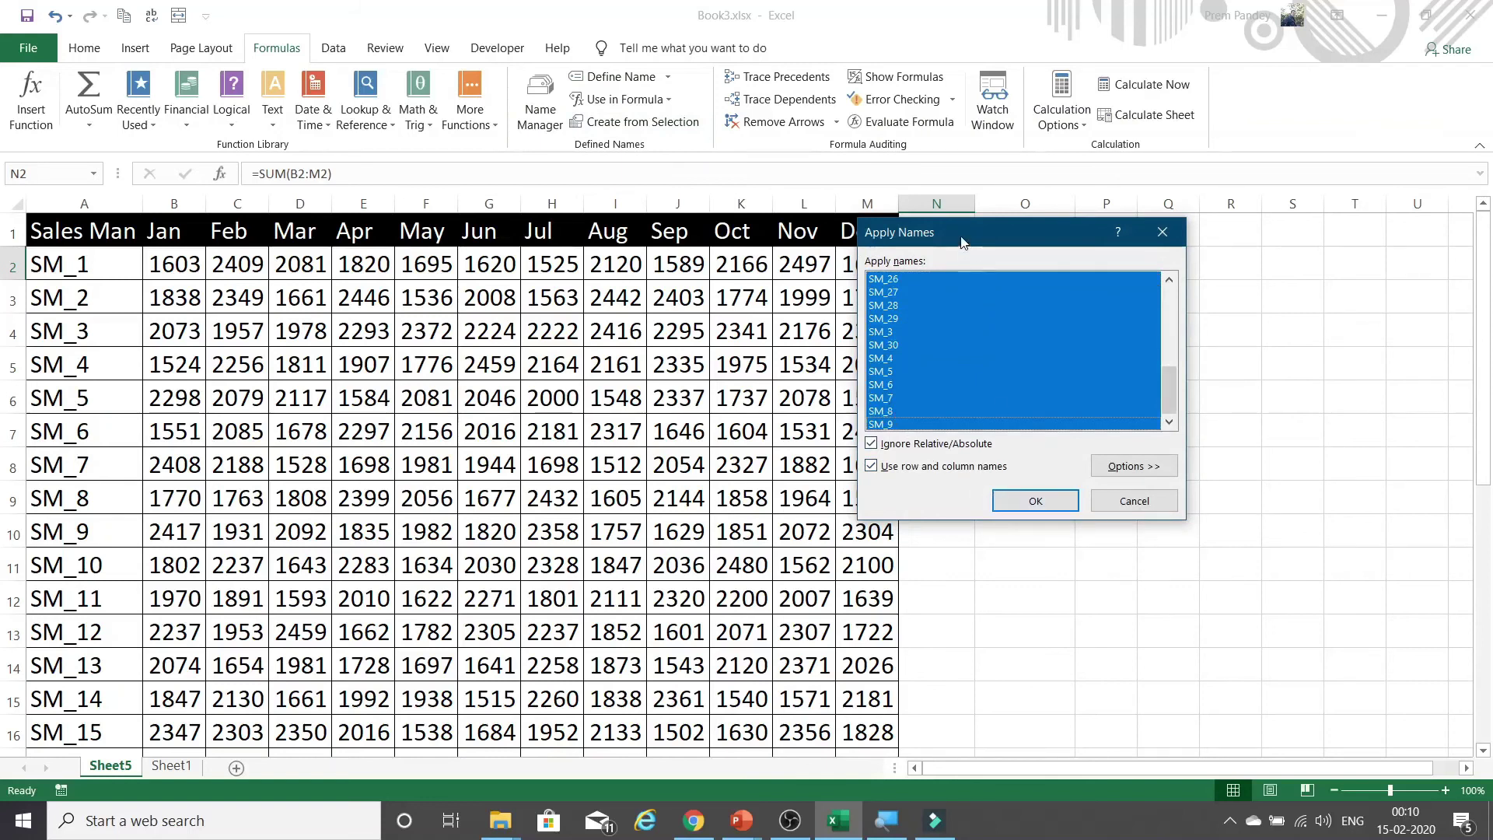
{"action": "left_click_drag", "start_coordinate": [961, 242], "coordinate": [590, 246]}
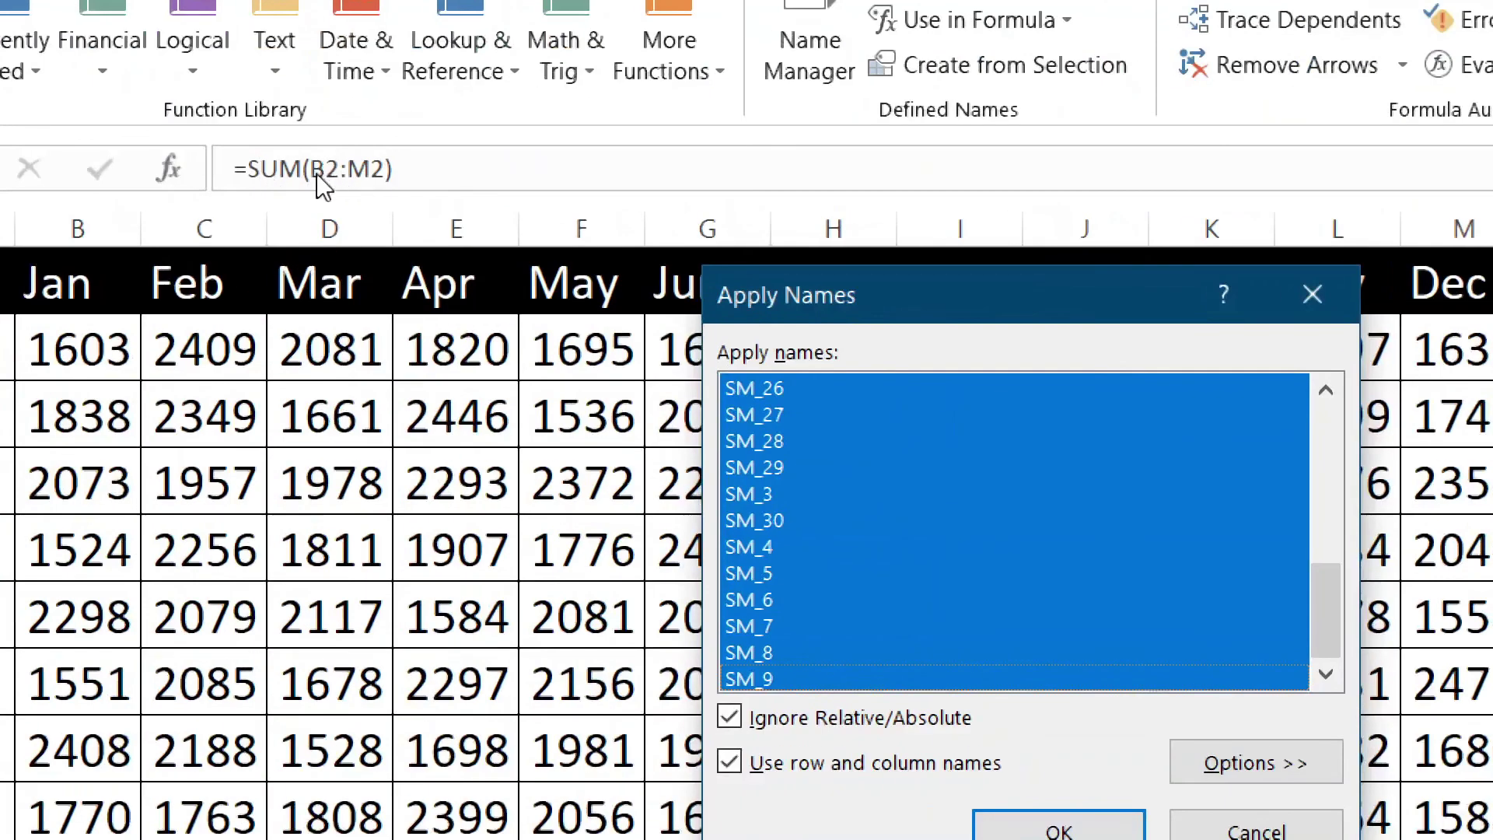
{"action": "left_click_drag", "start_coordinate": [888, 300], "coordinate": [576, 141]}
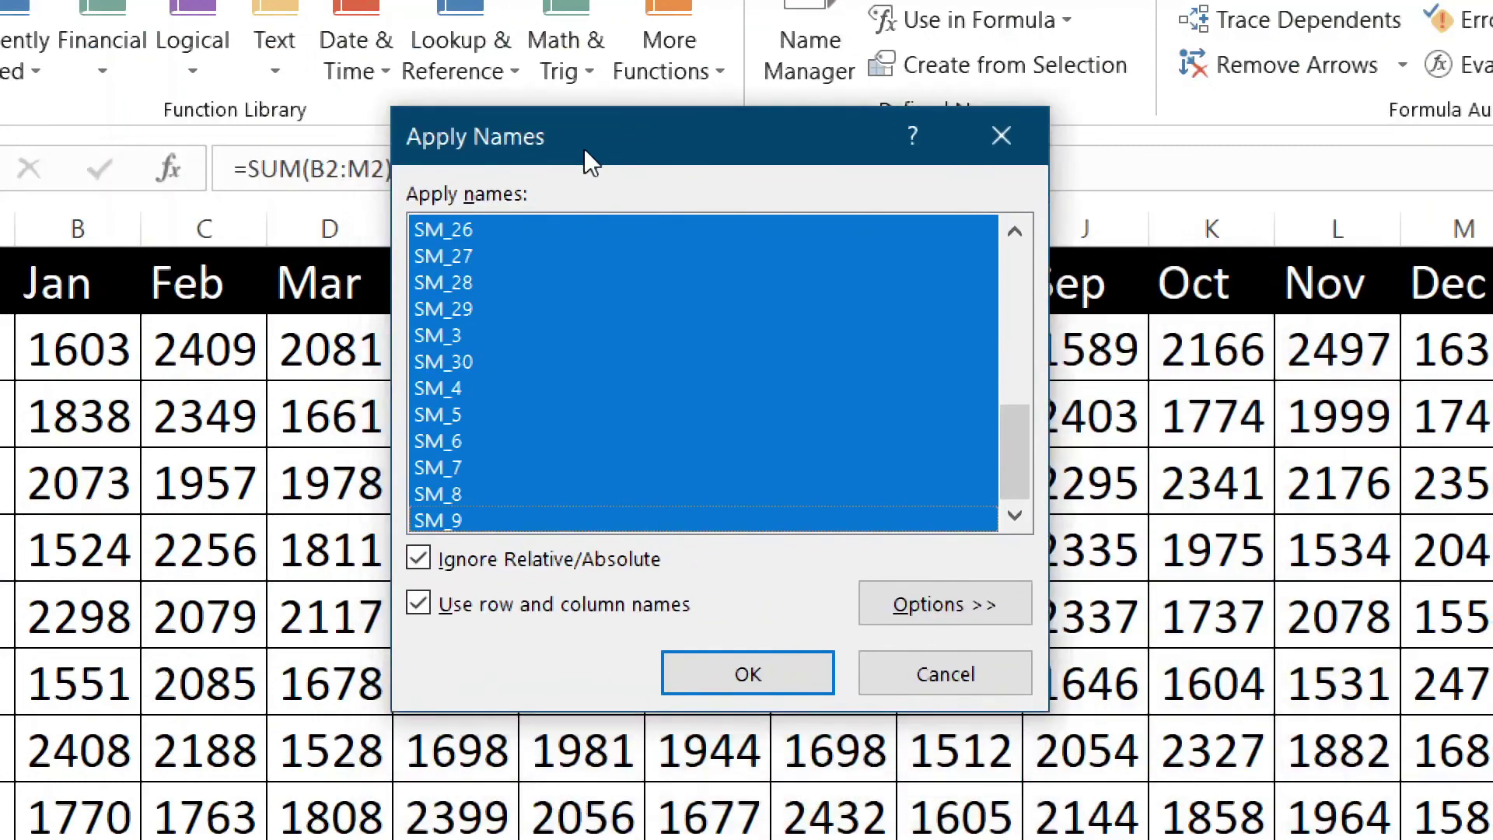
{"action": "left_click", "coordinate": [758, 651]}
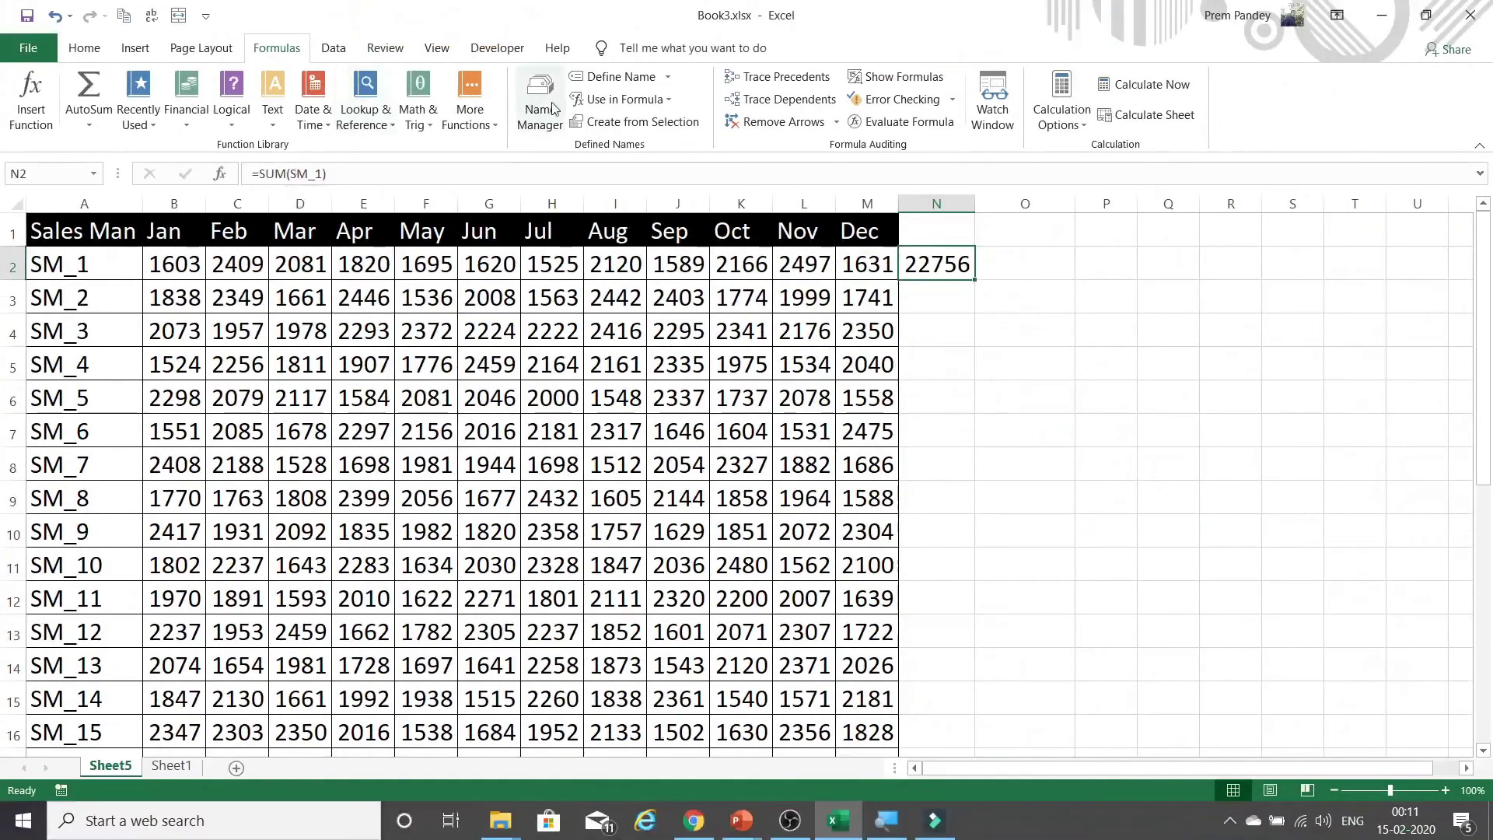
- Enter =MAX(SM_2) in N3, returning SM_2's highest monthly sale of 2446
{"action": "left_click", "coordinate": [670, 100]}
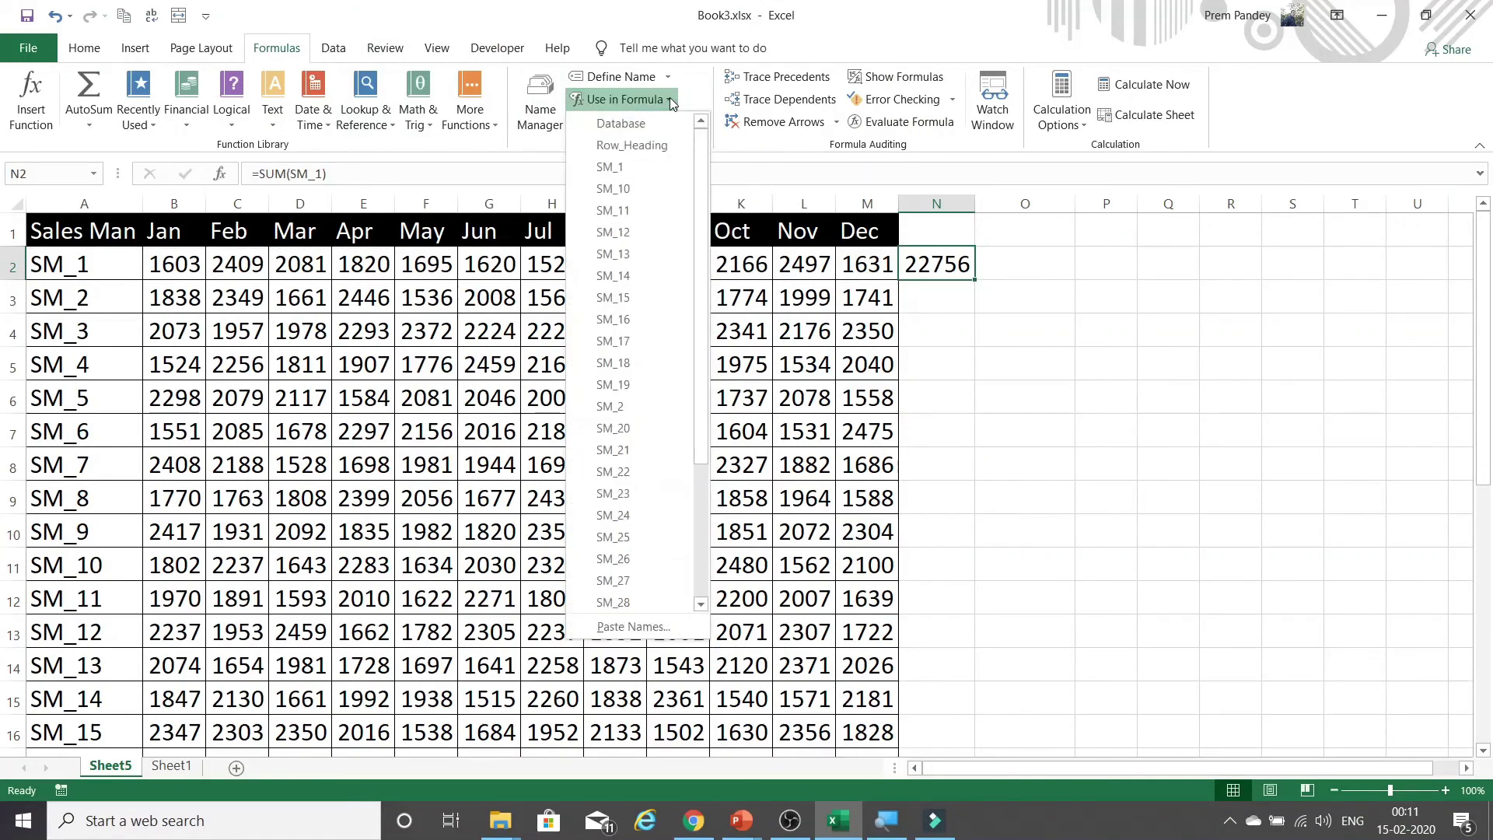
{"action": "key", "text": "Escape"}
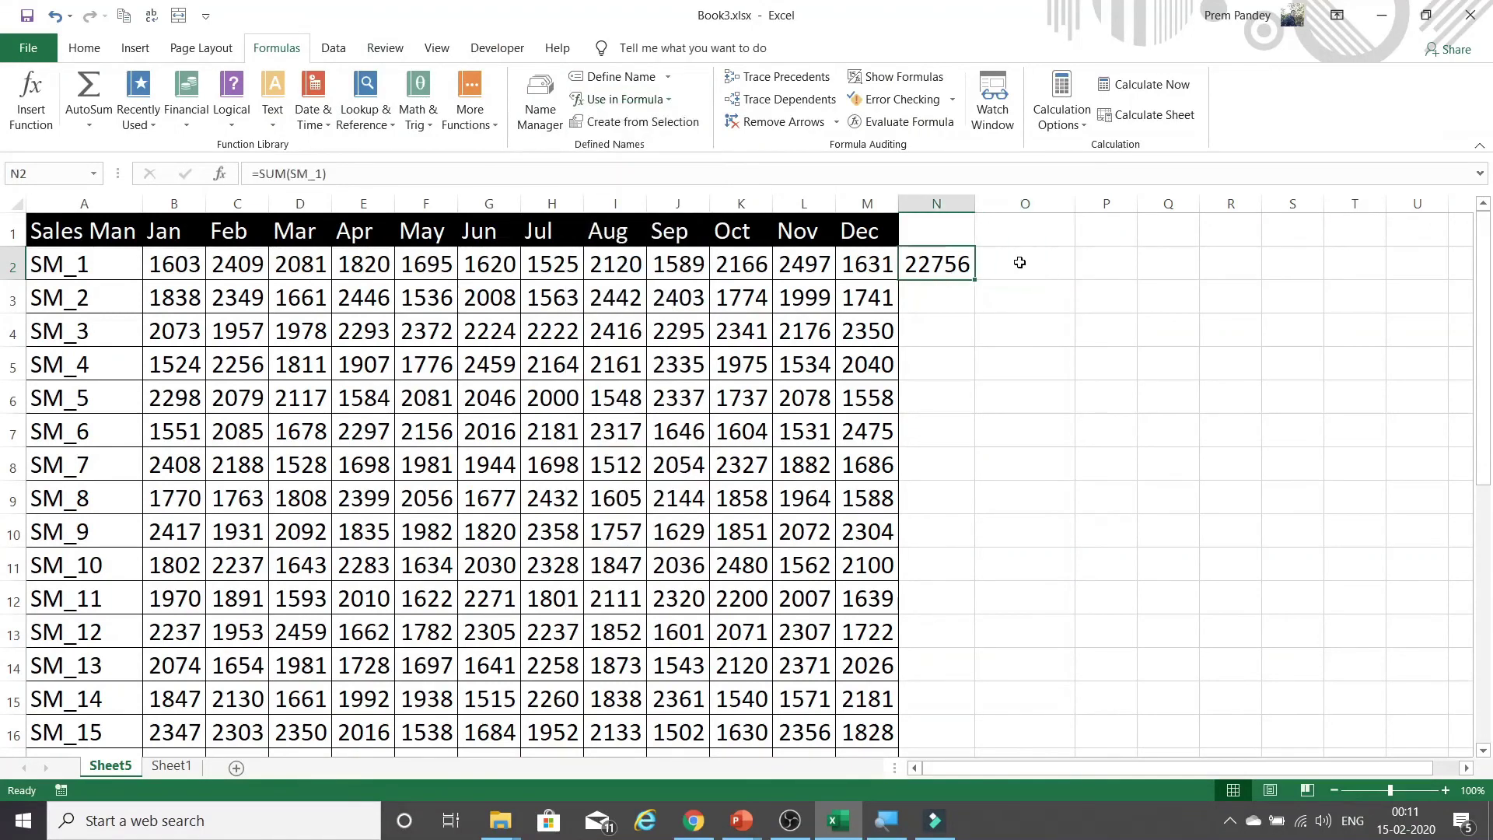
{"action": "key", "text": "Return"}
{"action": "type", "text": "="}
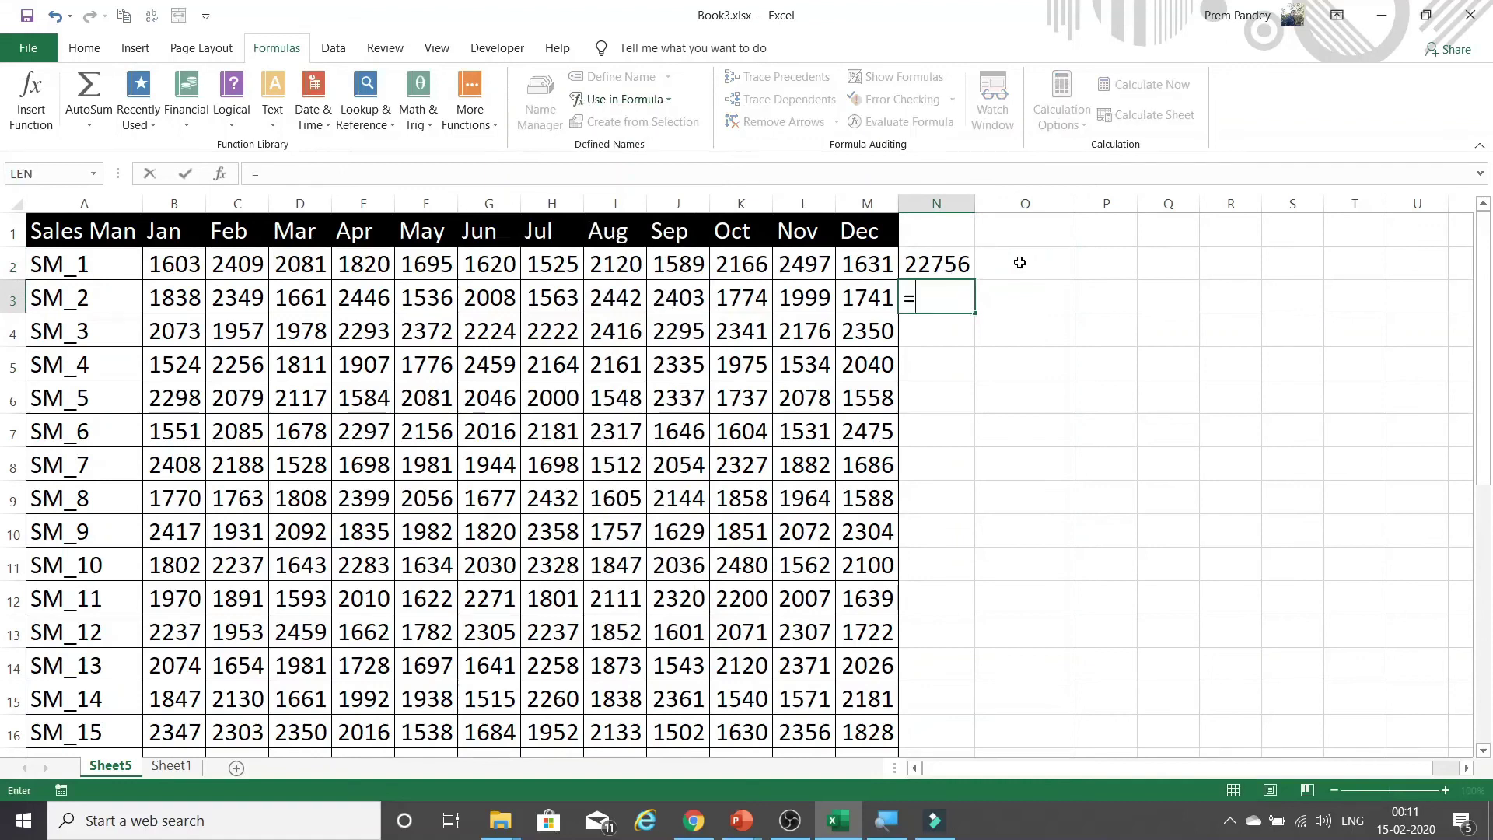
{"action": "type", "text": "MAX("}
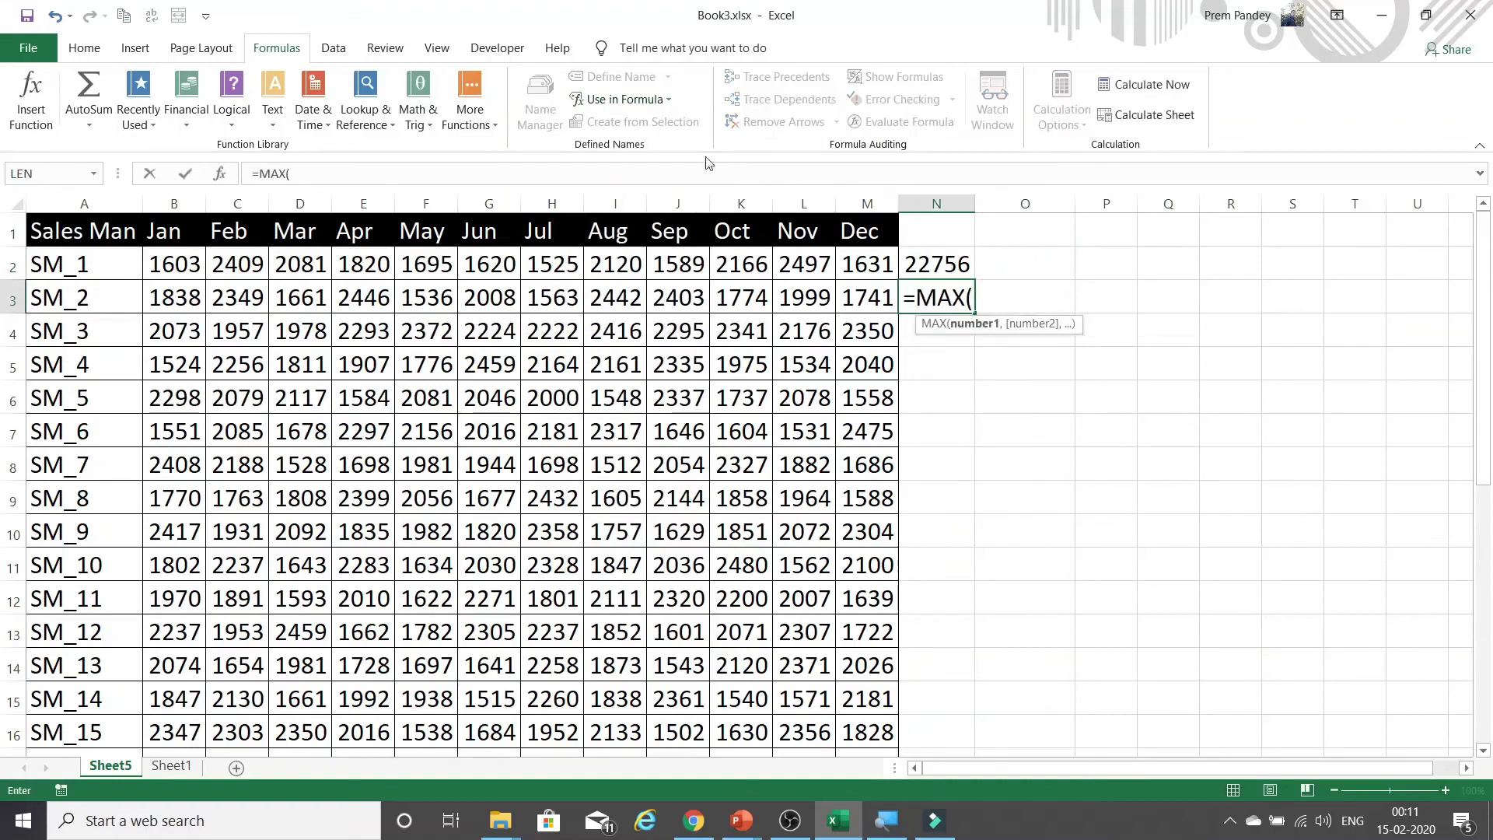
{"action": "left_click", "coordinate": [672, 101]}
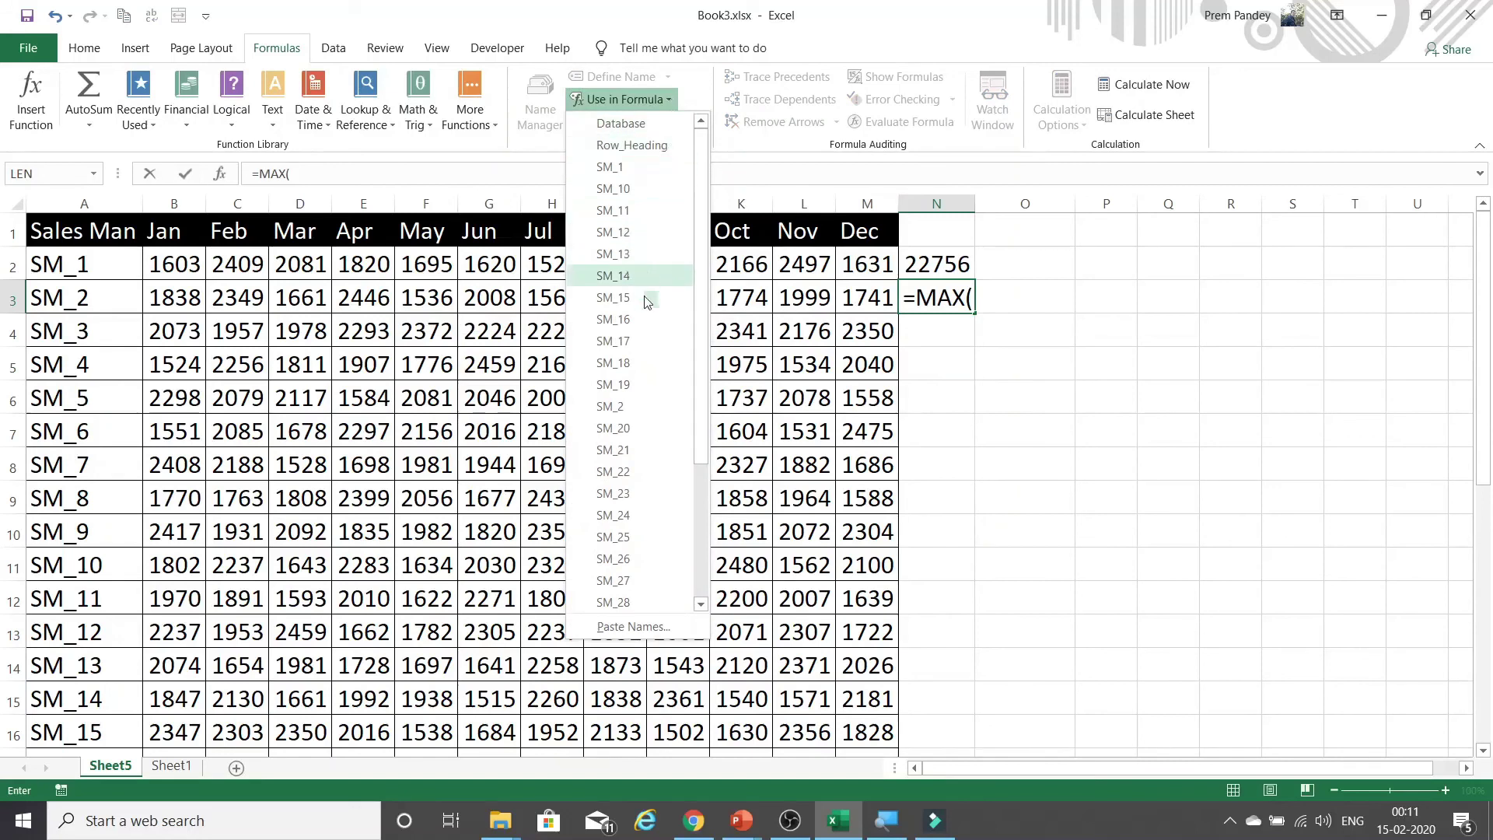
{"action": "left_click", "coordinate": [611, 406]}
{"action": "type", "text": ")"}
{"action": "key", "text": "Return"}
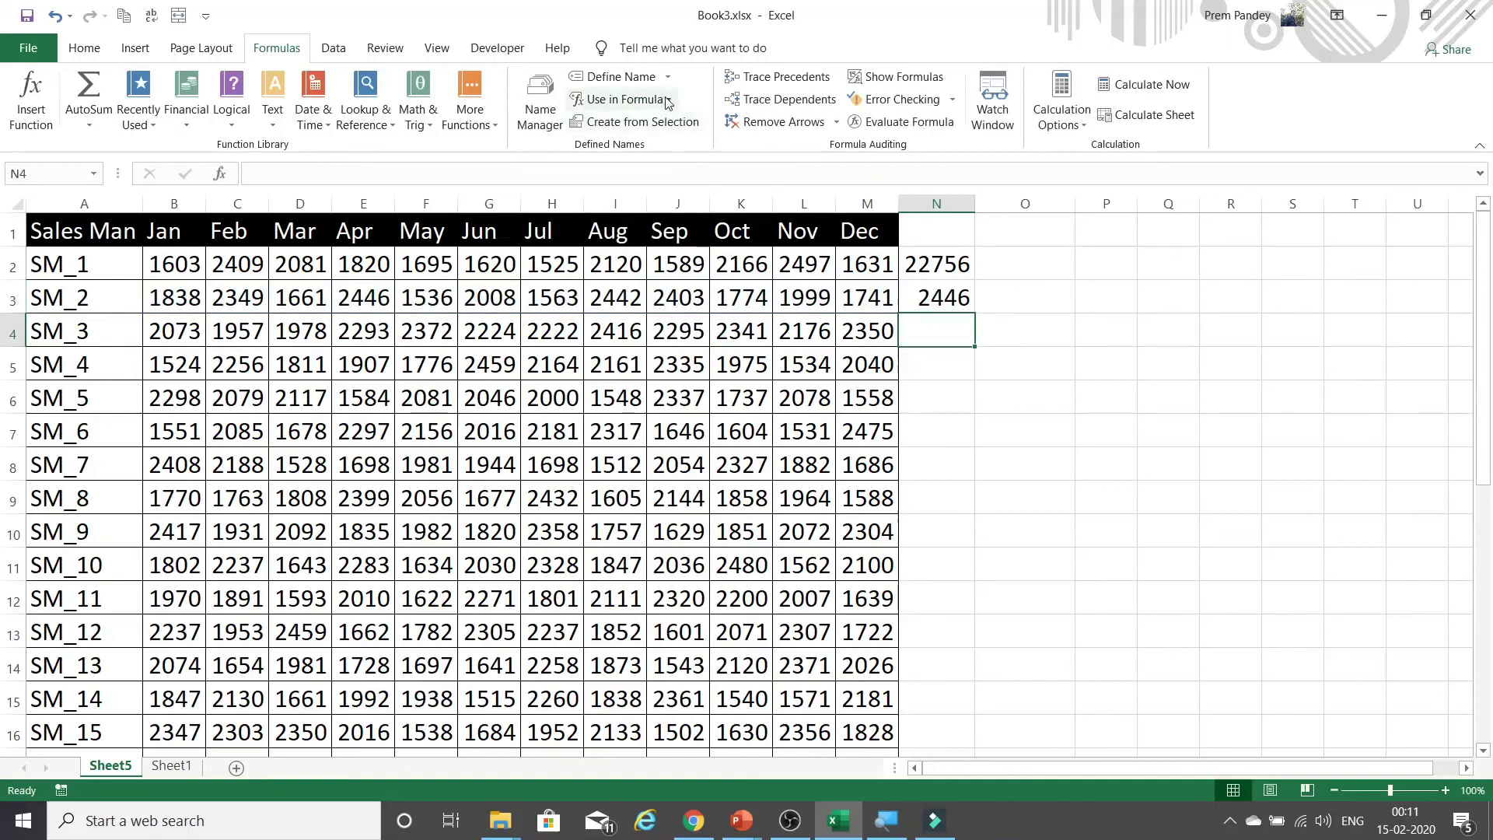
{"action": "left_click", "coordinate": [671, 101]}
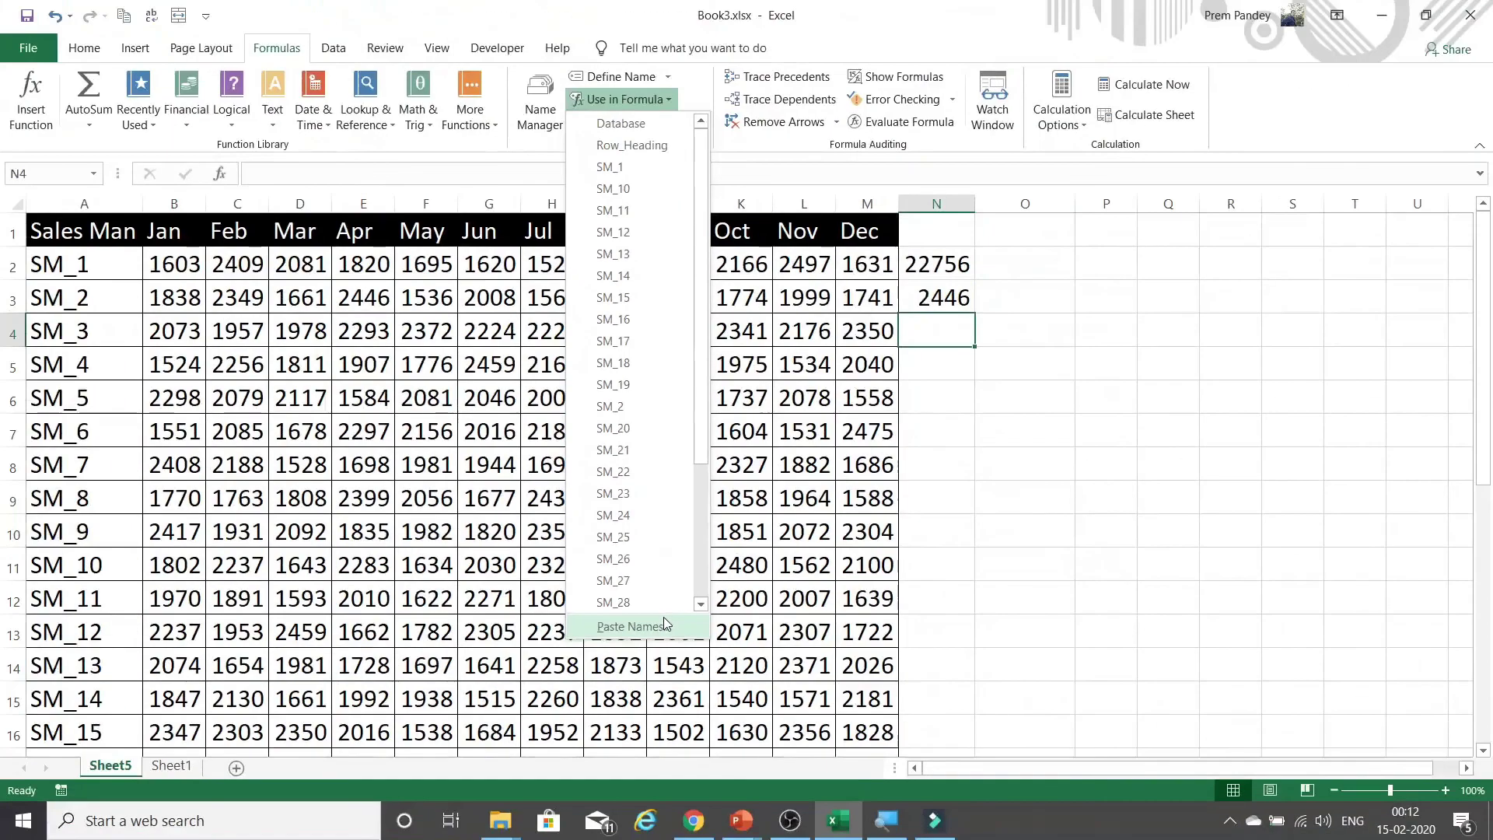
{"action": "left_click", "coordinate": [665, 622]}
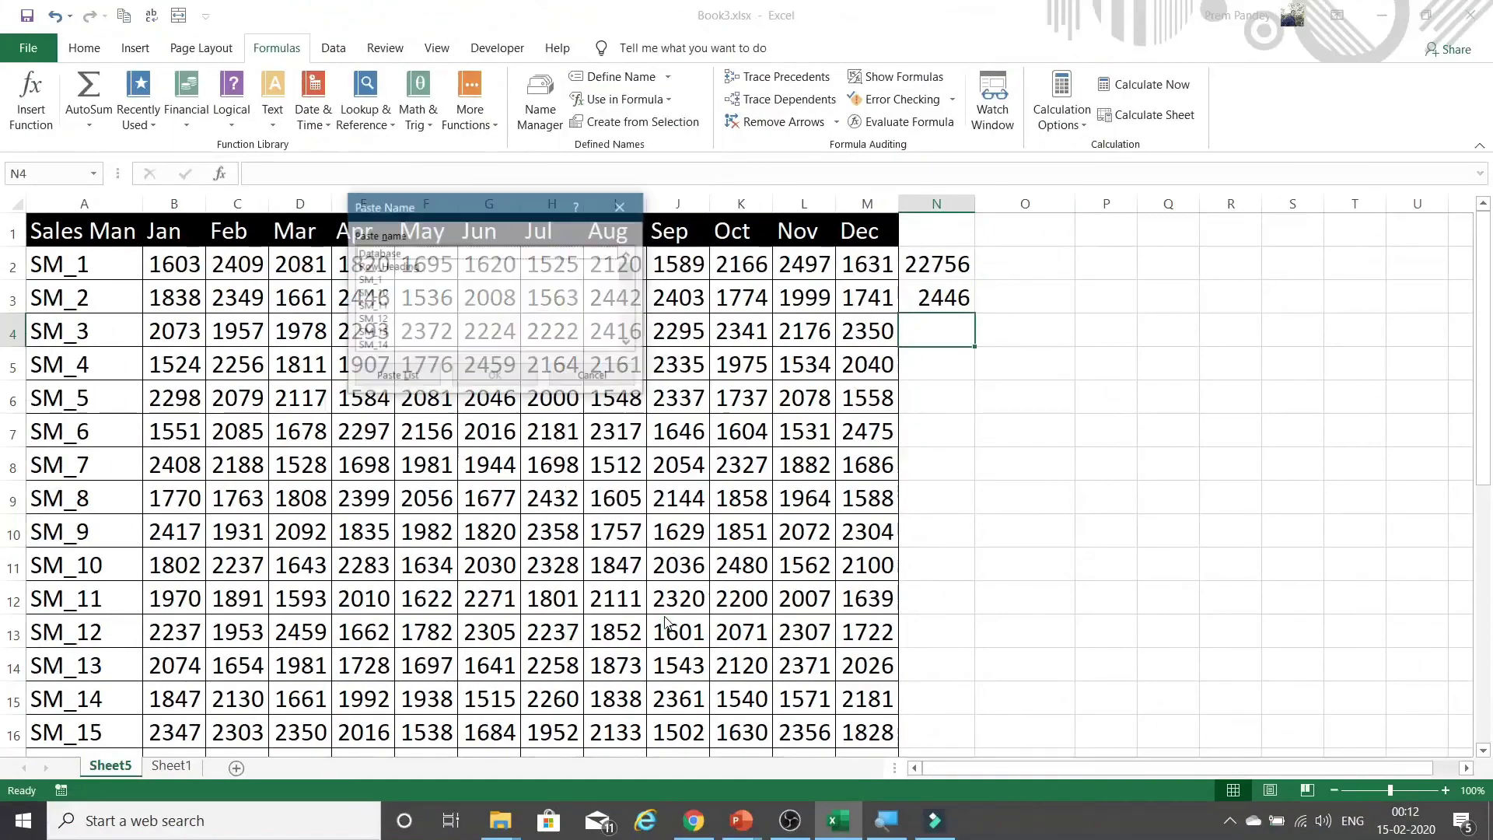
{"action": "mouse_move", "coordinate": [432, 209]}
{"action": "left_mouse_down"}
{"action": "mouse_move", "coordinate": [1073, 278]}
{"action": "mouse_move", "coordinate": [1139, 267]}
{"action": "left_mouse_up"}
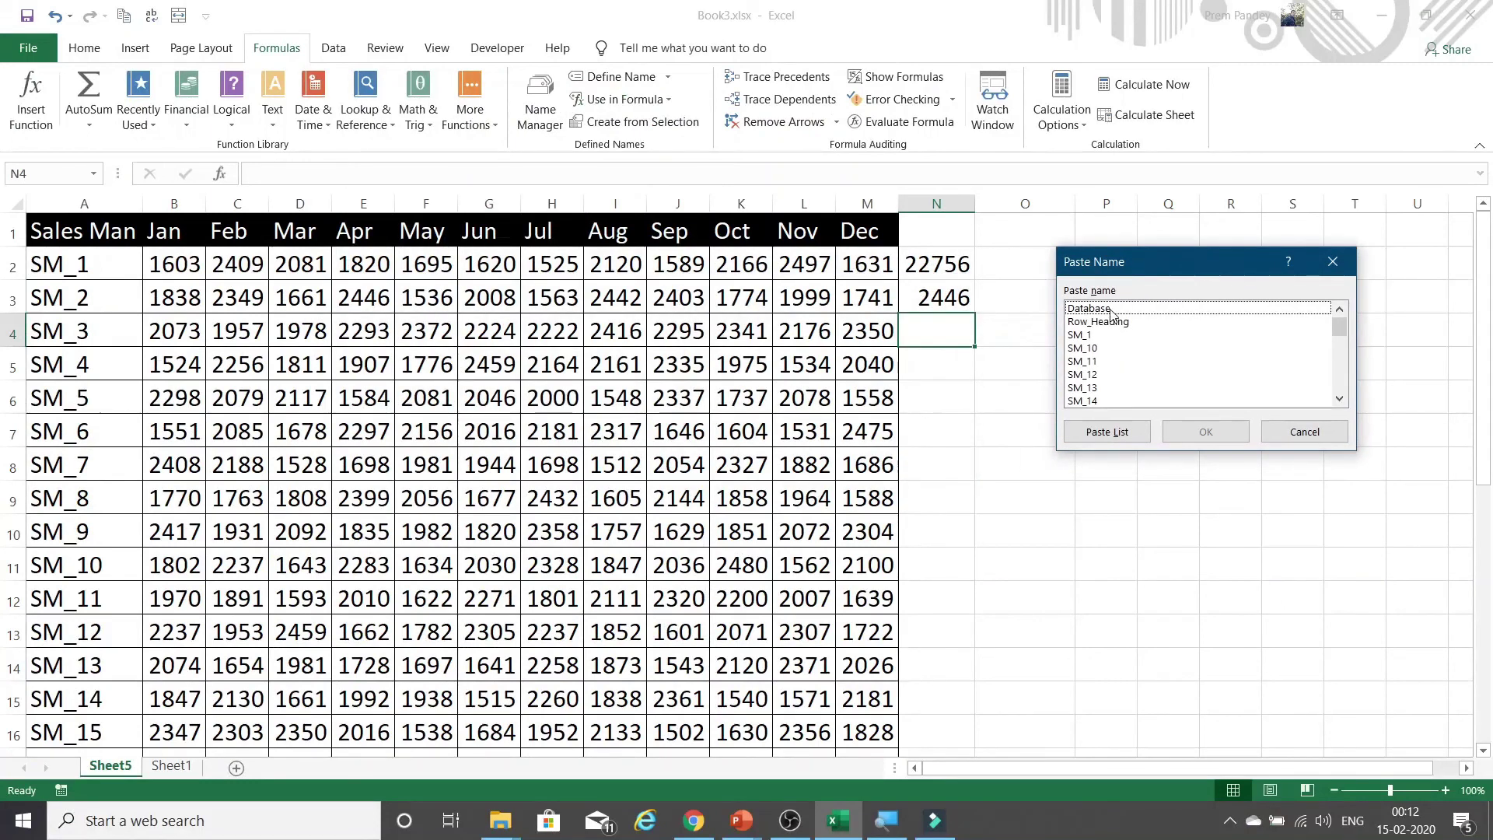
{"action": "left_click", "coordinate": [1093, 335]}
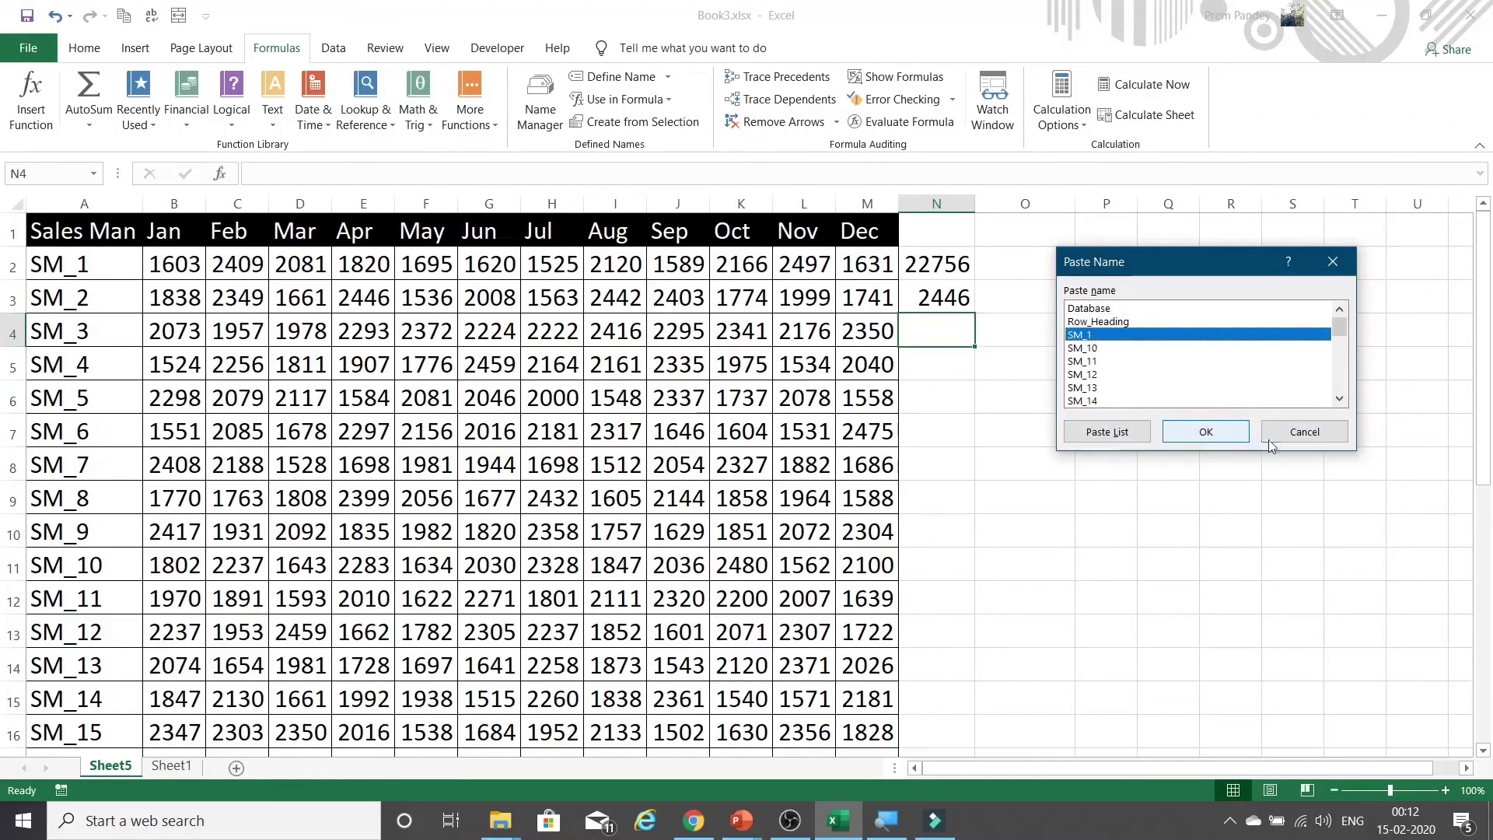
{"action": "left_click", "coordinate": [1123, 434]}
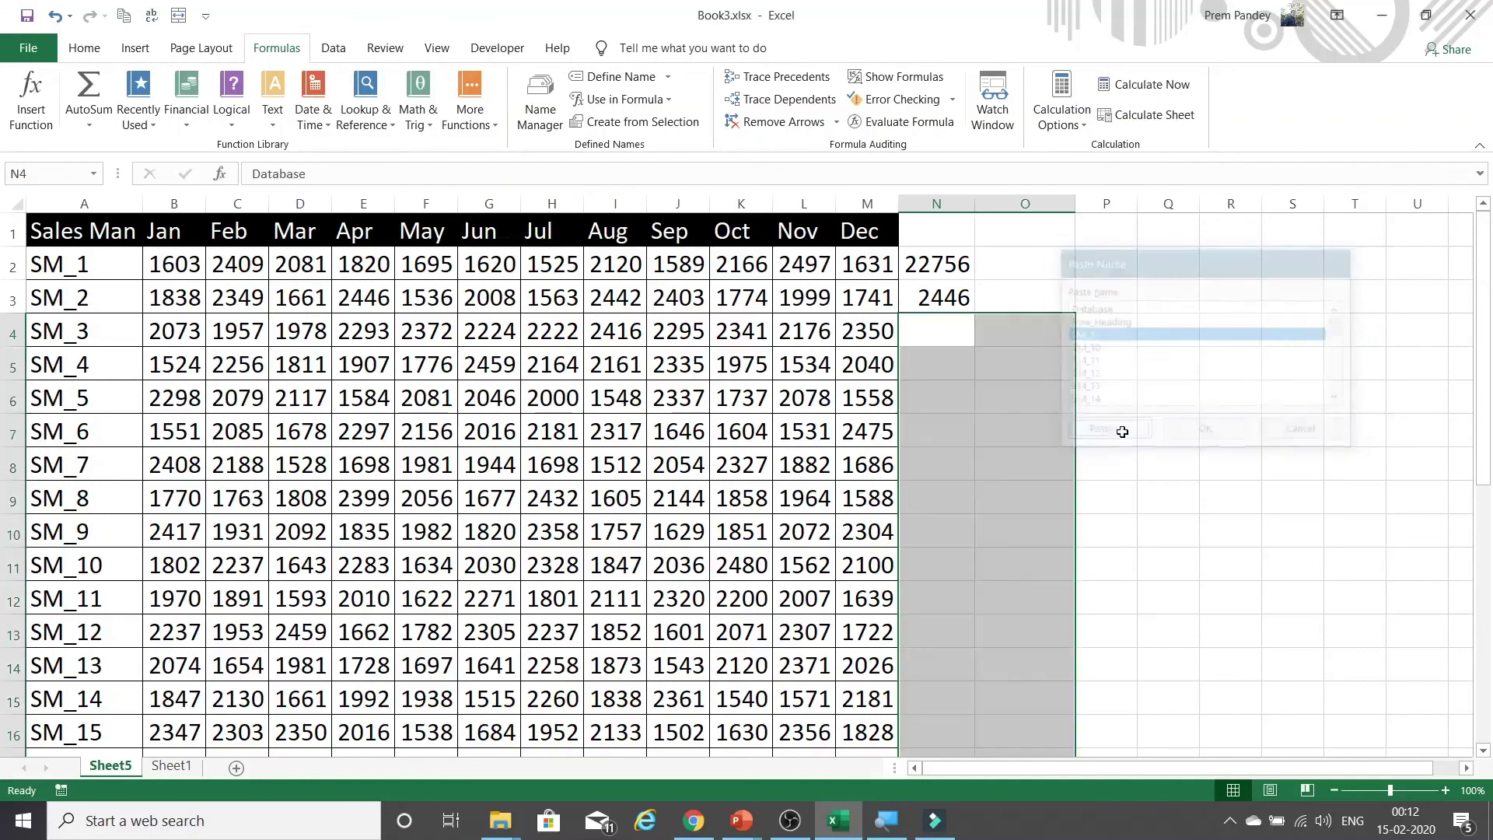
{"action": "scroll", "coordinate": [957, 351], "scroll_direction": "down", "scroll_amount": 4}
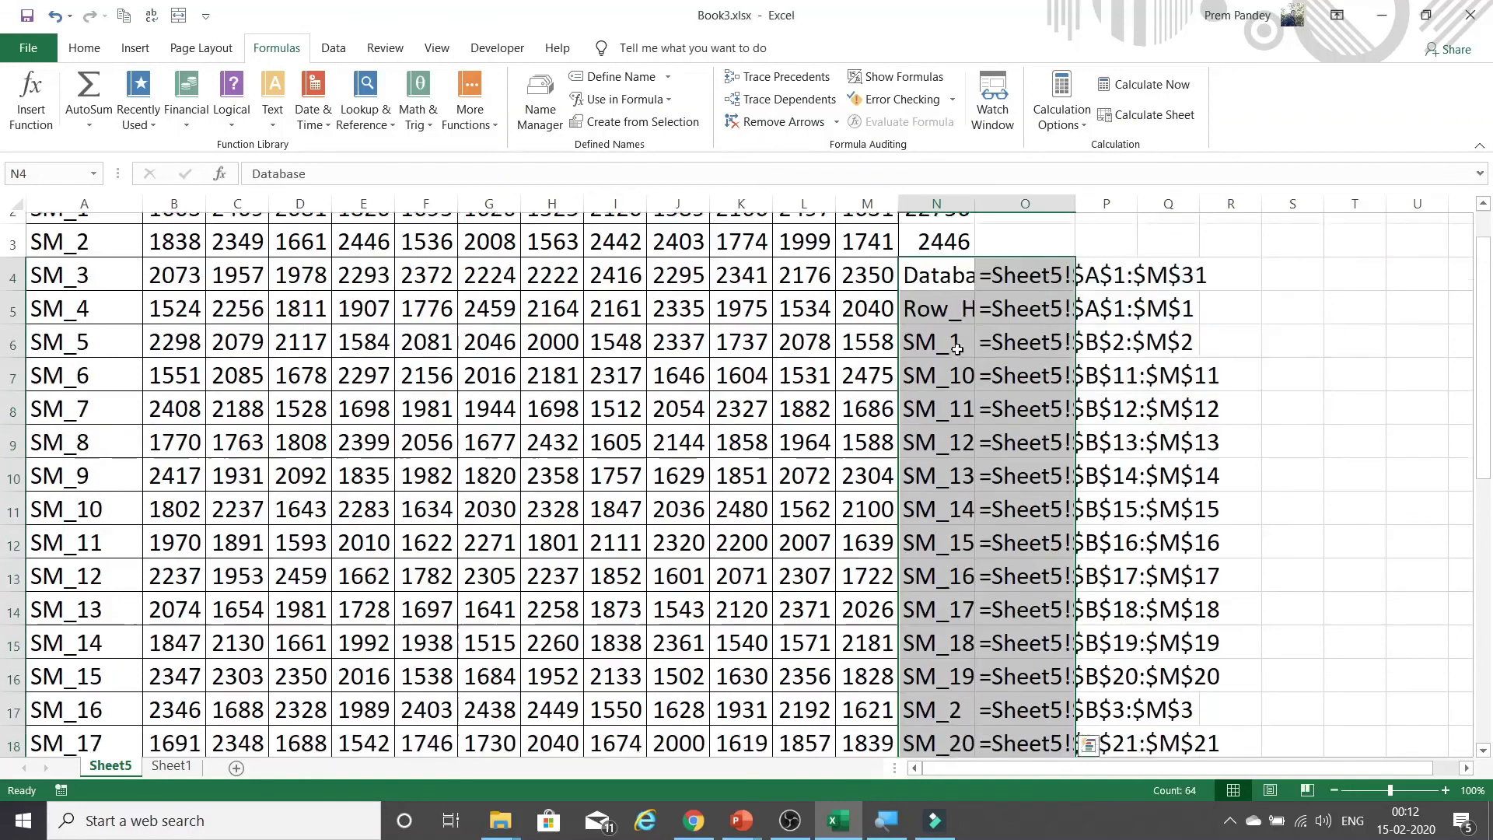
{"action": "scroll", "coordinate": [957, 351], "scroll_direction": "down", "scroll_amount": 7}
{"action": "scroll", "coordinate": [957, 351], "scroll_direction": "up", "scroll_amount": 4}
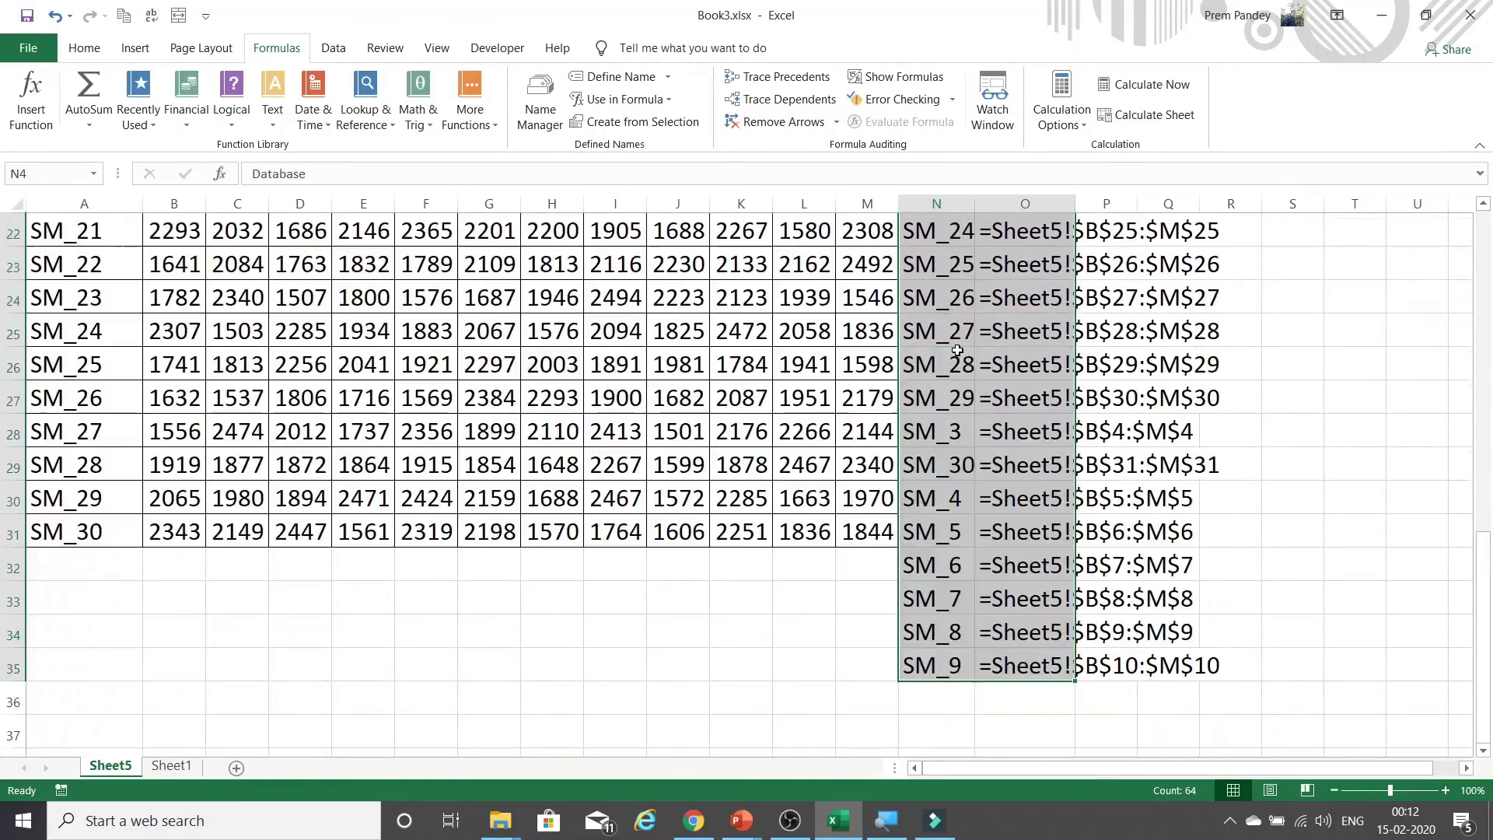
{"action": "scroll", "coordinate": [957, 351], "scroll_direction": "up", "scroll_amount": 7}
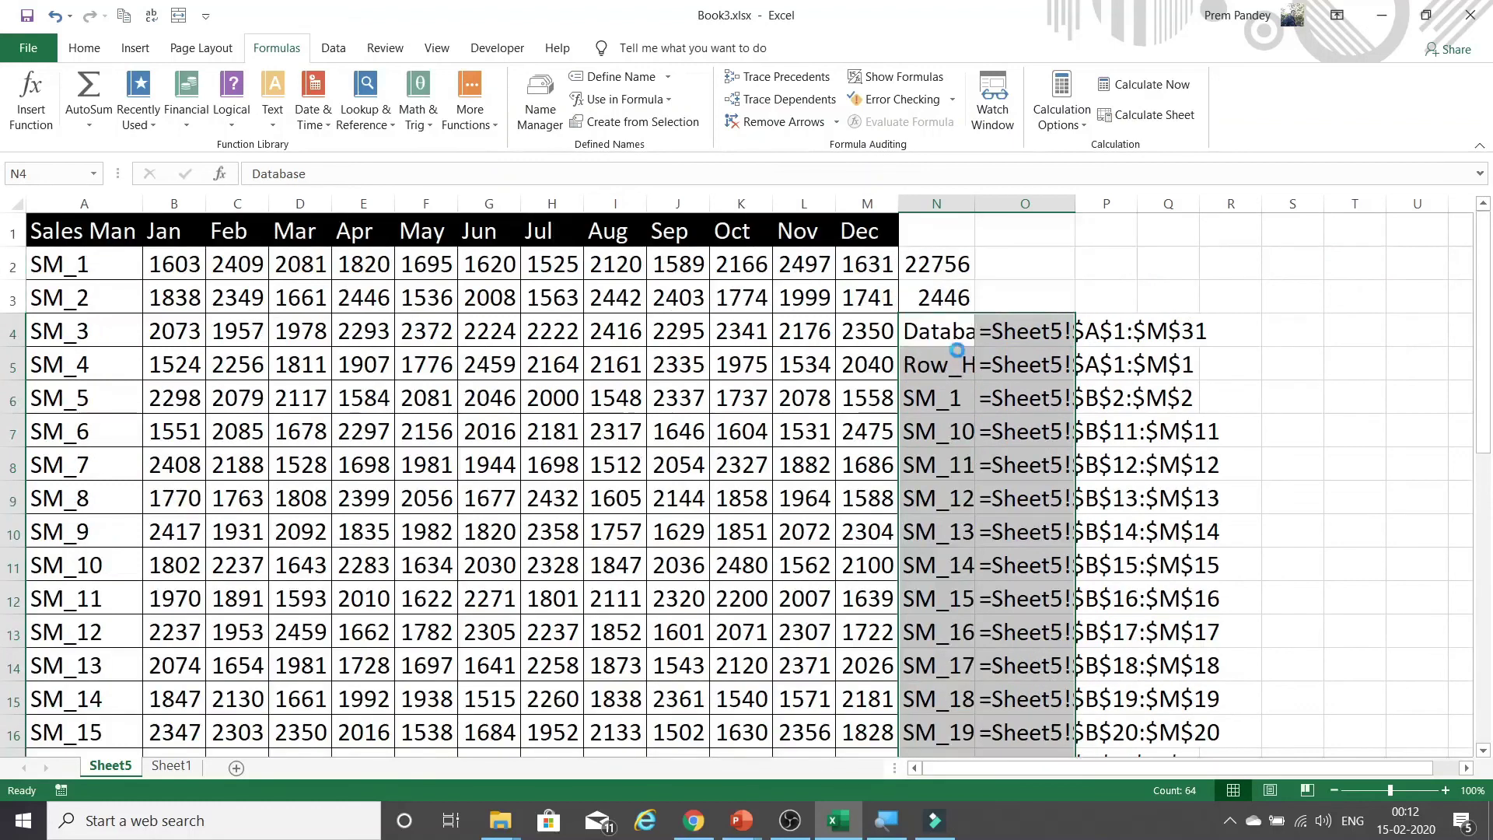
{"action": "key", "text": "ctrl+z"}
- Paste the defined name SM_1 into cell N4's formula
{"action": "left_click", "coordinate": [621, 99]}
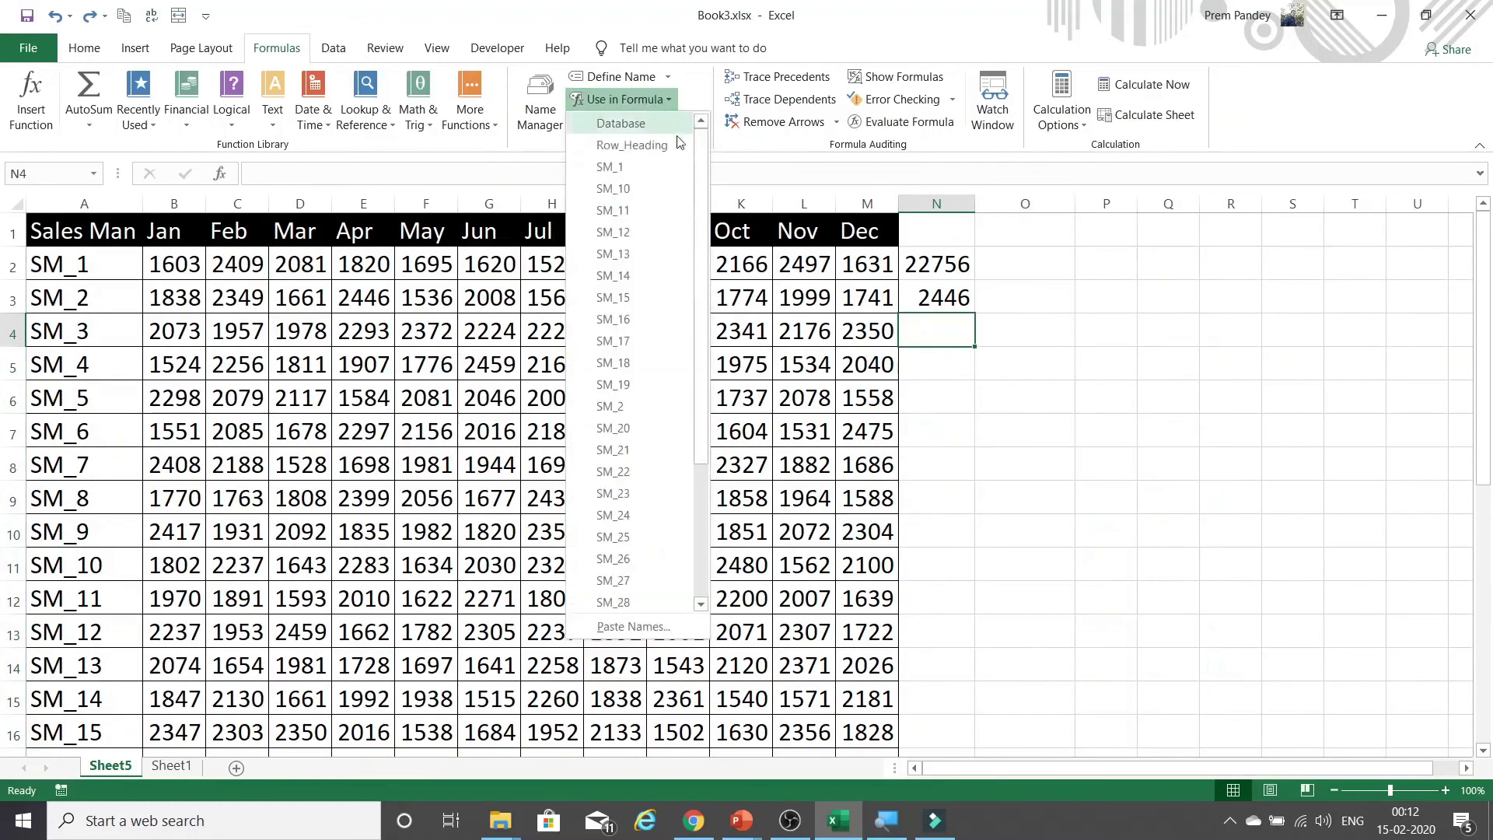
{"action": "left_click", "coordinate": [639, 626]}
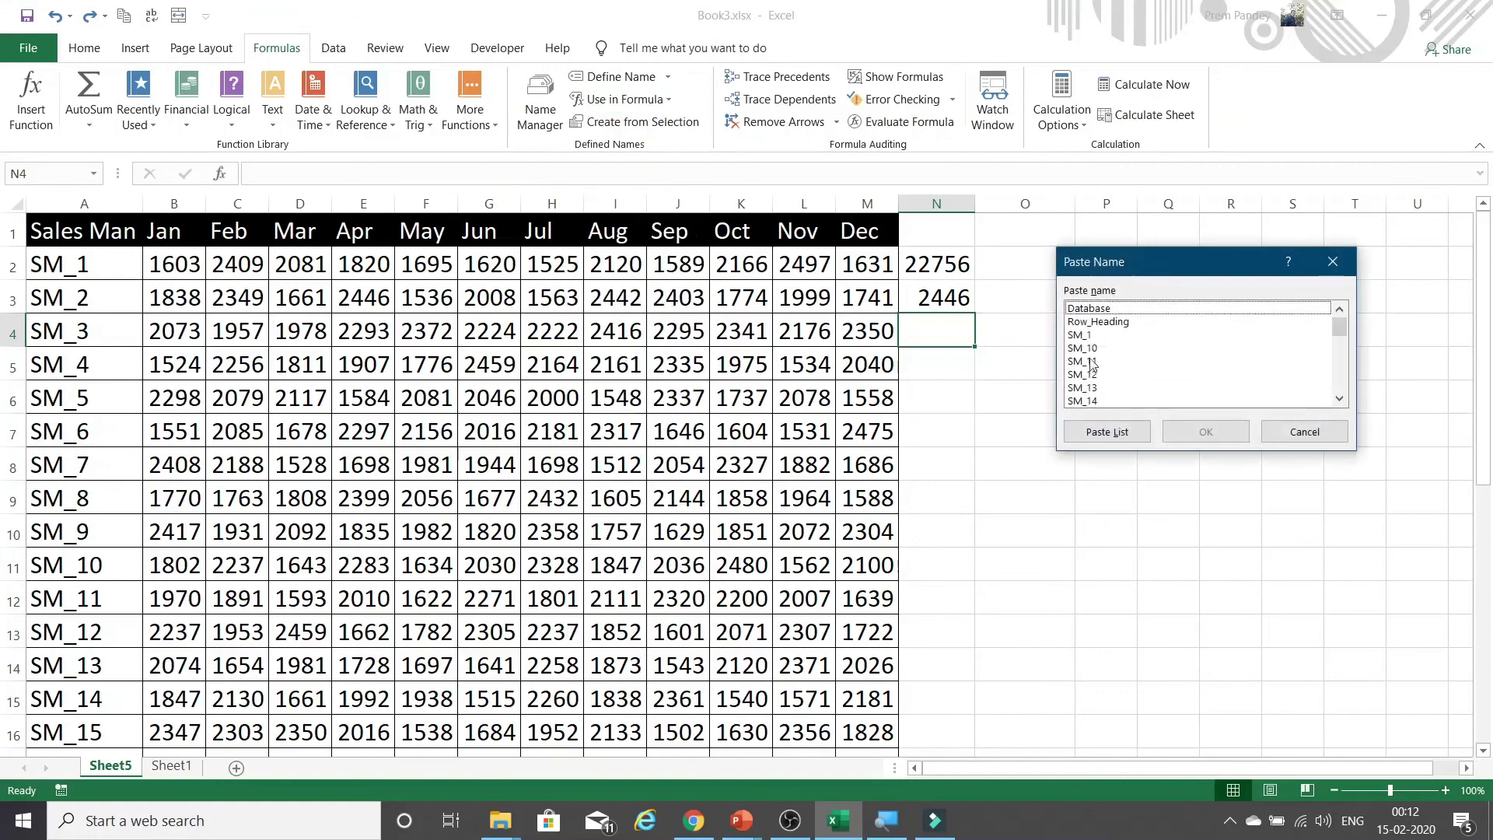
{"action": "left_click", "coordinate": [1090, 335]}
{"action": "left_click", "coordinate": [1204, 431]}
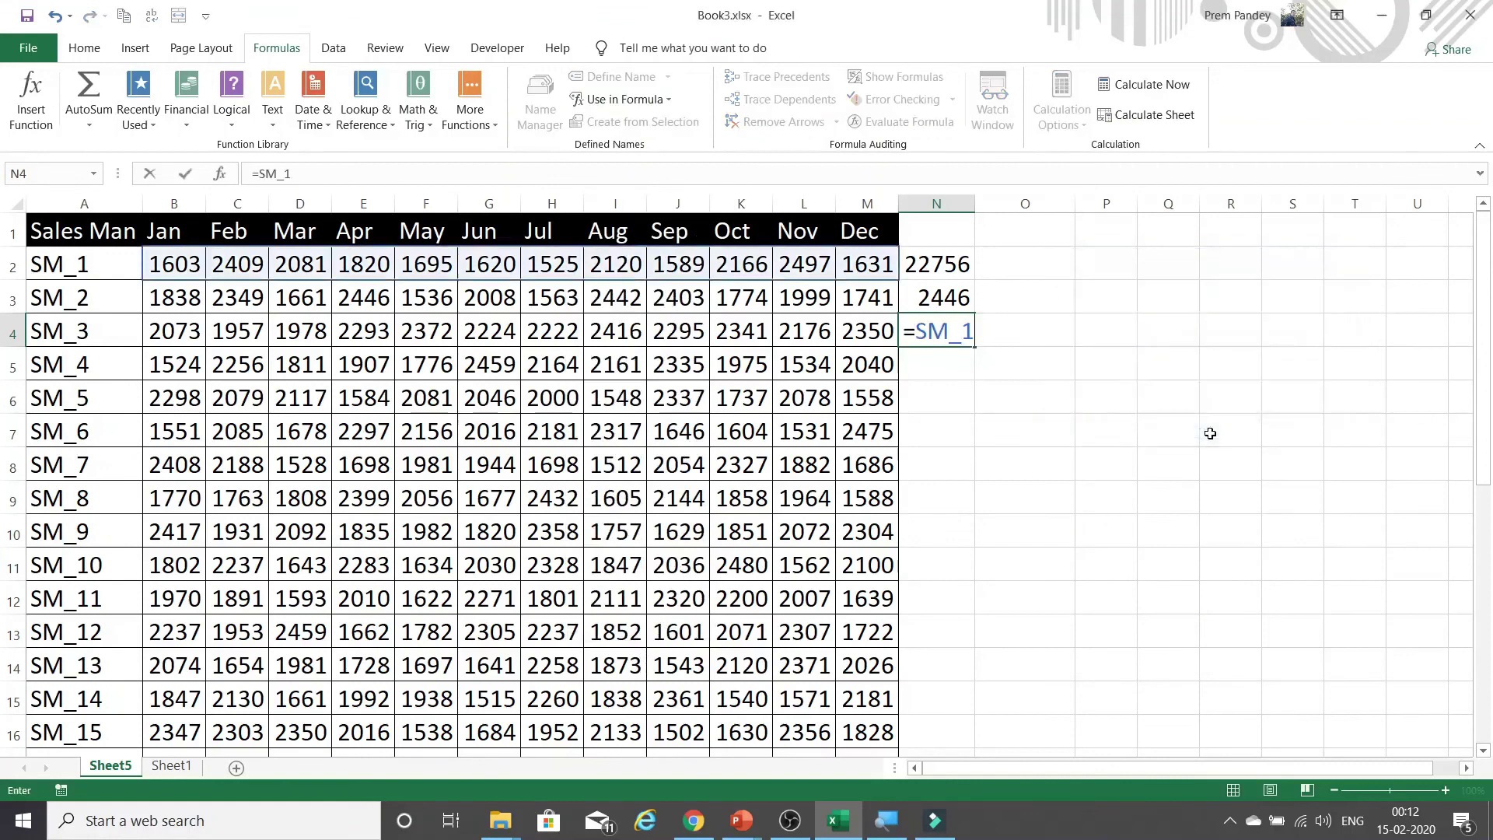